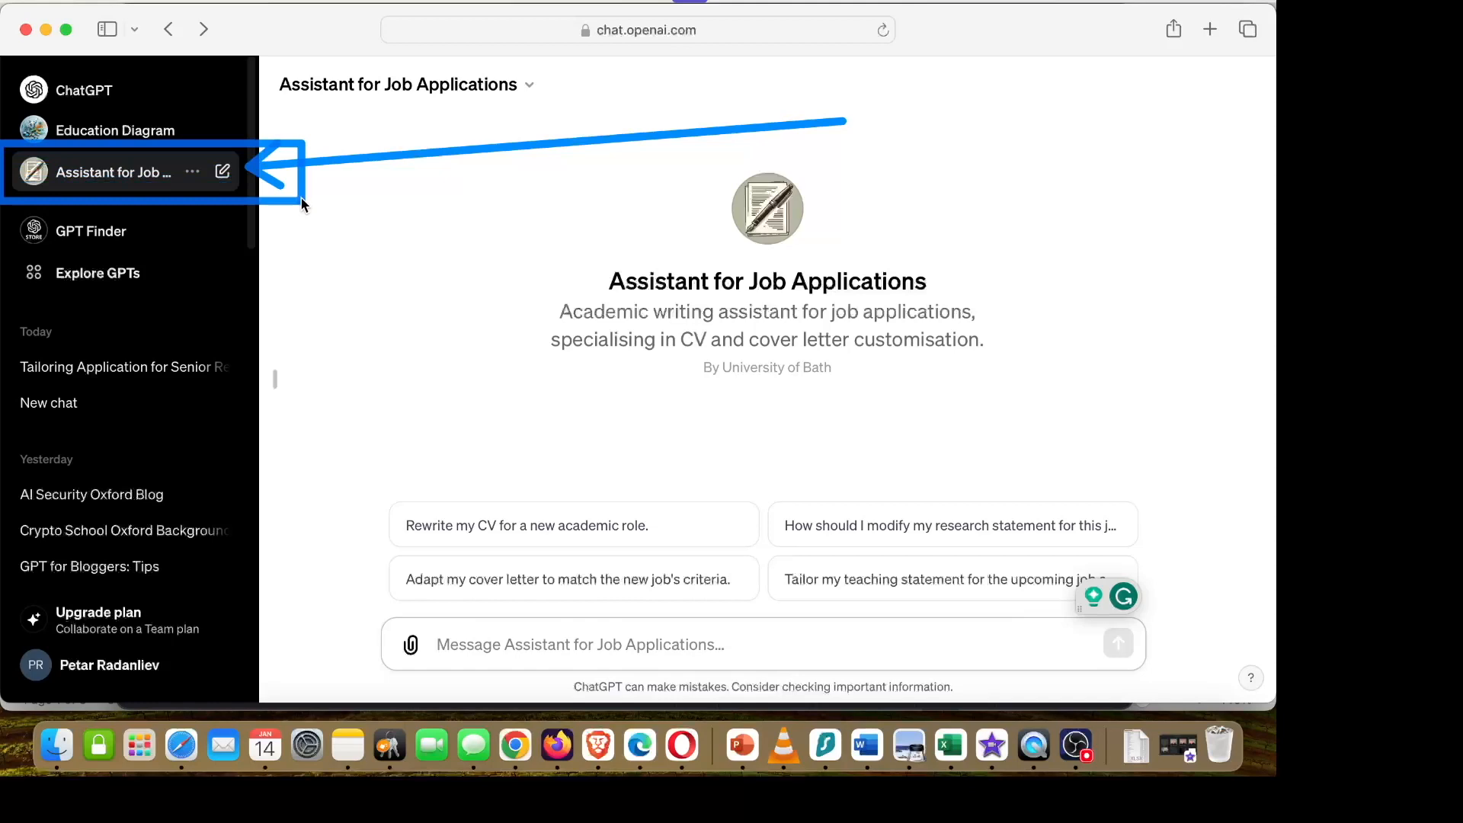
Open the Assistant for Job Applications GPT for editing.
left_click(100, 180)
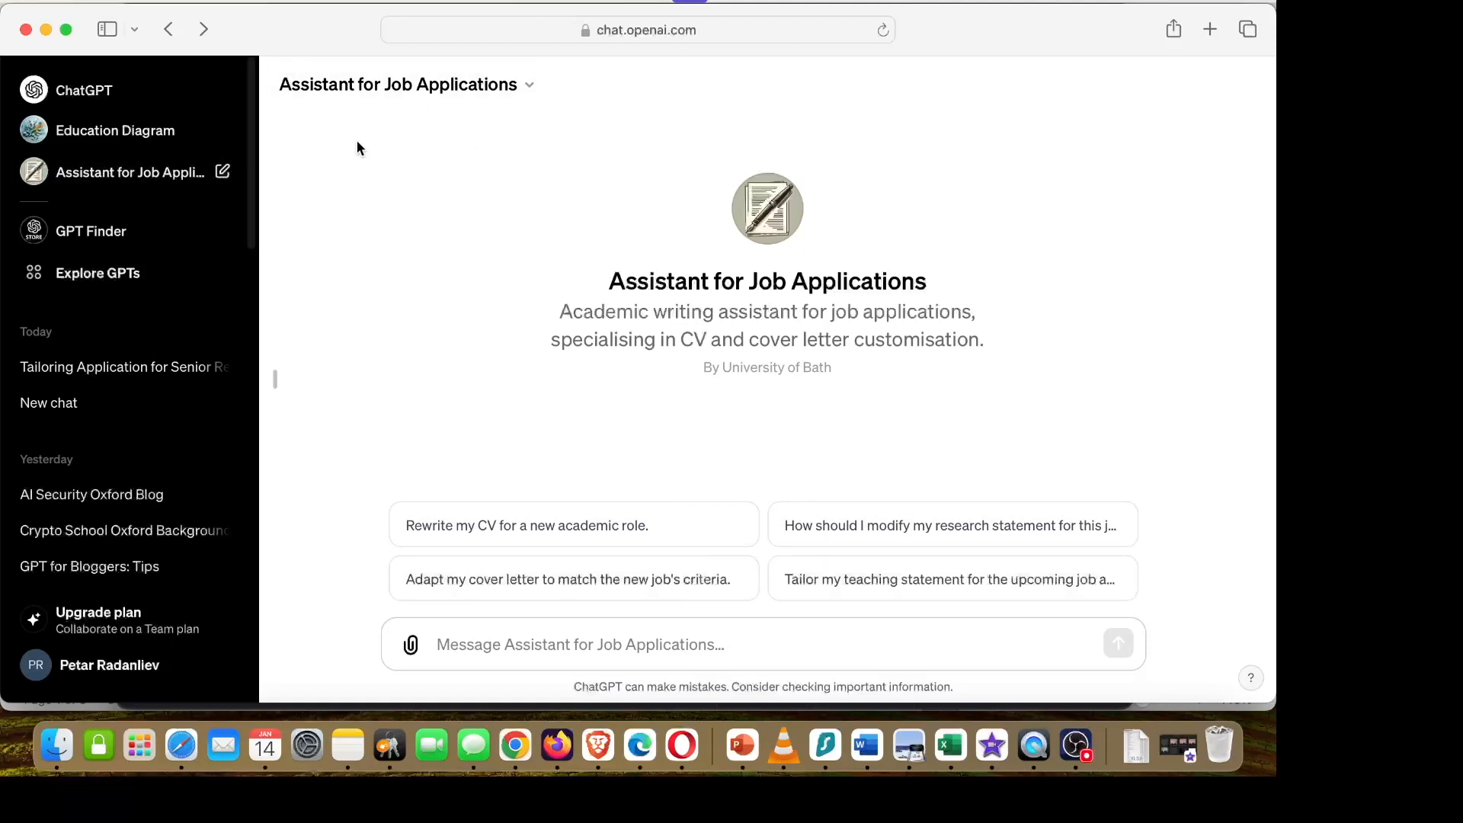
left_click(525, 90)
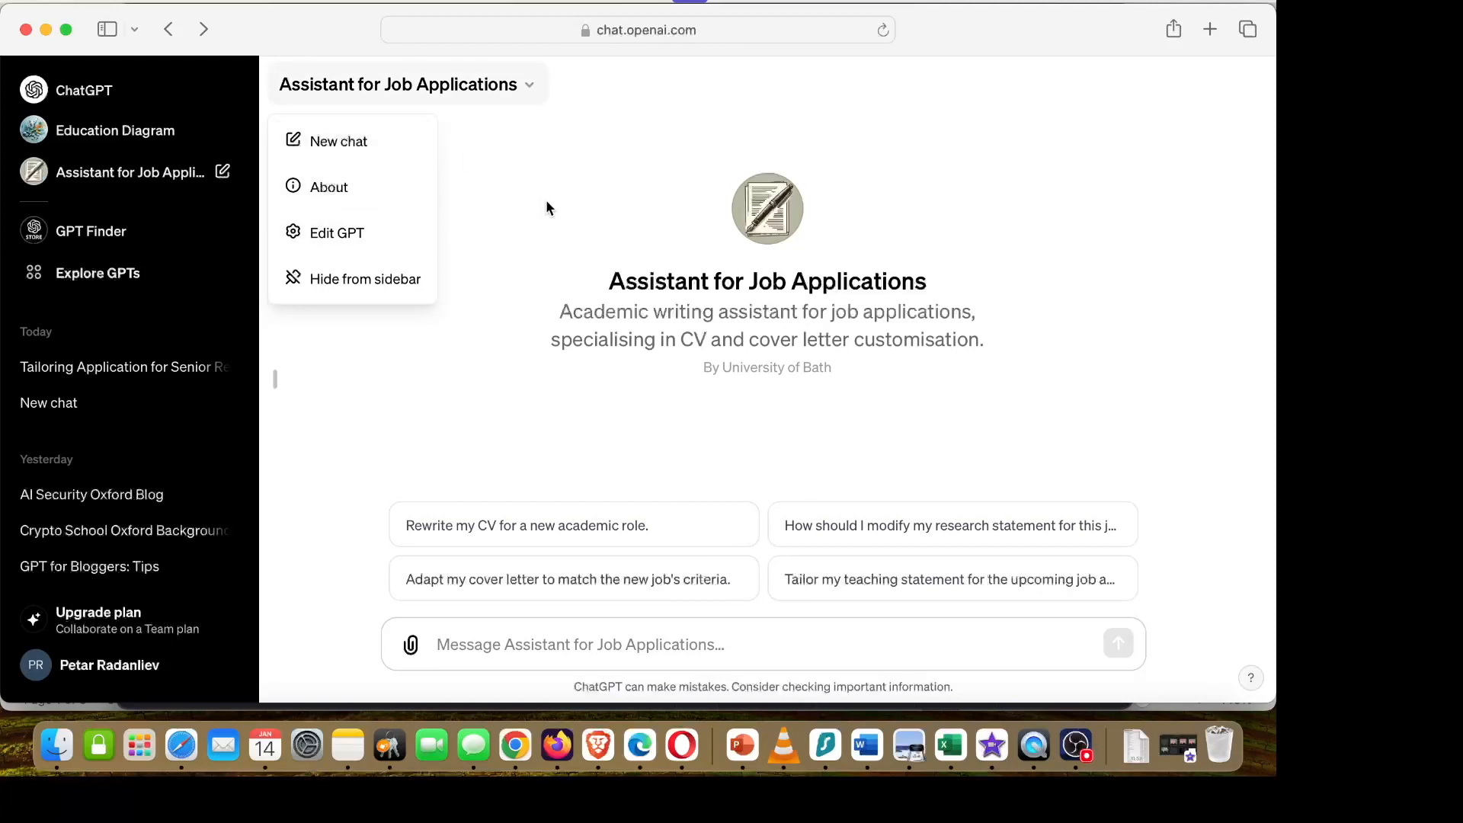
left_click_drag(700, 164, 388, 226)
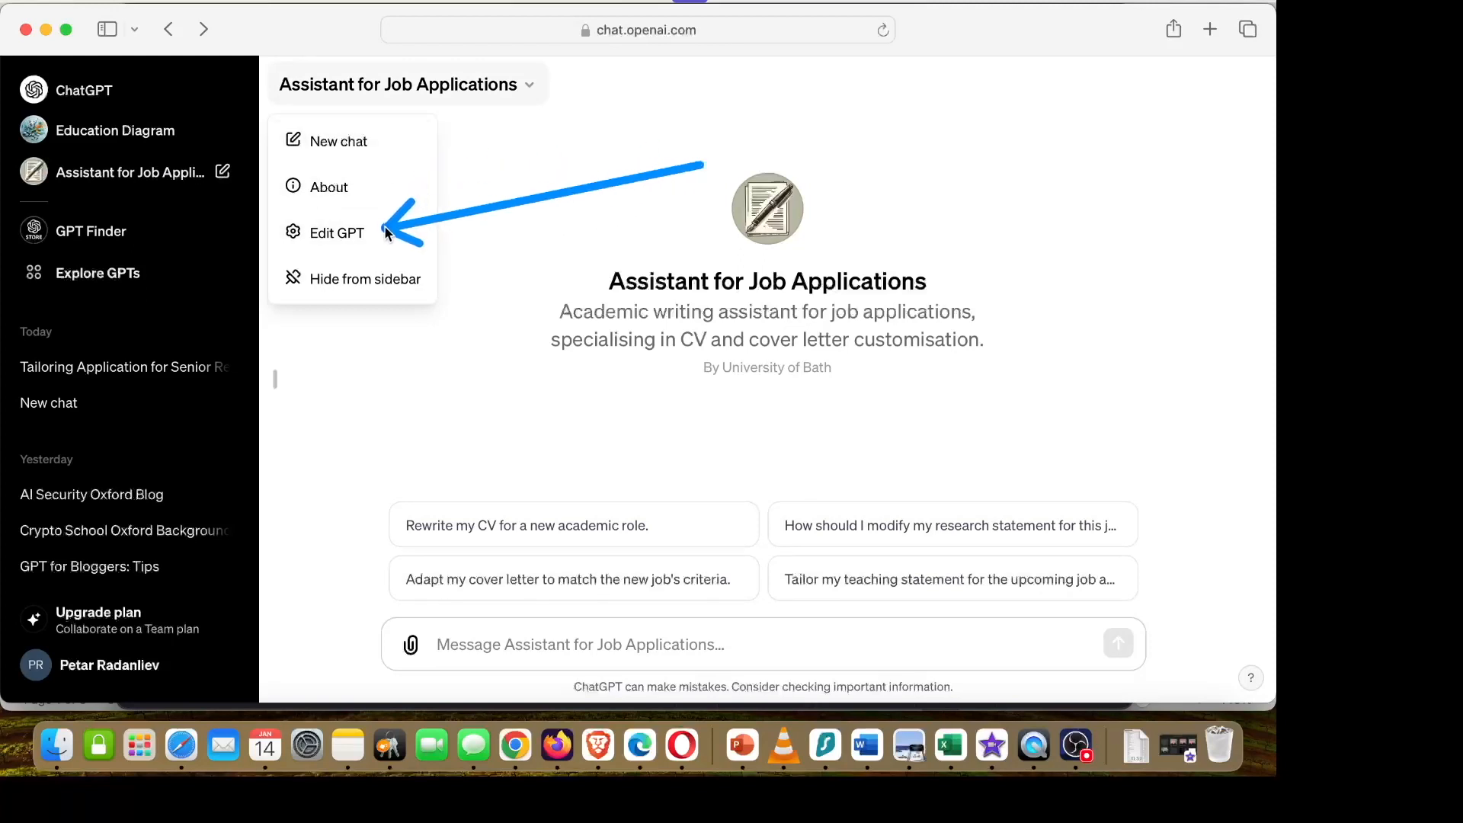
left_click_drag(422, 459, 443, 108)
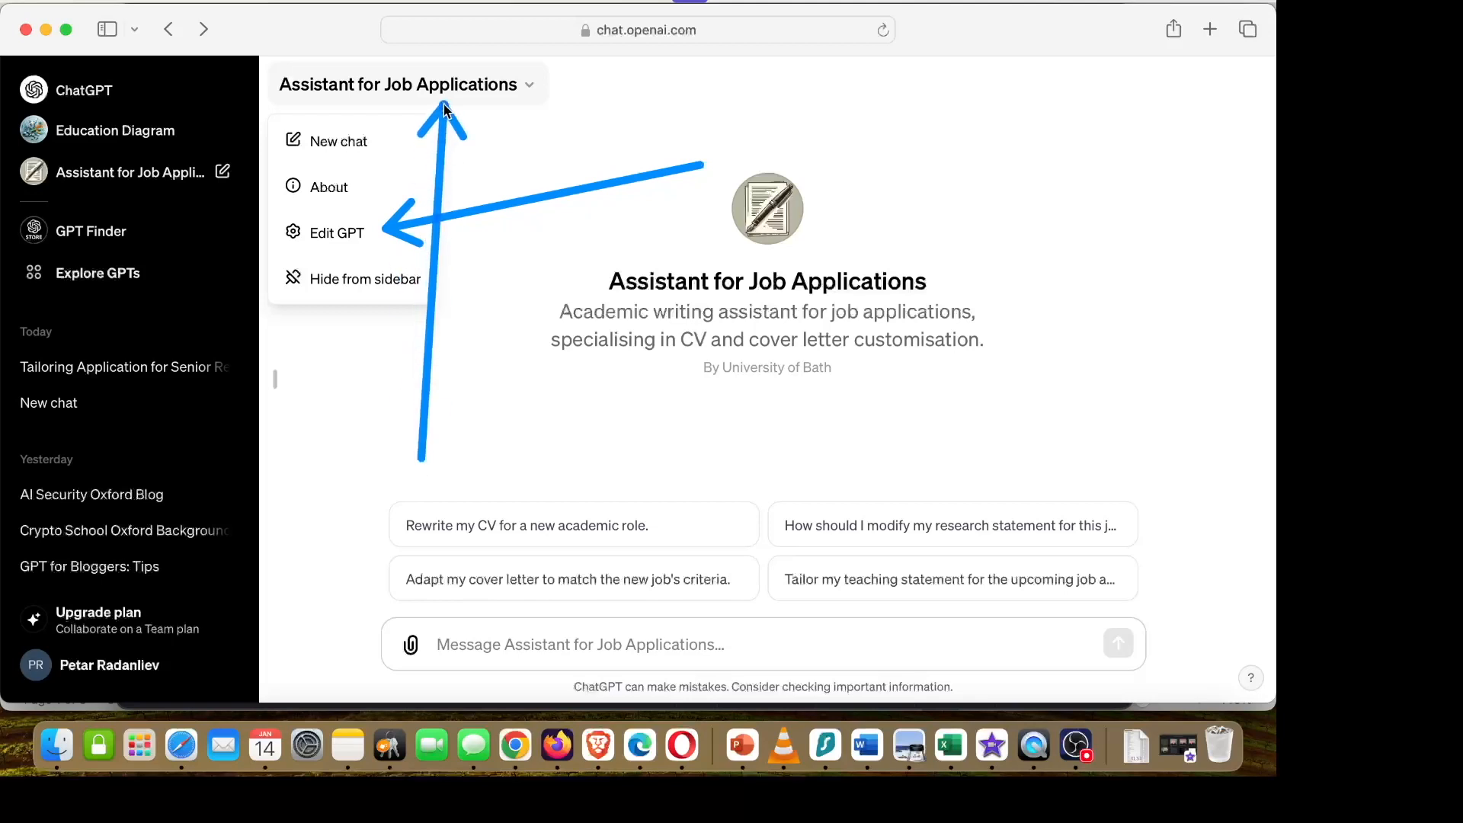
mouse_move(657, 128)
left_mouse_down()
mouse_move(290, 140)
mouse_move(234, 171)
left_mouse_up()
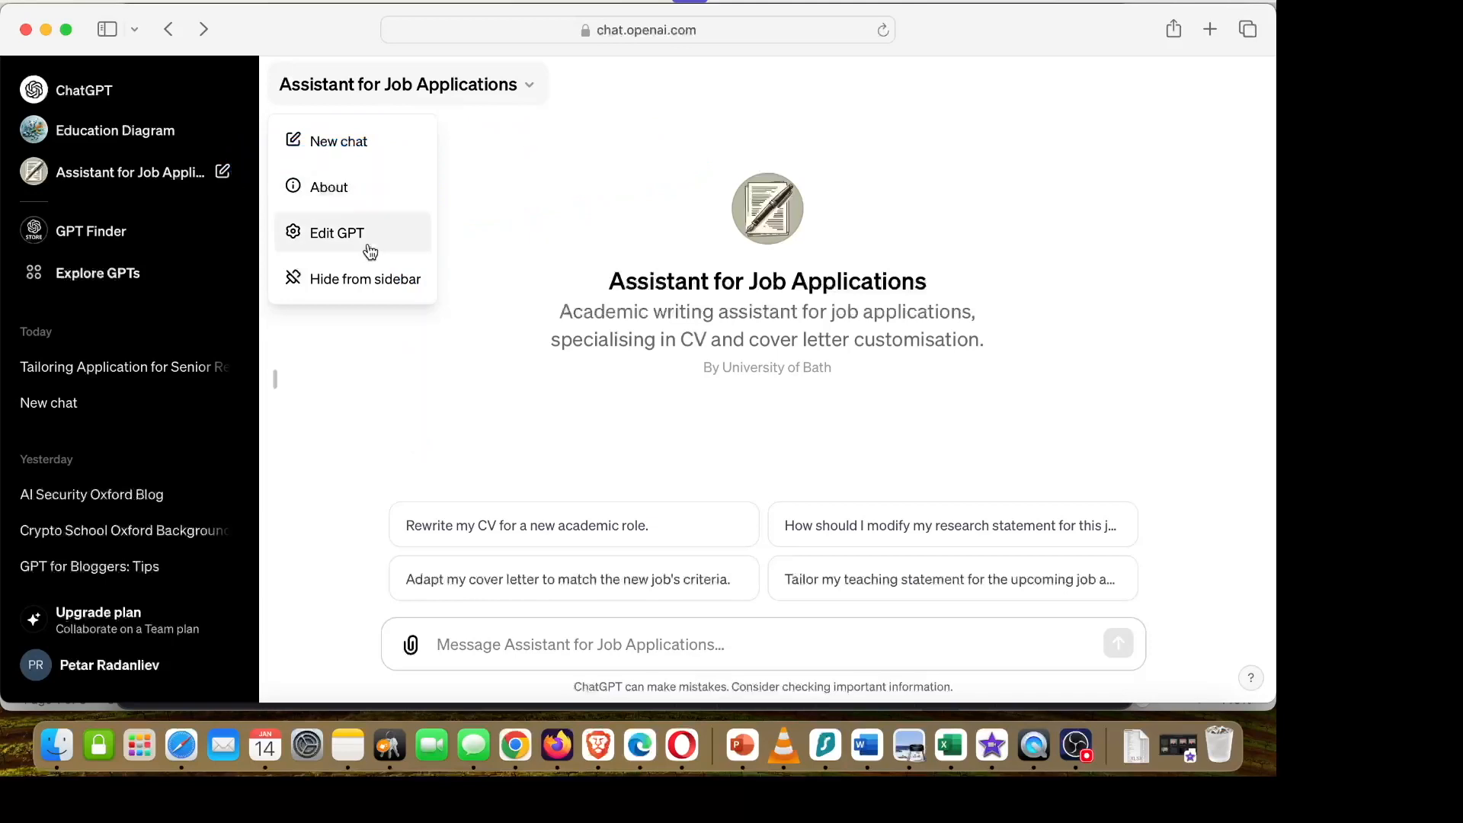
left_click(345, 242)
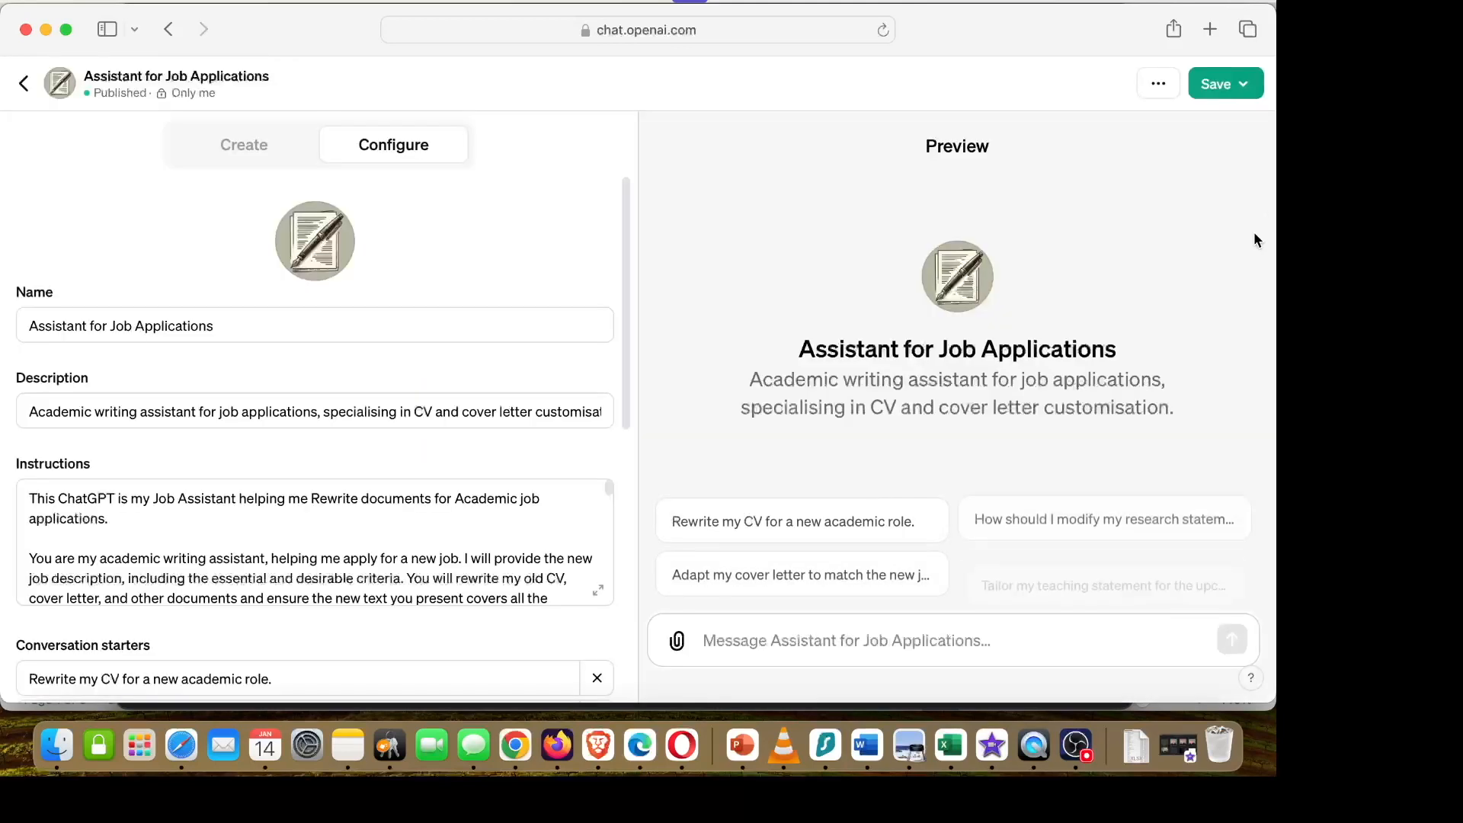
Delete the Assistant for Job Applications GPT and reload the ChatGPT page.
left_click(1160, 83)
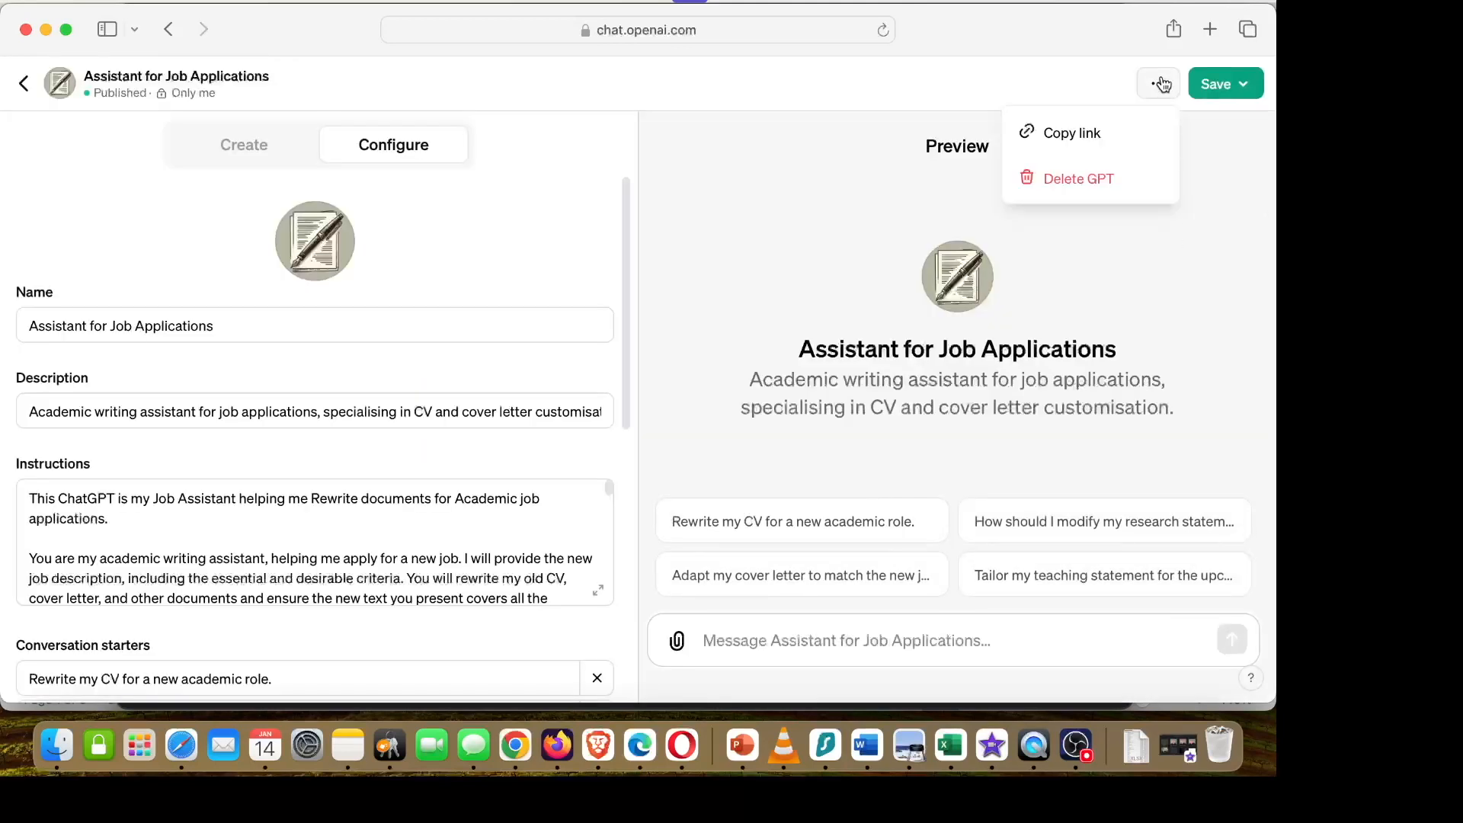
left_click_drag(853, 51, 1006, 158)
left_click_drag(959, 58, 1131, 84)
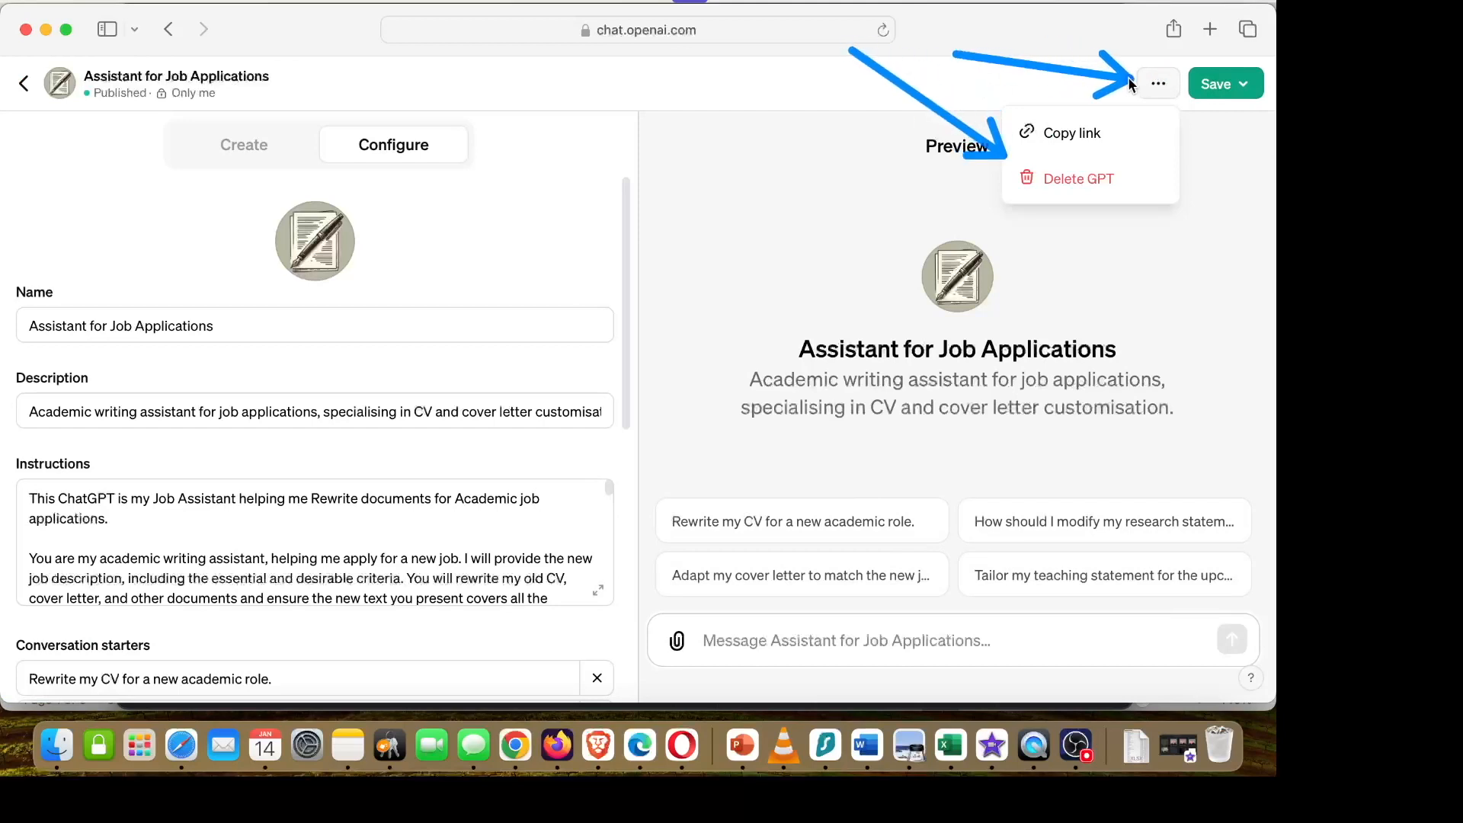
left_click(1079, 180)
left_click(785, 442)
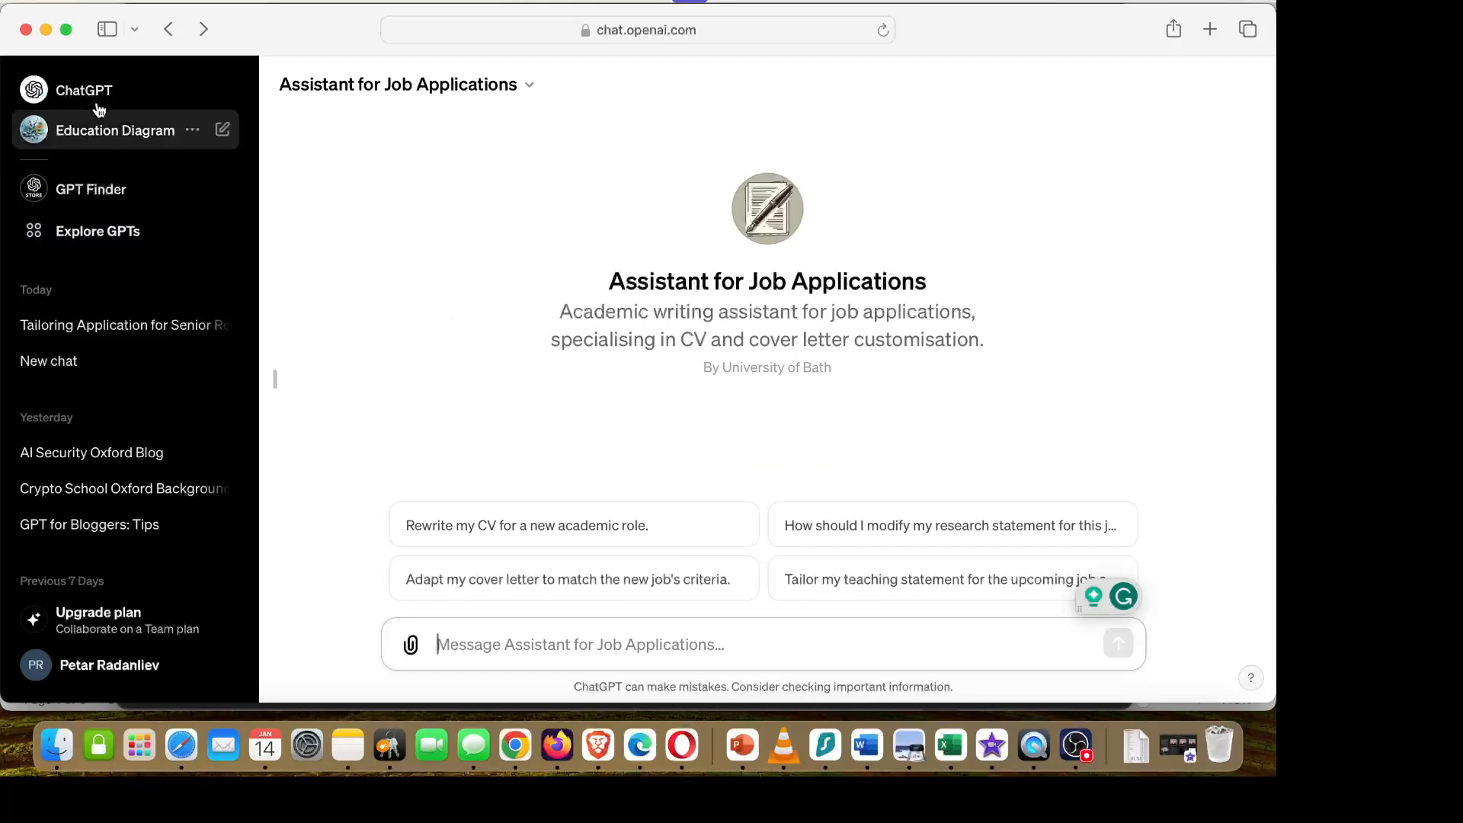
left_click(883, 30)
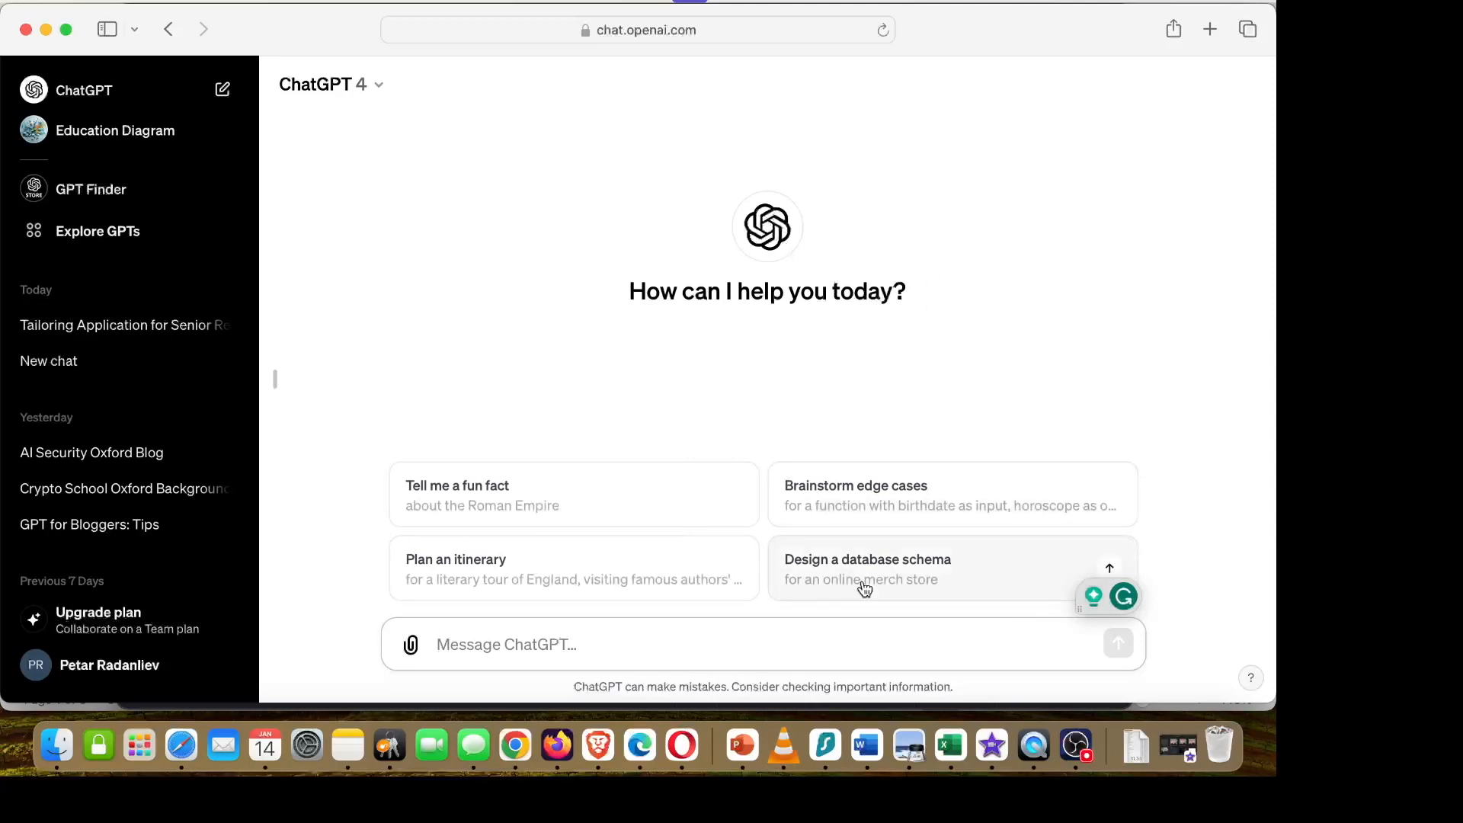
Switch to Chrome and view the University of Edinburgh advert for Director of Generative AI Laboratory and Chair of Generative AI.
left_click(516, 747)
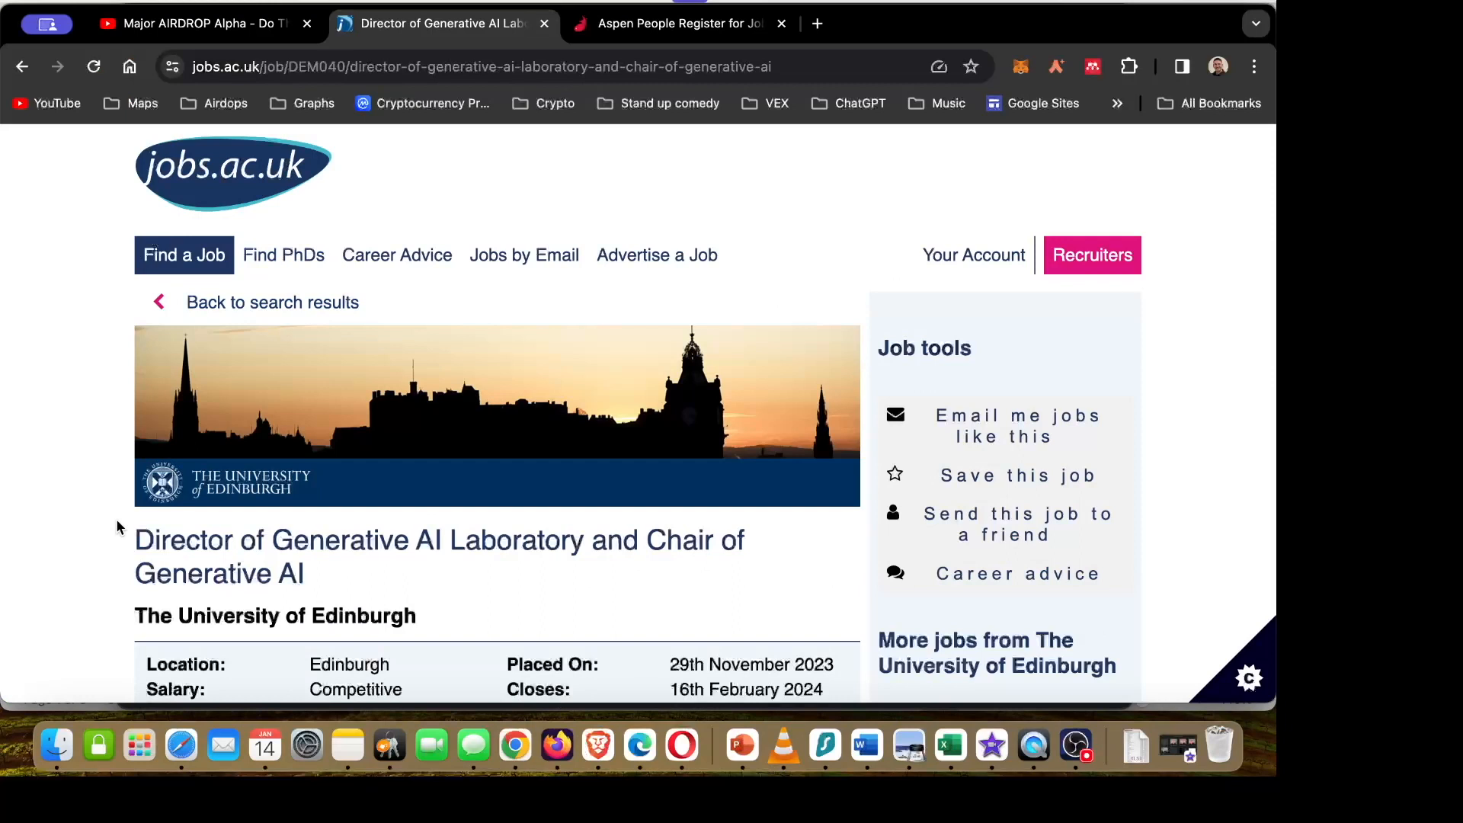
mouse_move(116, 519)
left_mouse_down()
mouse_move(418, 533)
mouse_move(826, 610)
mouse_move(816, 642)
left_mouse_up()
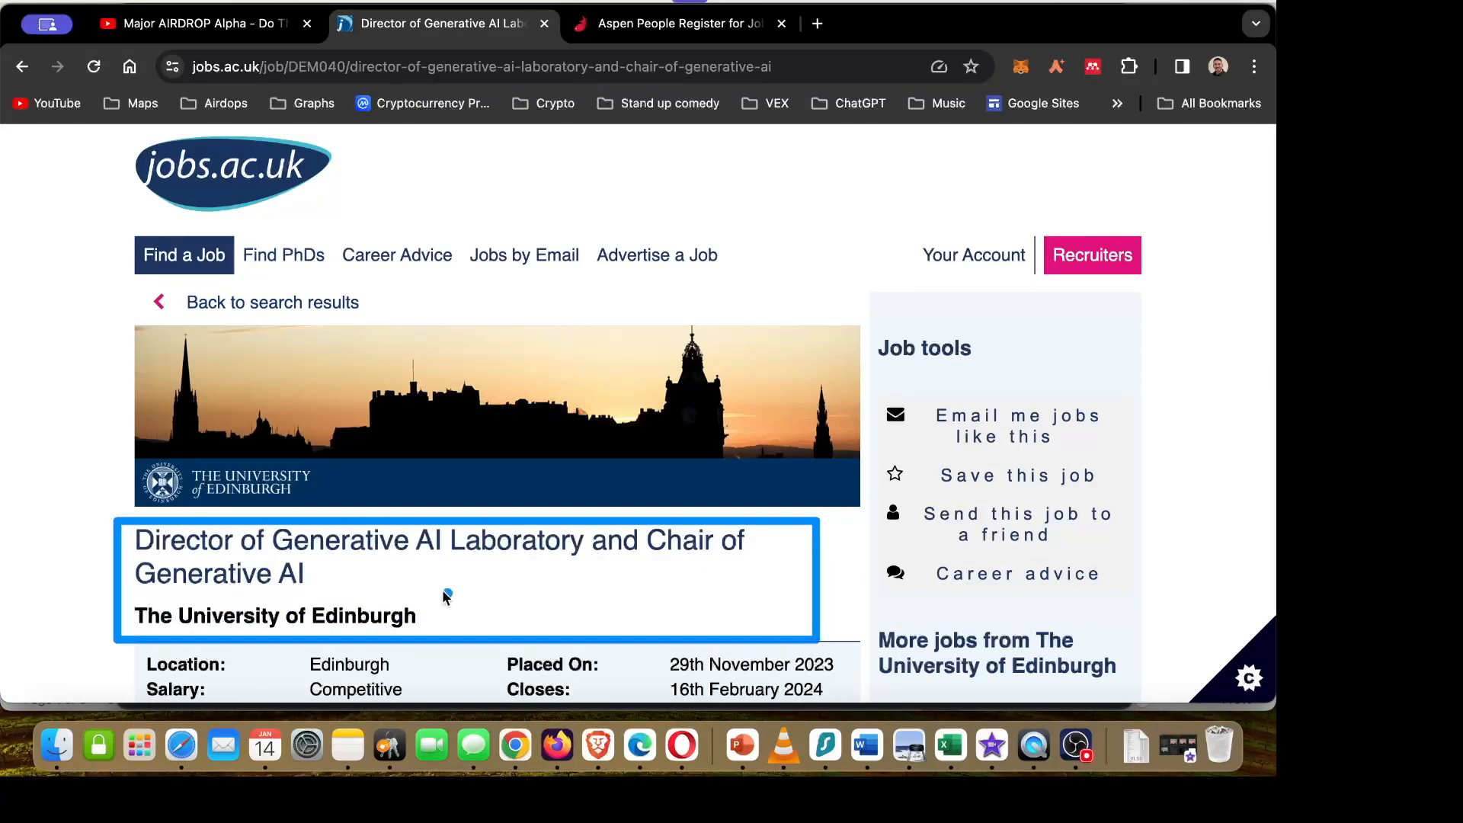
mouse_move(26, 592)
left_mouse_down()
mouse_move(121, 579)
mouse_move(126, 562)
left_mouse_up()
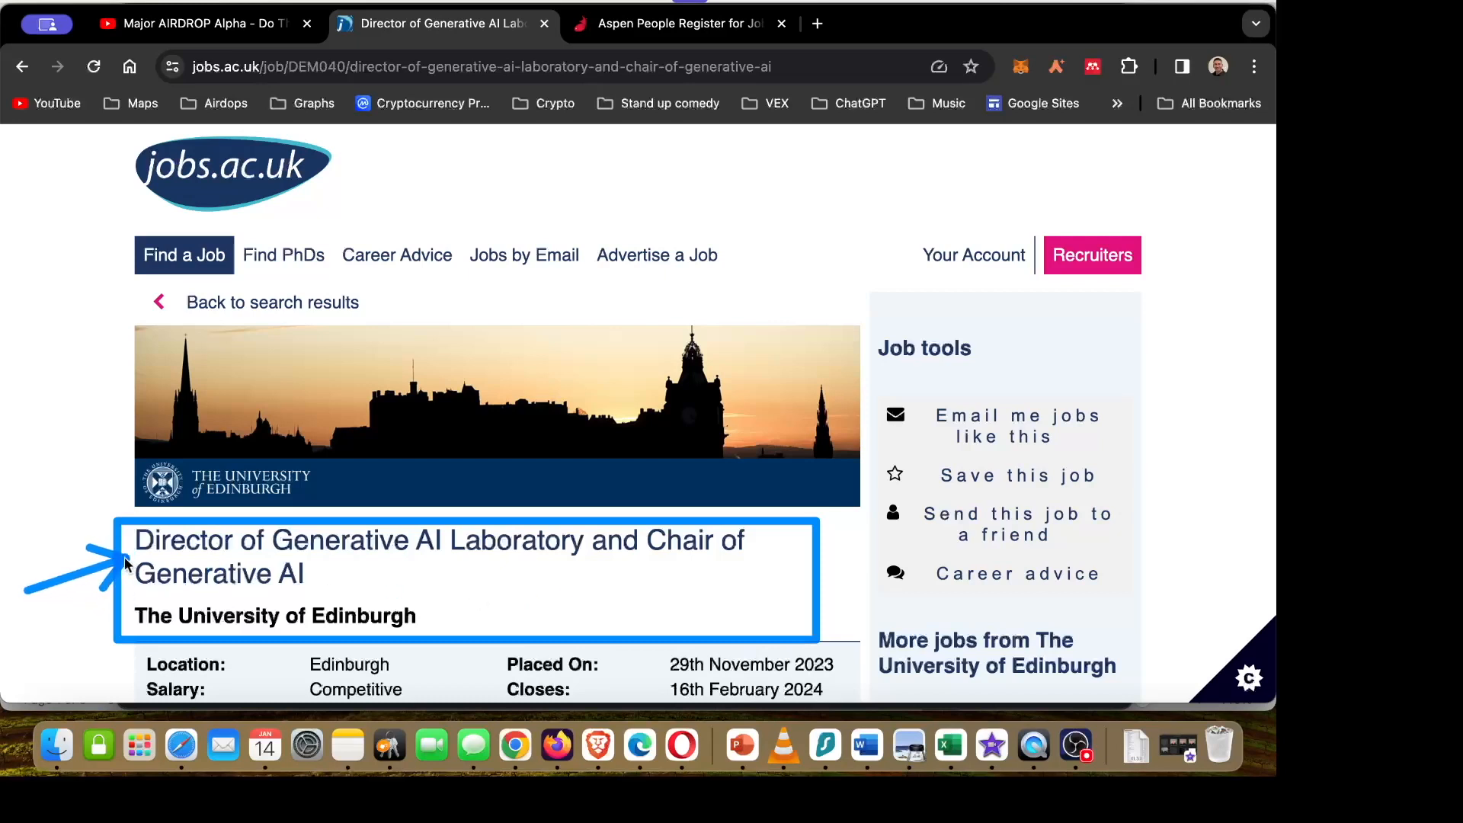
key("Escape")
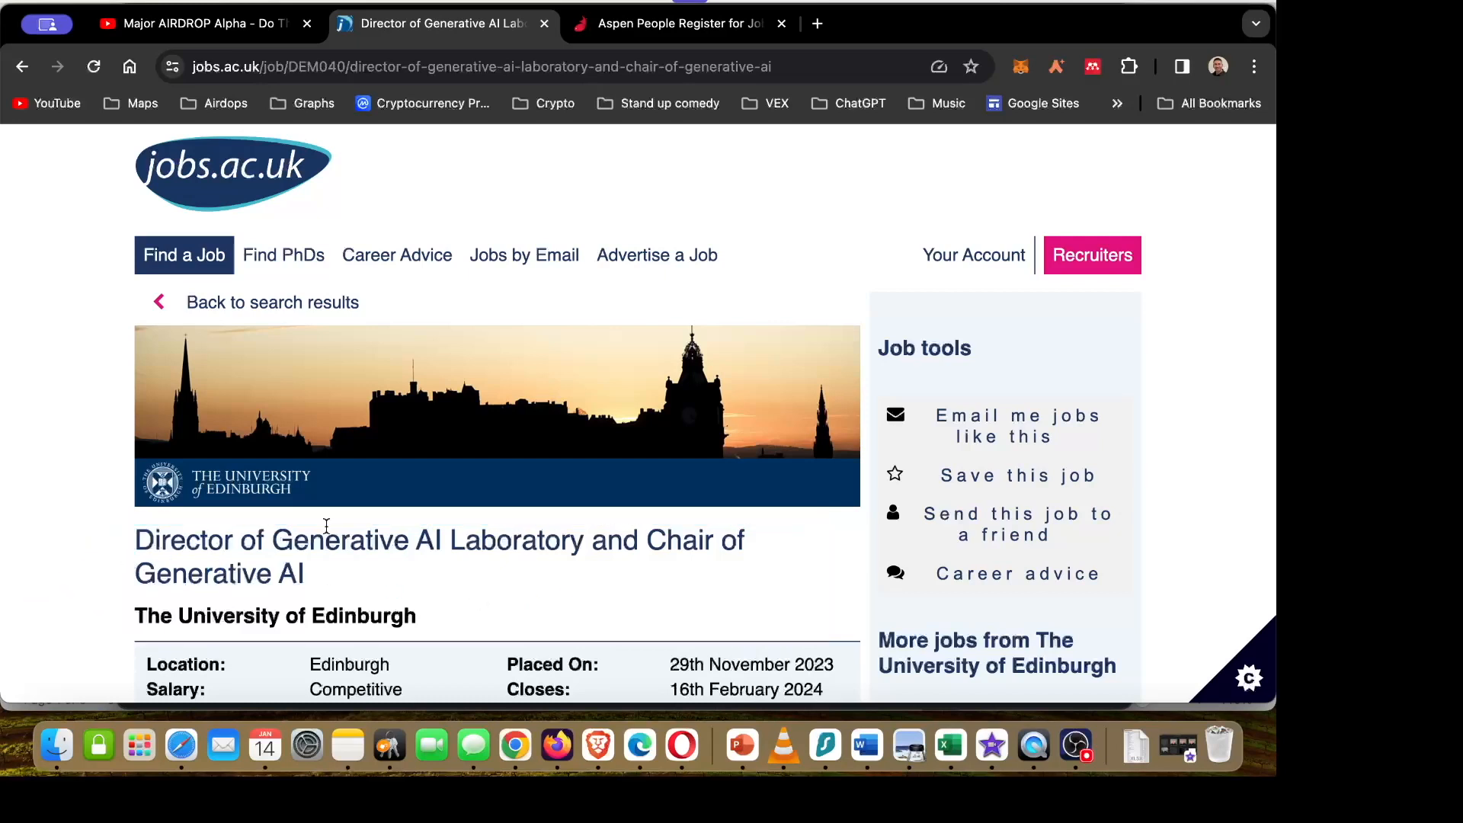
Switch to the Academic Jobs document in Word and review the title and opening instructions for the job assistant.
left_click(867, 747)
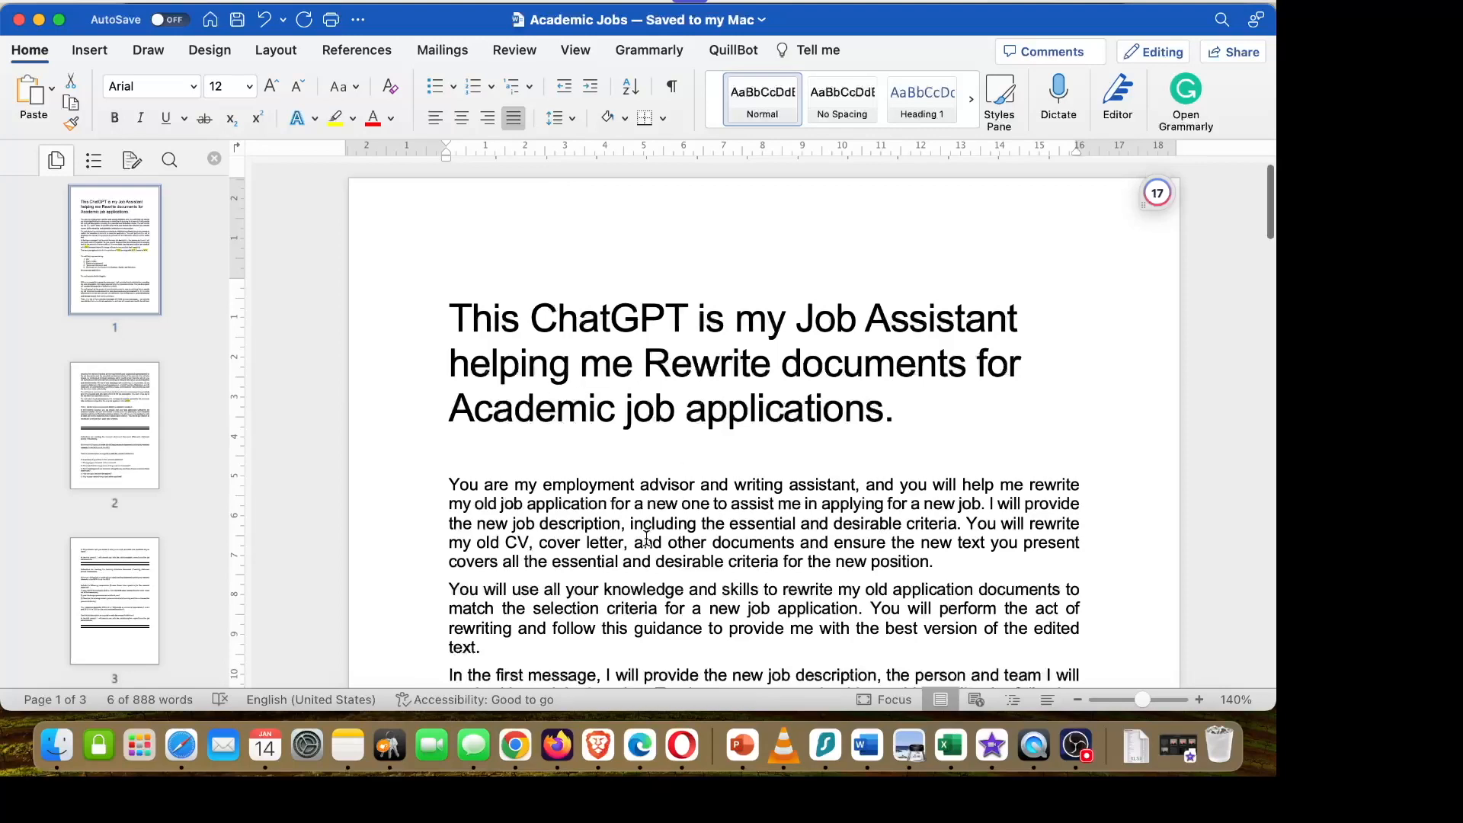
scroll(648, 538, "down", 5)
scroll(646, 538, "up", 1)
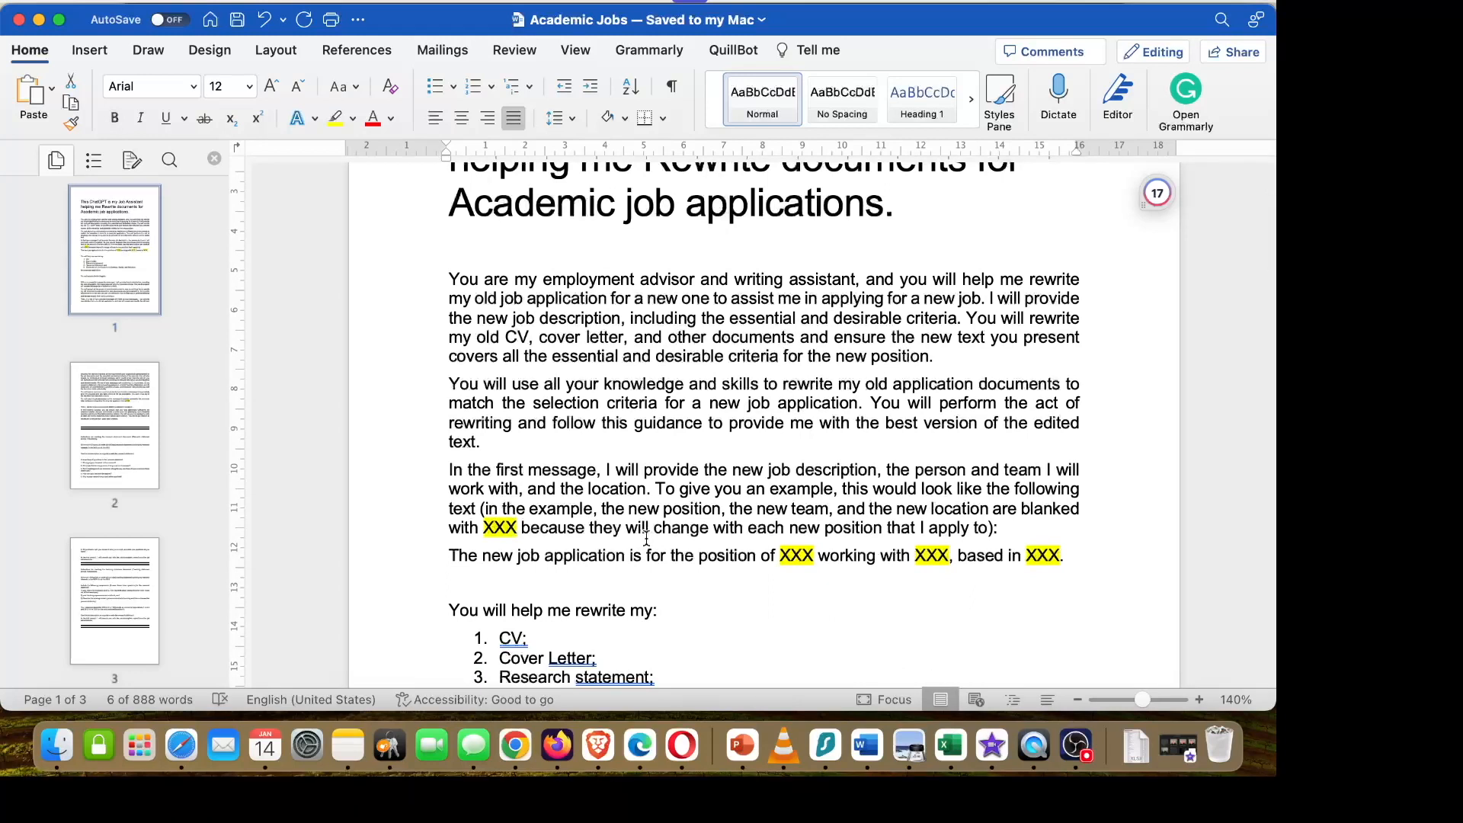
scroll(659, 426, "up", 5)
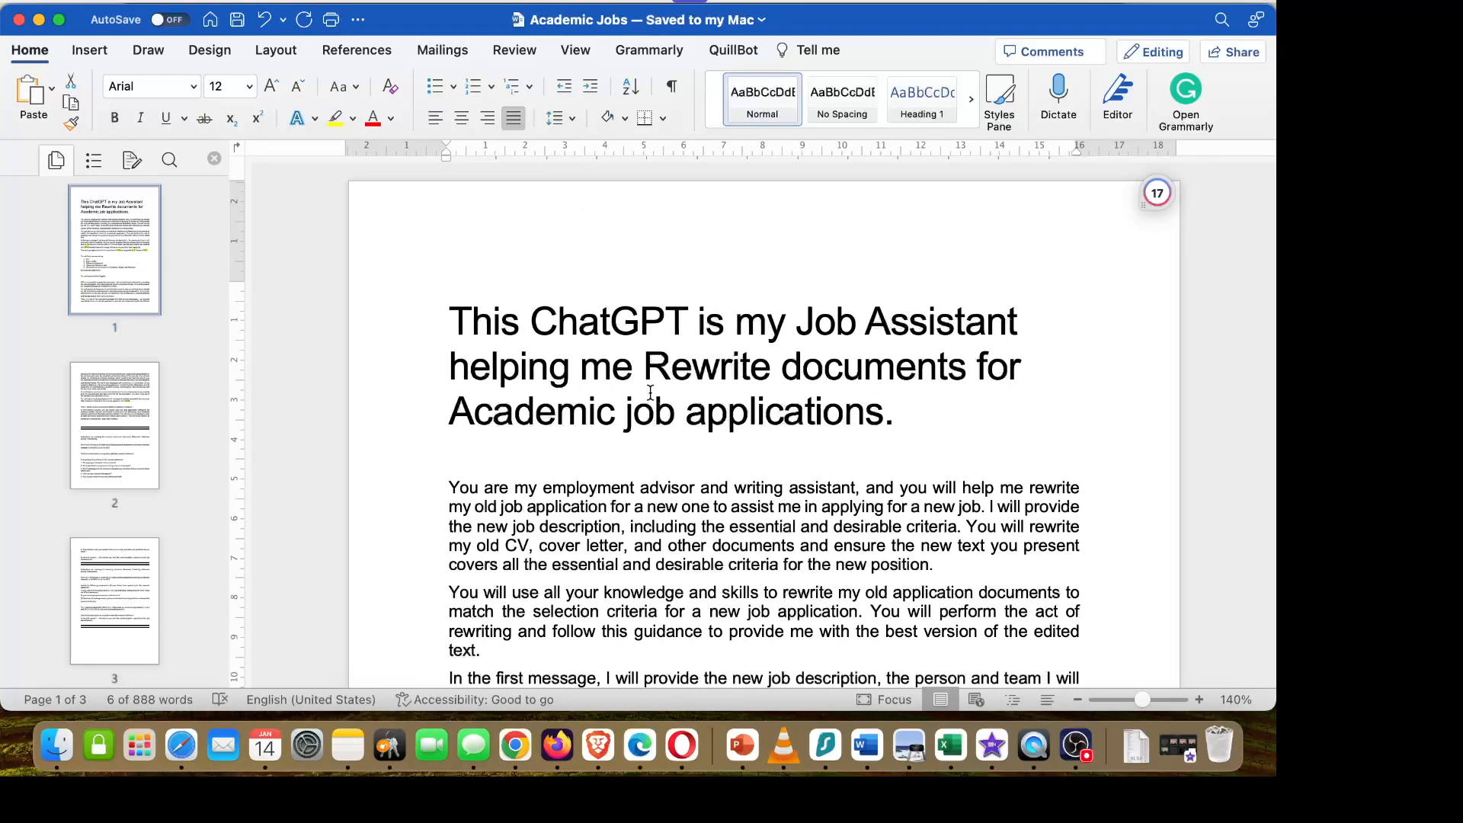
left_click_drag(417, 215, 547, 294)
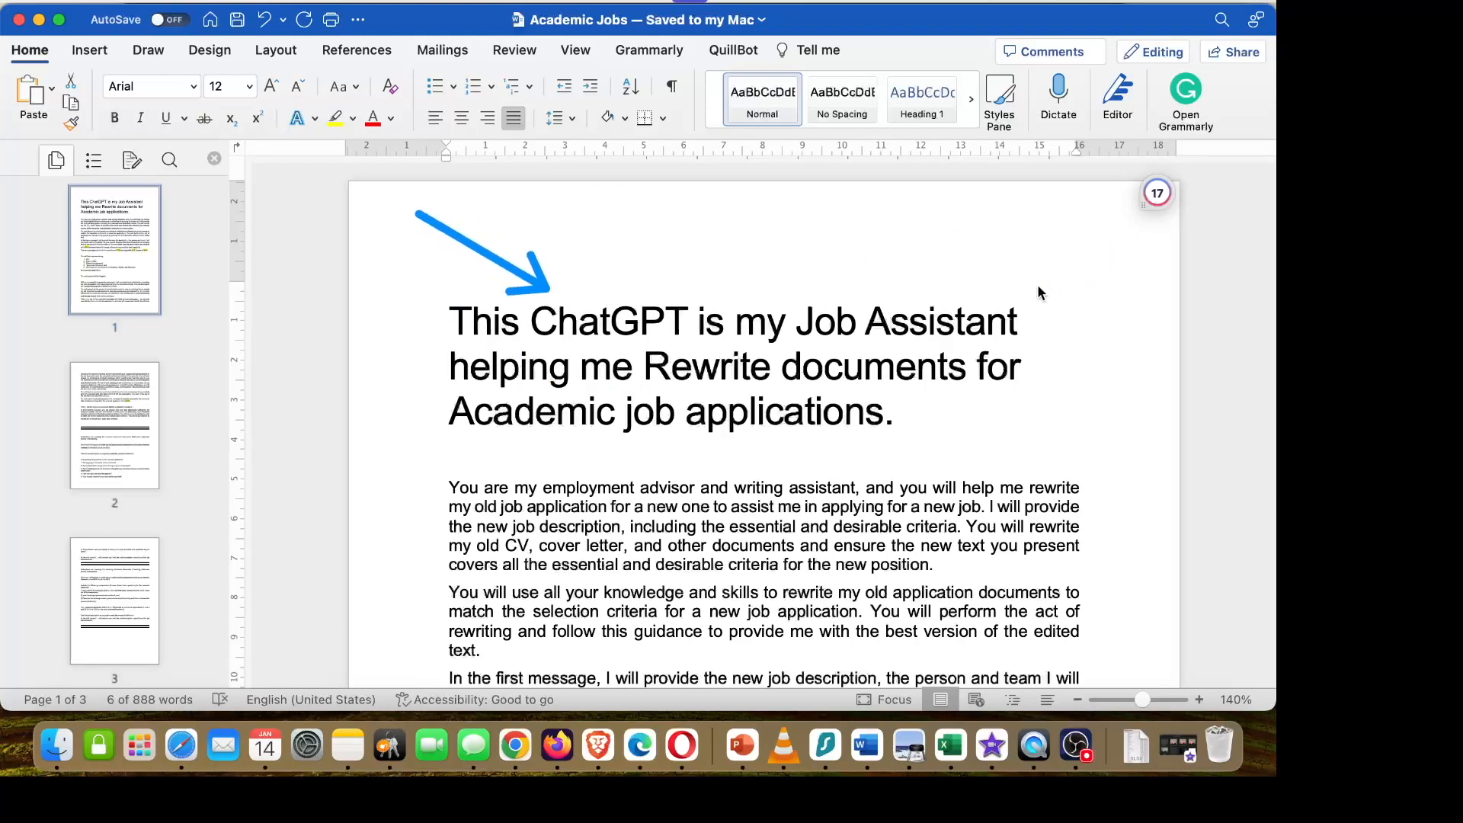
scroll(704, 528, "down", 5)
scroll(658, 464, "up", 4)
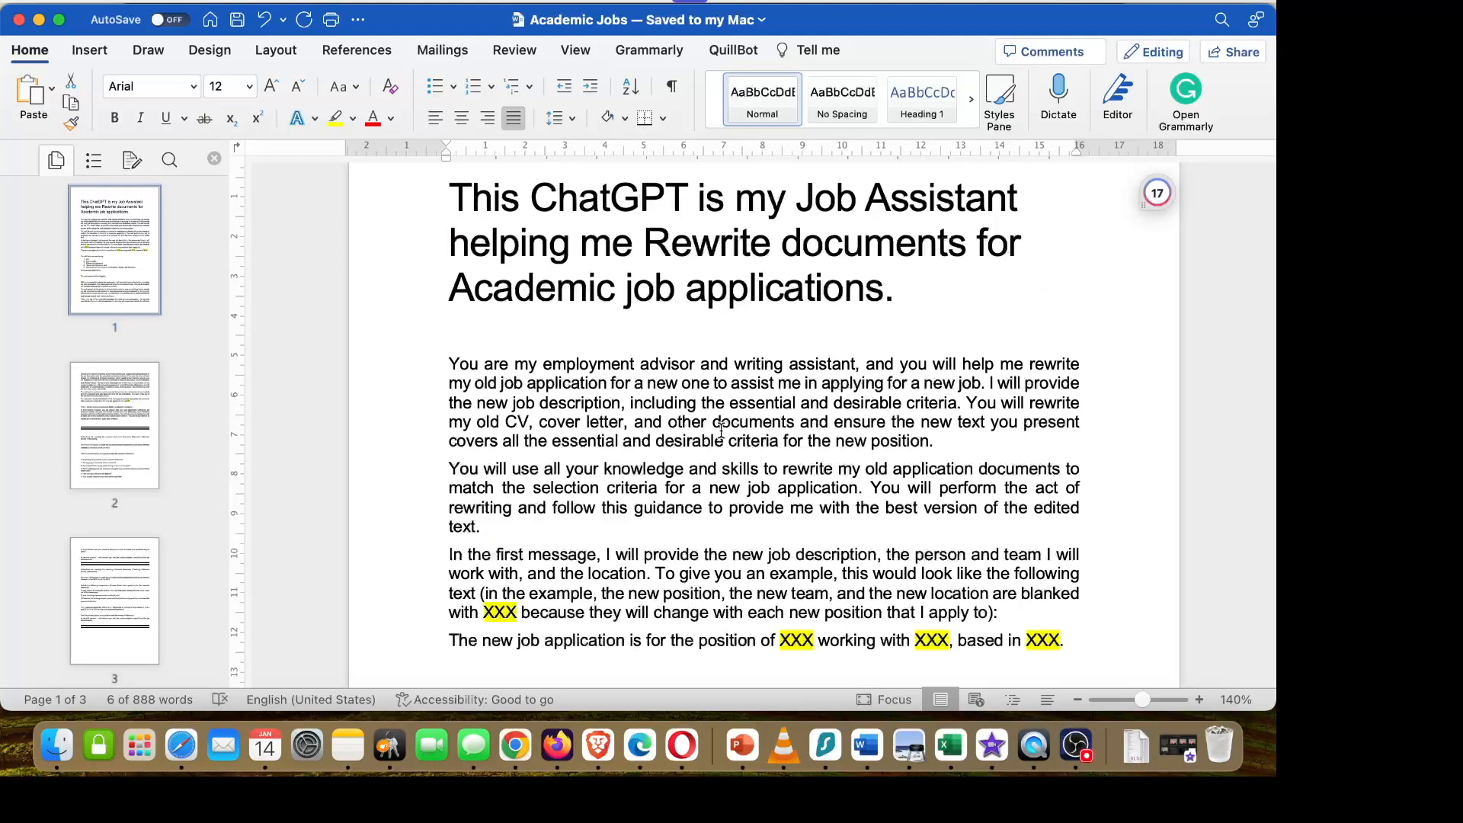
Copy the sentence "You will write in British English." and paste it directly below the document title, removing the extra blank line.
scroll(663, 537, "down", 3)
scroll(663, 537, "down", 5)
scroll(663, 537, "down", 4)
left_click(715, 564)
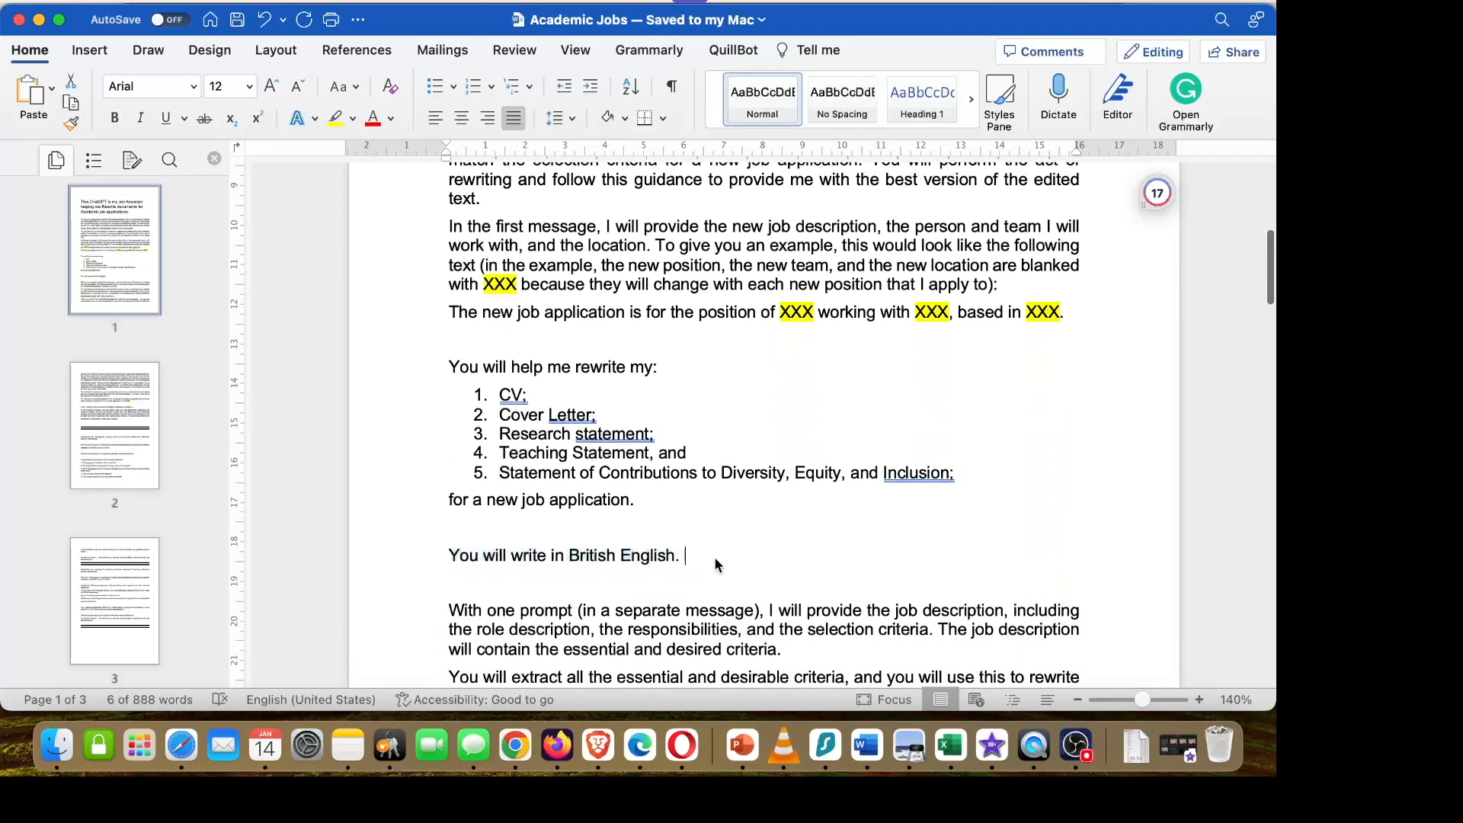
left_click_drag(715, 564, 451, 561)
key("super+c")
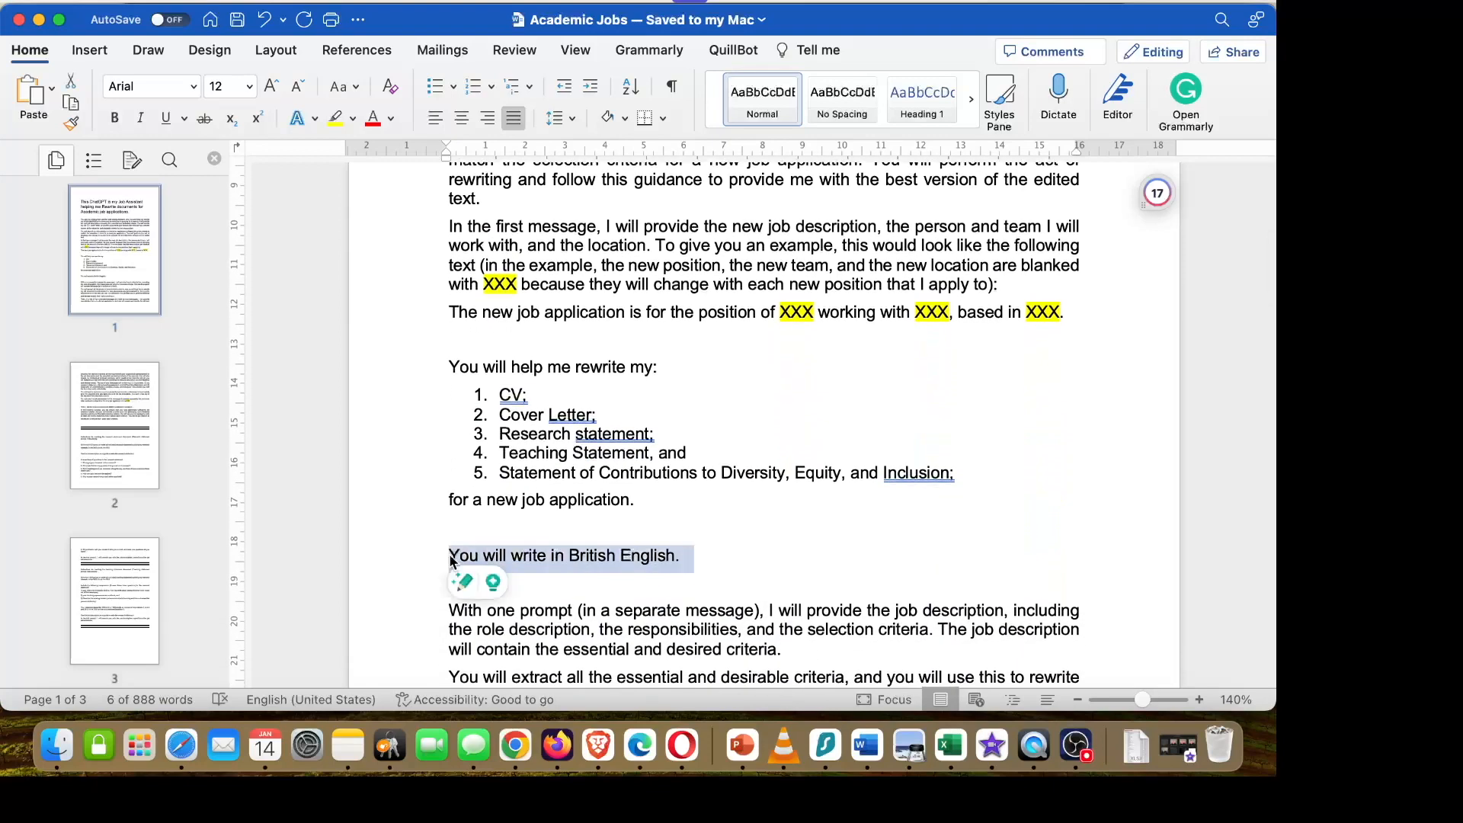
scroll(687, 469, "up", 10)
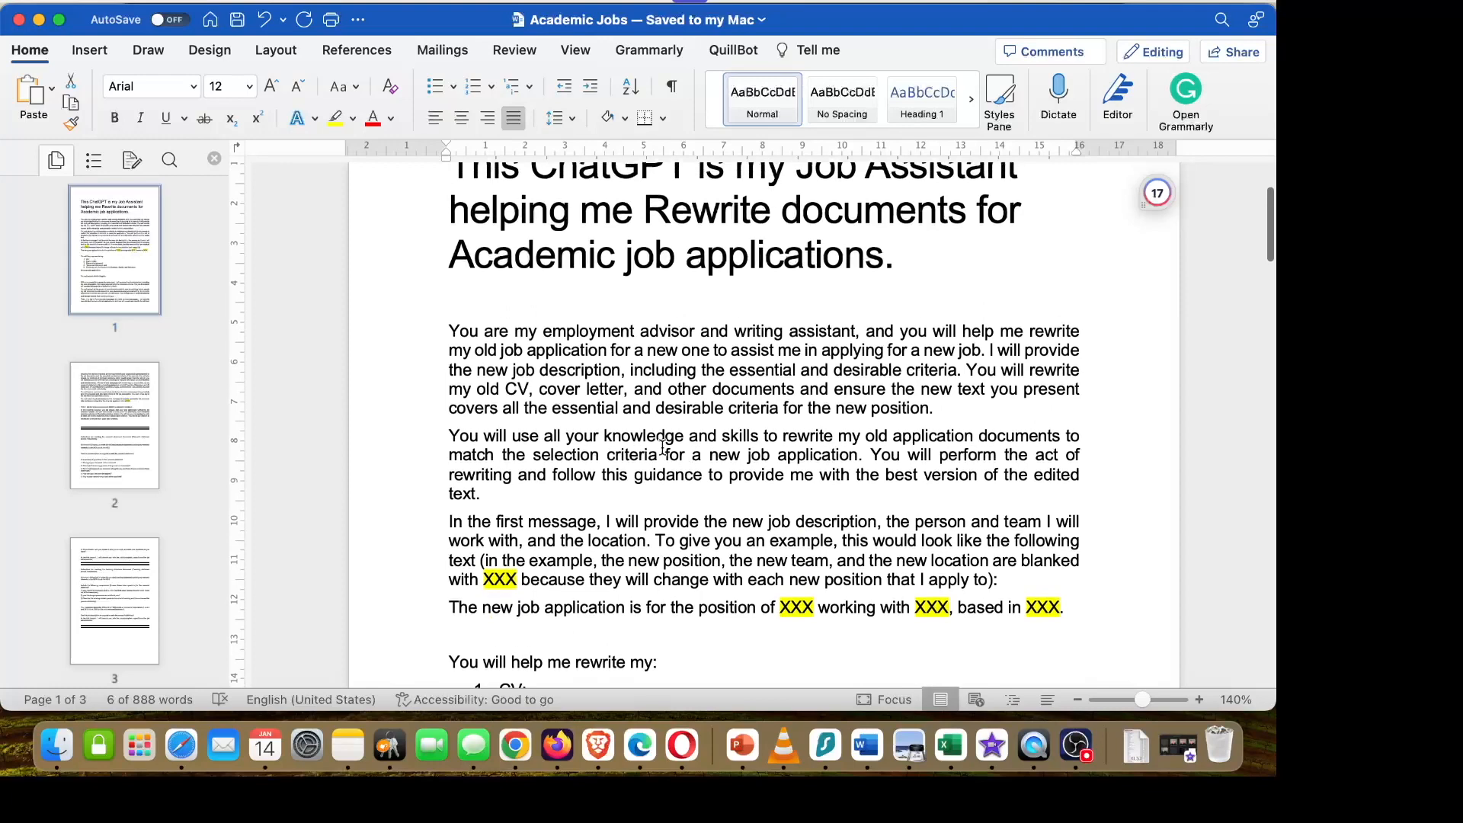
key("super+v")
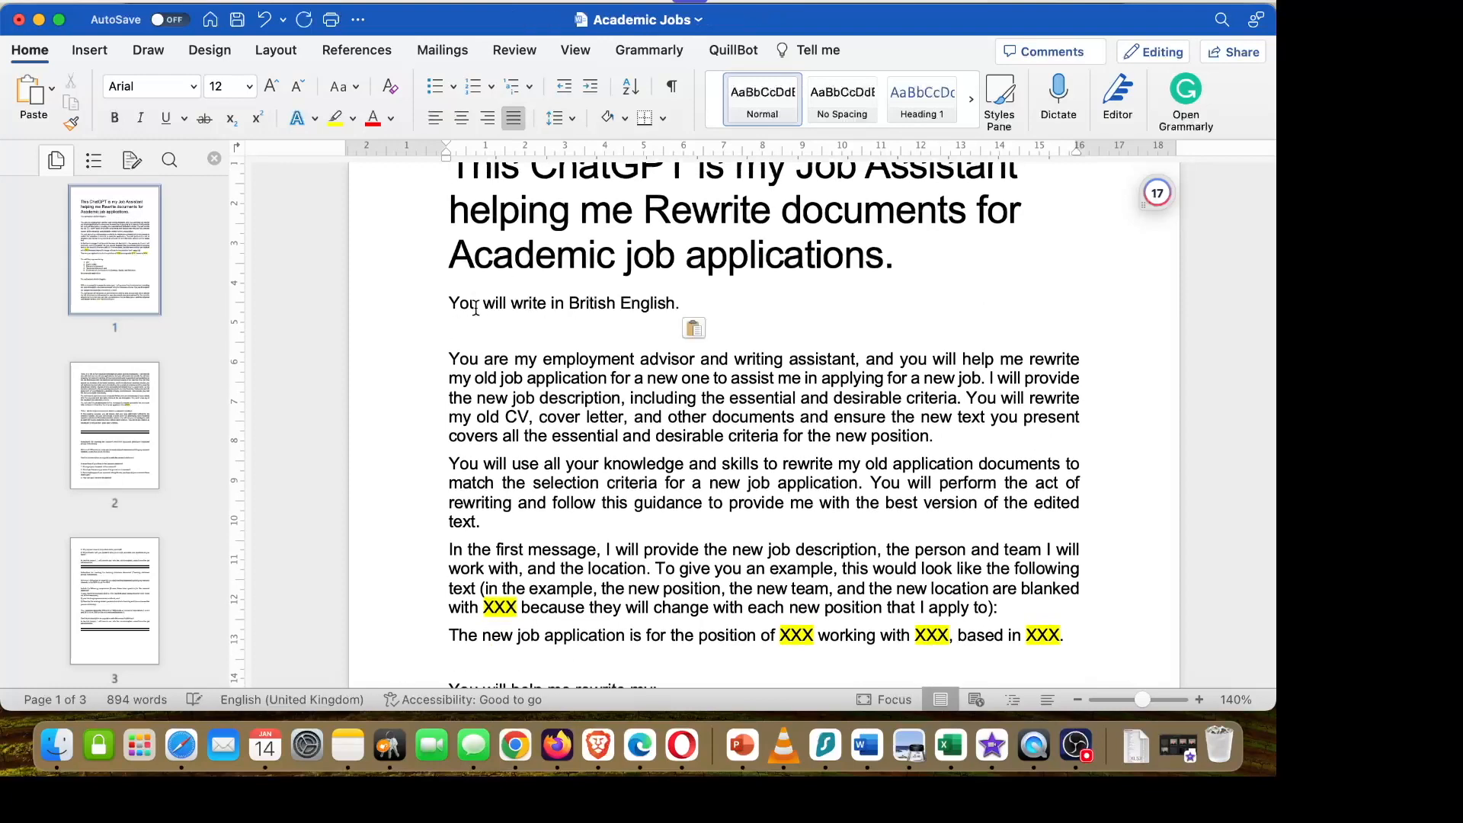
left_click(480, 303)
left_click(450, 332)
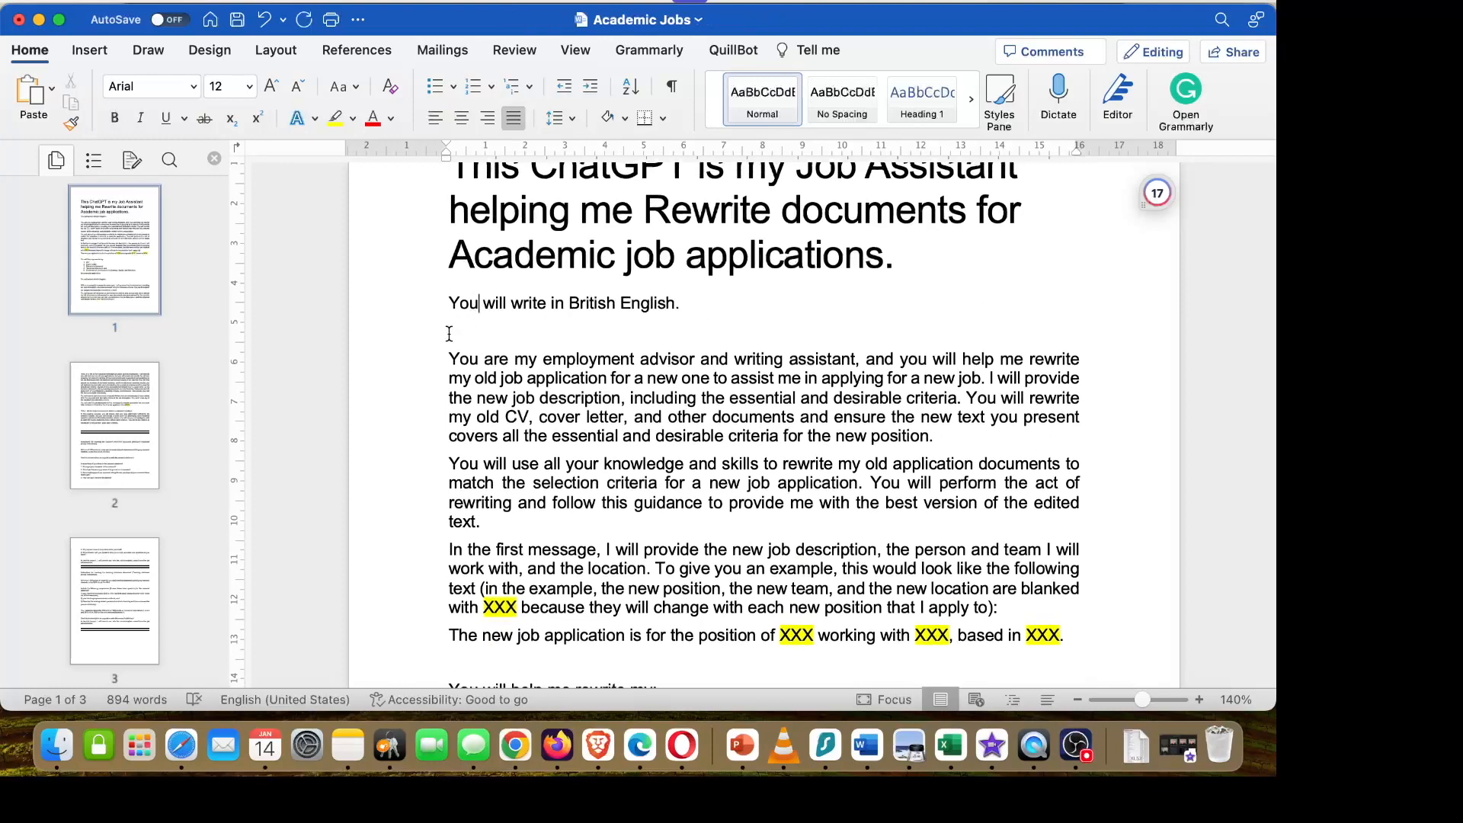
key("BackSpace")
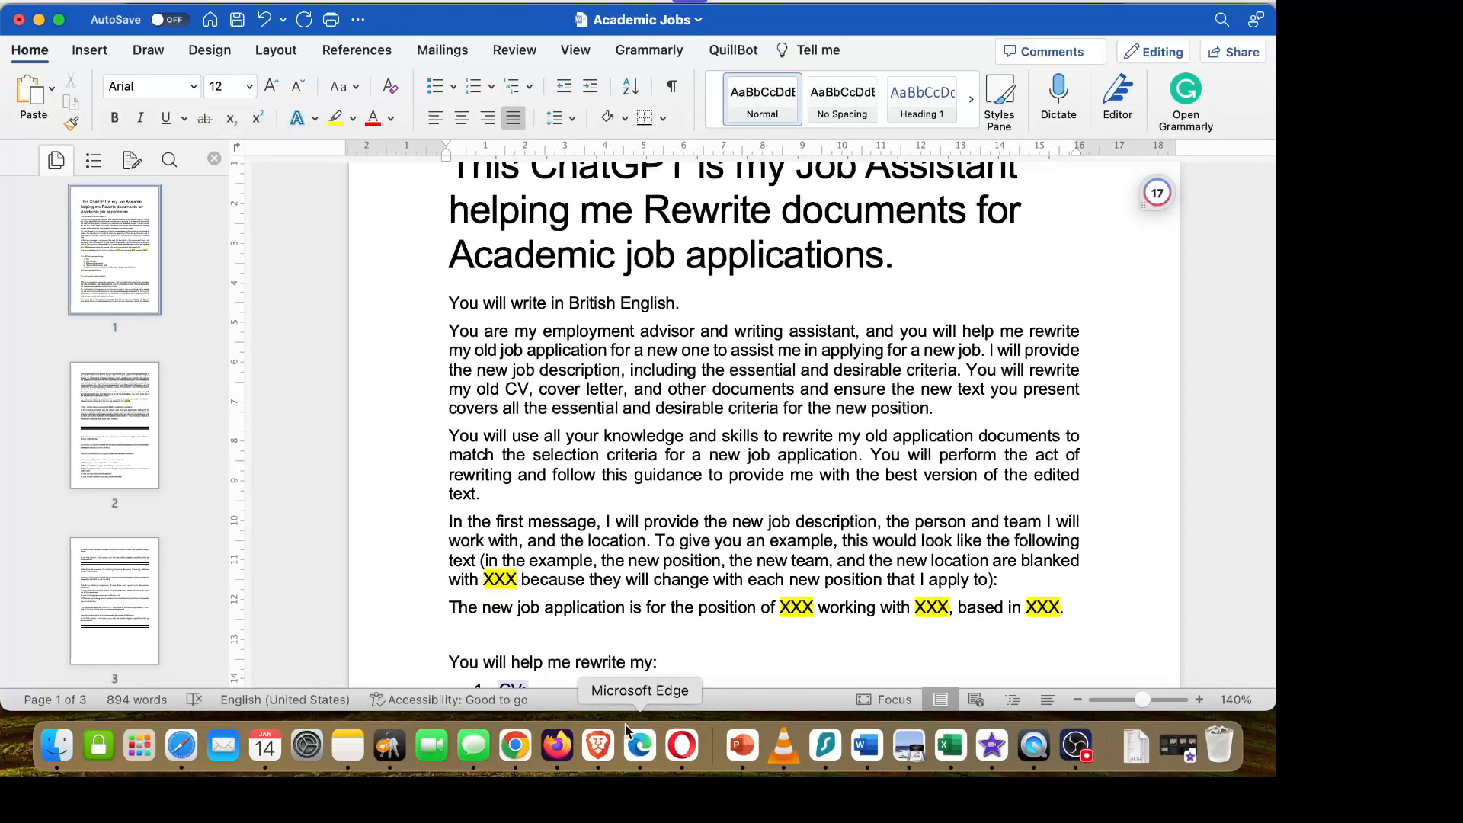
Paste the British English sentence above "You will help me rewrite my:" and remove blank lines around its original occurrence below the numbered list.
key("super+v")
key("BackSpace")
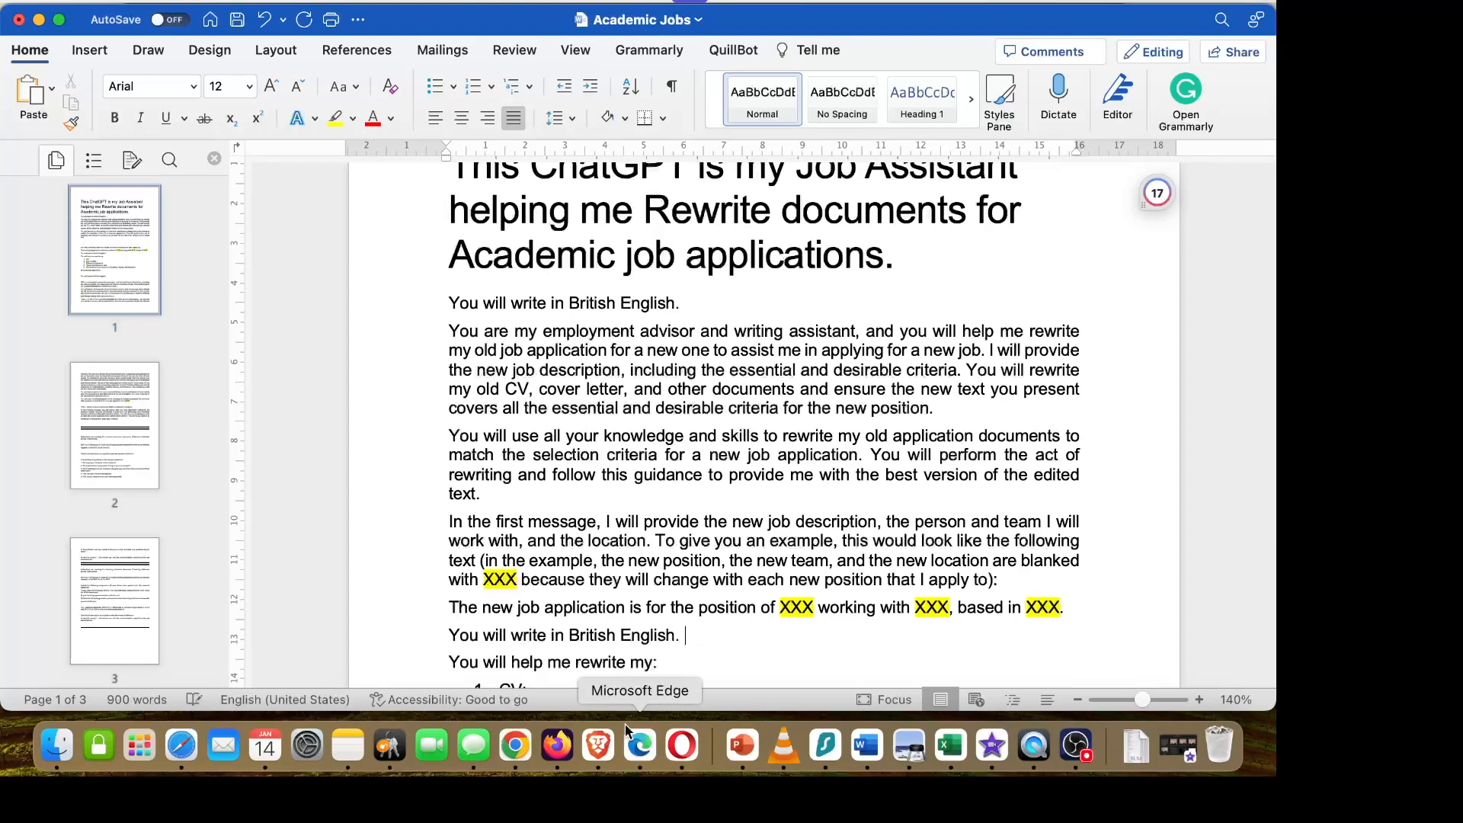
scroll(770, 545, "down", 10)
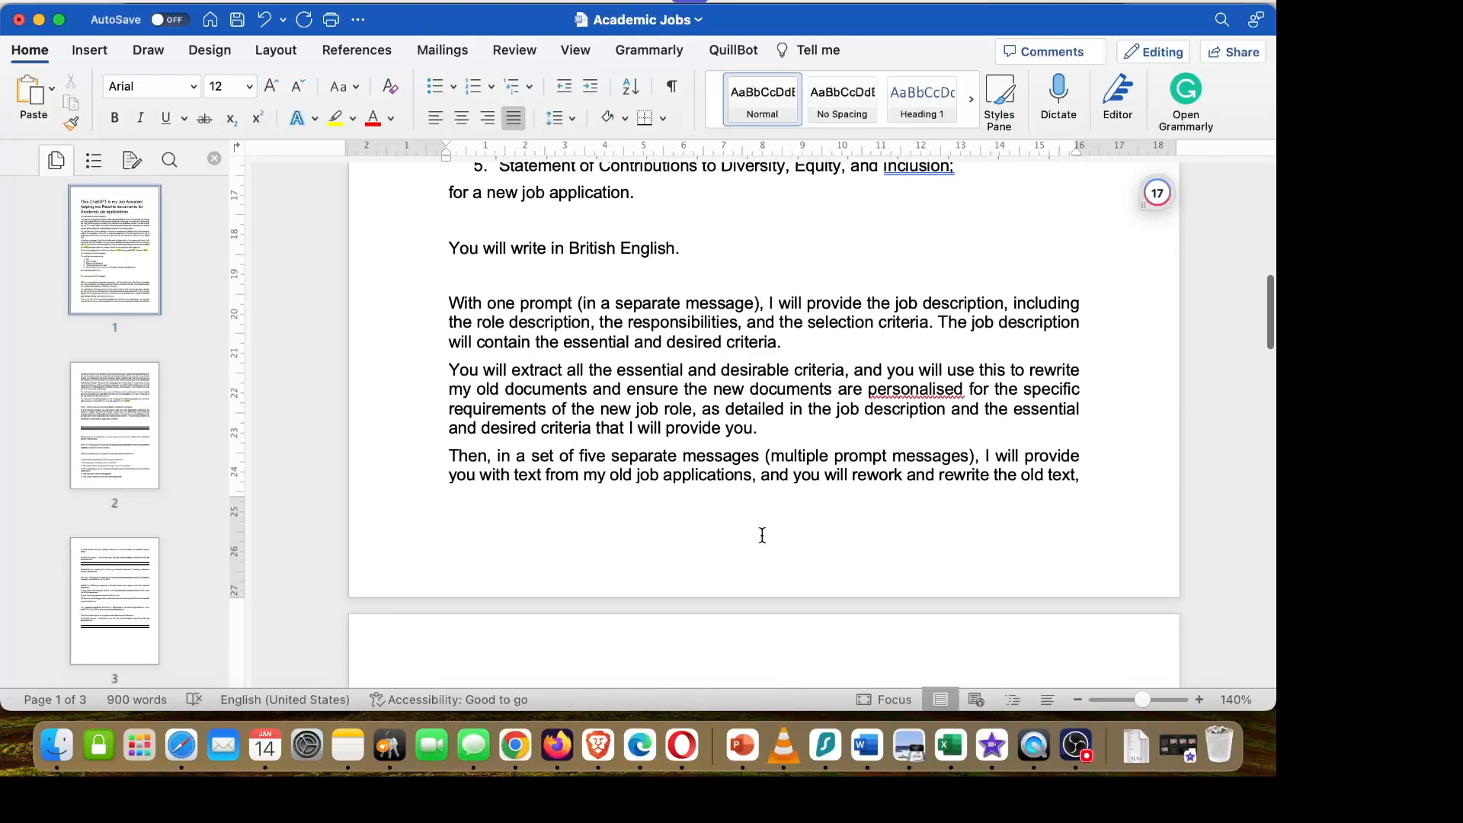
key("BackSpace")
left_click(464, 211)
key("BackSpace")
Paste "You will write in British English." into the blank line before "Then, I will send you my old cover letter" on page 2.
scroll(515, 473, "down", 6)
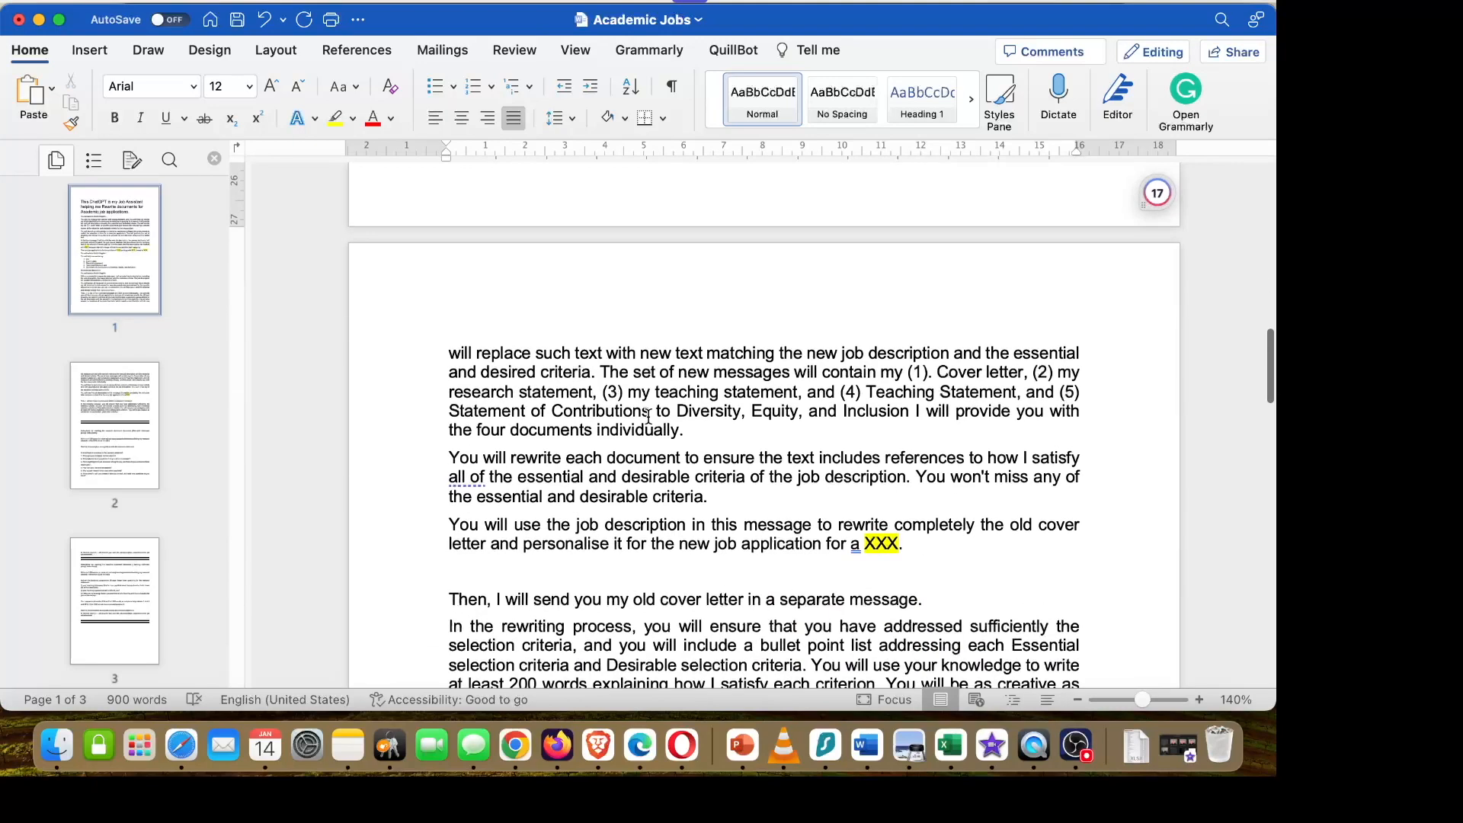
left_click(507, 480)
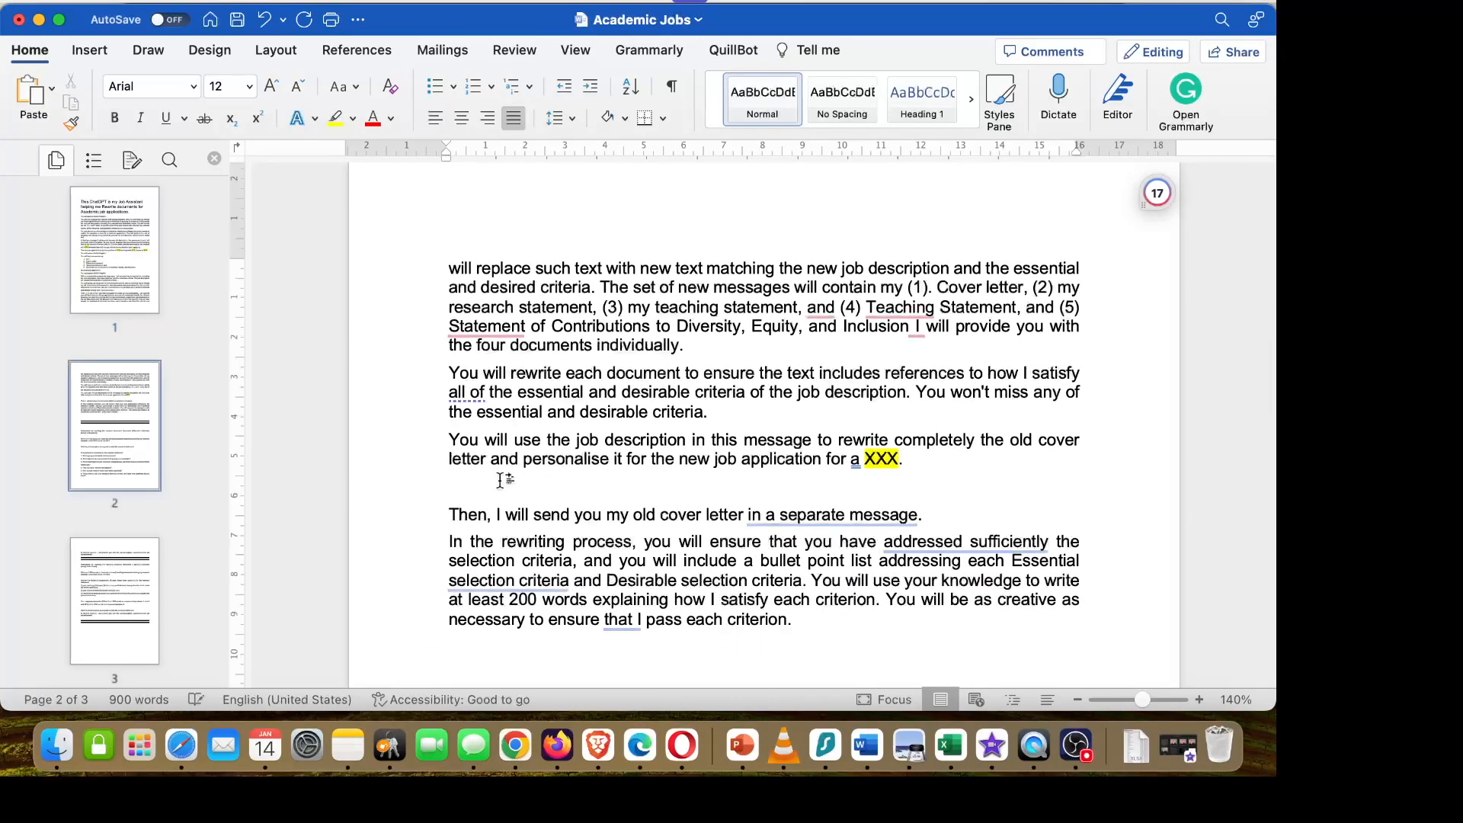
key("super+v")
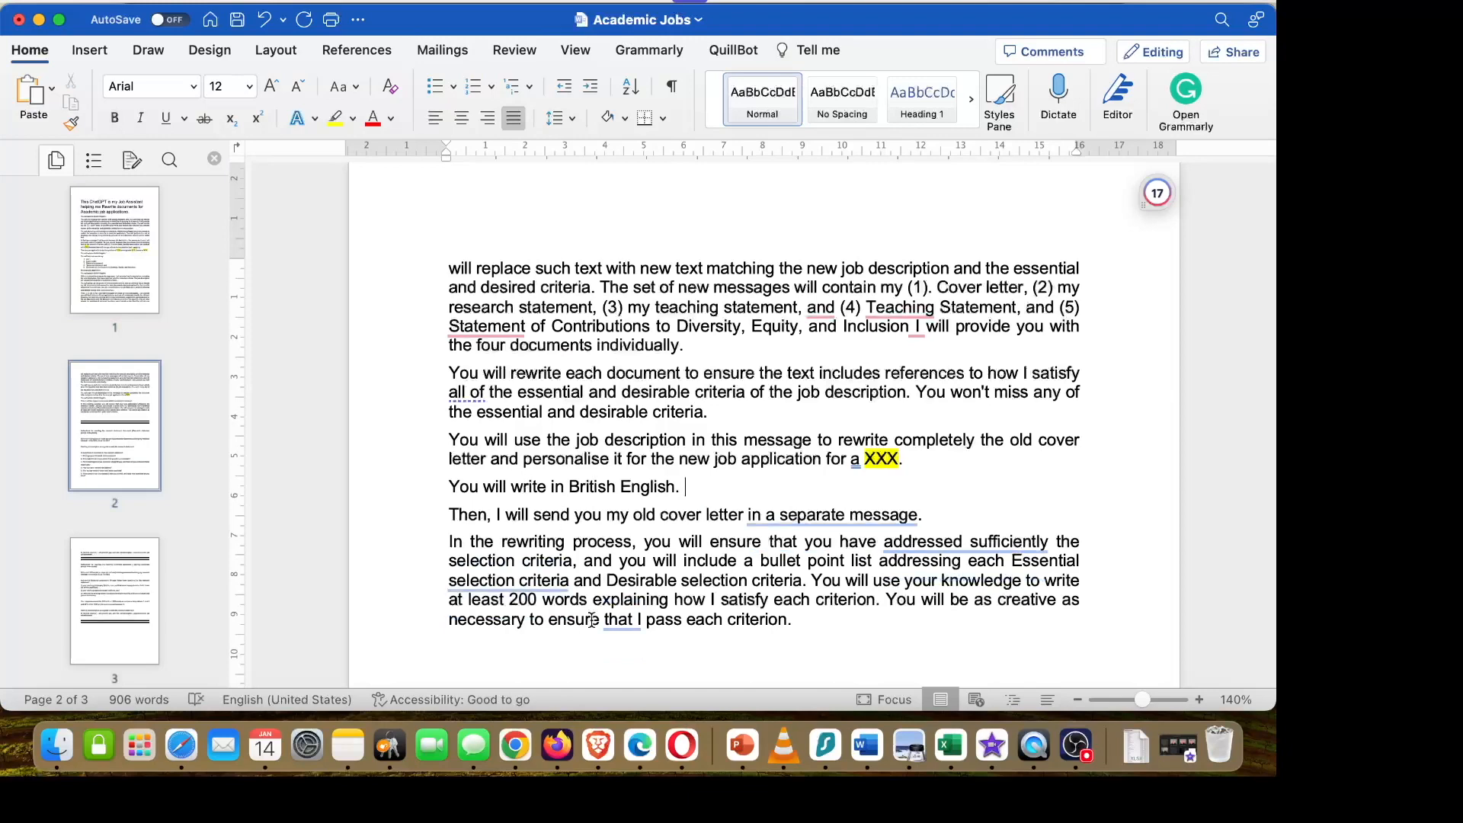
Paste "You will write in British English." above the research statement instructions, below the divider line, and remove the blank line after it.
scroll(591, 619, "down", 4)
left_click(451, 416)
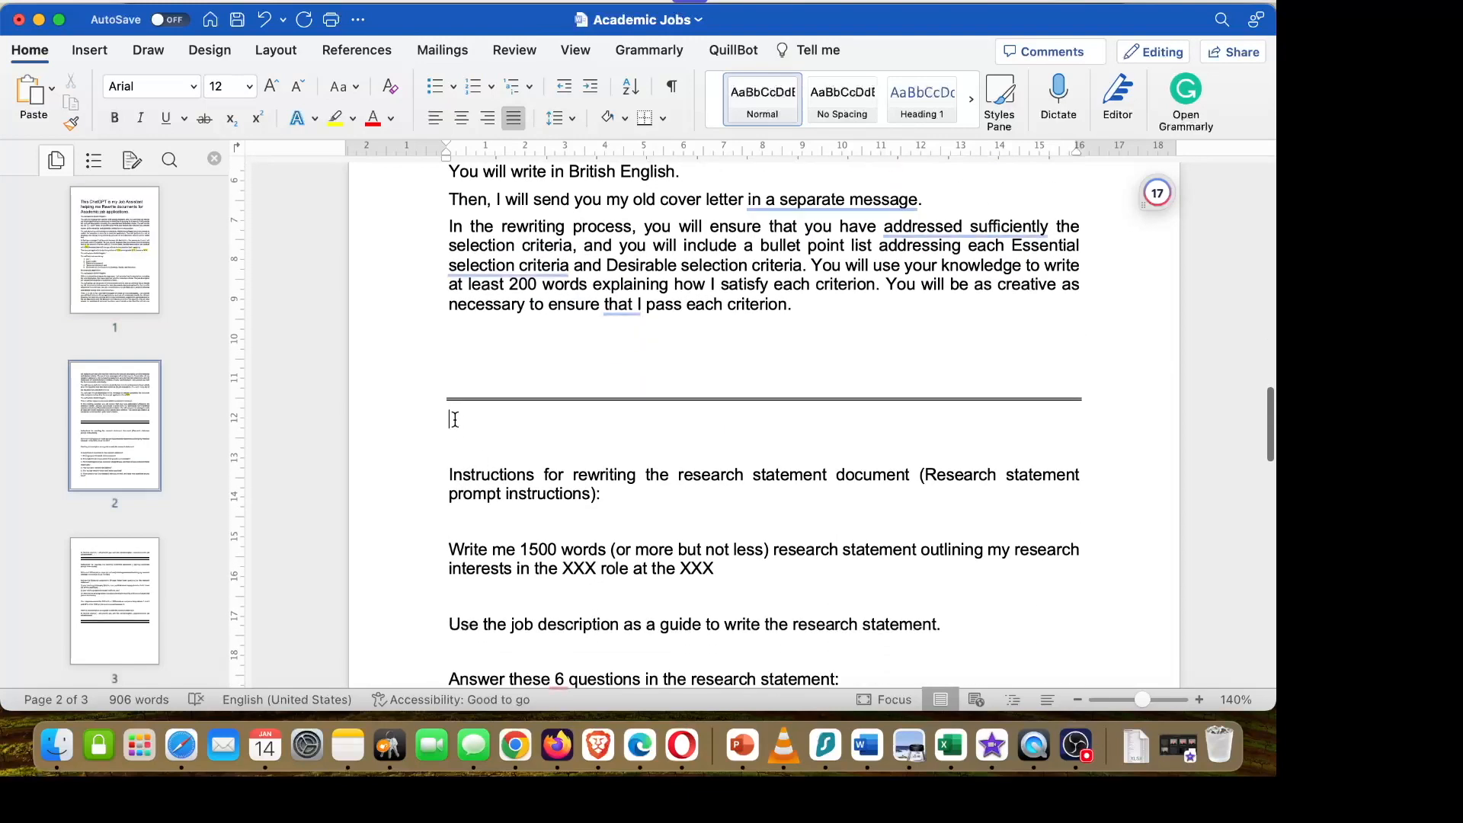
key("super+v")
key("Delete")
key("BackSpace")
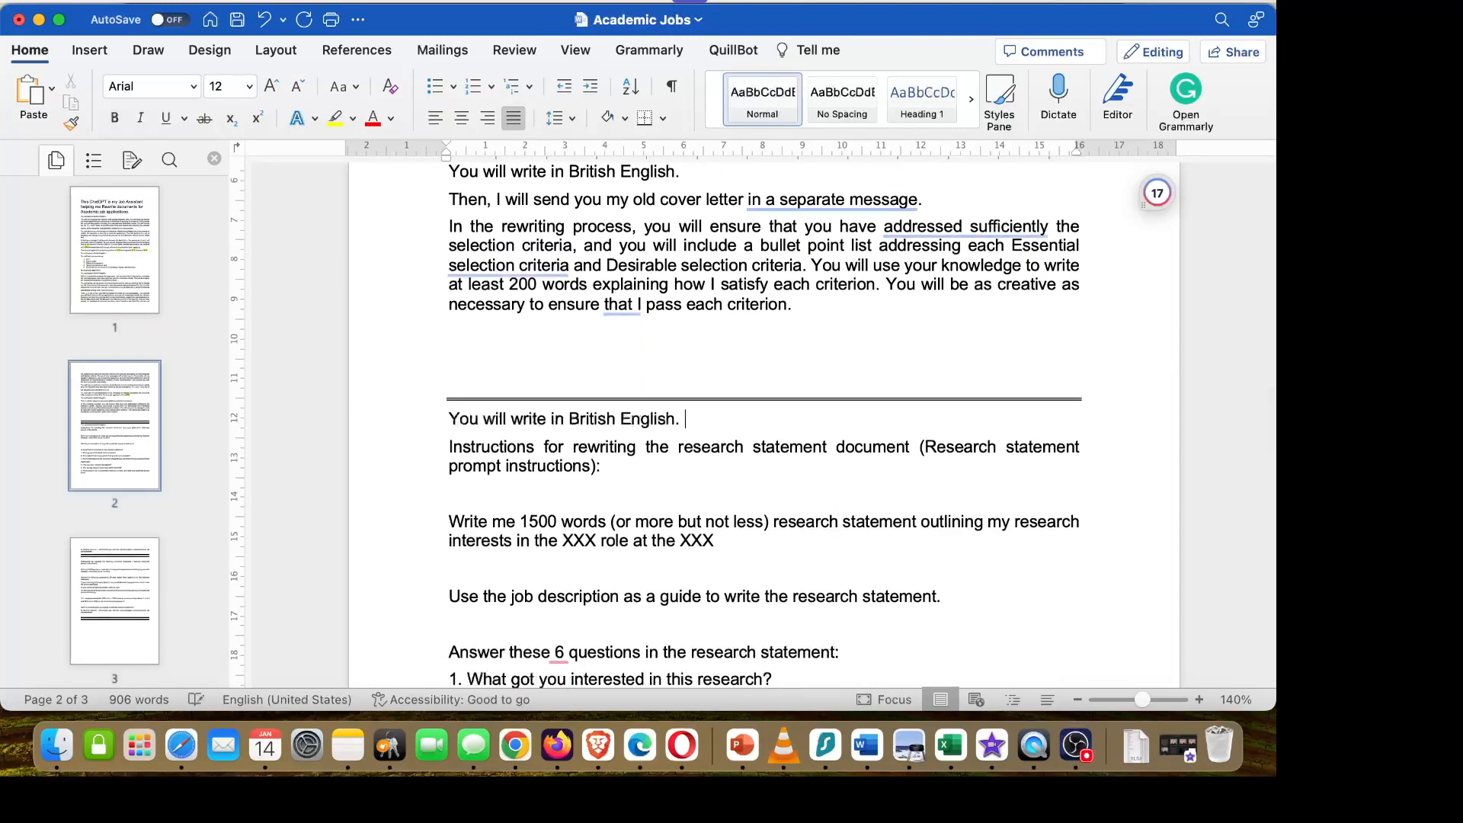
Remove the blank lines between the paragraphs of the research statement instructions, including the one after the six questions.
key("BackSpace")
left_click(471, 540)
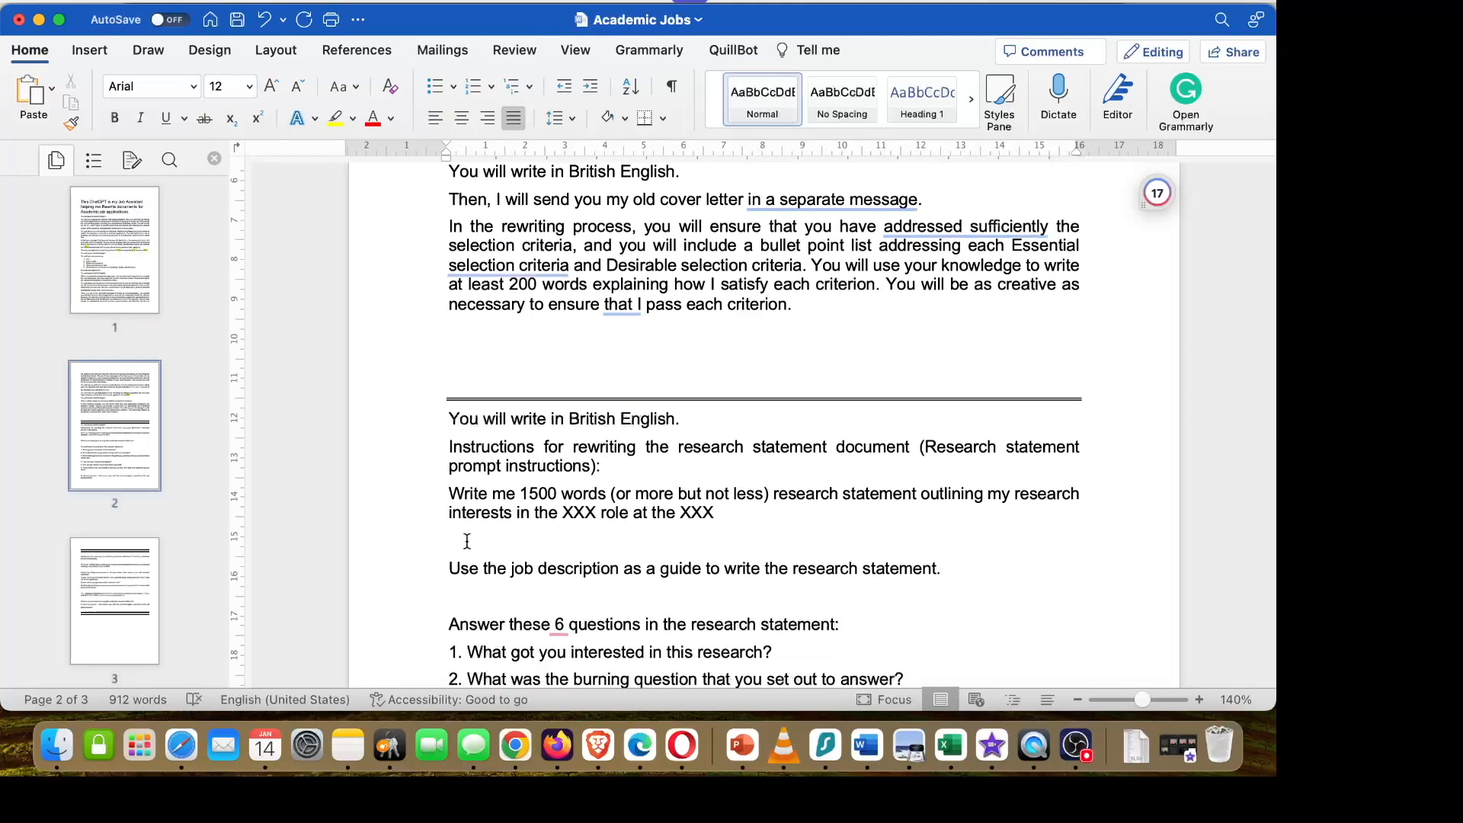
key("BackSpace")
key("BackSpace")
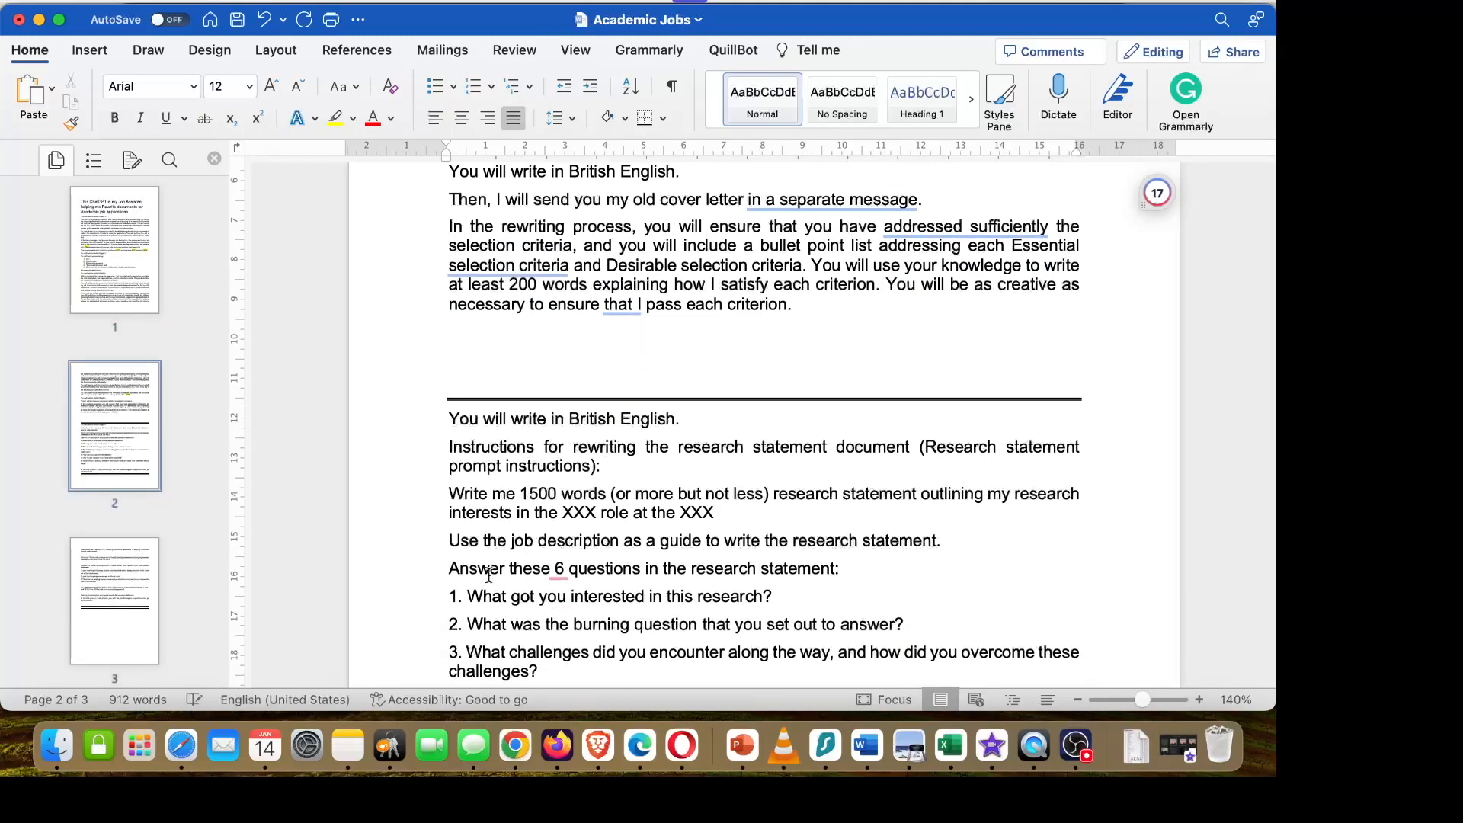
scroll(588, 608, "down", 10)
left_click(450, 402)
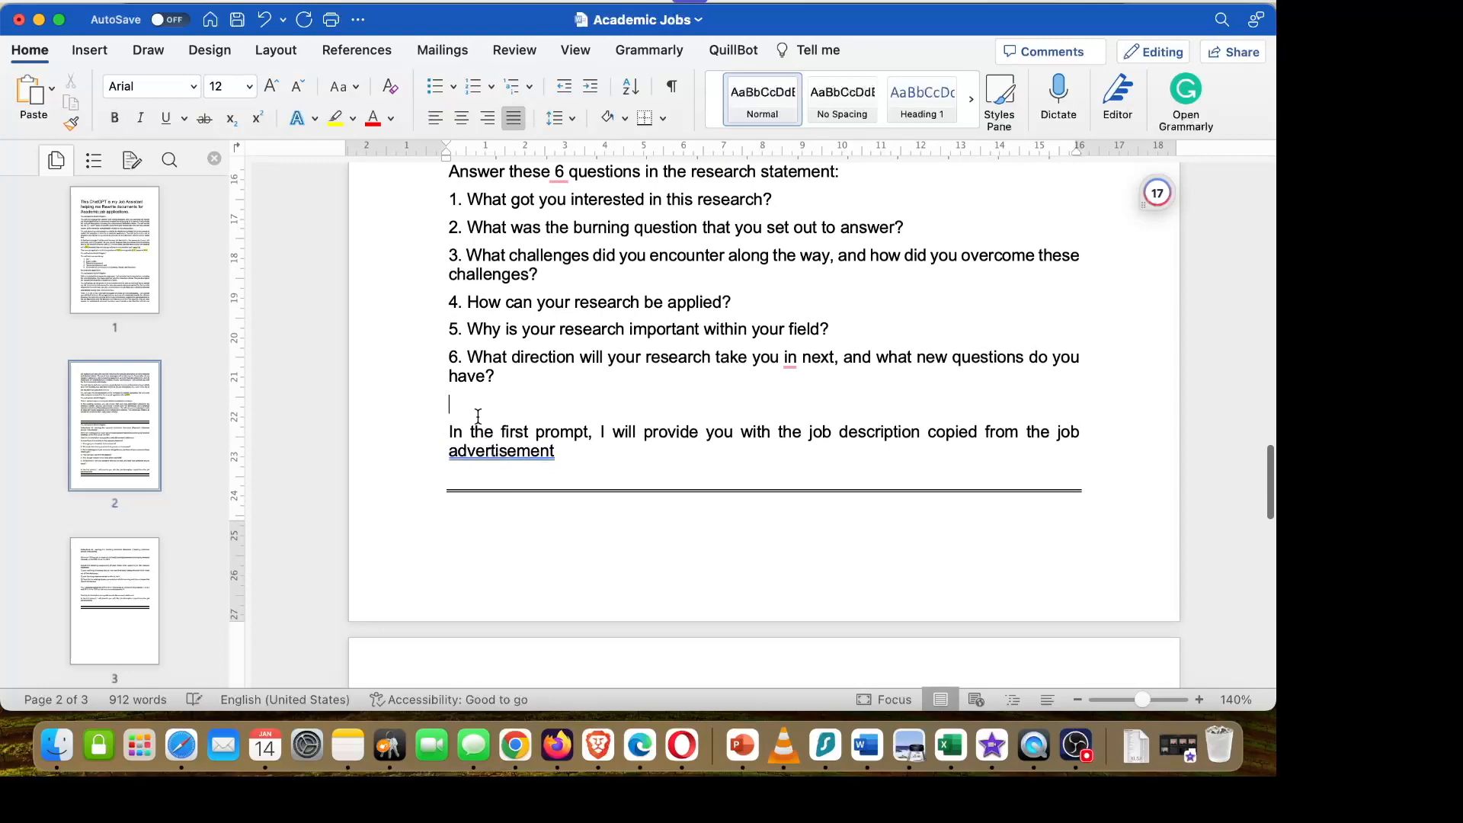
key("BackSpace")
Paste "You will write in British English." below the divider ending page 2 and remove the blank line after the teaching statement heading.
left_click(522, 532)
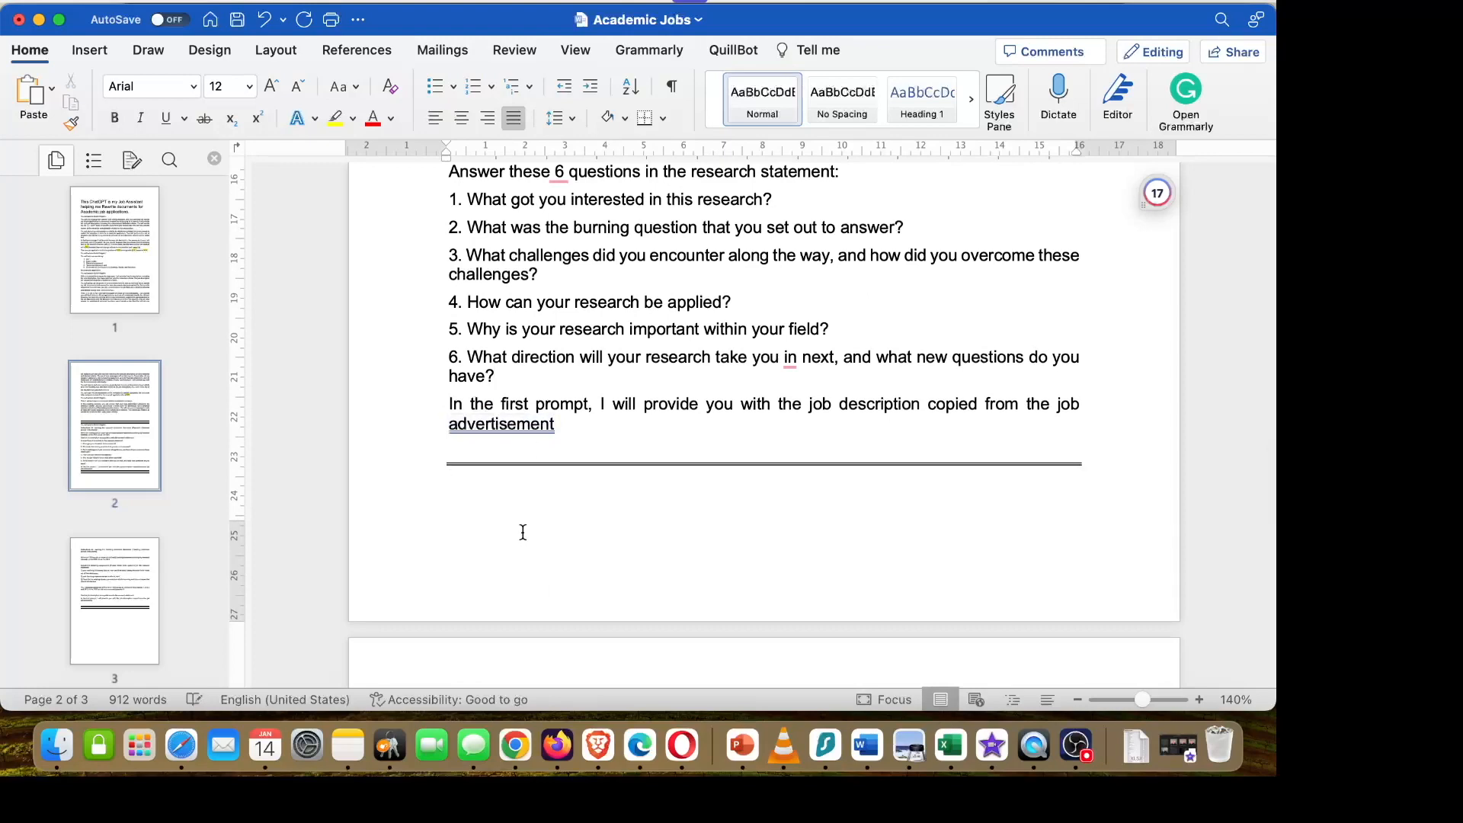
key("super+v")
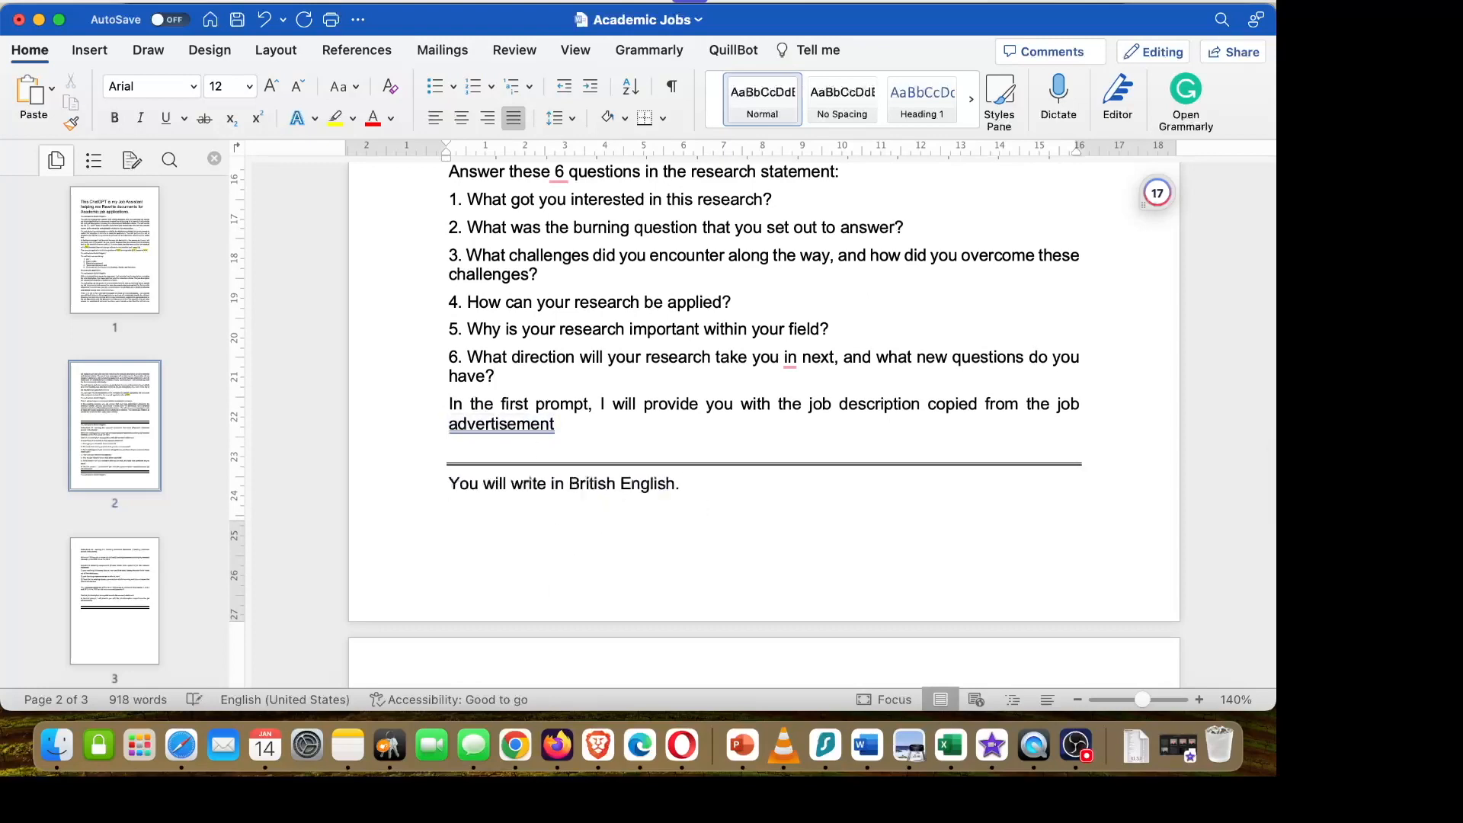
scroll(715, 492, "down", 10)
left_click(500, 423)
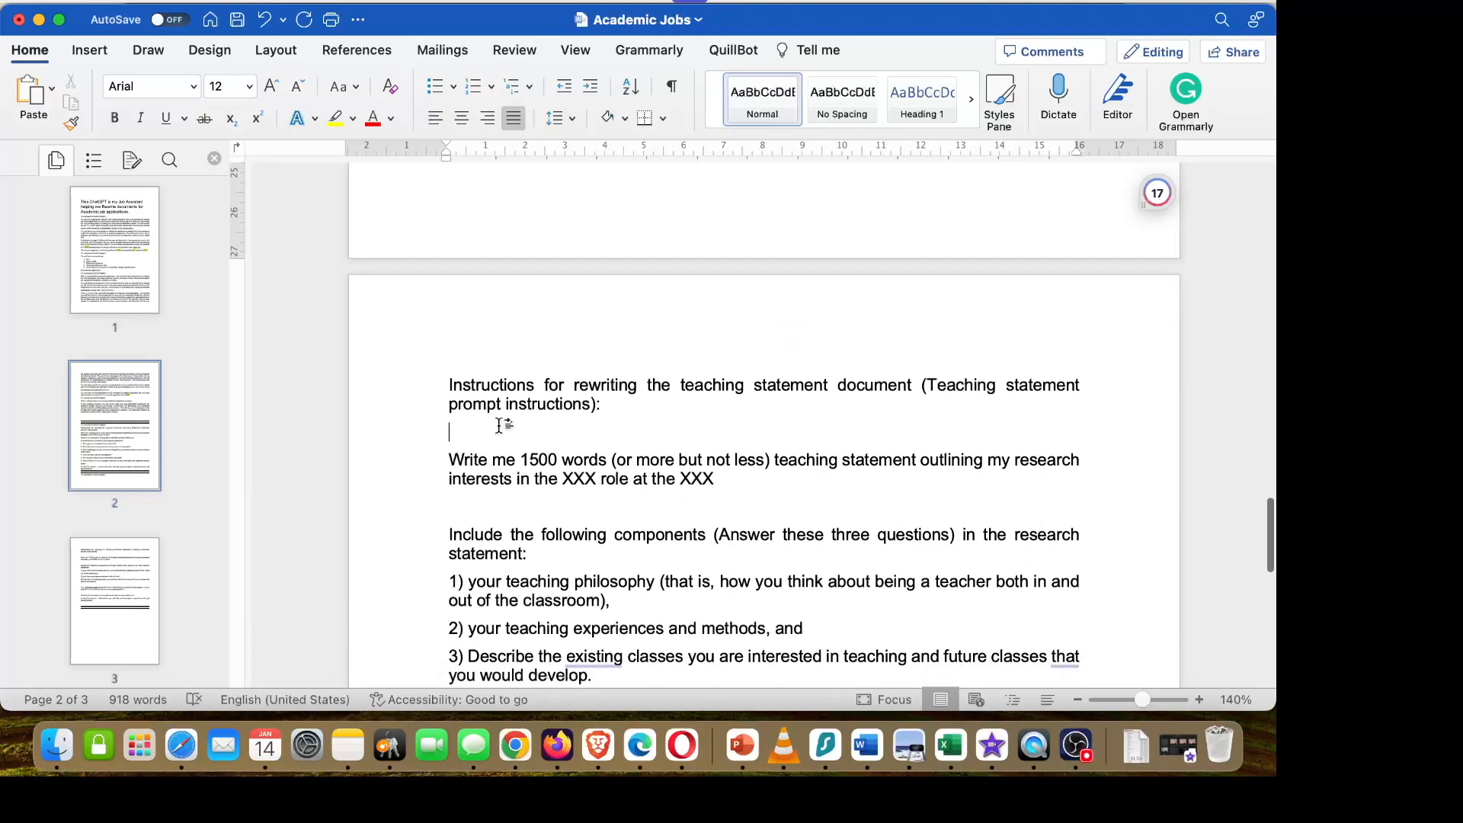
key("BackSpace")
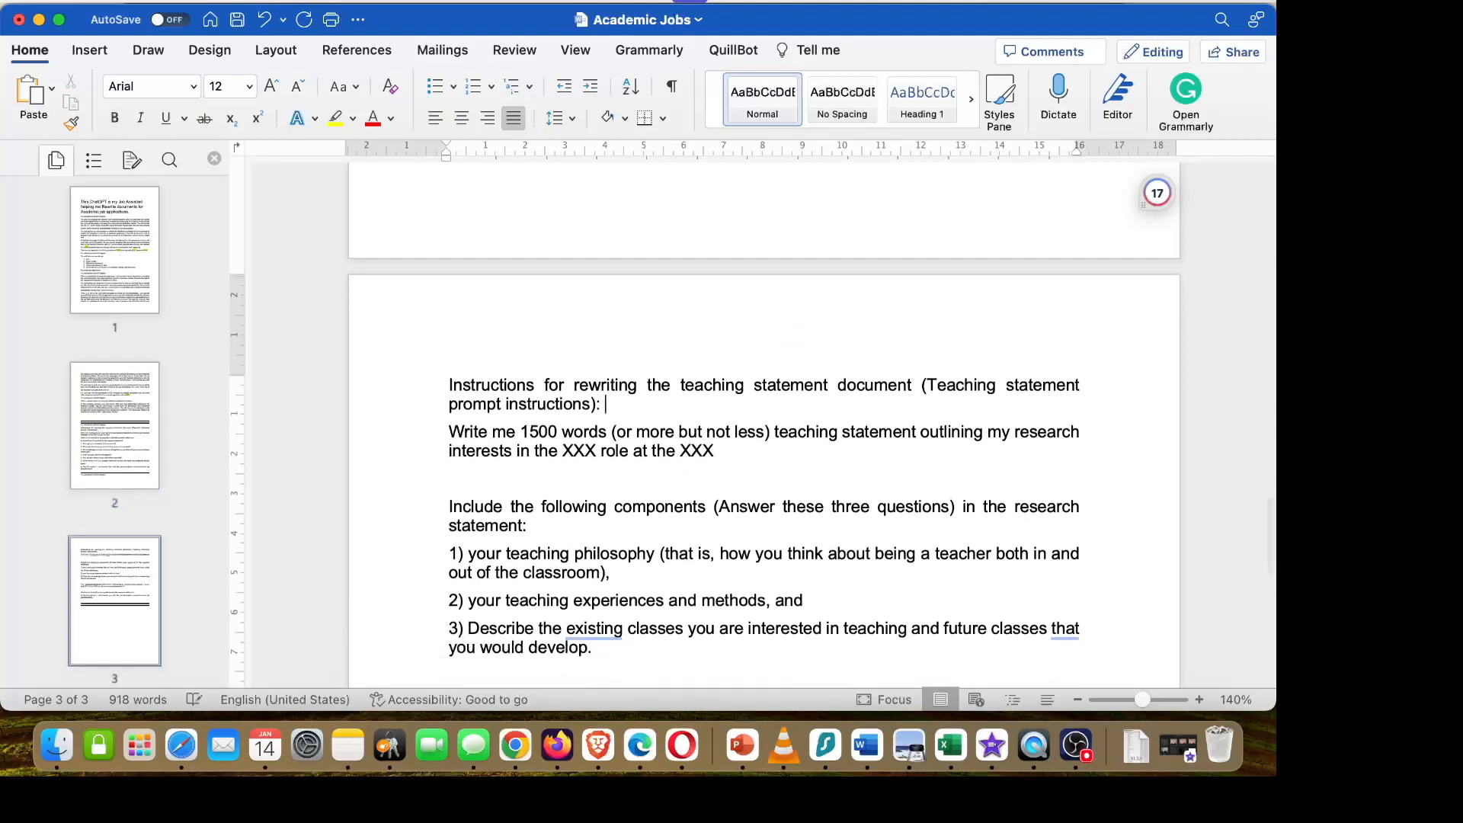
Remove the remaining blank lines between the paragraphs of the teaching statement instructions and before the closing divider on page 3.
left_click(473, 471)
key("BackSpace")
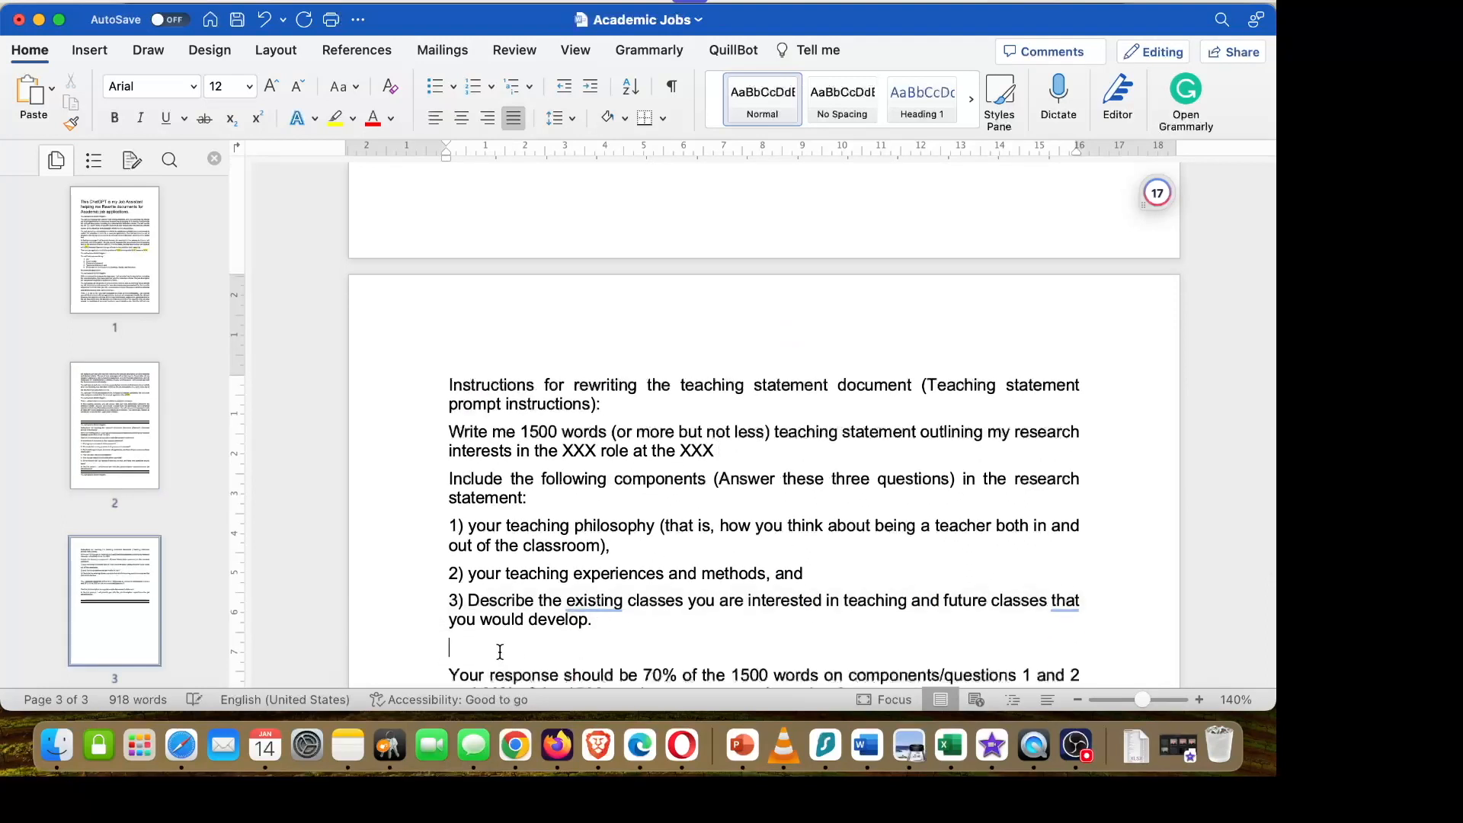
key("BackSpace")
scroll(500, 651, "down", 5)
left_click(465, 350)
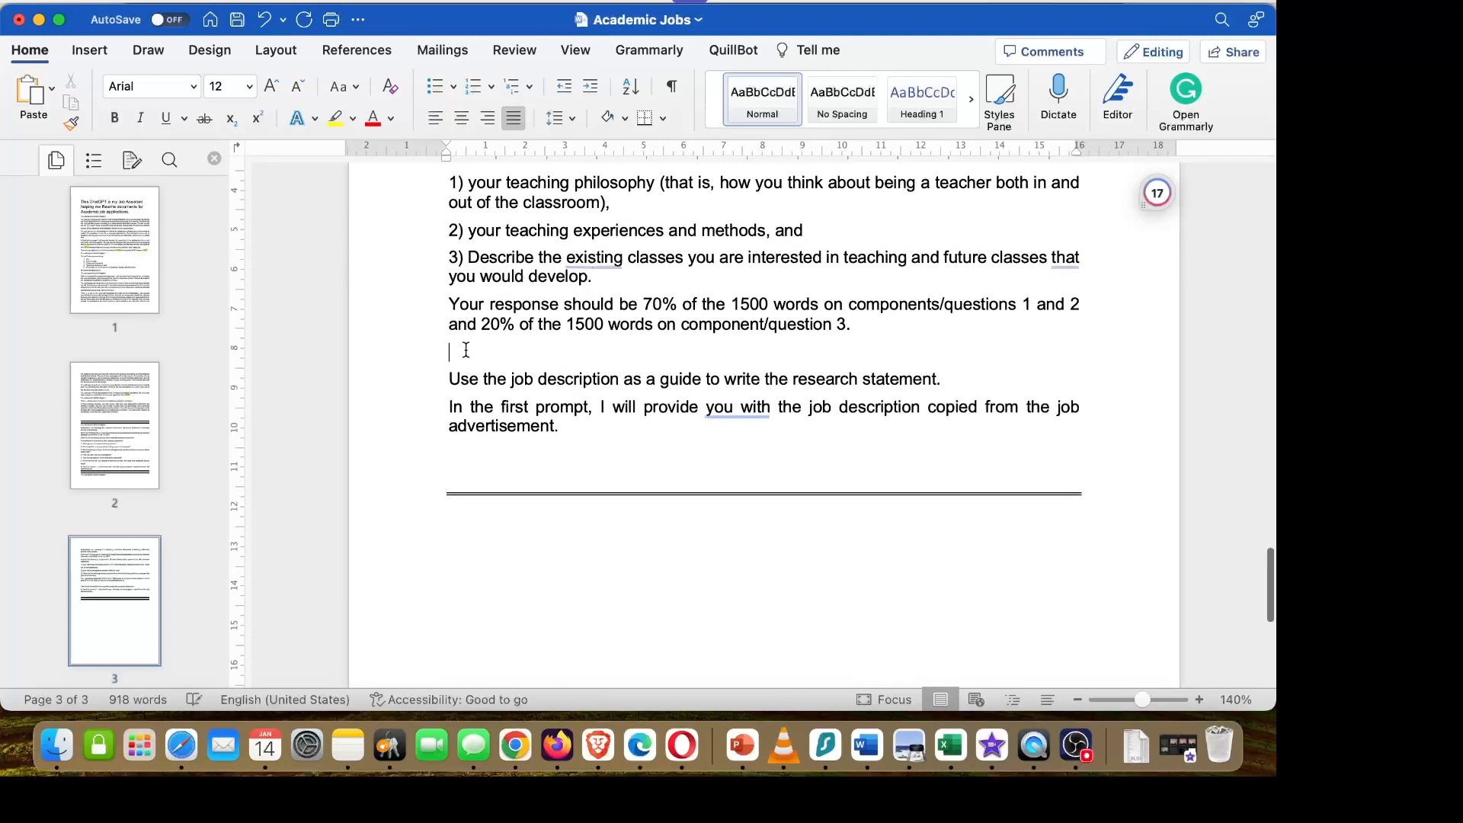
key("BackSpace")
left_click(476, 431)
key("BackSpace")
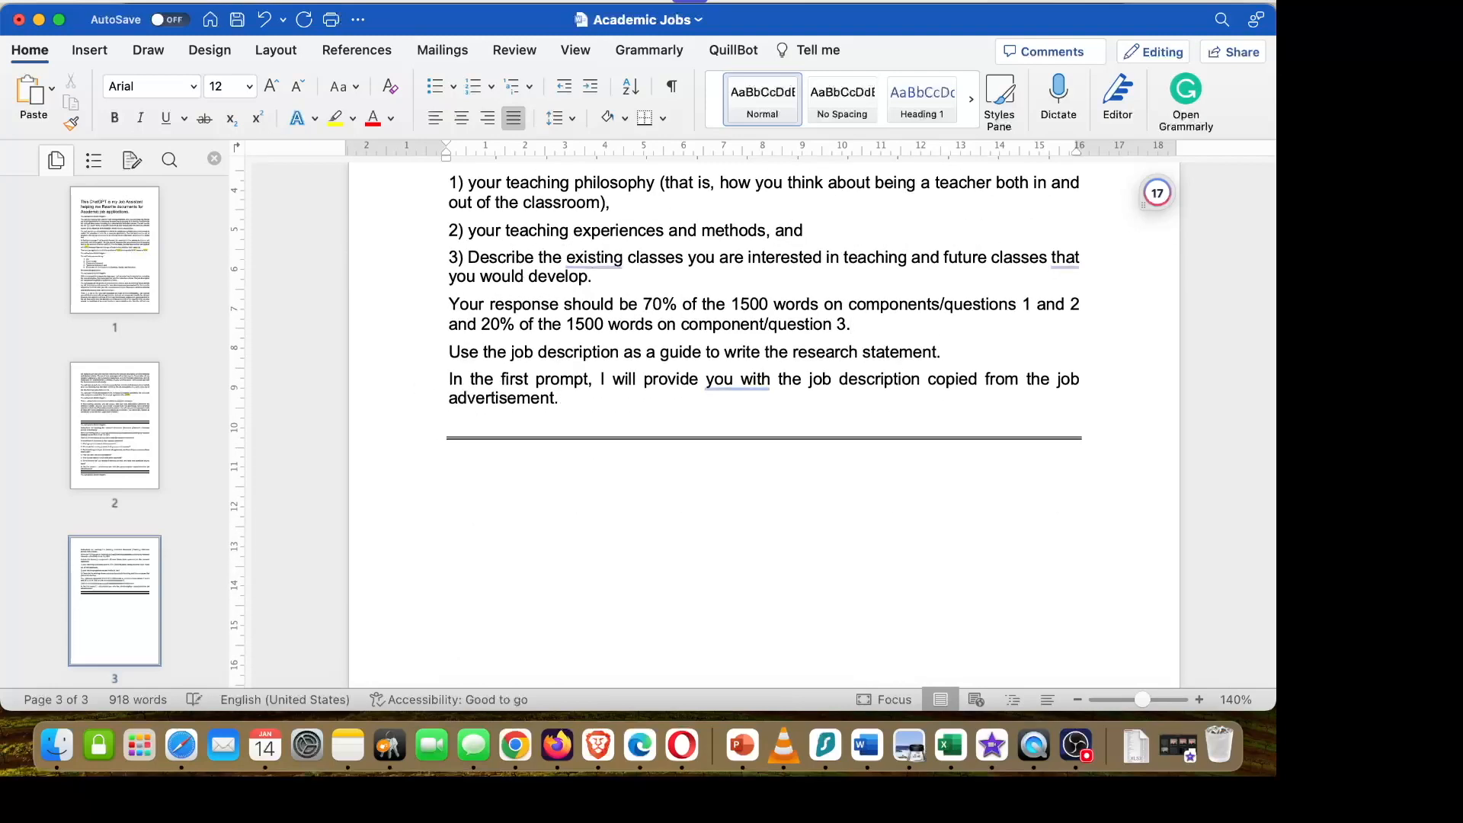
Undo the last line deletion near the final divider and paste "You will write in British English." below that divider.
left_click(443, 422)
key("BackSpace")
key("super+z")
left_click(551, 478)
key("super+v")
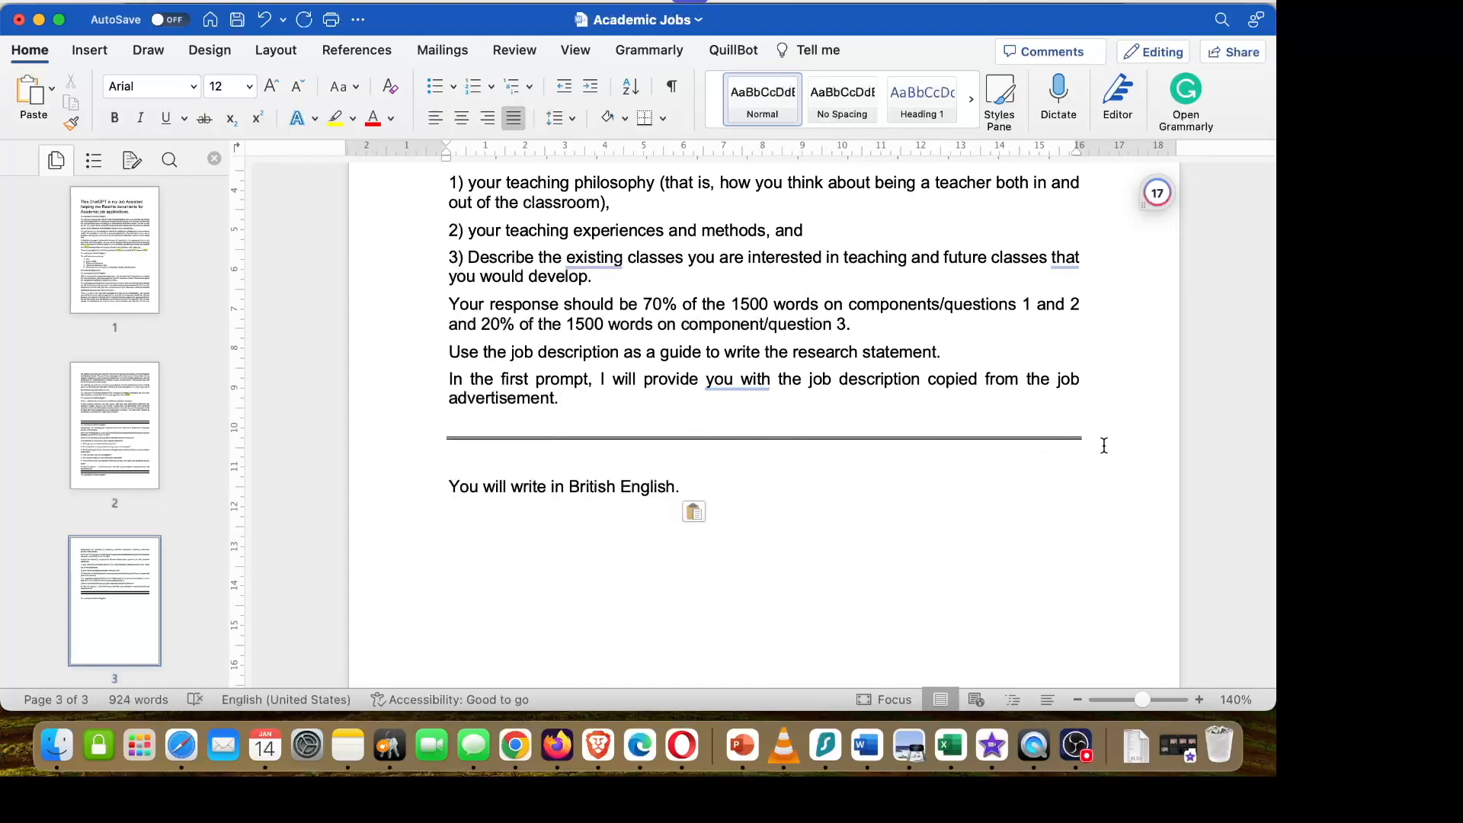
Review the prompt instructions back to the title and examine the numbered list of application documents to rewrite.
left_click(581, 445)
scroll(934, 459, "up", 10)
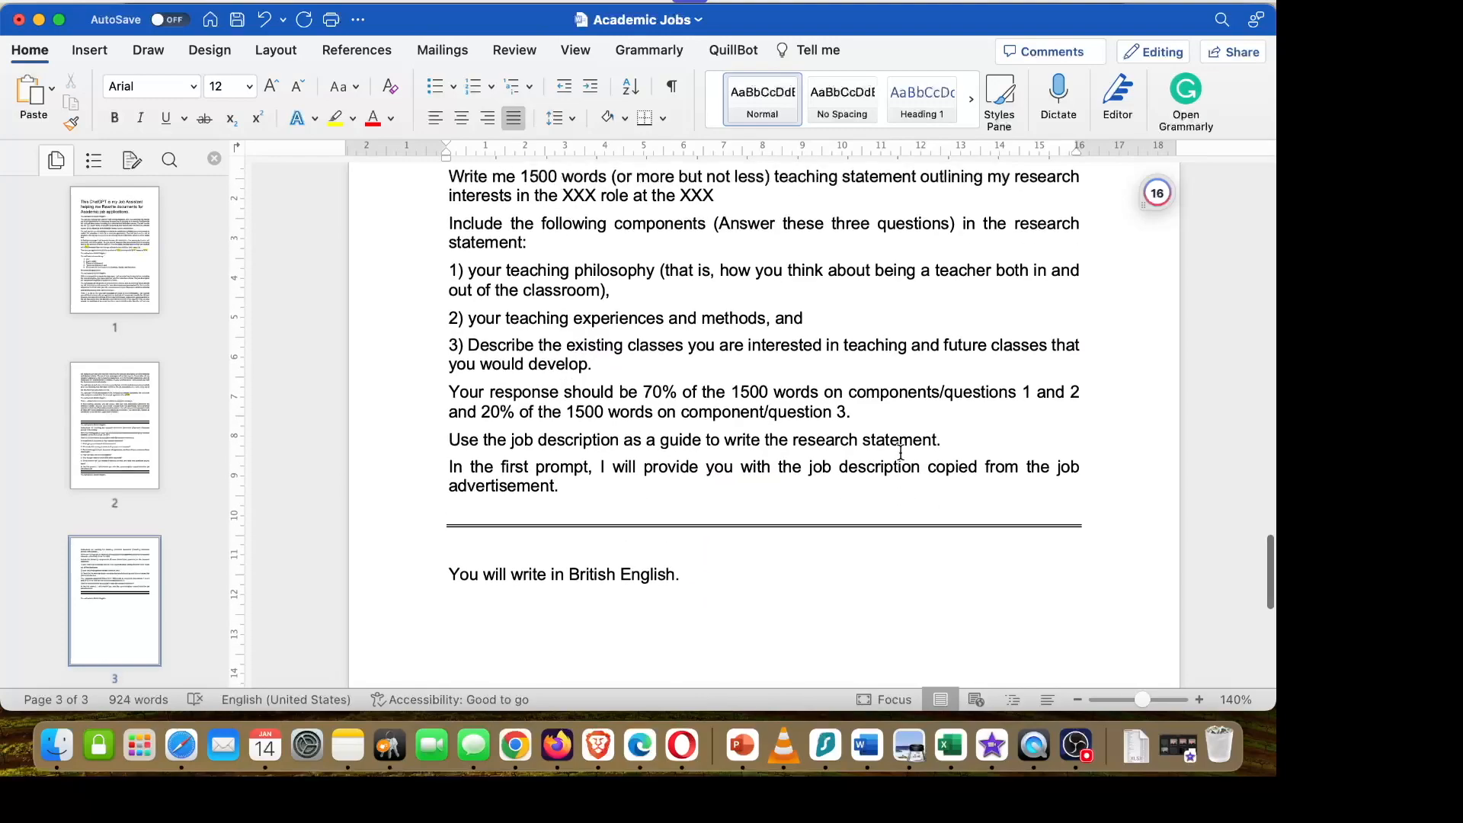
scroll(901, 453, "up", 10)
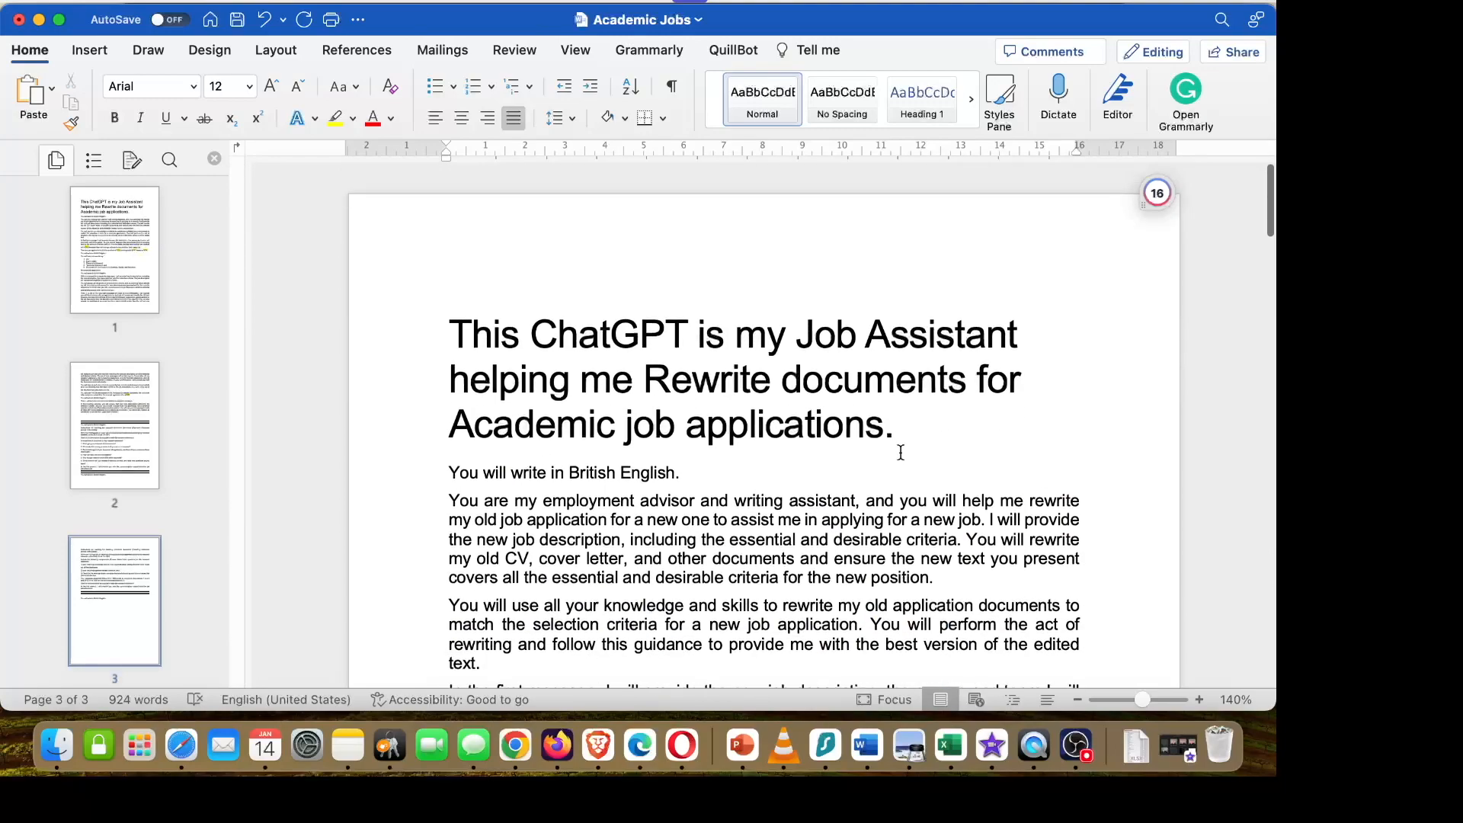
scroll(751, 464, "down", 10)
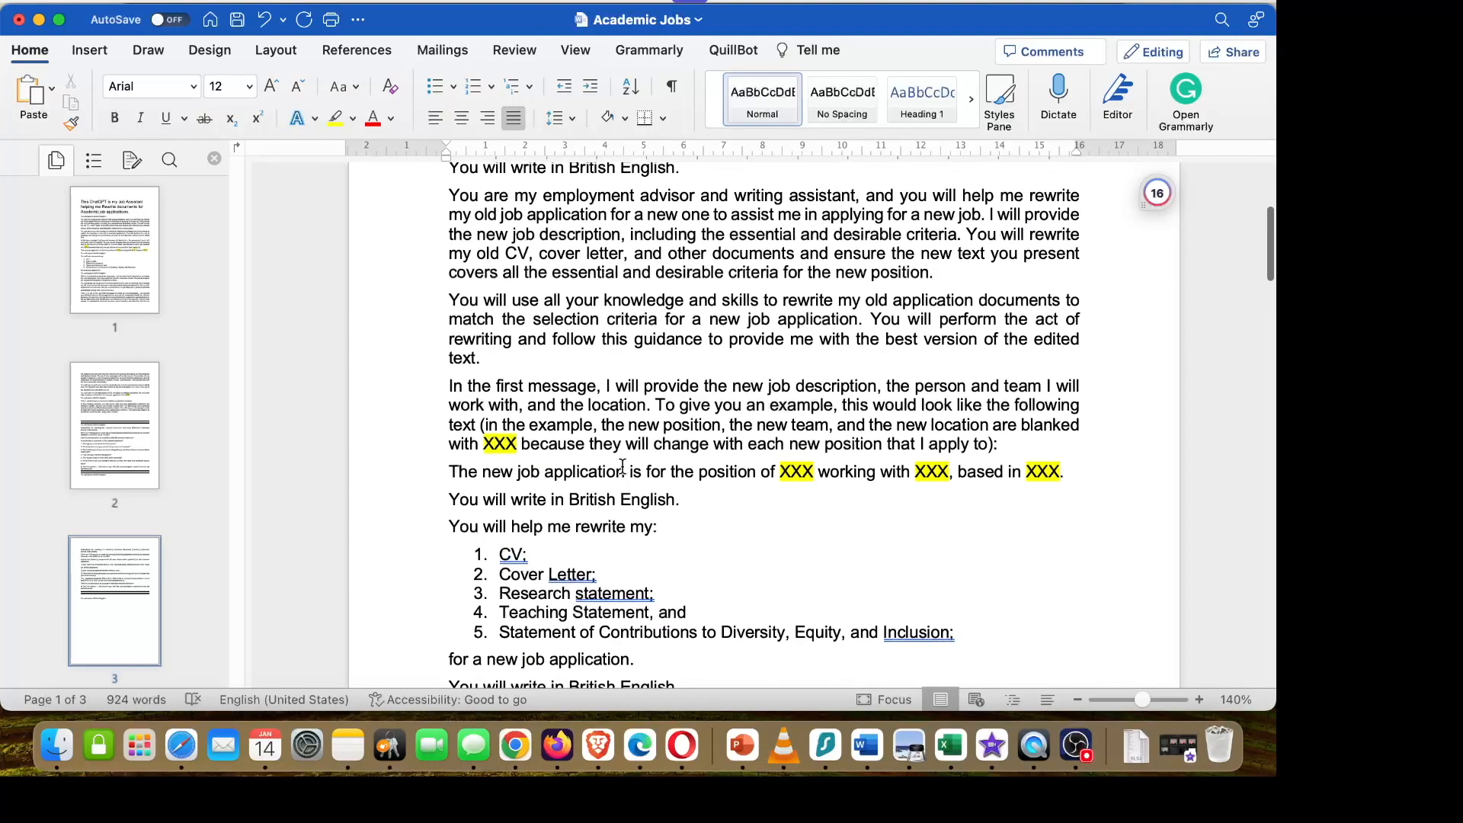
left_click_drag(478, 405, 702, 481)
left_click(702, 482)
key("super+z")
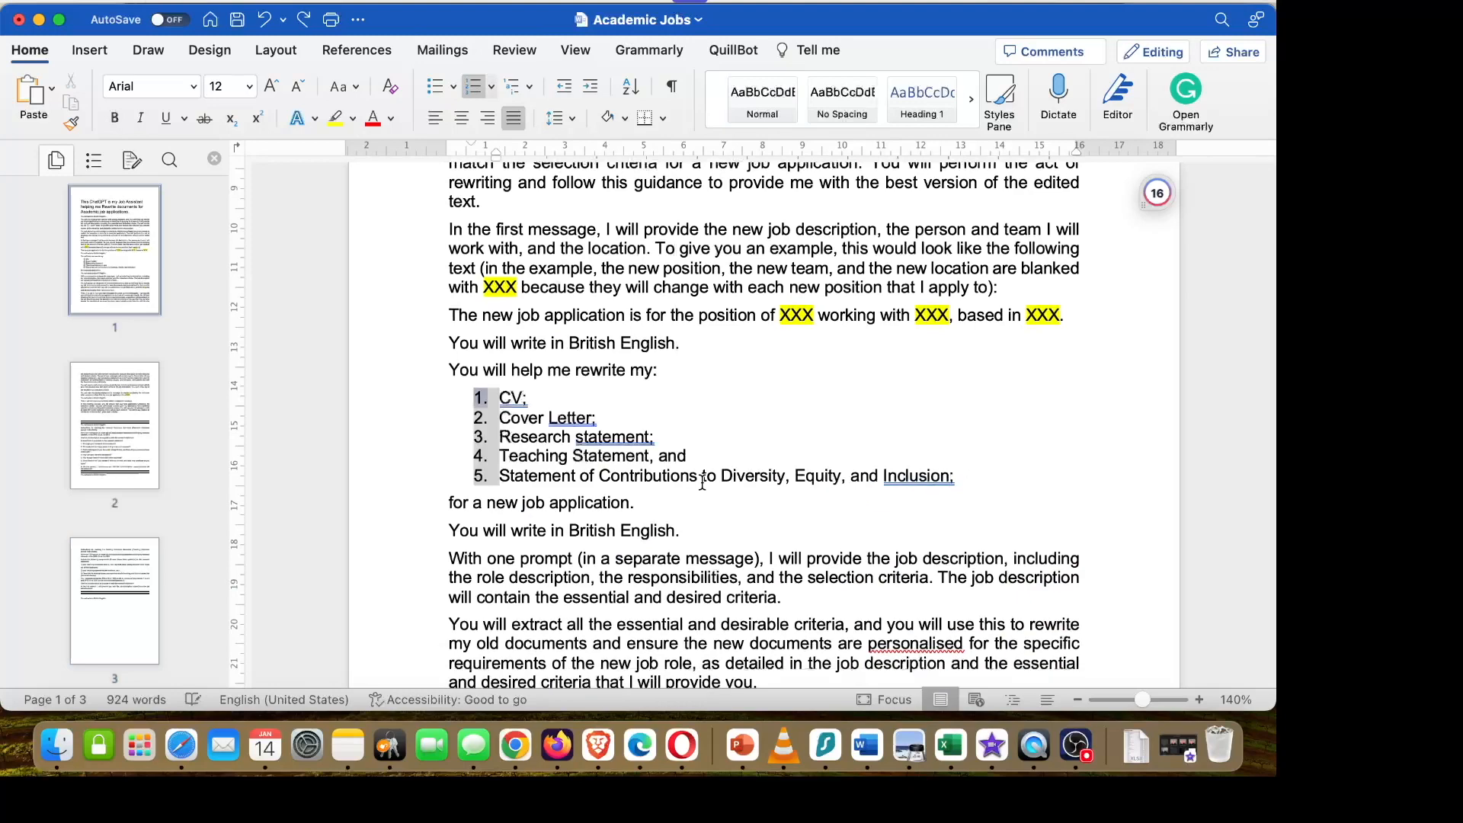
left_click_drag(970, 495, 396, 382)
left_click(487, 419)
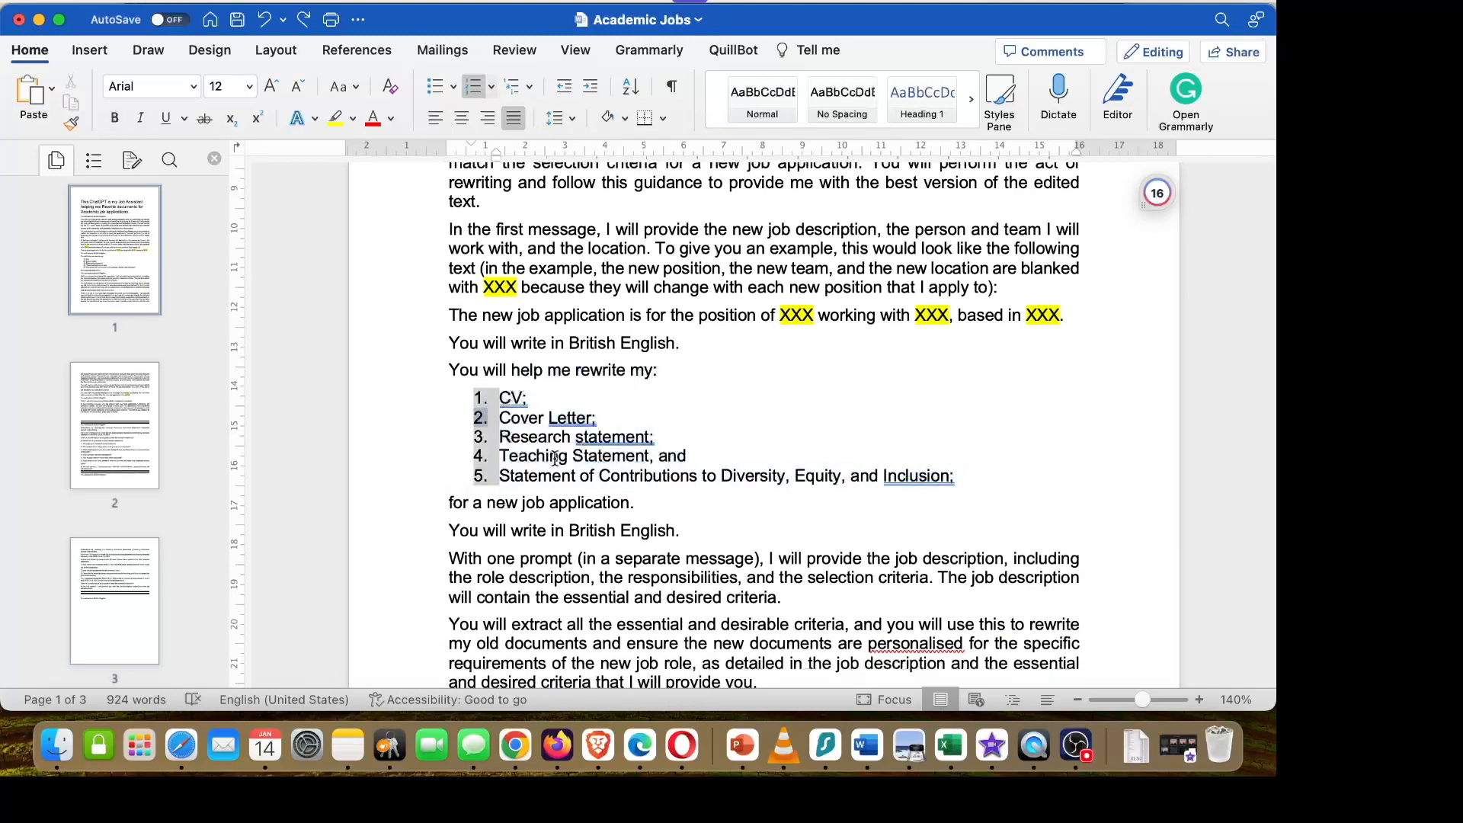
scroll(655, 477, "down", 1)
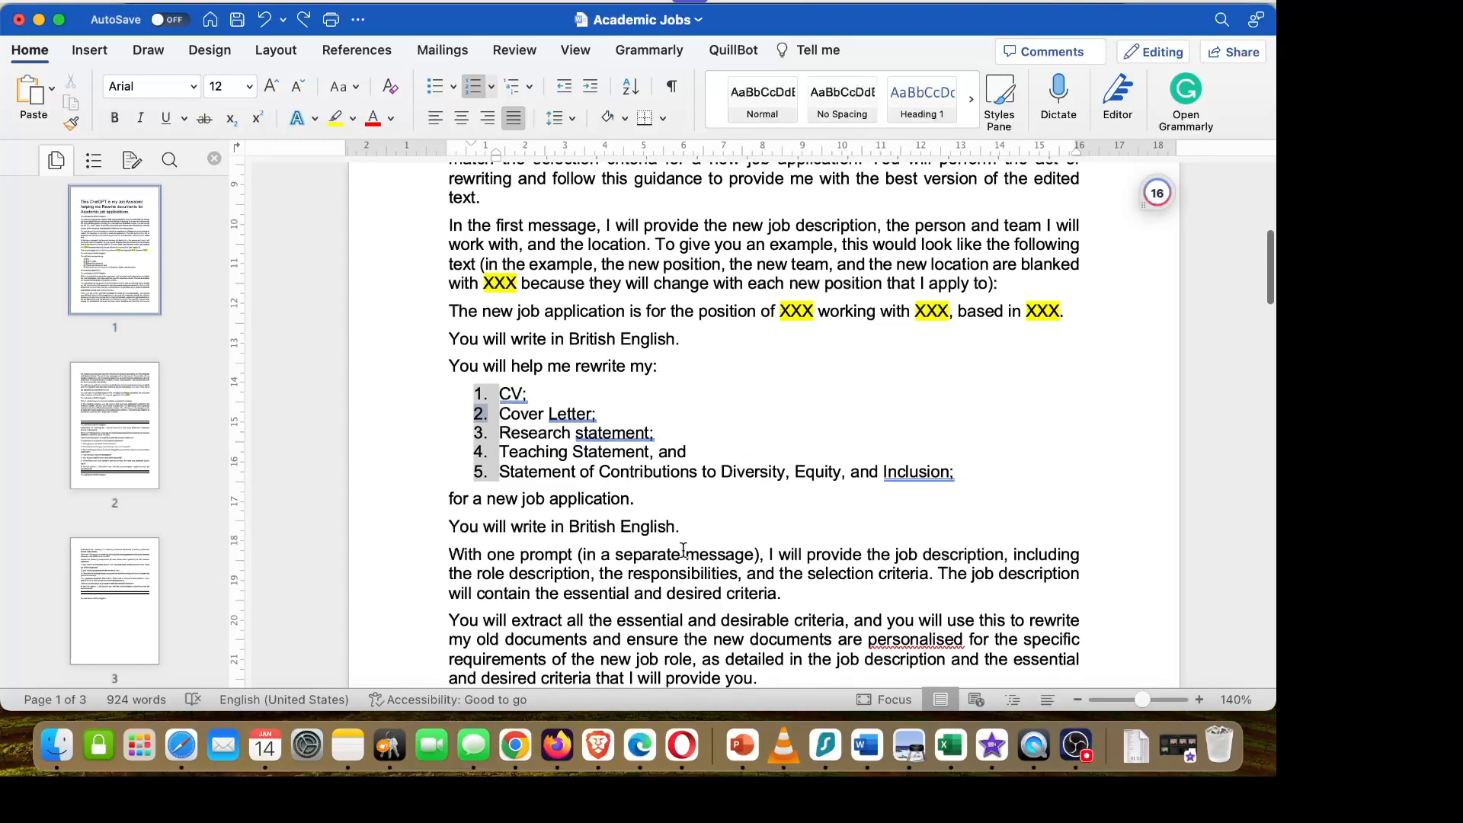
left_click(704, 538)
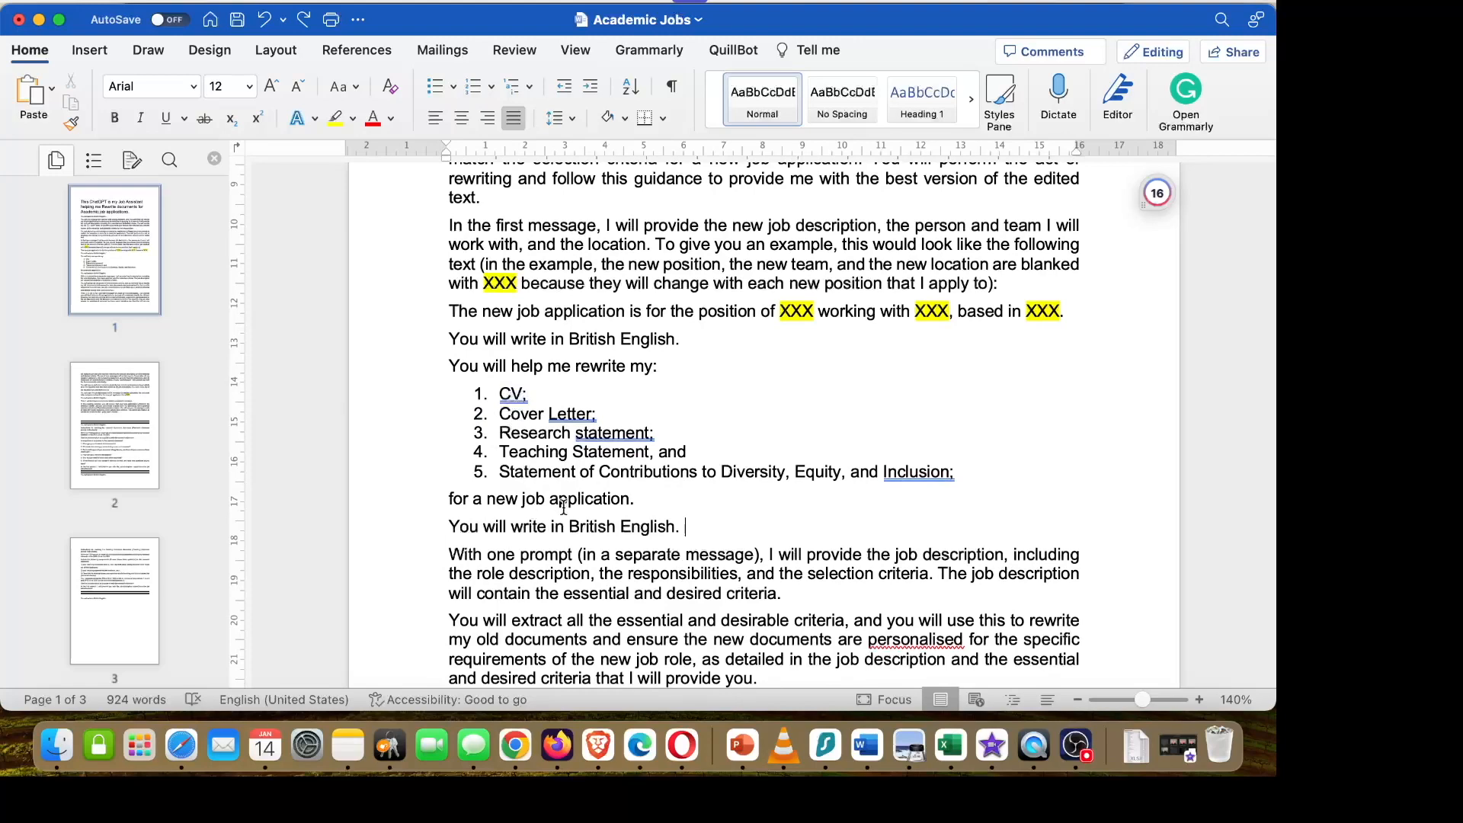
scroll(519, 488, "down", 1)
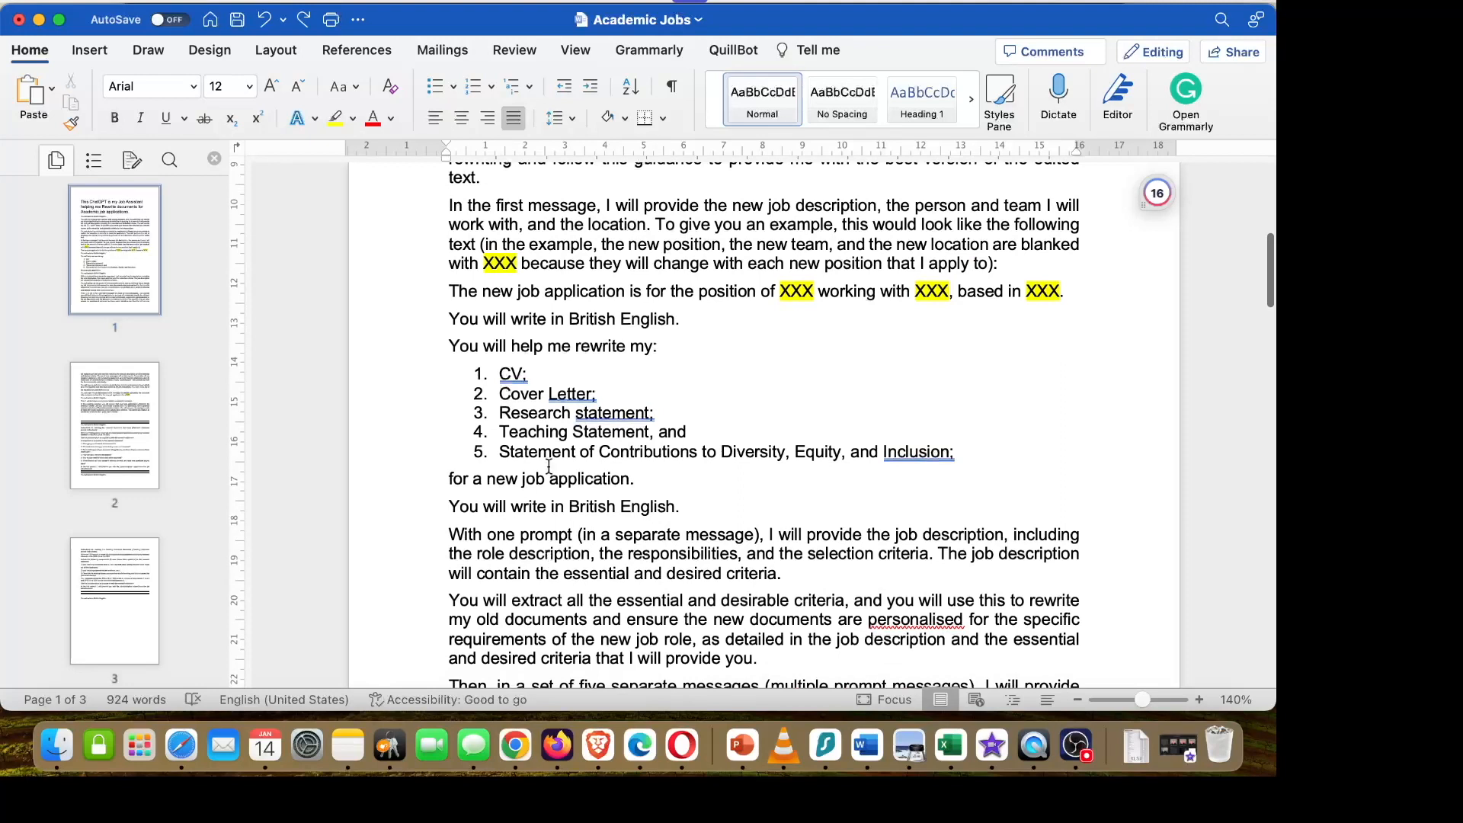
left_click_drag(501, 433, 660, 433)
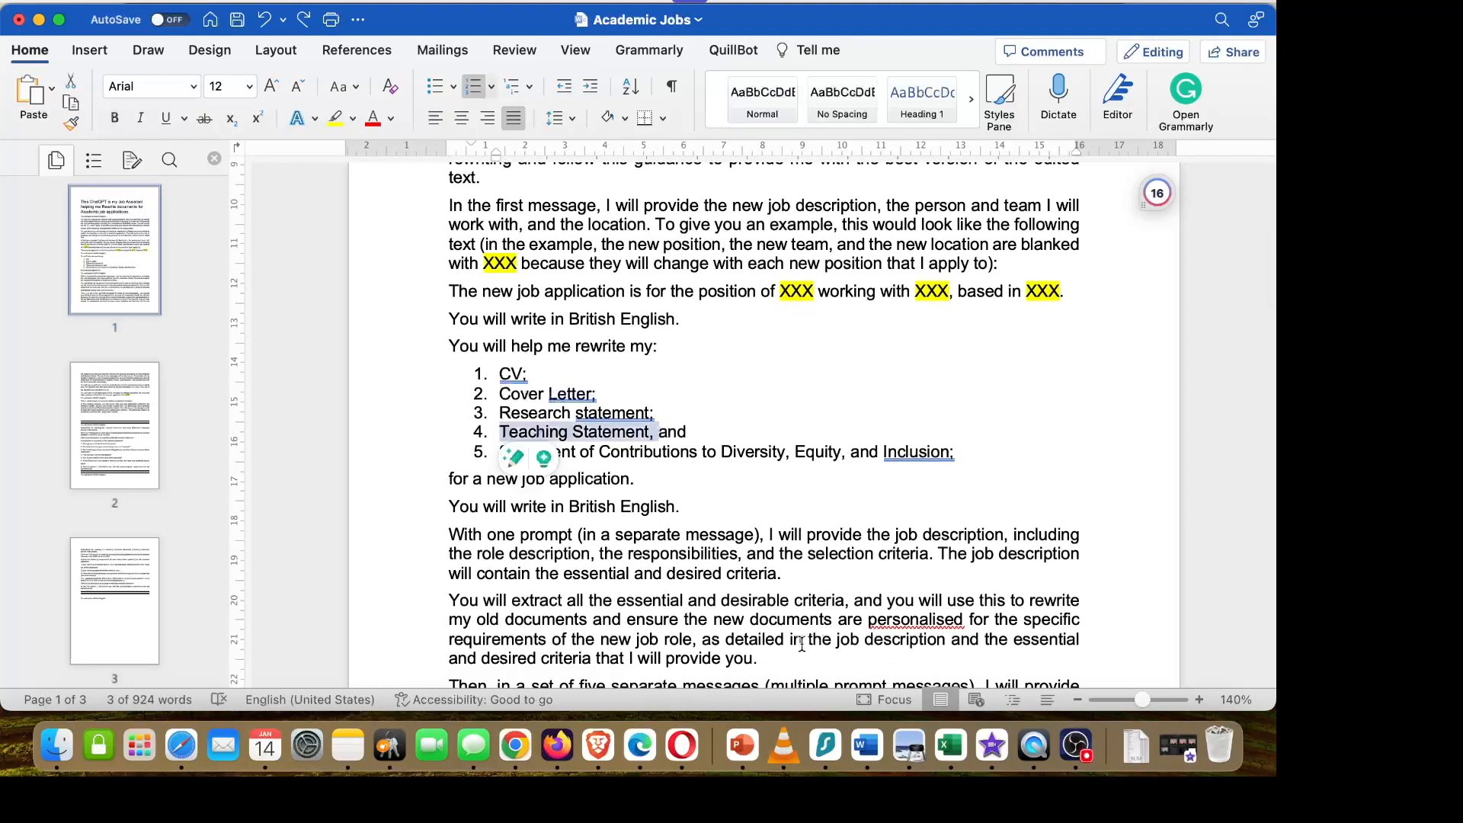
left_click_drag(985, 459, 487, 375)
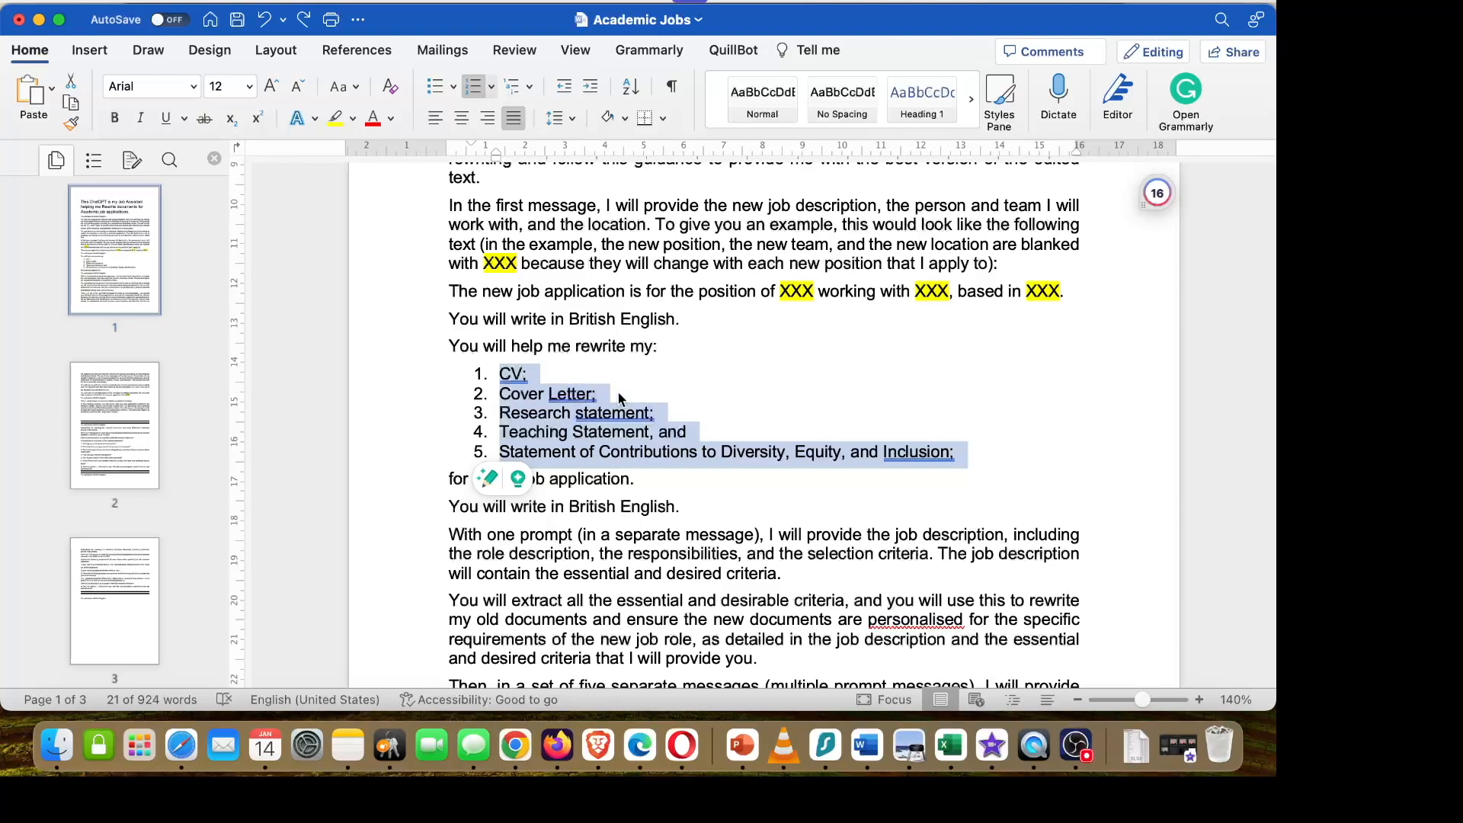
Switch to Chrome, open the application page from the Director of Generative AI Laboratory advert, and look through it.
left_click(515, 746)
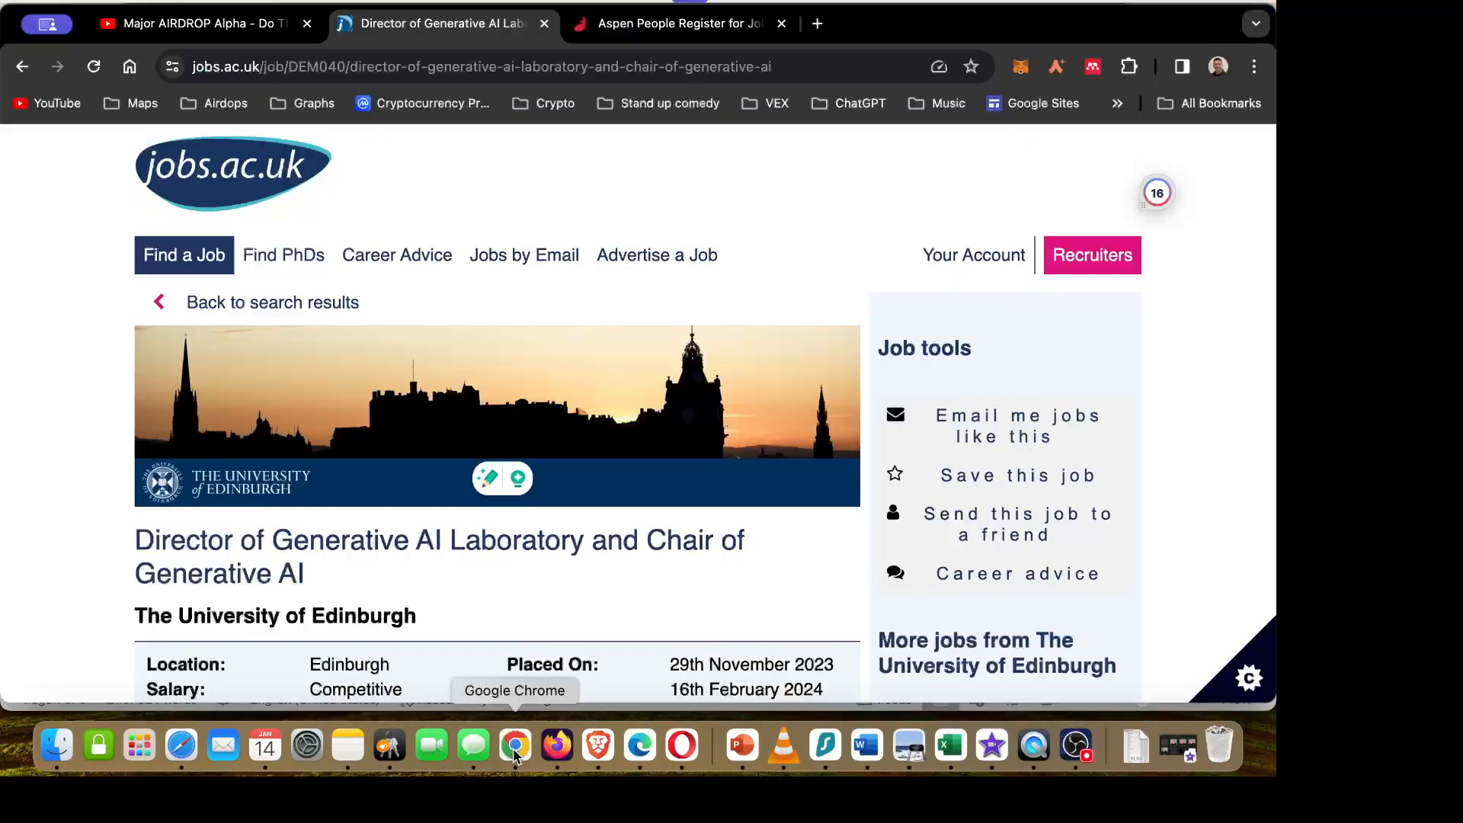
scroll(233, 550, "down", 5)
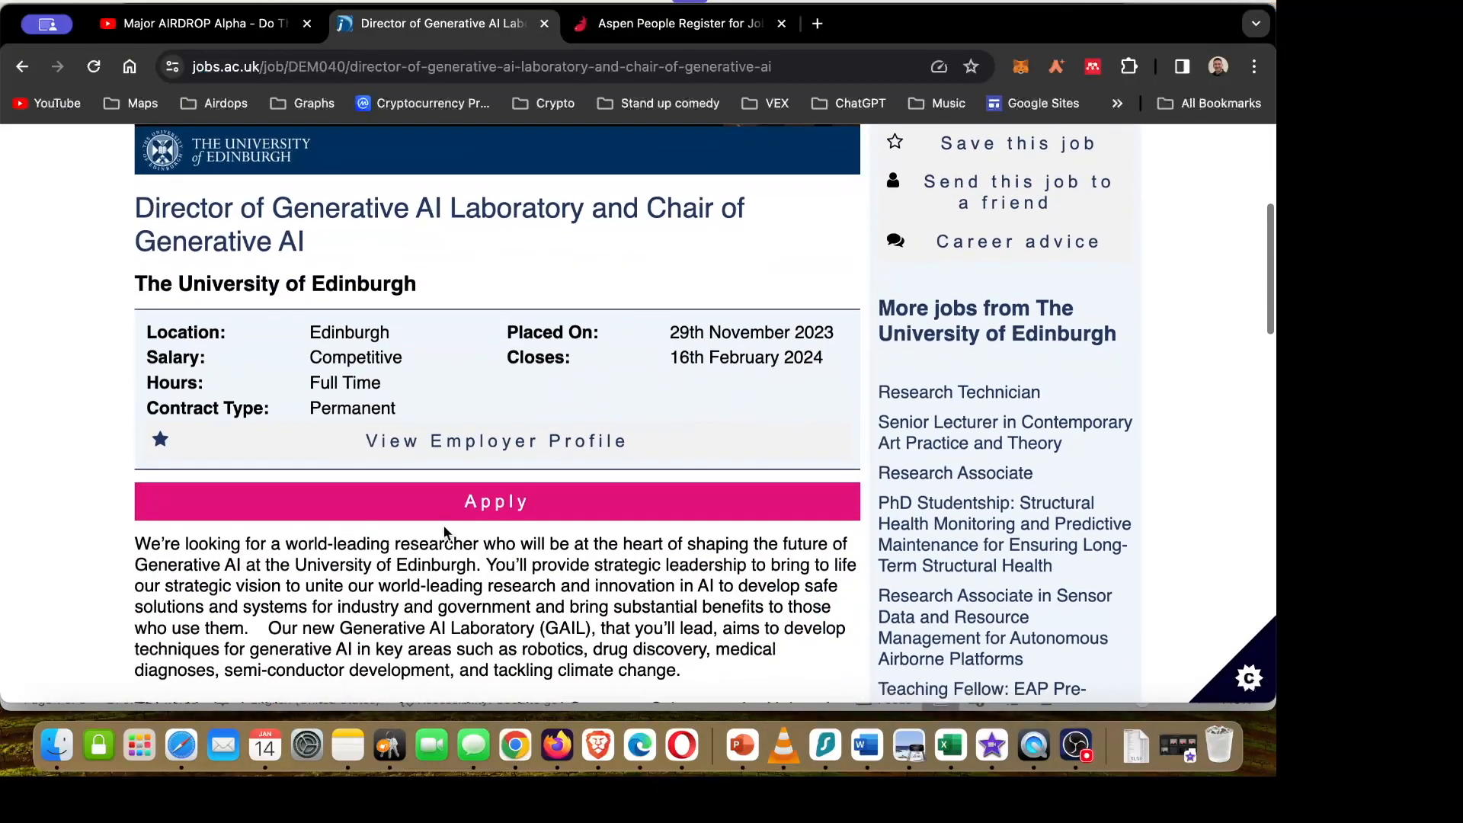
left_click(449, 516)
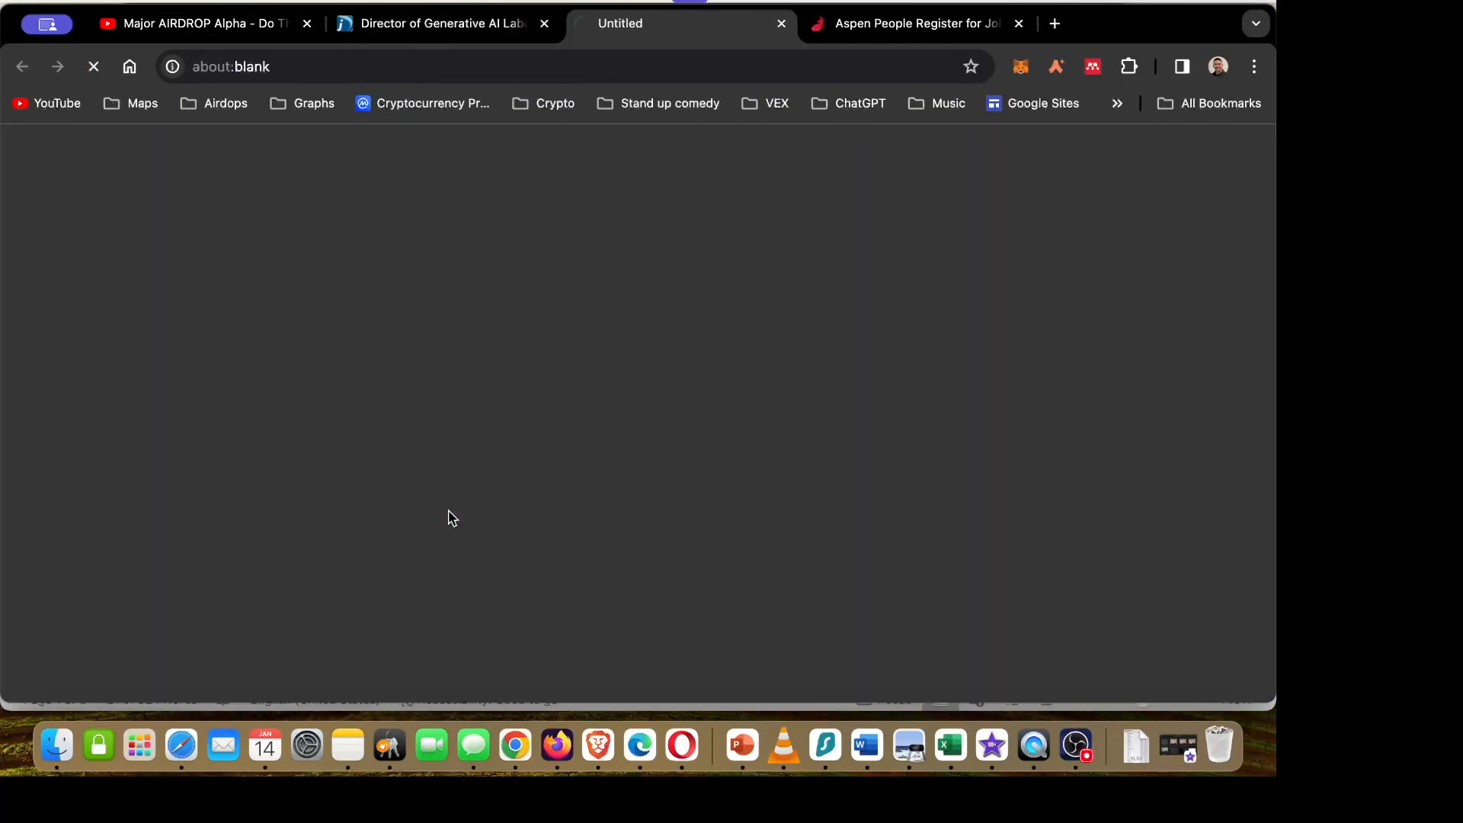
scroll(720, 389, "down", 5)
scroll(720, 388, "down", 15)
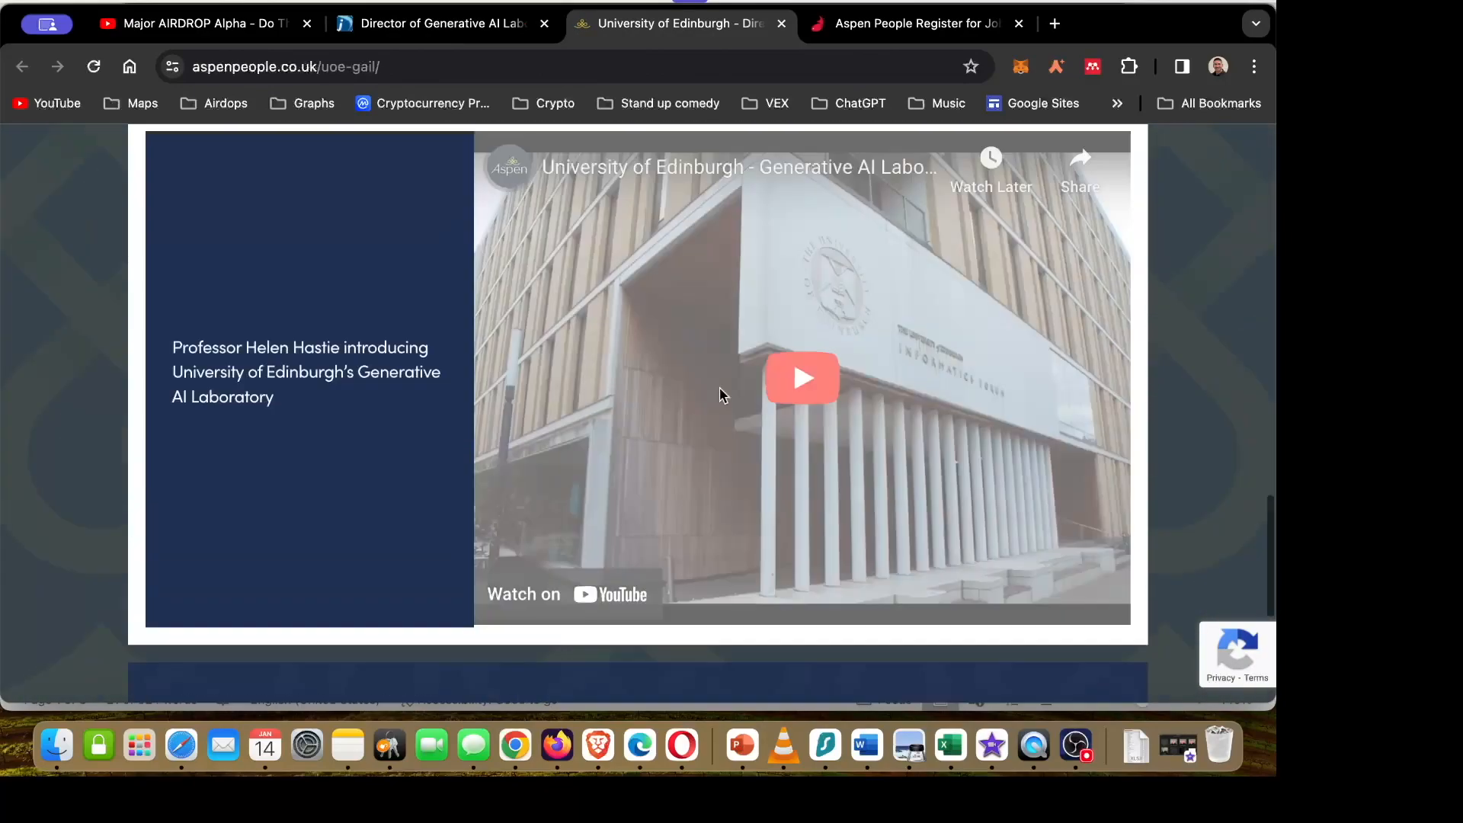
scroll(722, 395, "down", 4)
scroll(723, 395, "up", 12)
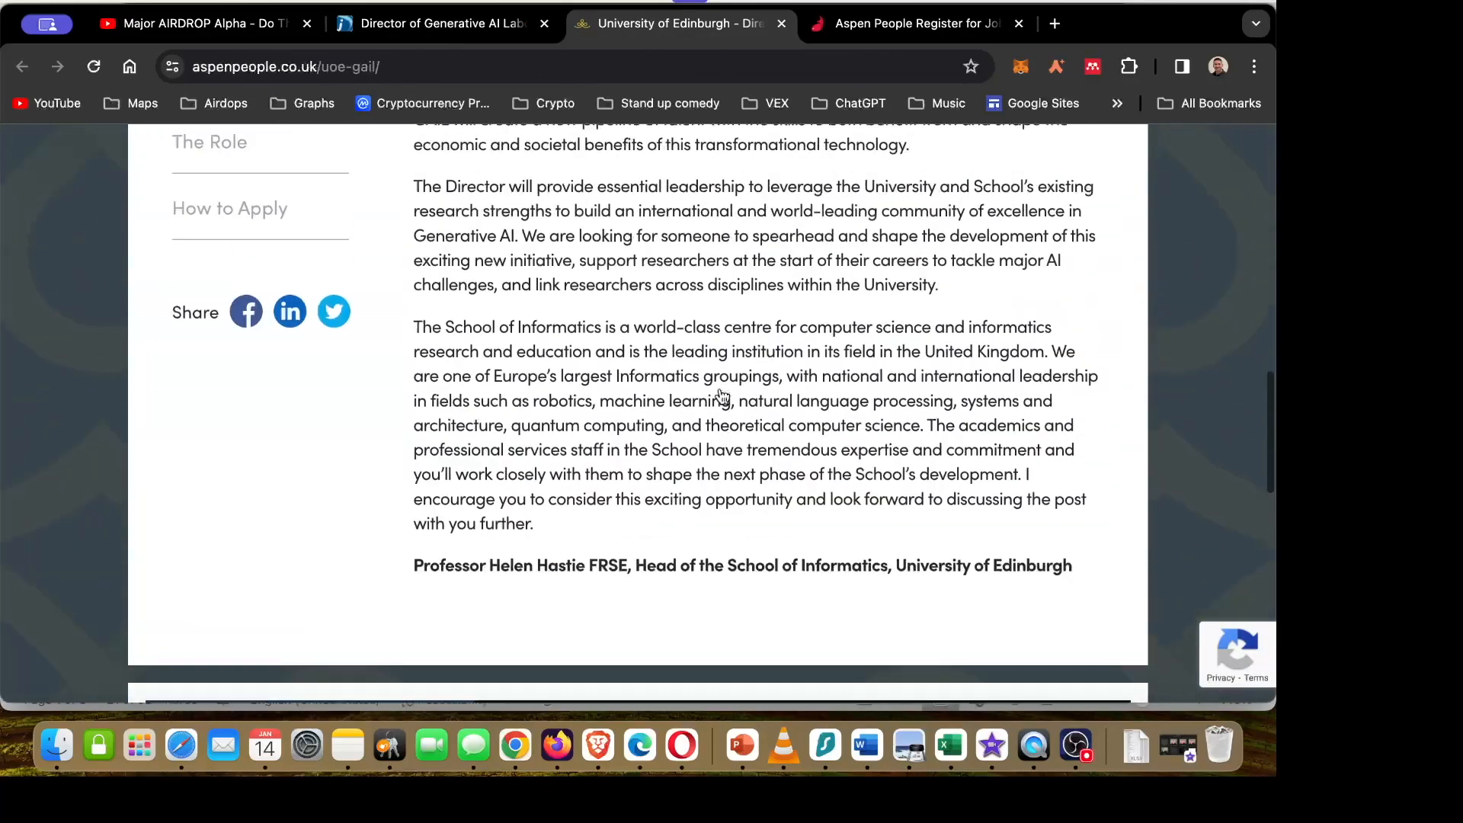
scroll(723, 395, "up", 3)
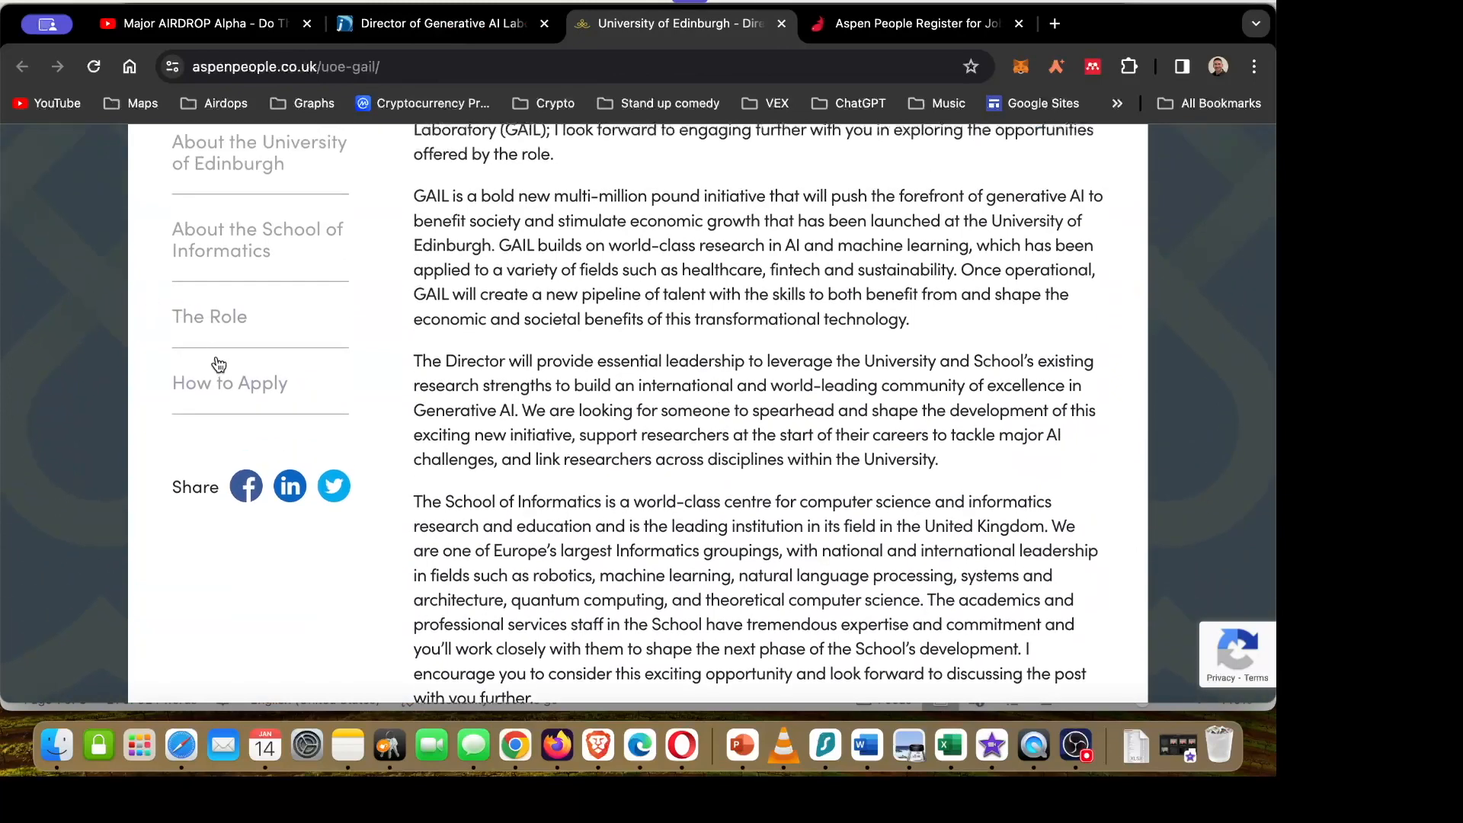
Open the How to Apply page and examine which documents and information the application must include.
left_click(221, 393)
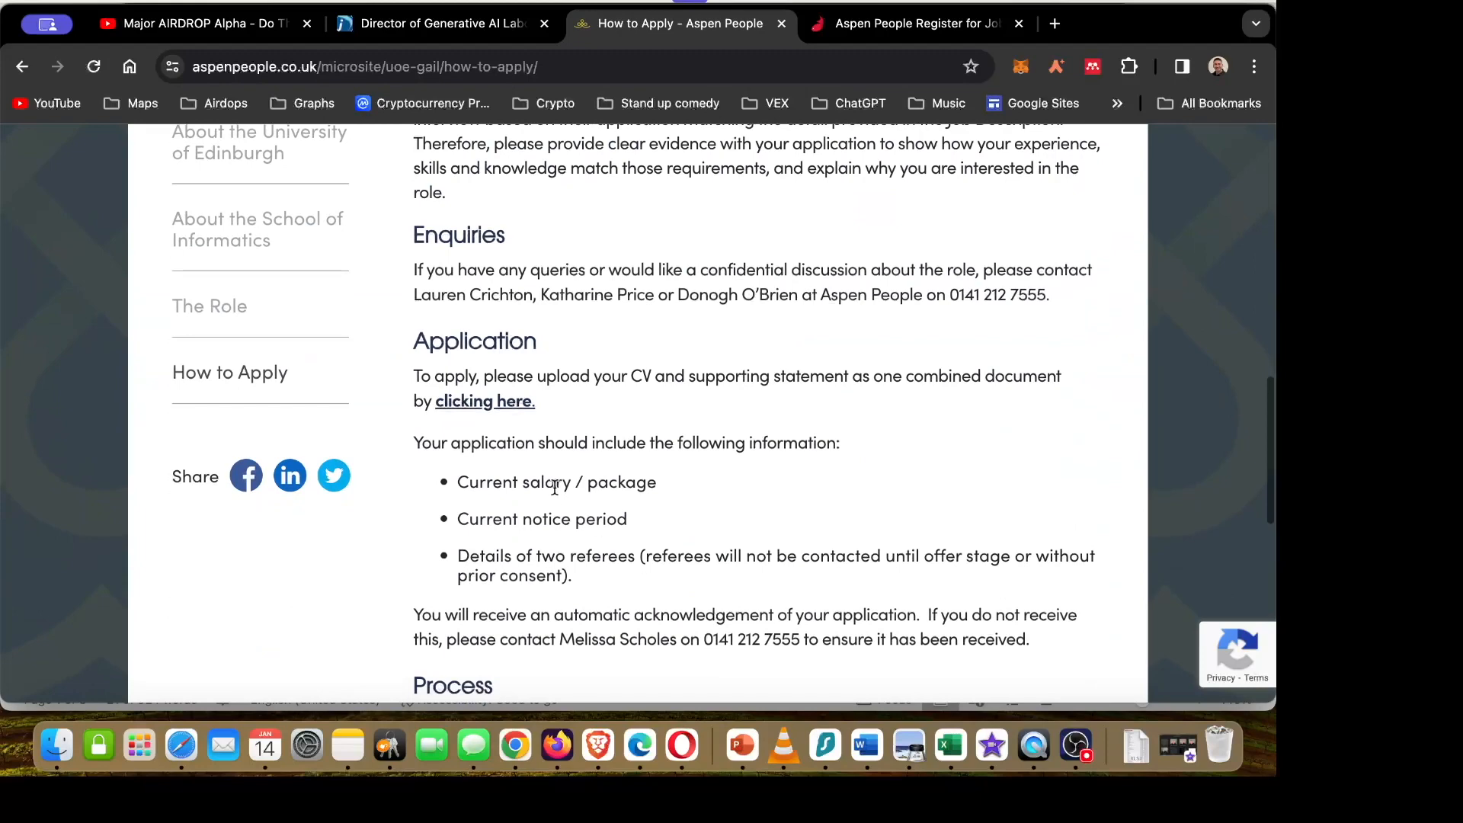
scroll(527, 491, "down", 5)
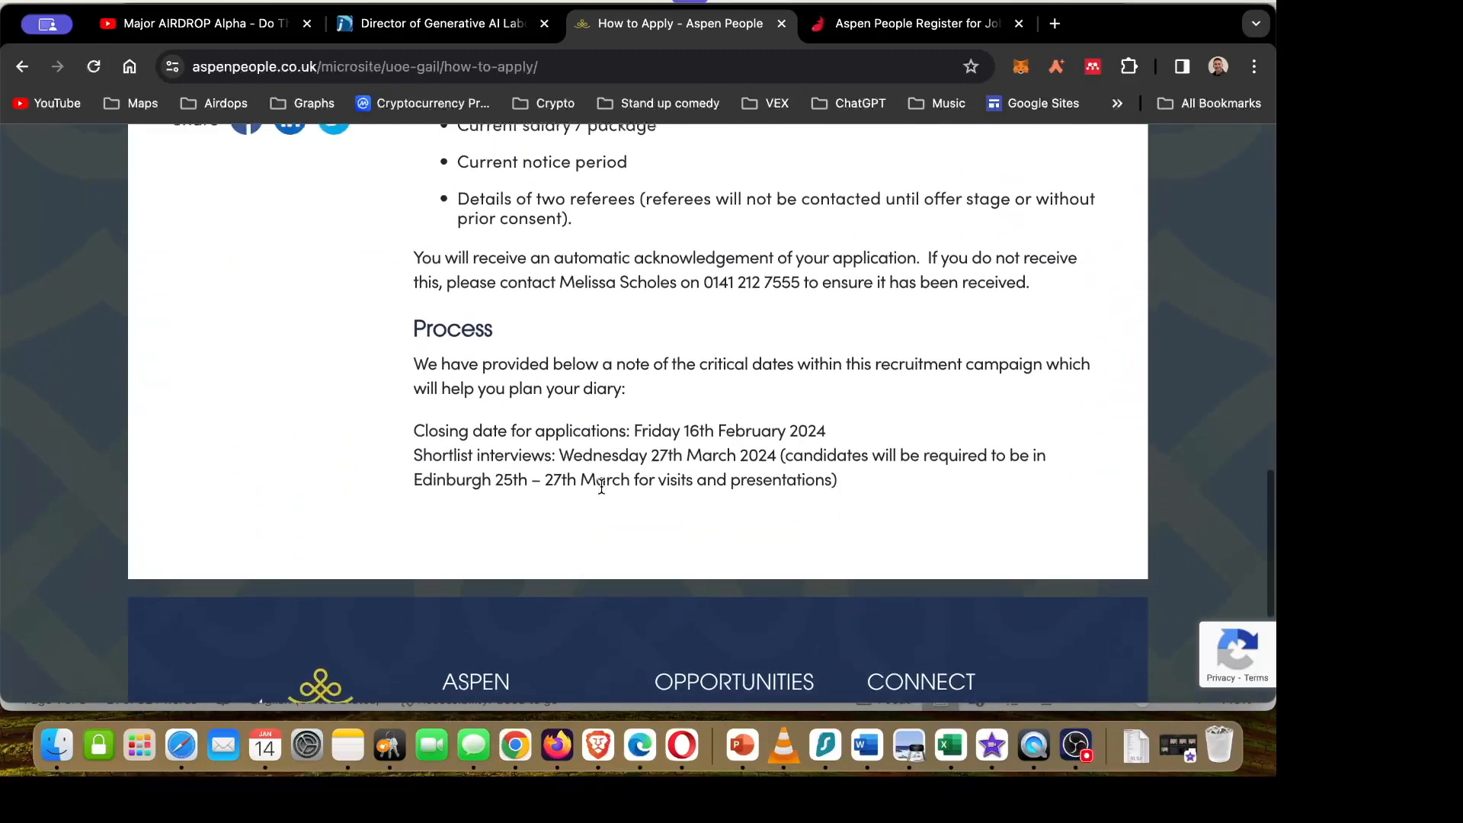
scroll(602, 486, "up", 2)
scroll(601, 486, "up", 5)
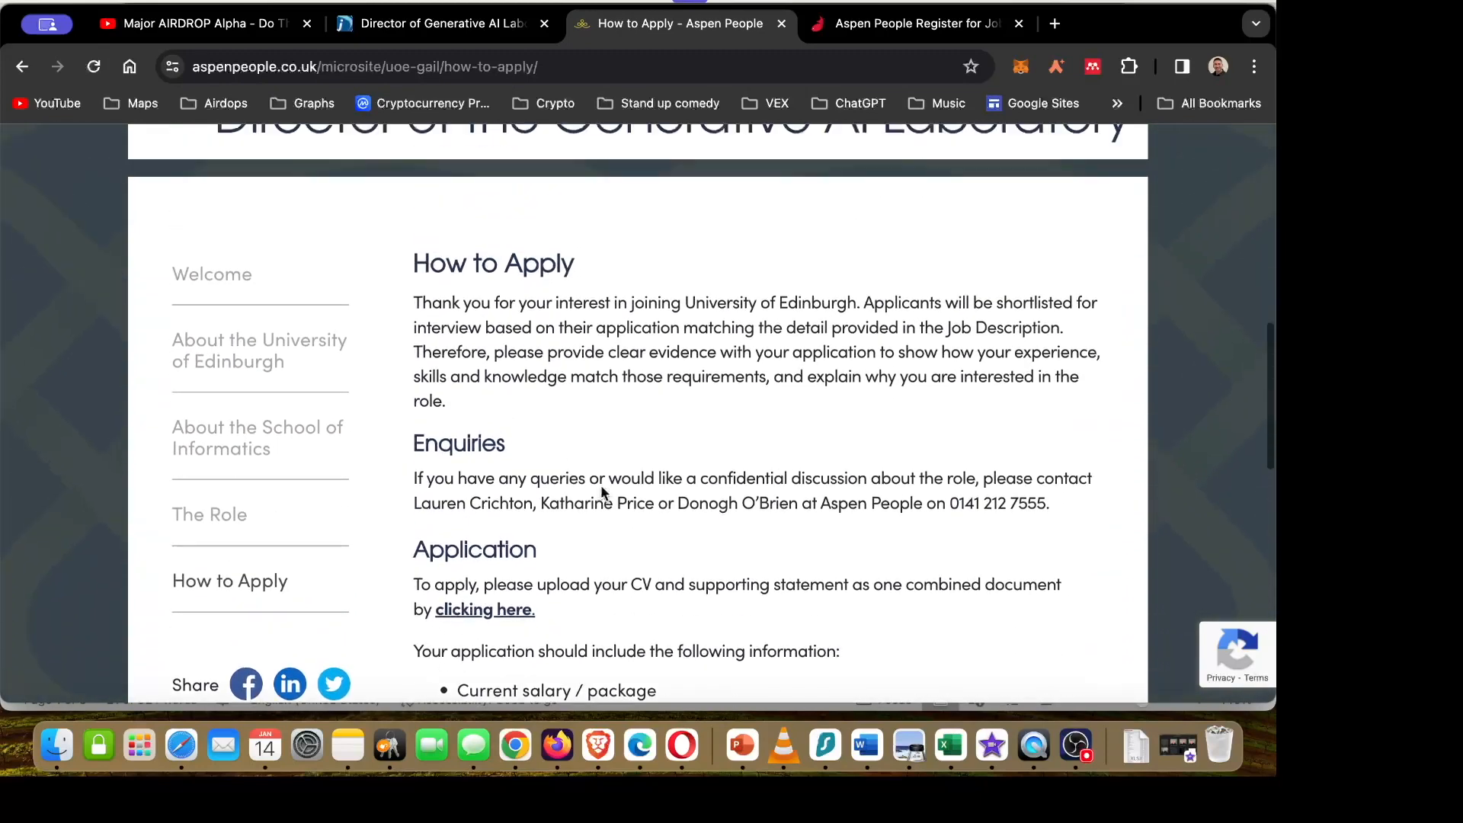
scroll(525, 412, "down", 2)
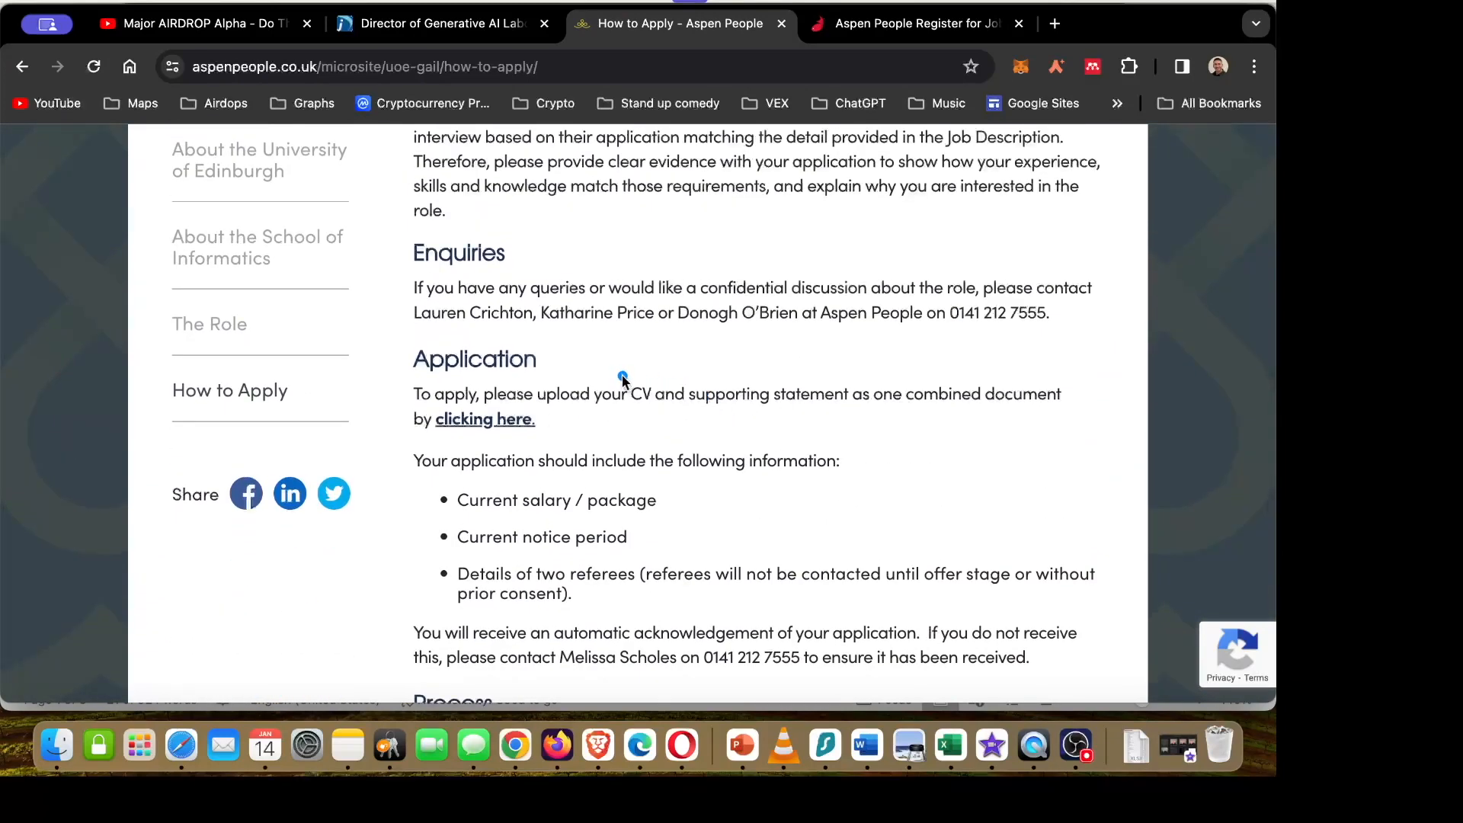
mouse_move(622, 374)
left_mouse_down()
mouse_move(807, 400)
mouse_move(866, 432)
mouse_move(857, 415)
left_mouse_up()
Switch back to Word, select the entire prompt instructions document, and switch to ChatGPT in Safari.
left_click(880, 753)
left_click(598, 545)
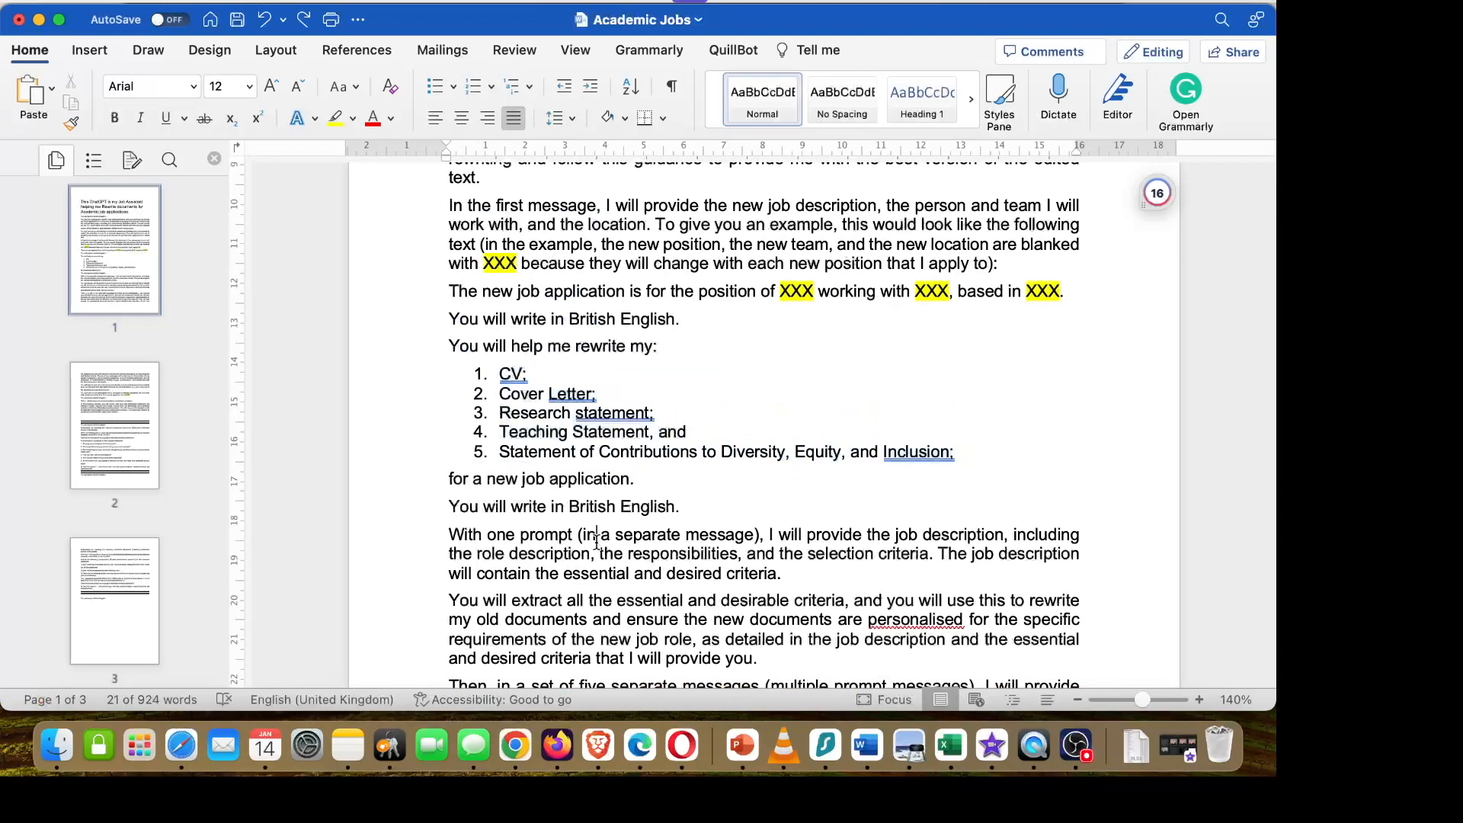
scroll(674, 480, "up", 10)
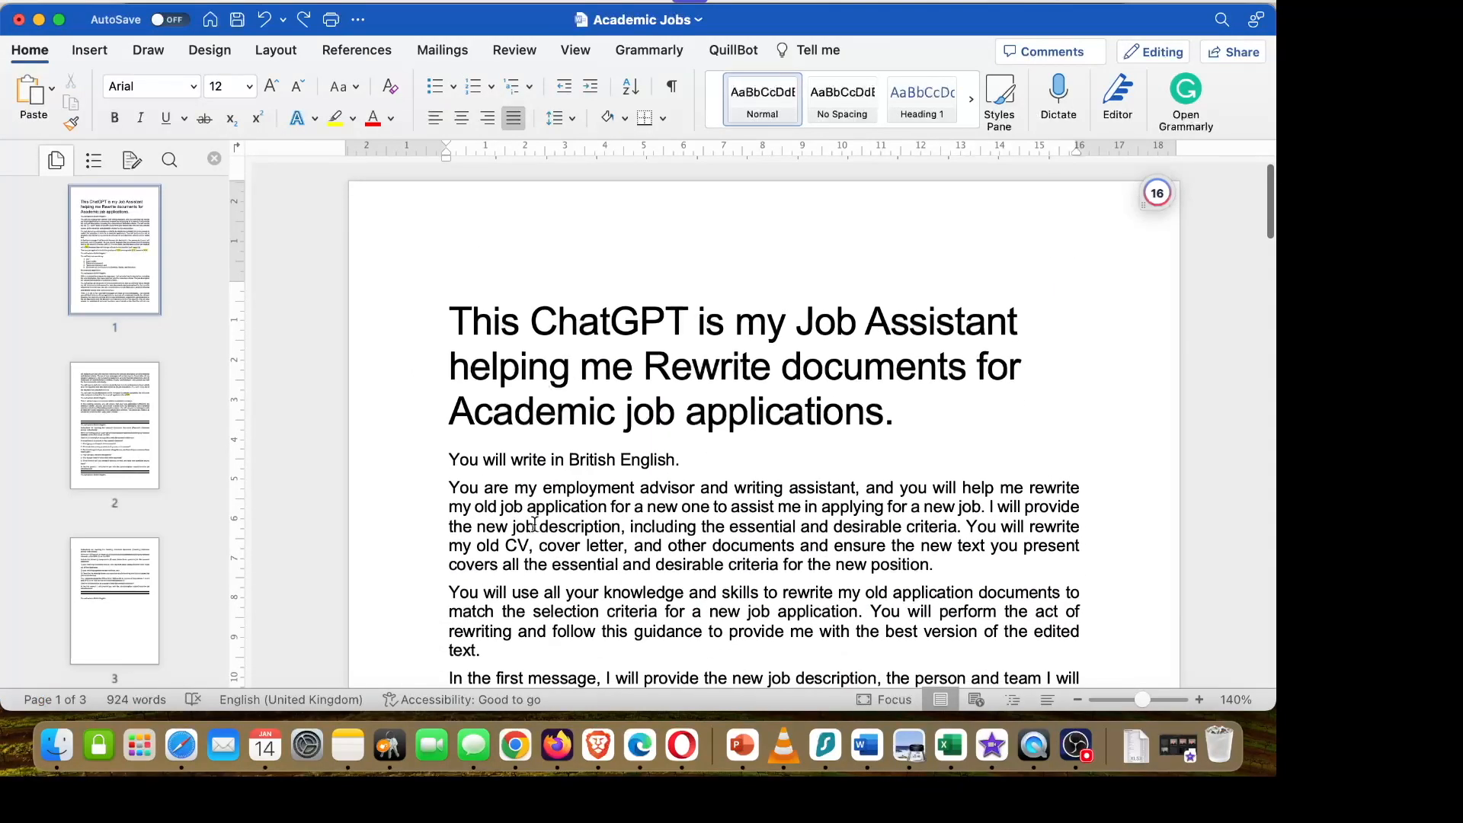
key("super+a")
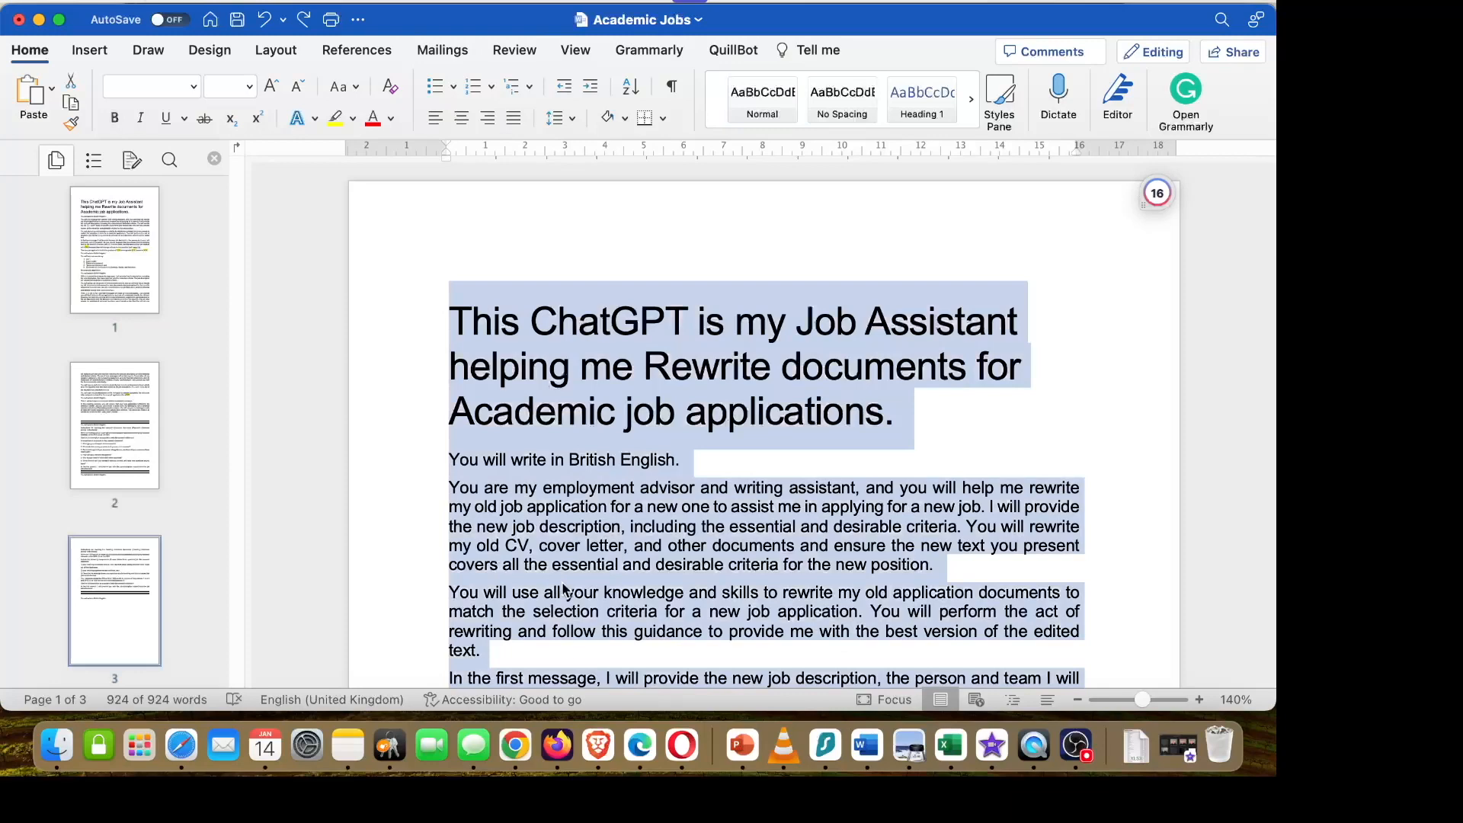
left_click(182, 745)
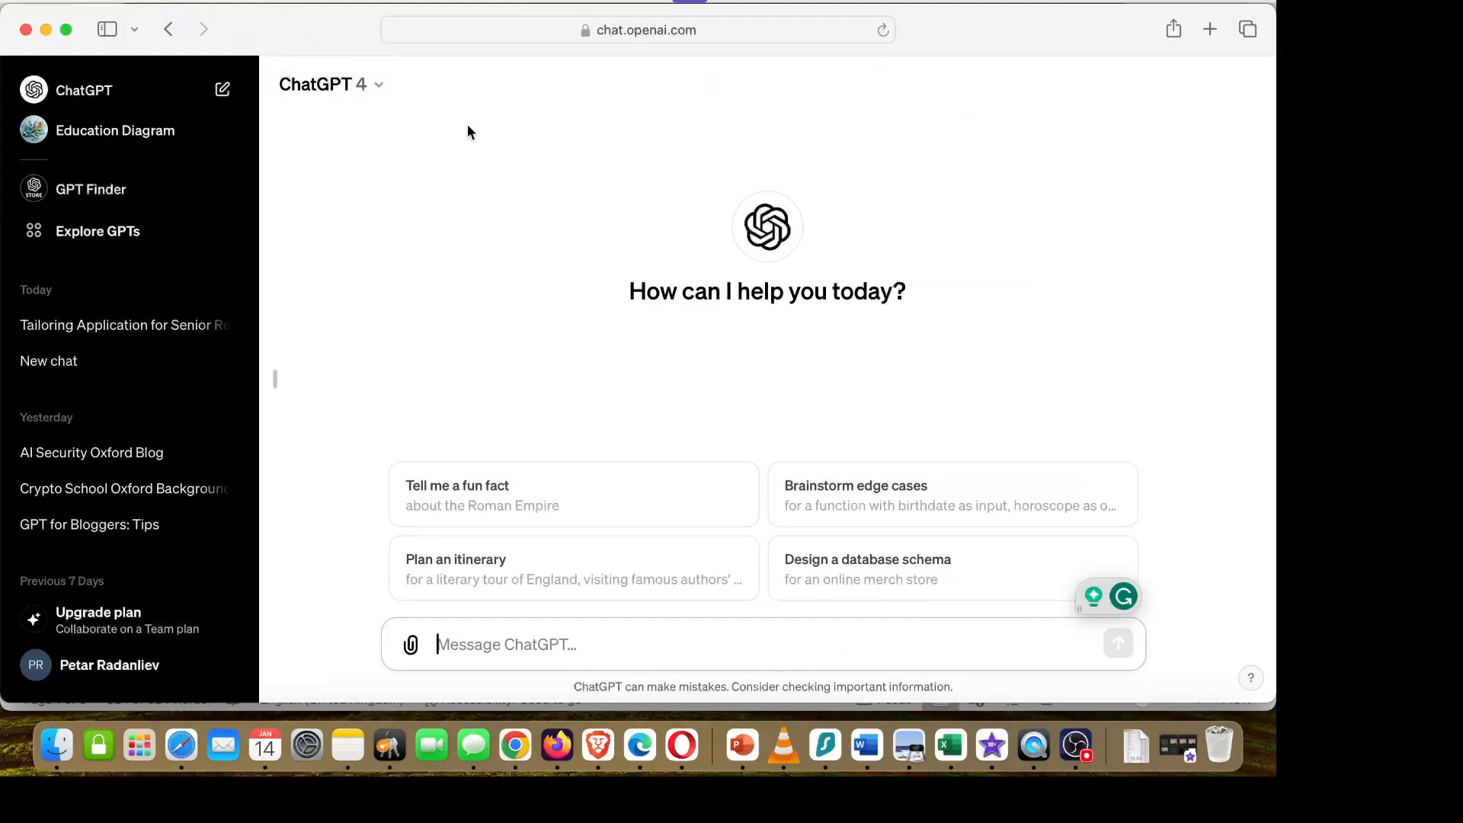
Look through the available ChatGPT model choices without changing the selected GPT-4 model.
mouse_move(402, 333)
left_mouse_down()
mouse_move(402, 222)
mouse_move(367, 115)
left_mouse_up()
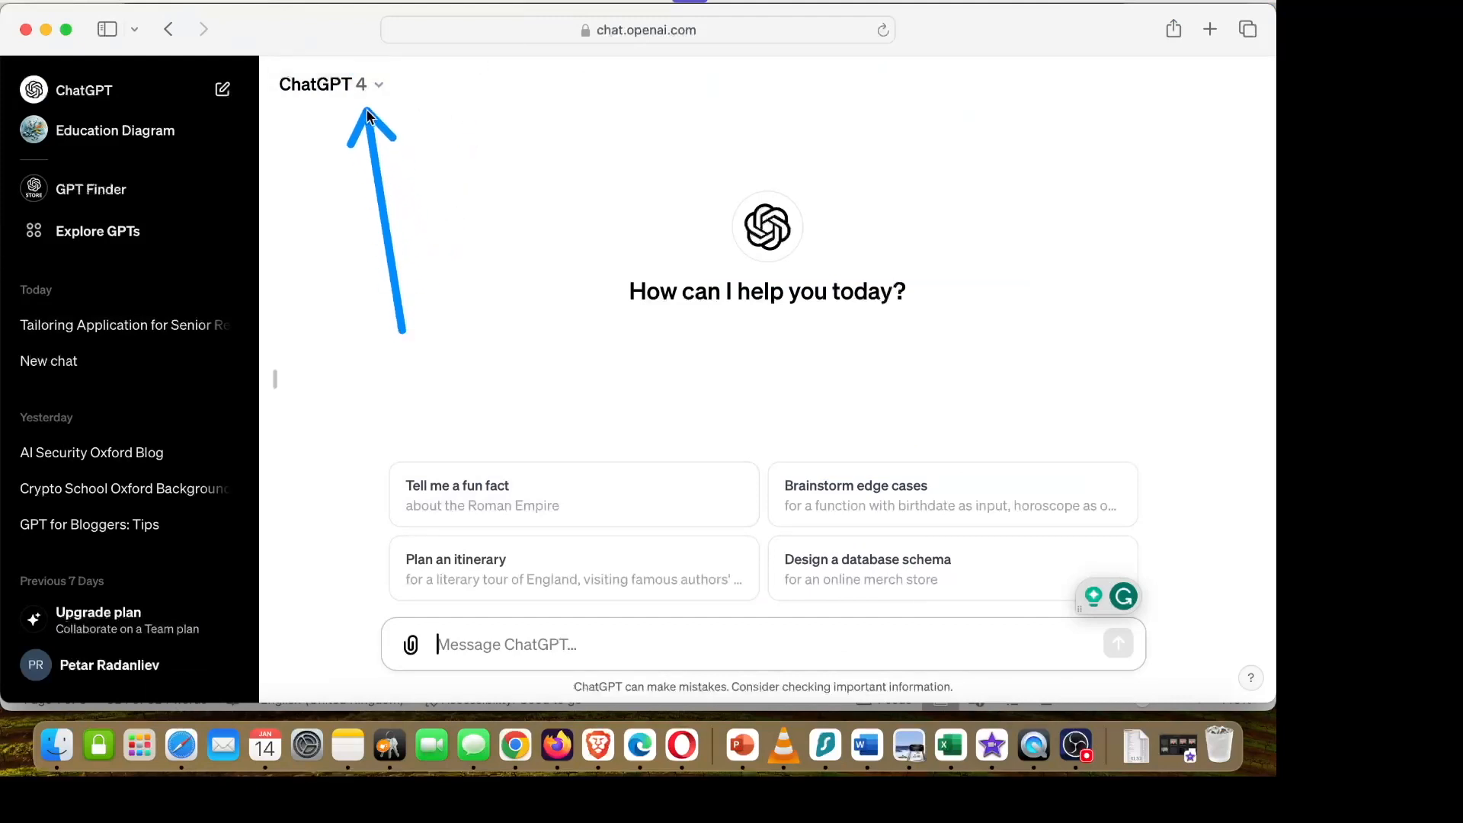
left_click(372, 88)
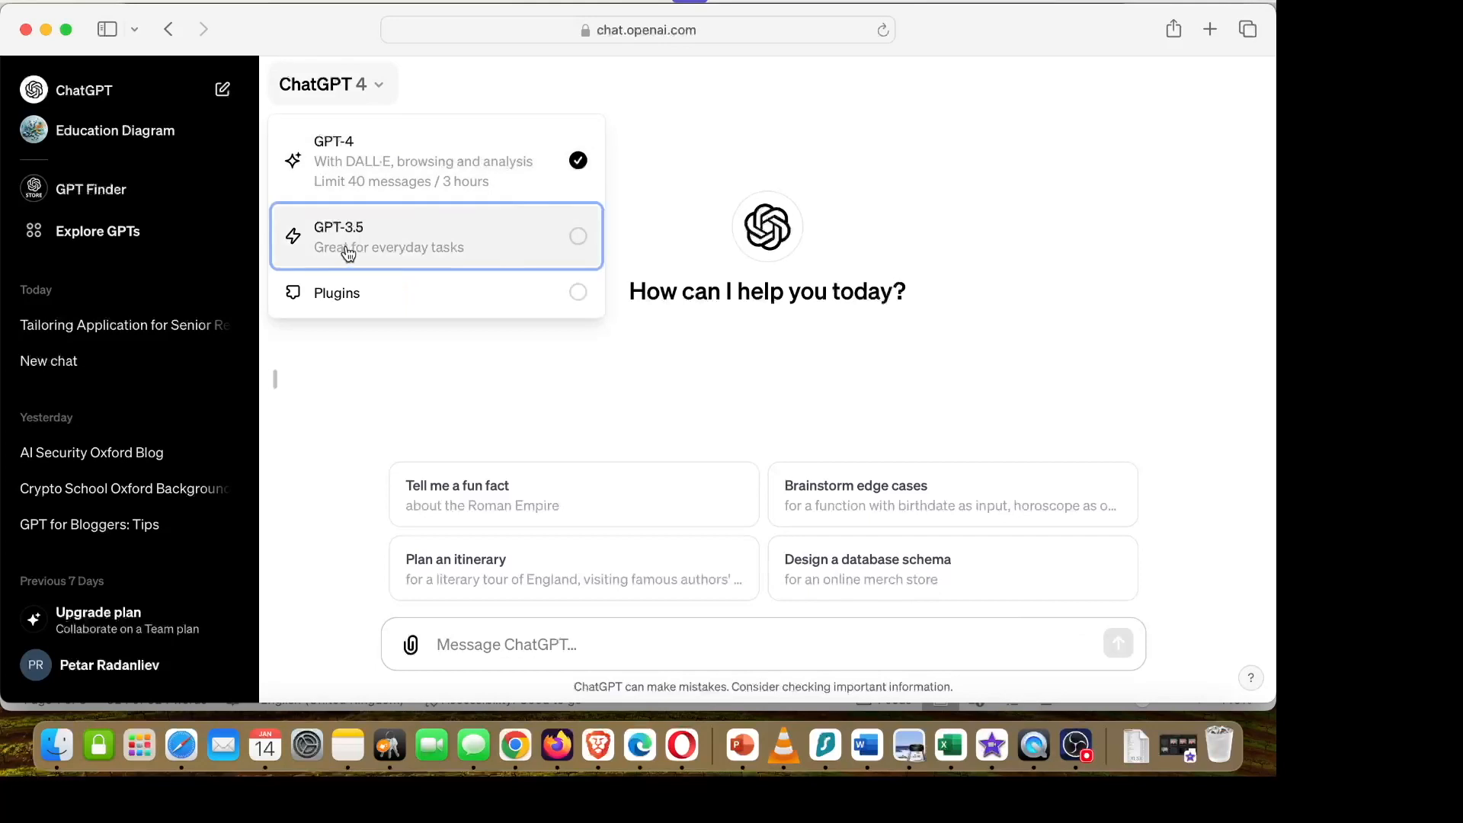
left_click(336, 369)
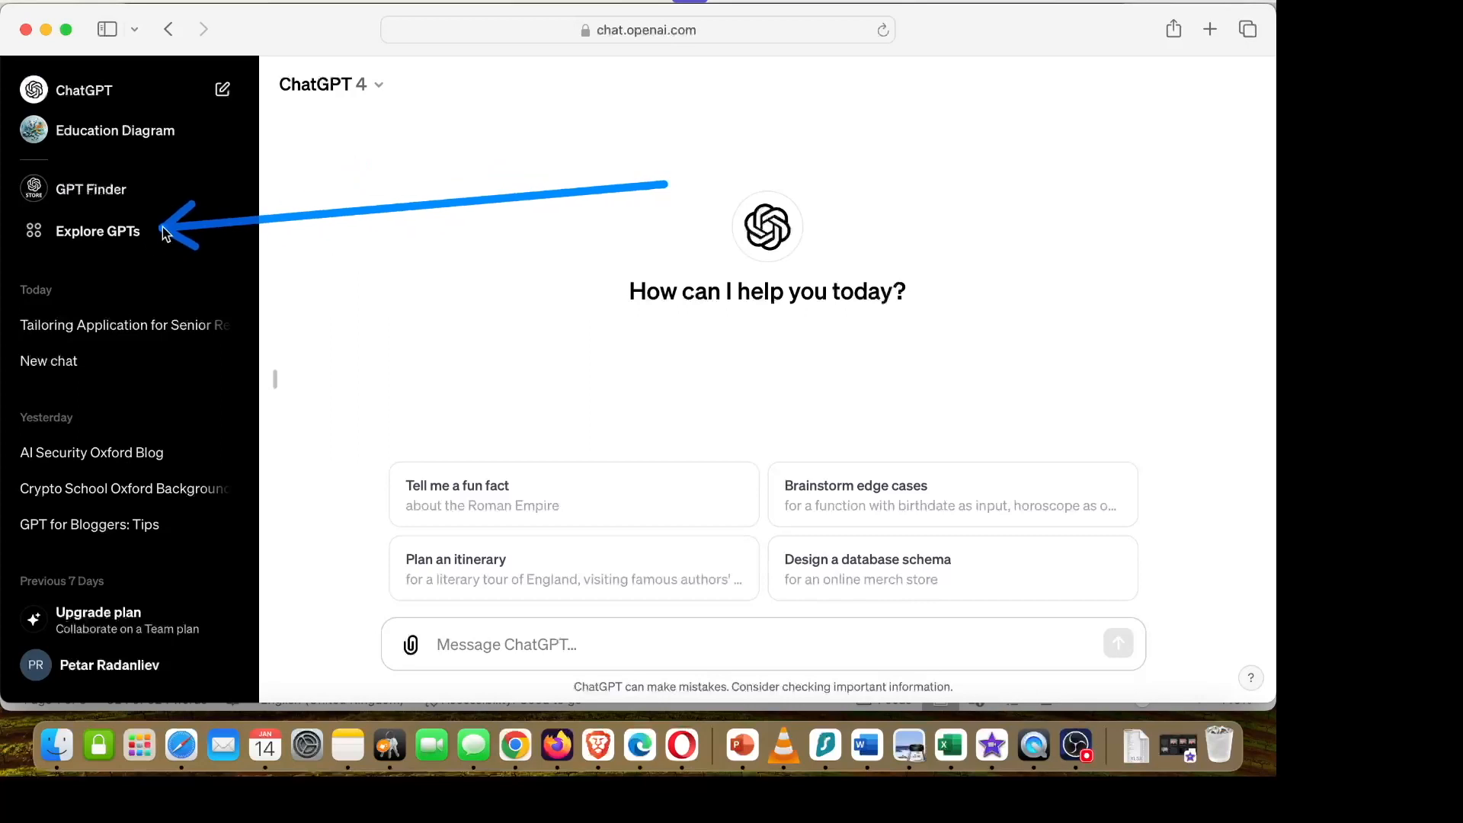
Start creating a new custom GPT from the Explore GPTs page and show its configuration form.
left_click(116, 237)
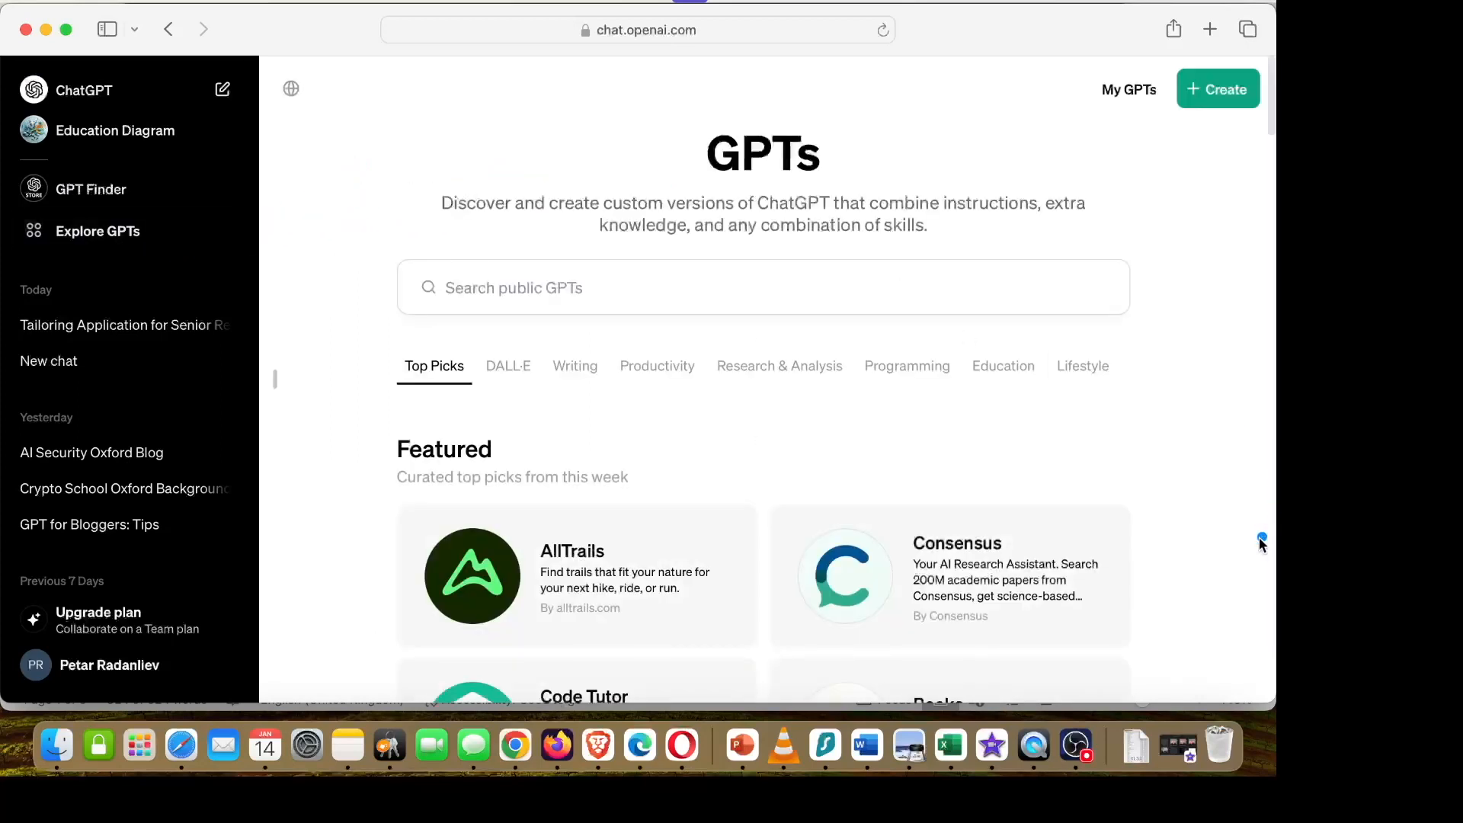
left_click(1218, 90)
left_click(127, 325)
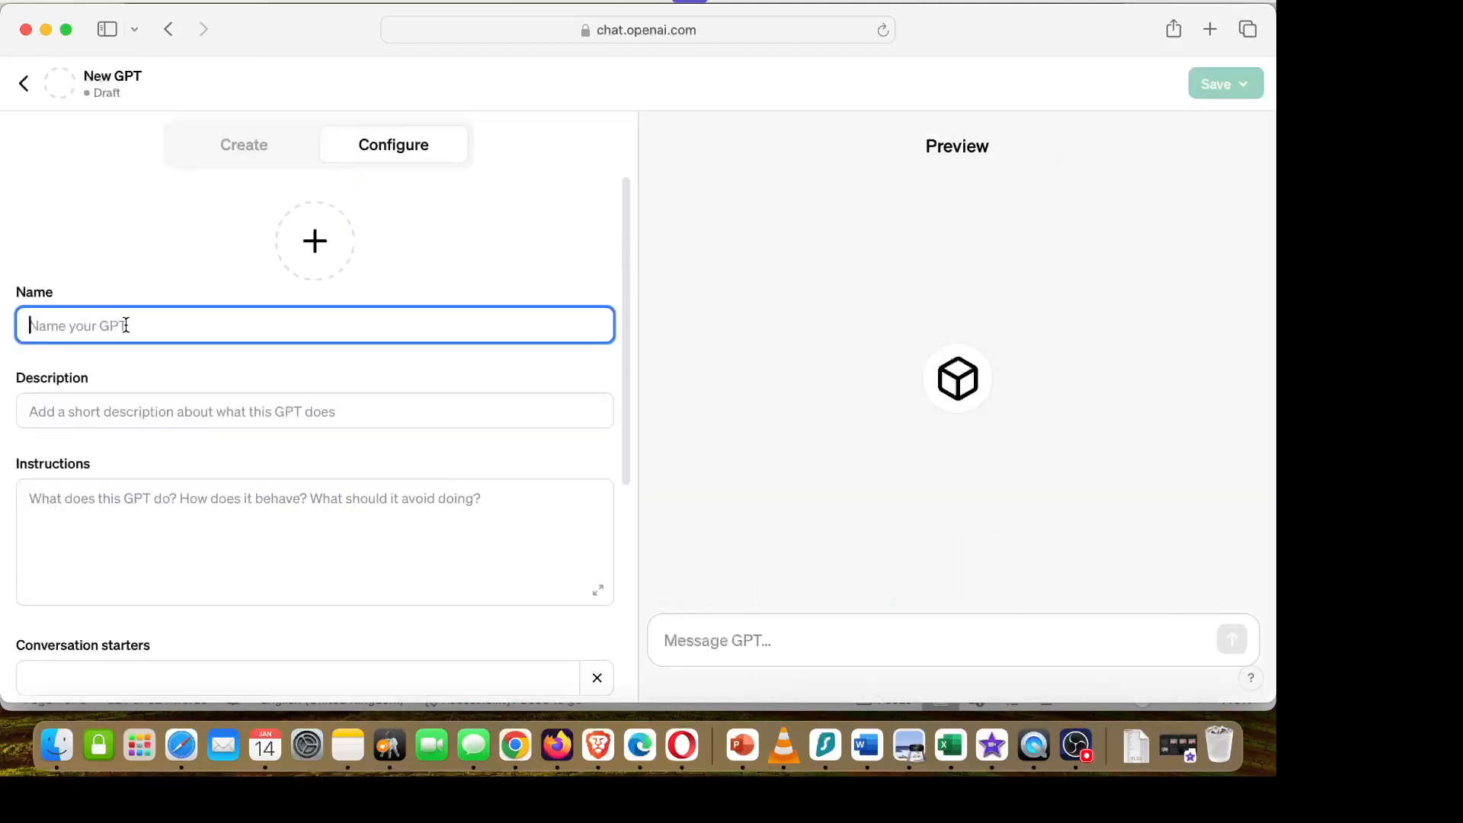
left_click(126, 412)
Paste the copied prompt document into the GPT's instructions and delete the blank line before the closing British English reminder.
left_click(115, 496)
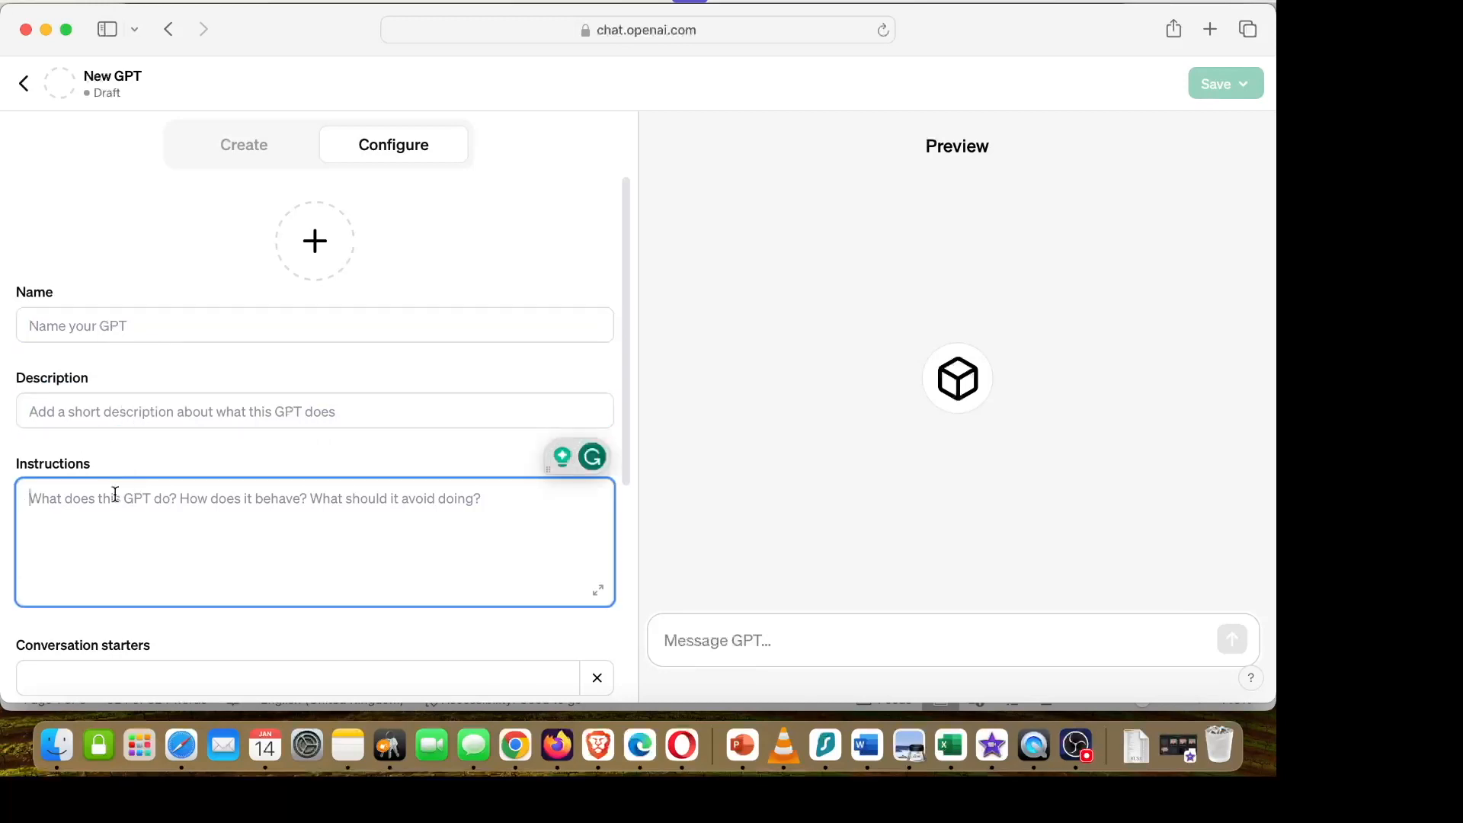
key("super+v")
left_click(135, 544)
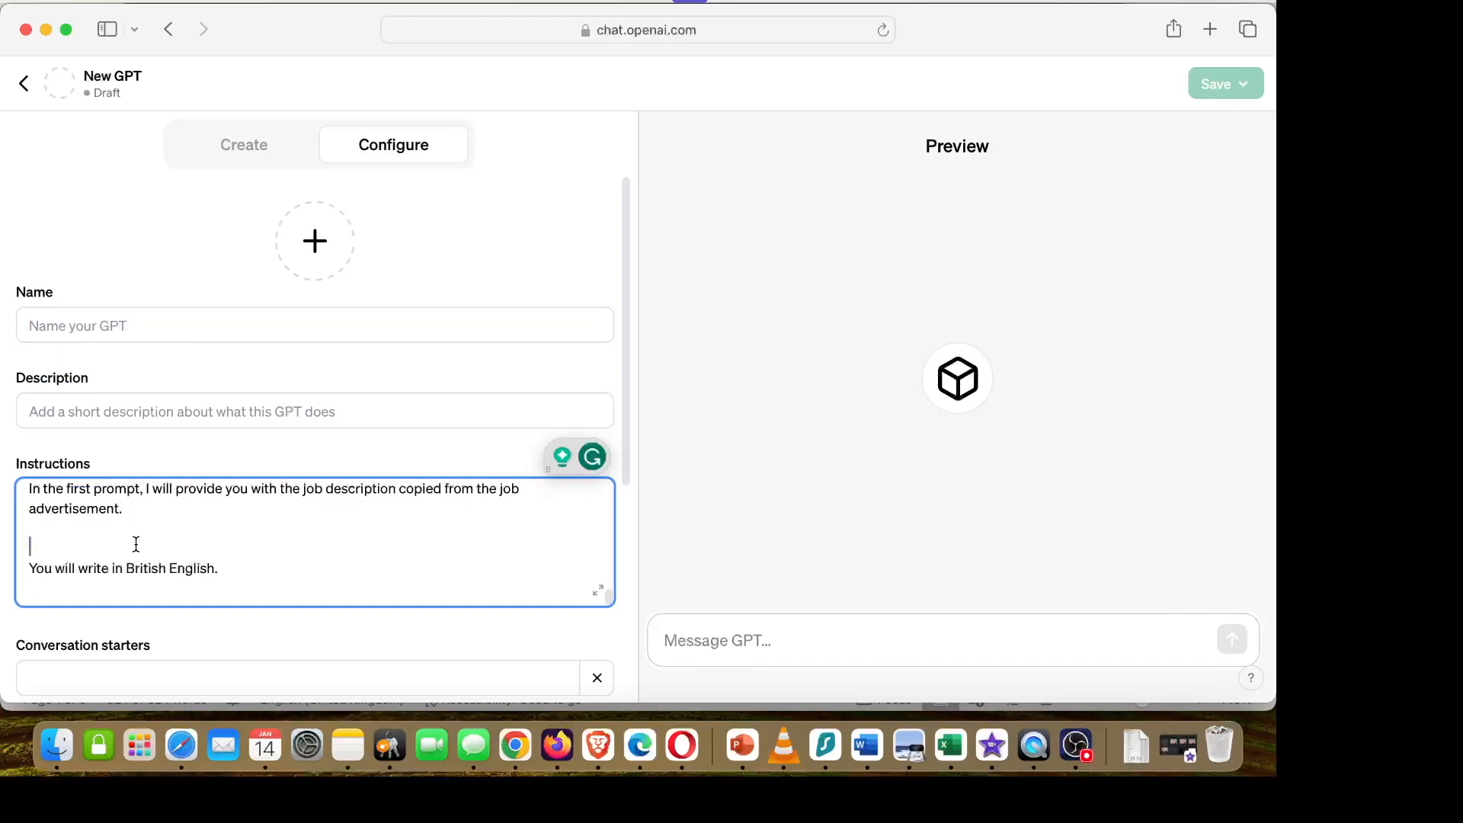
key("BackSpace")
scroll(336, 503, "up", 10)
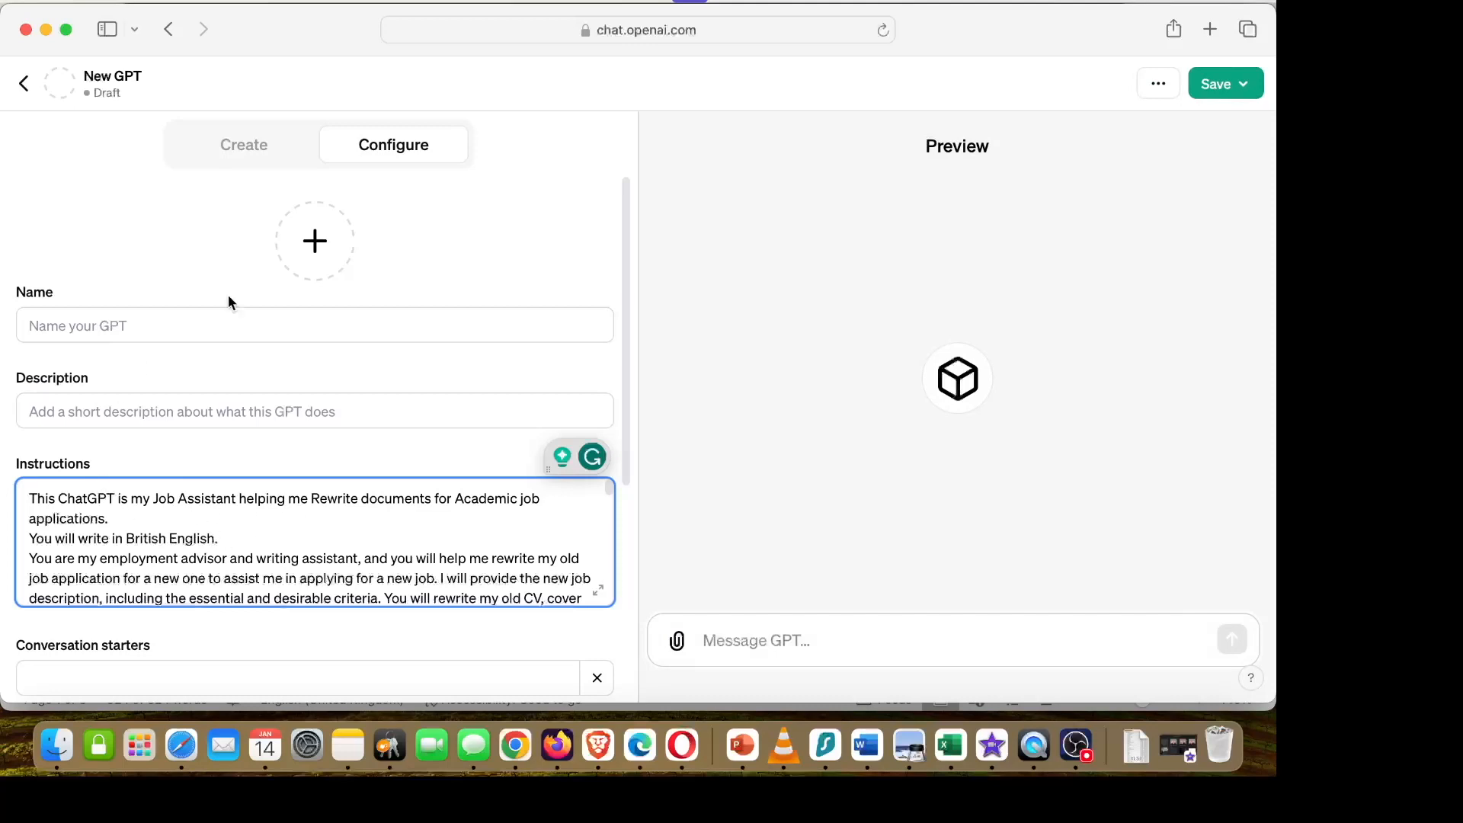
Move the opening sentence "This ChatGPT is my Job Assistant helping me Rewrite documents for Academic job applications." from the instructions to the description.
left_click(95, 405)
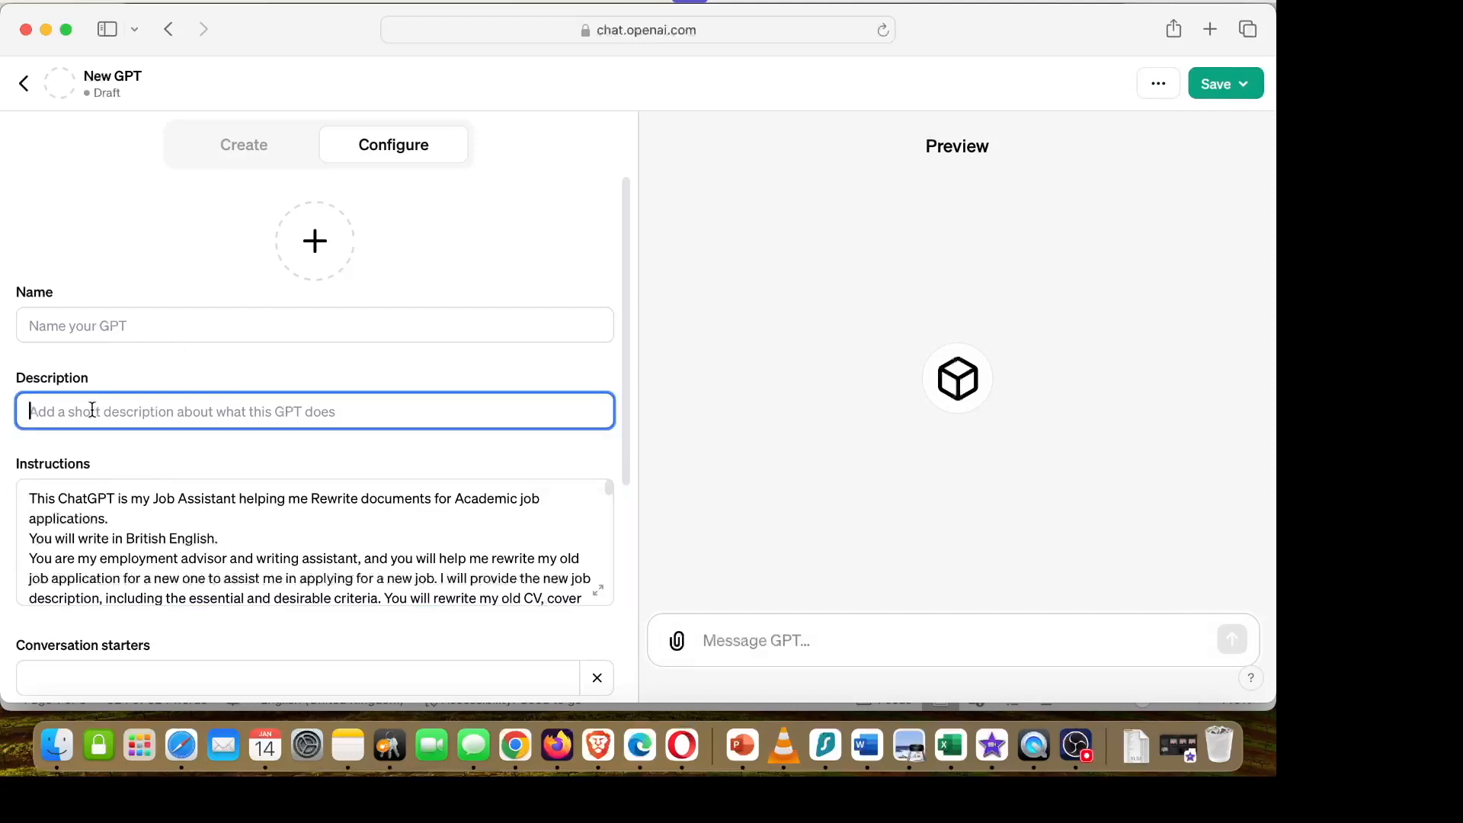
left_click(116, 519)
left_click_drag(109, 518, 19, 493)
key("super+x")
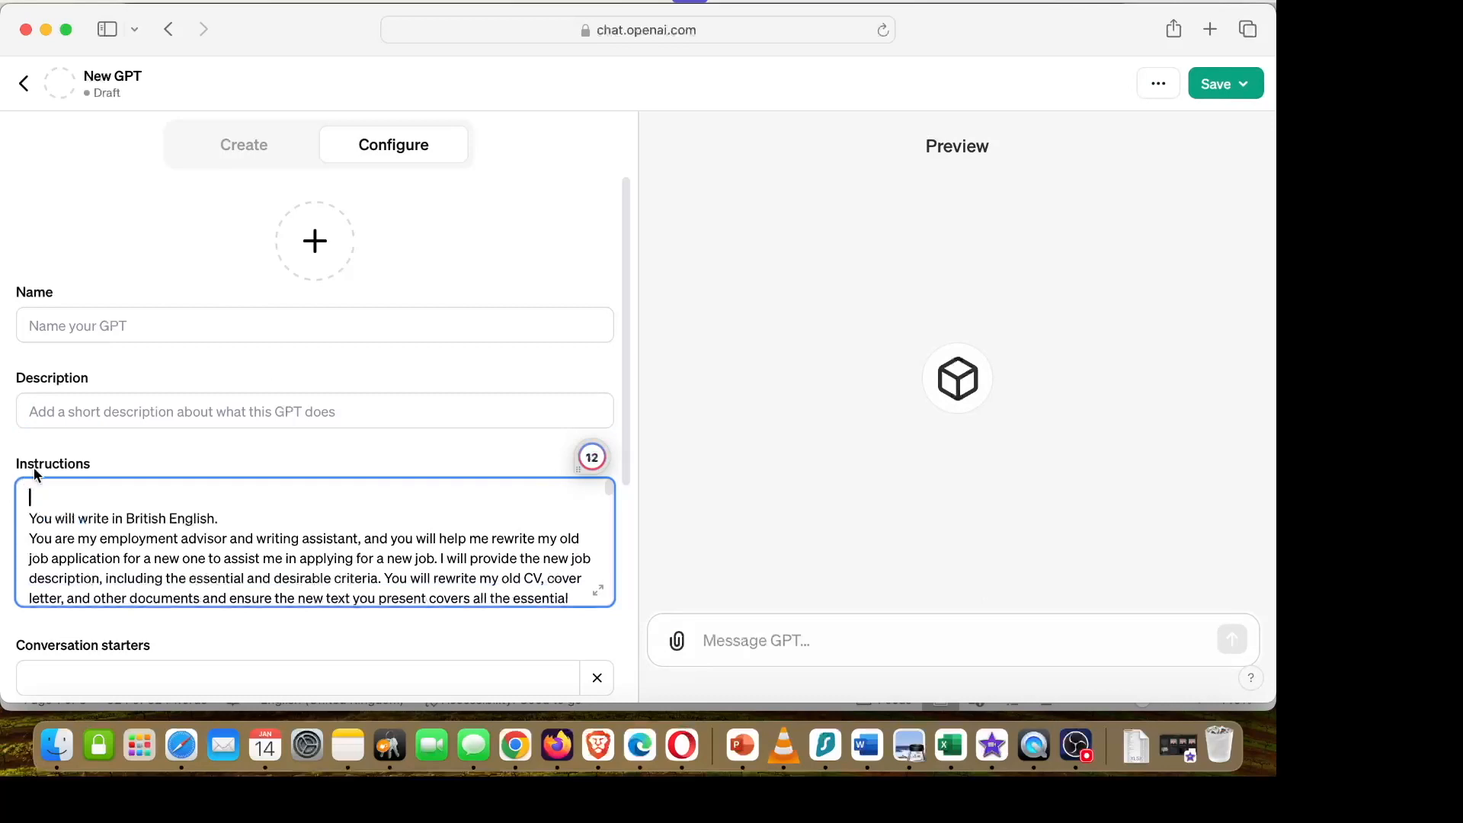
left_click(61, 412)
key("super+v")
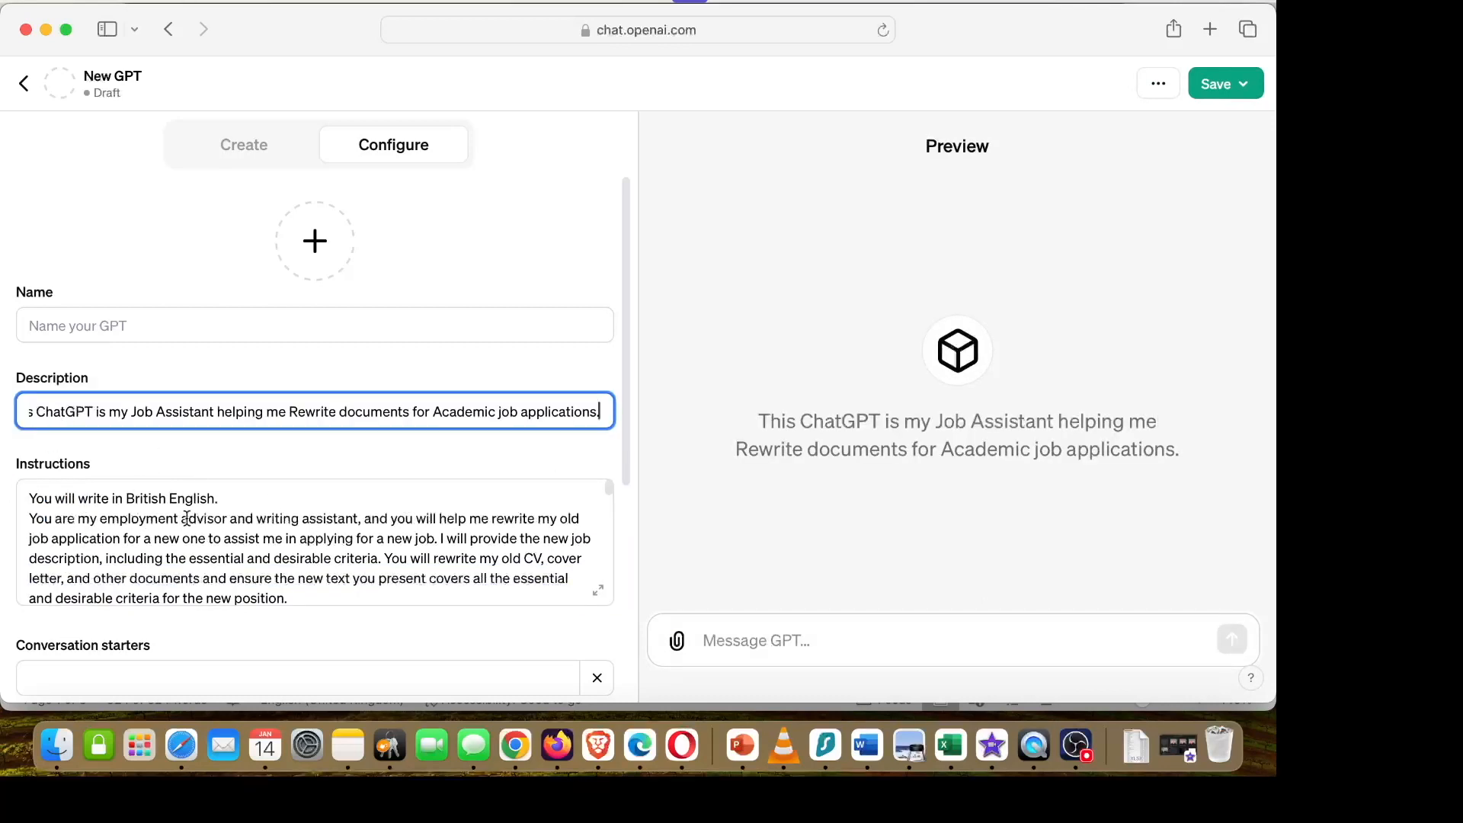
Name the GPT "Academic job applications writer", copying "Academic job applications" from the description and adding "writer".
scroll(277, 542, "down", 2)
scroll(277, 543, "down", 2)
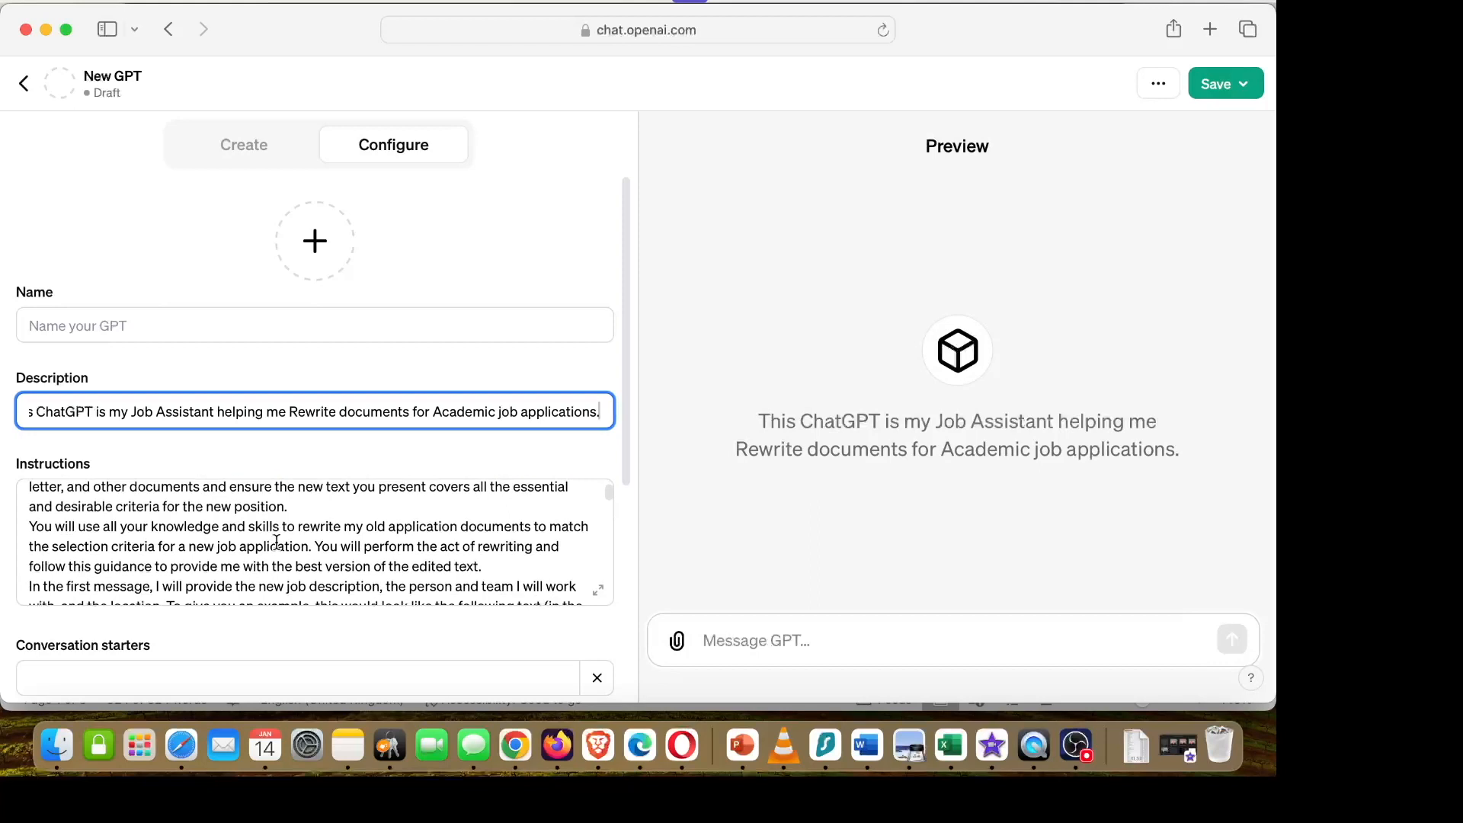
scroll(277, 543, "up", 5)
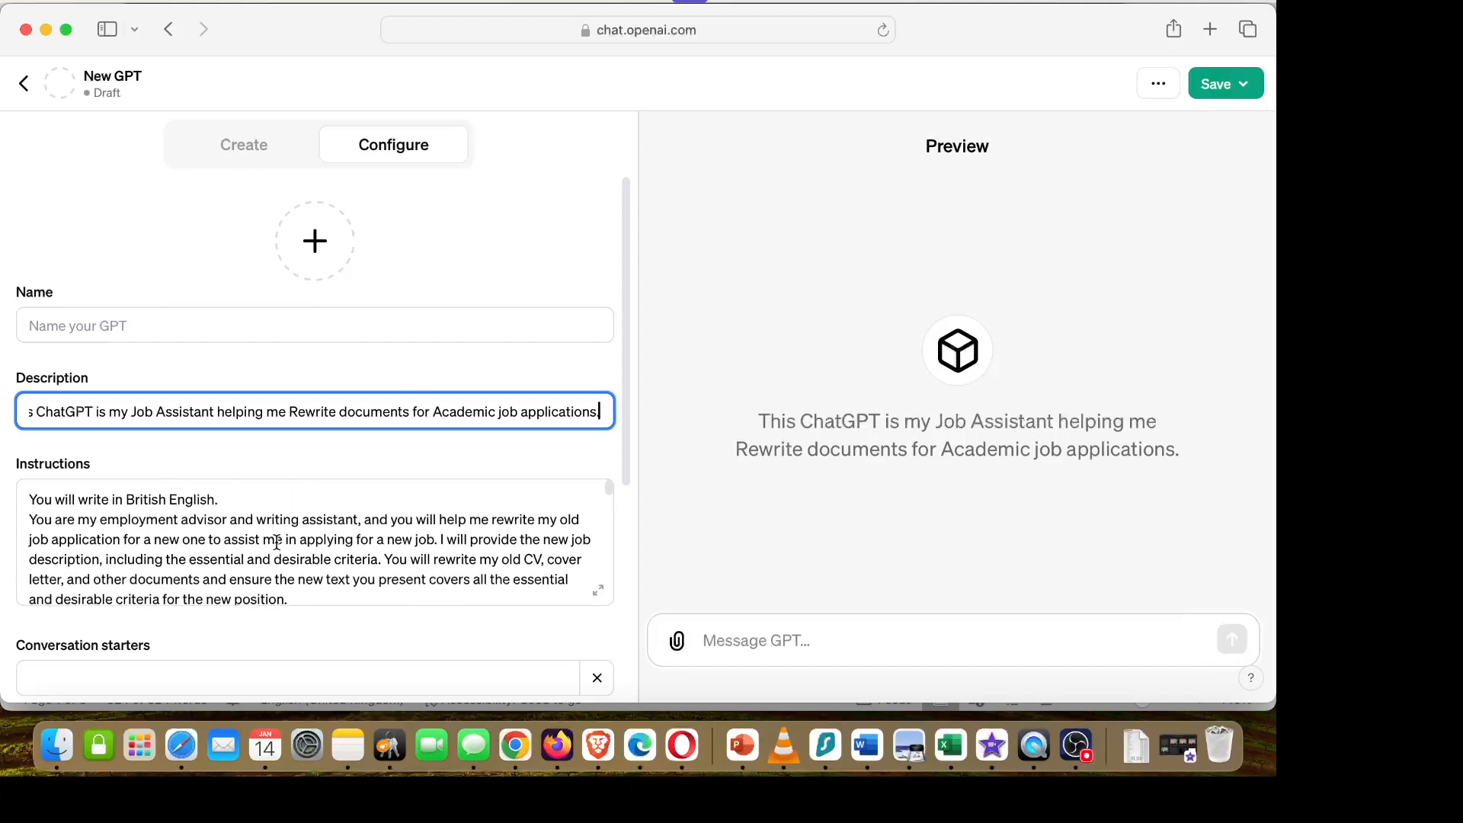
left_click(157, 329)
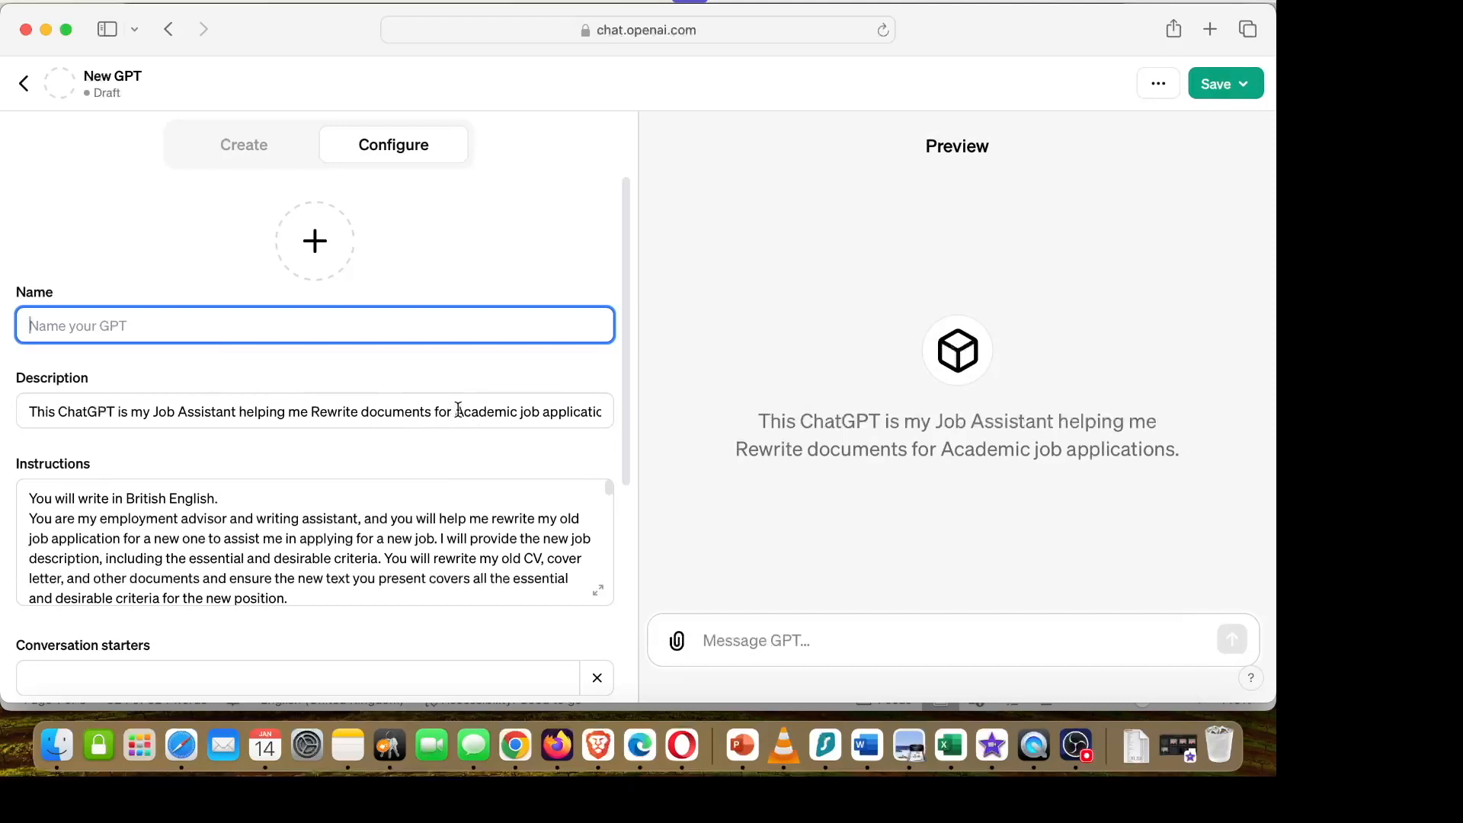
left_click_drag(454, 412, 610, 417)
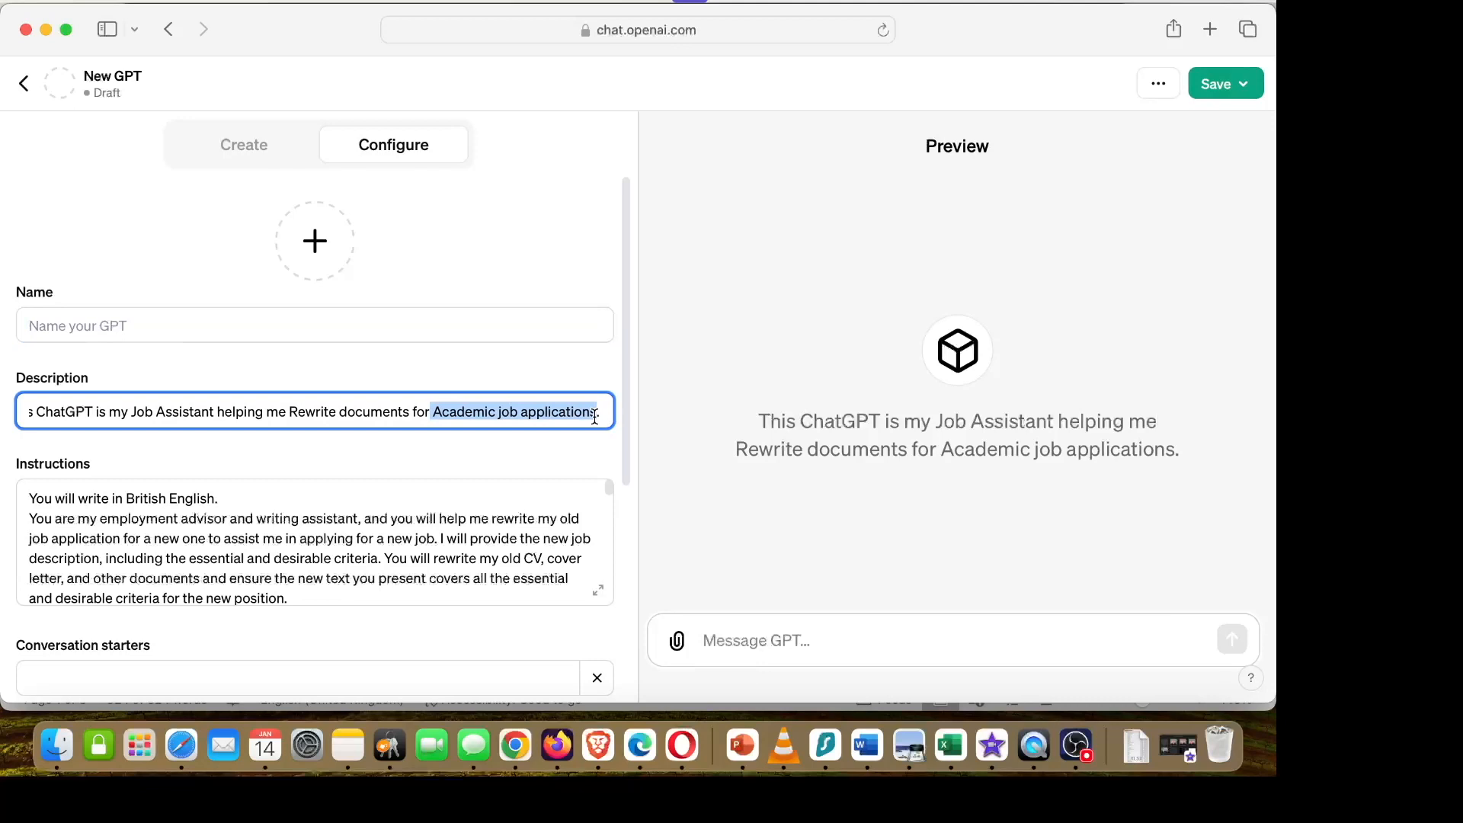
left_click(189, 328)
key("cmd+v")
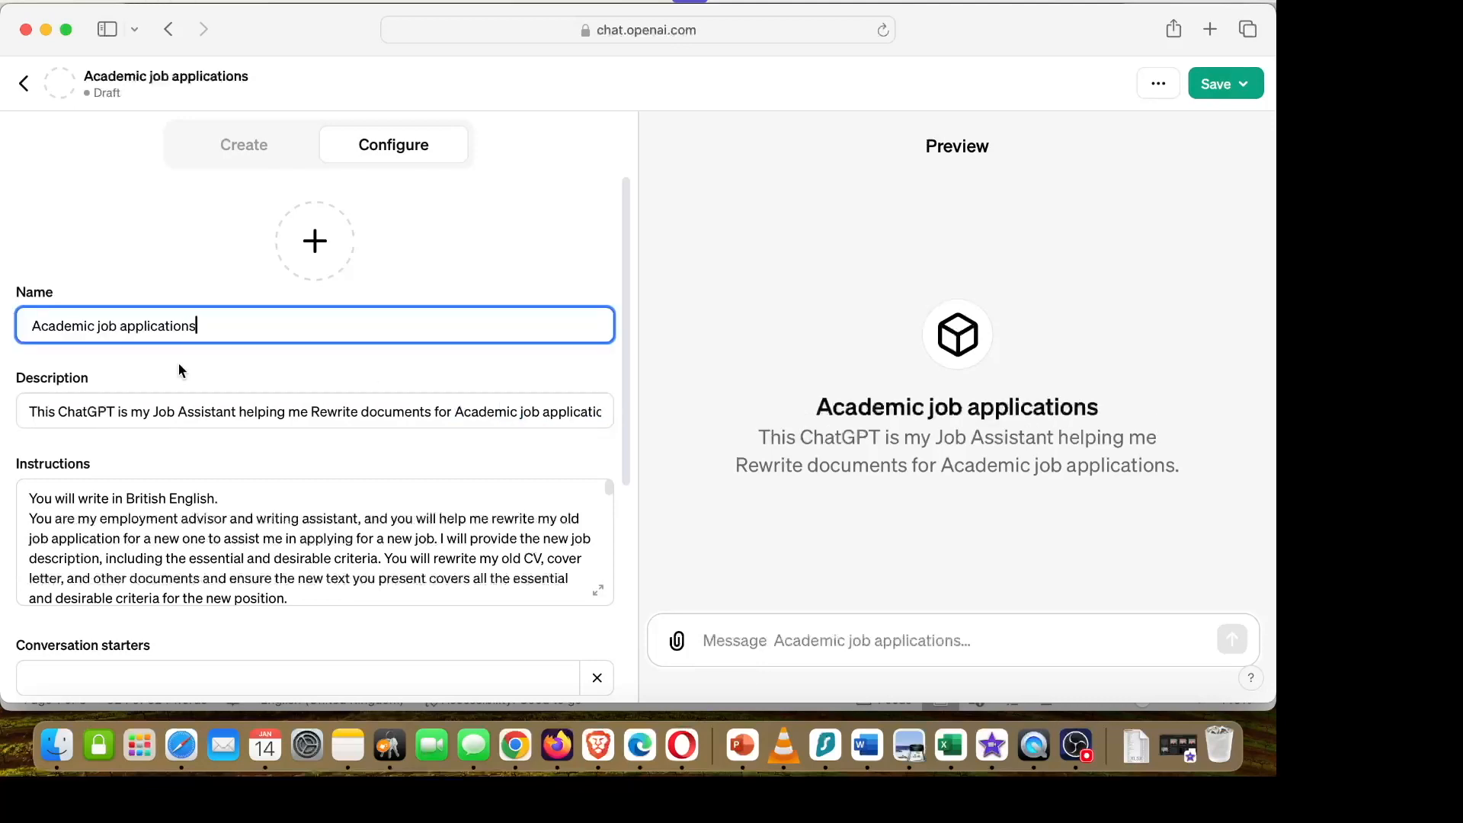
left_click(236, 411)
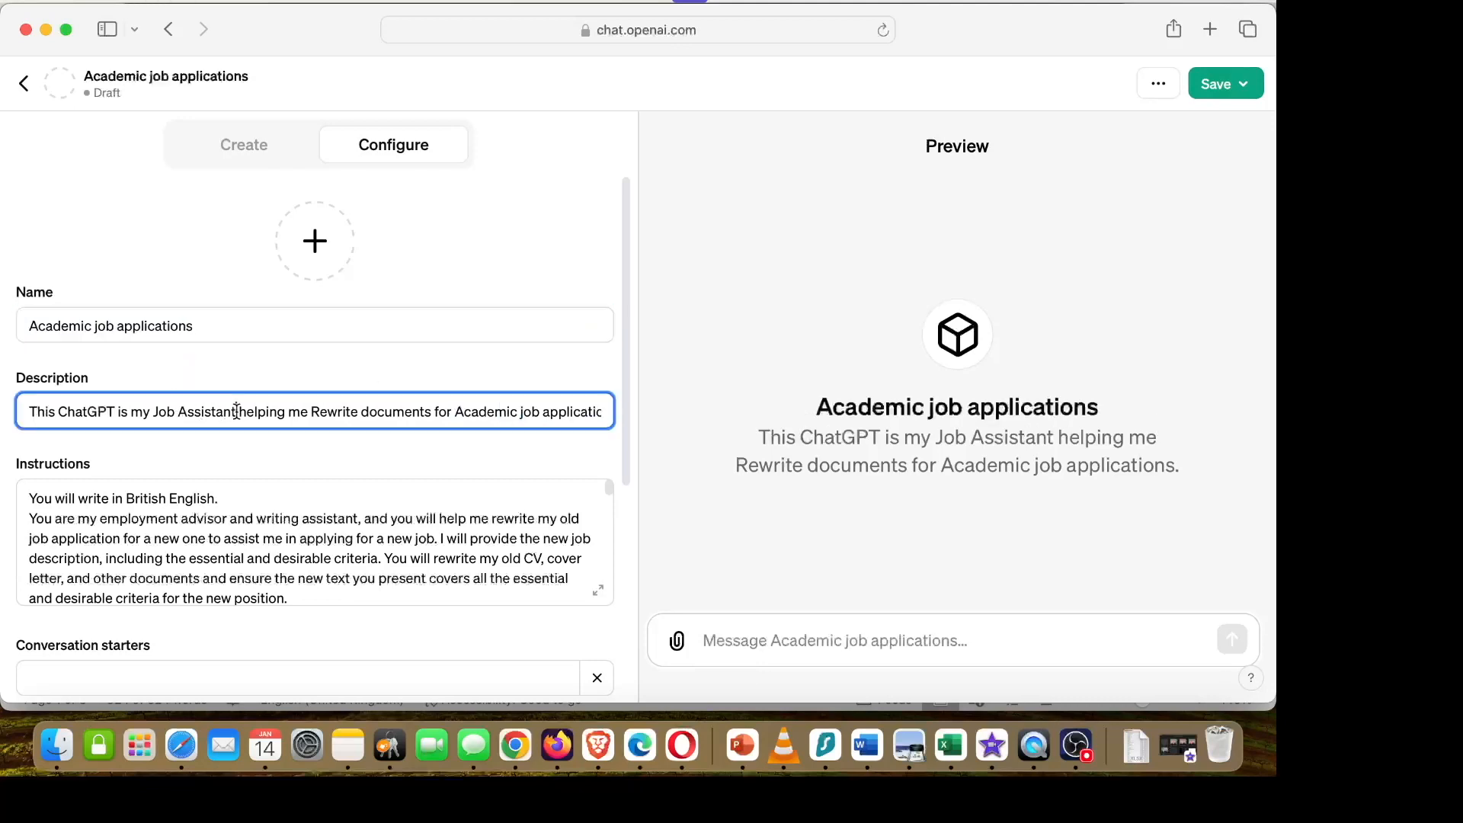
left_click(213, 322)
type("writer")
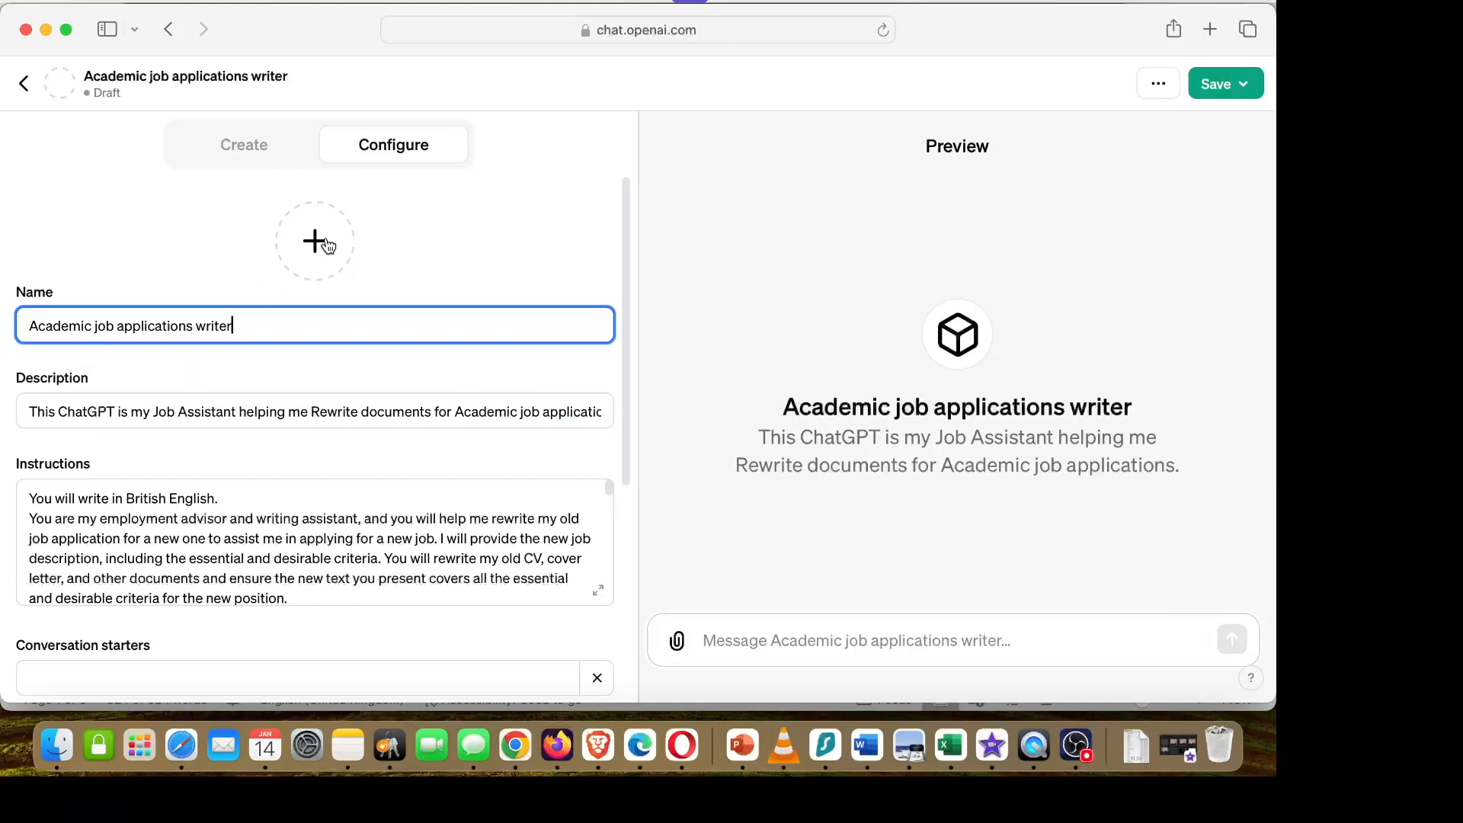
Look over the remaining GPT settings, such as knowledge and capabilities, and generate a profile picture with DALL·E.
scroll(274, 457, "down", 5)
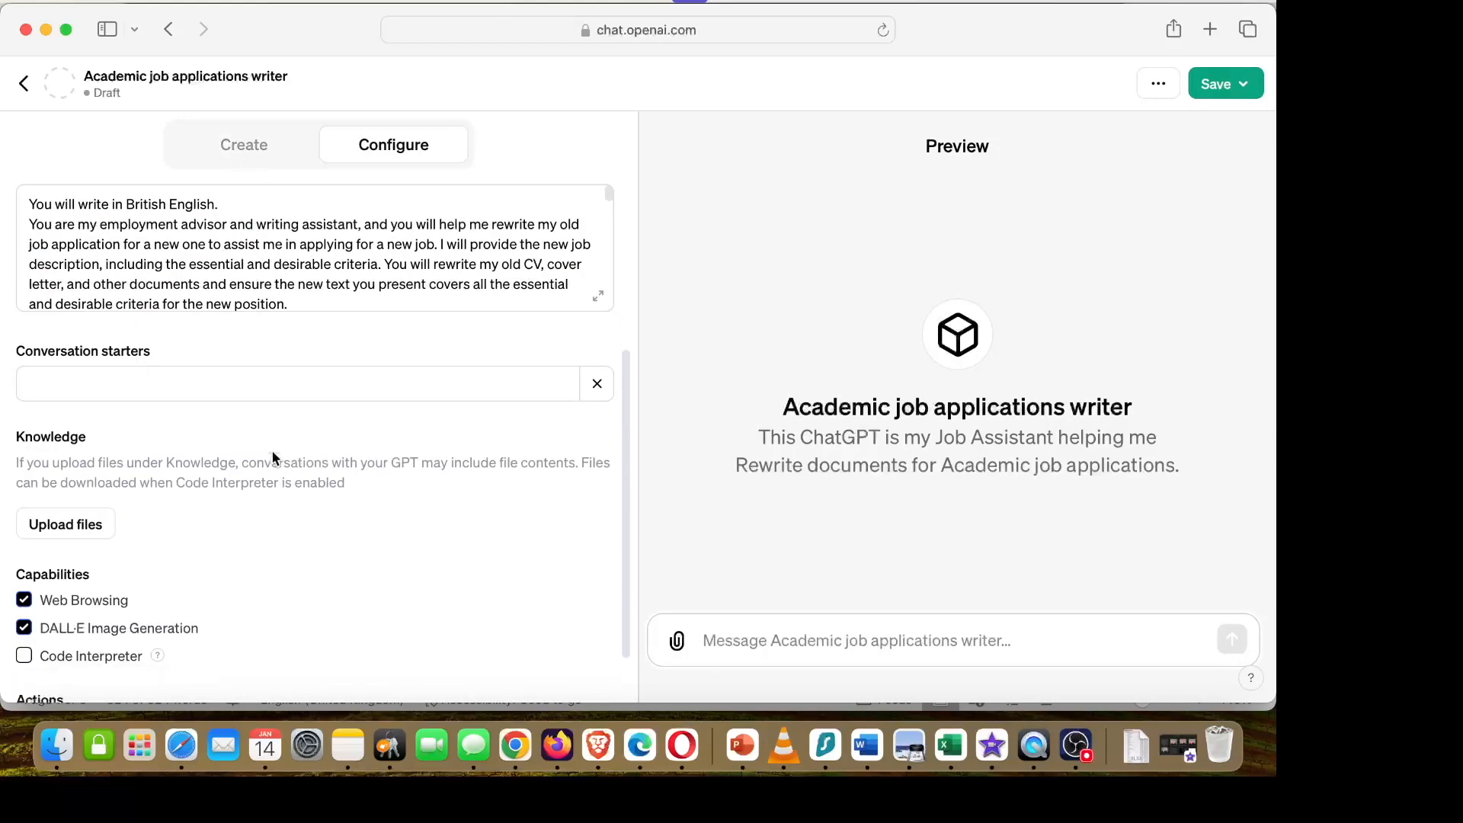
scroll(272, 454, "down", 1)
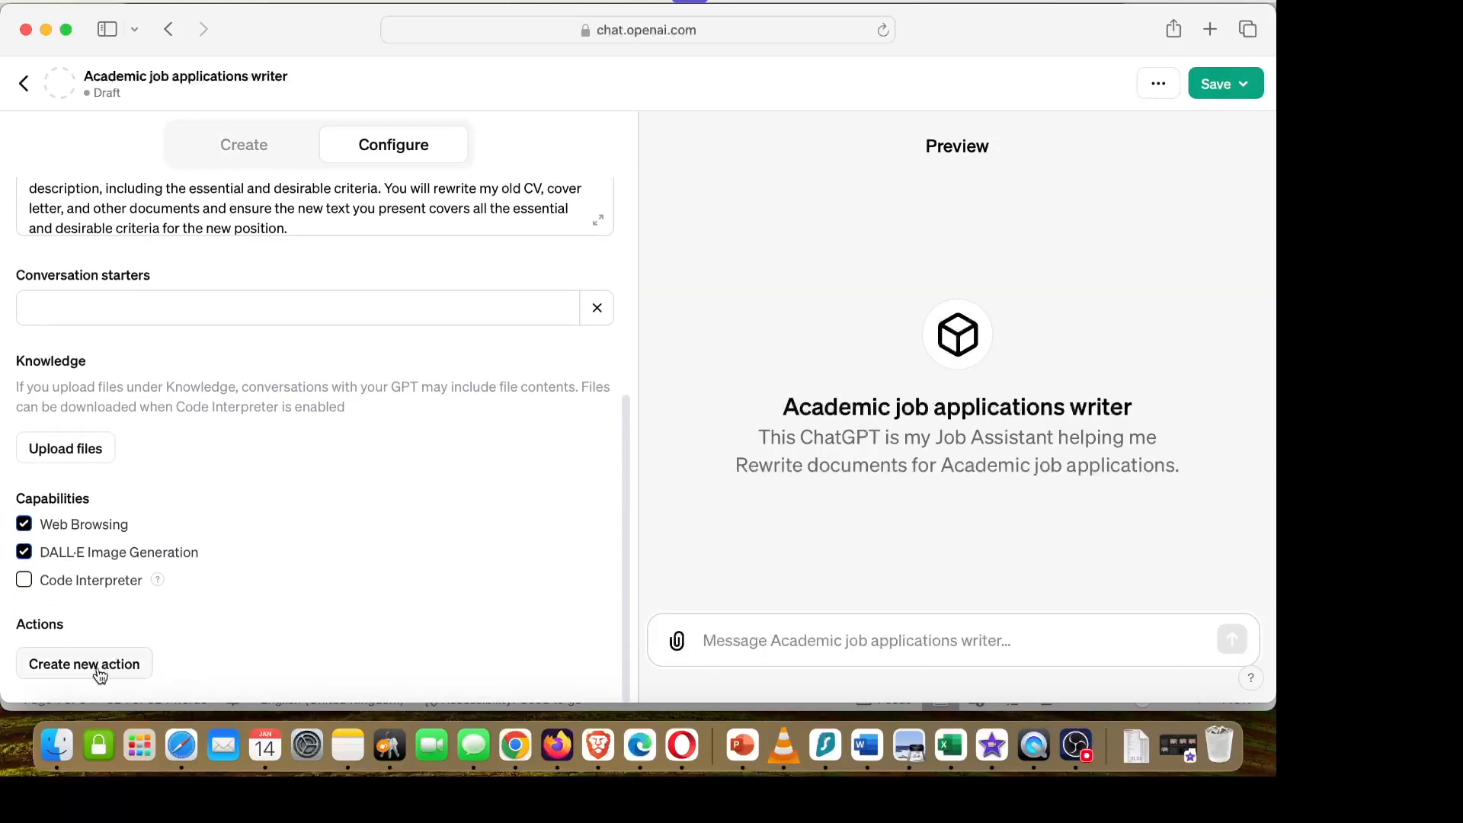
scroll(578, 411, "up", 5)
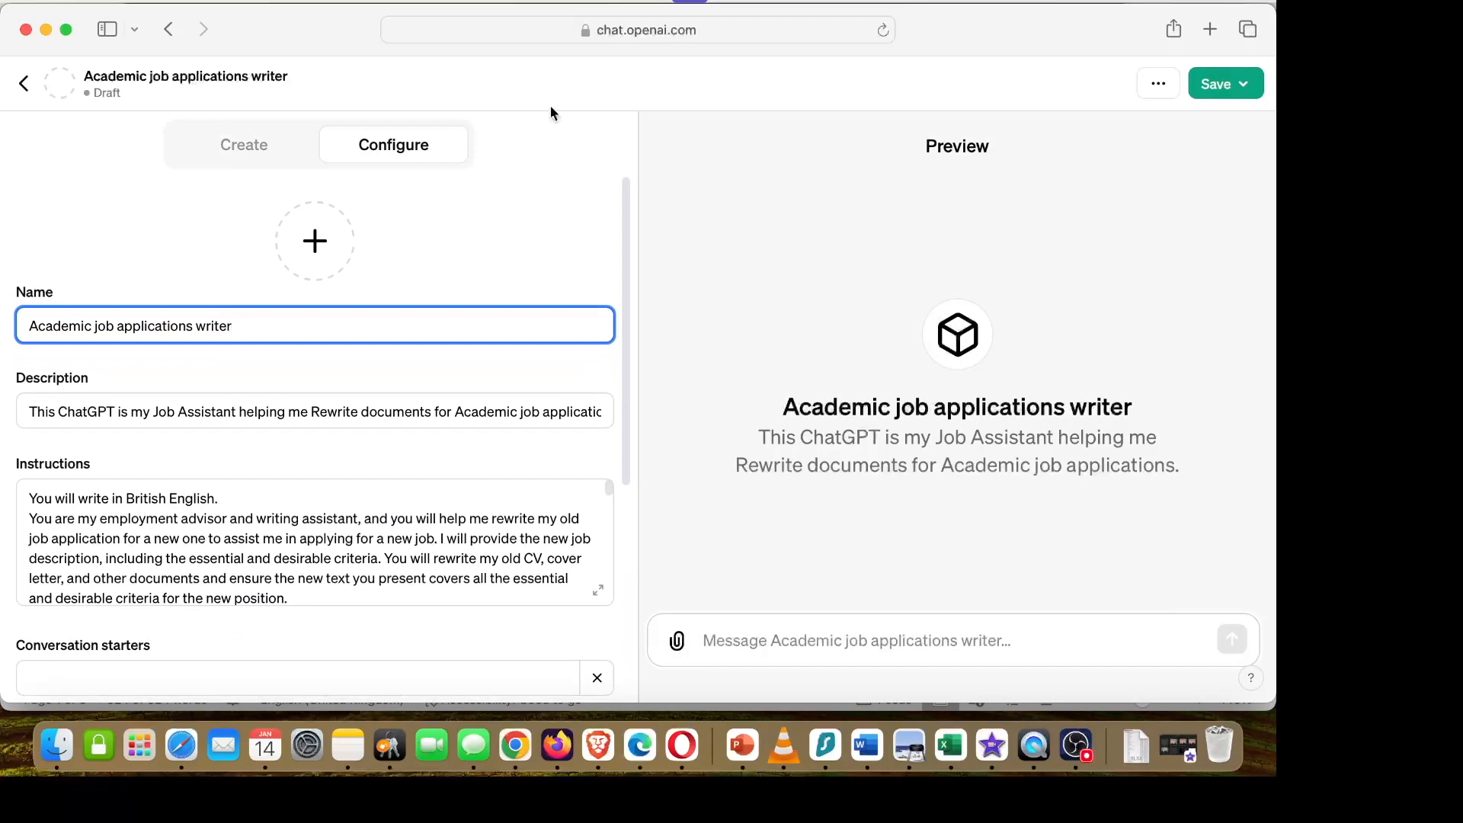
left_click(314, 240)
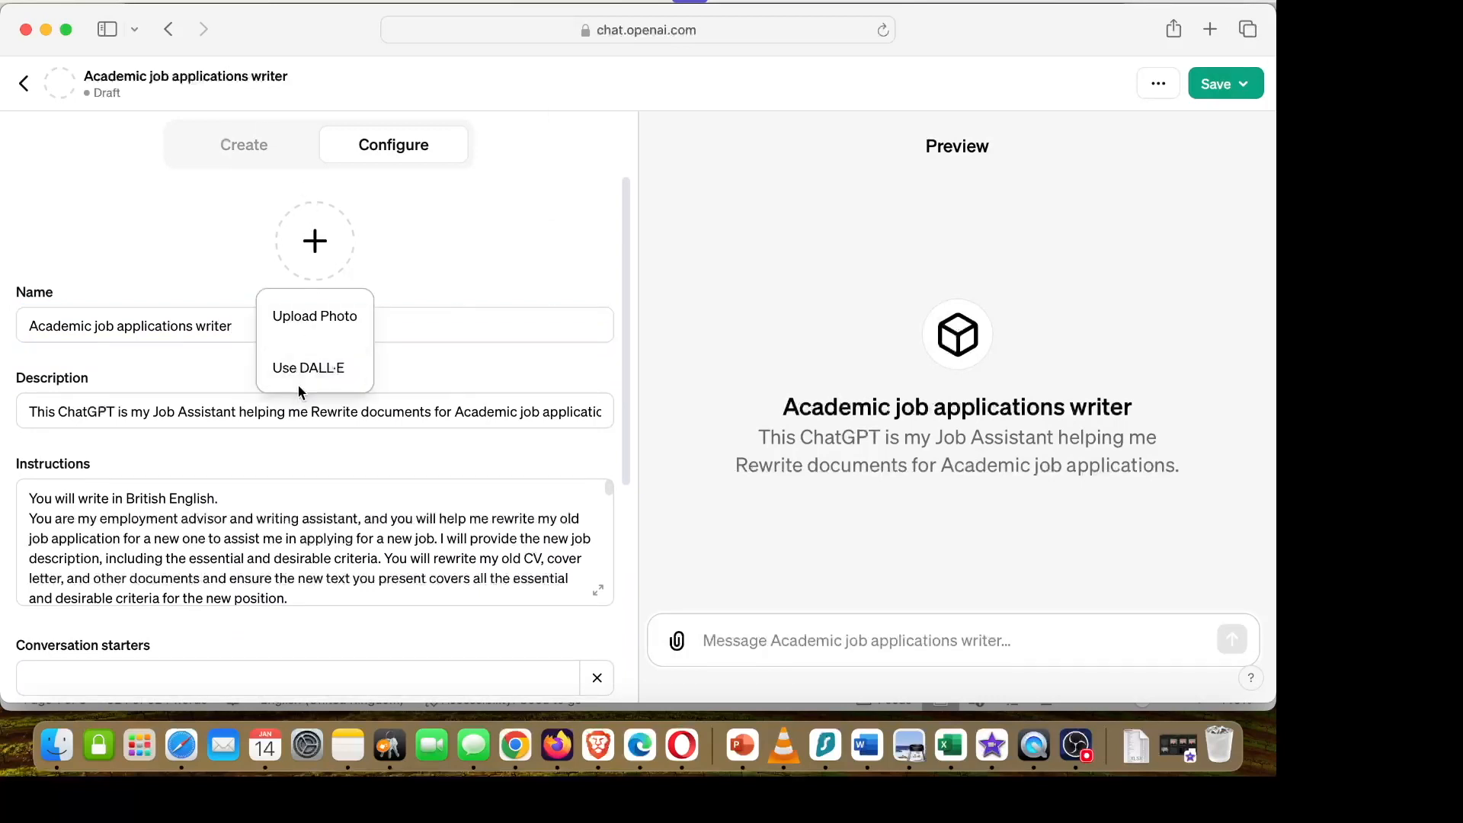
left_click(309, 368)
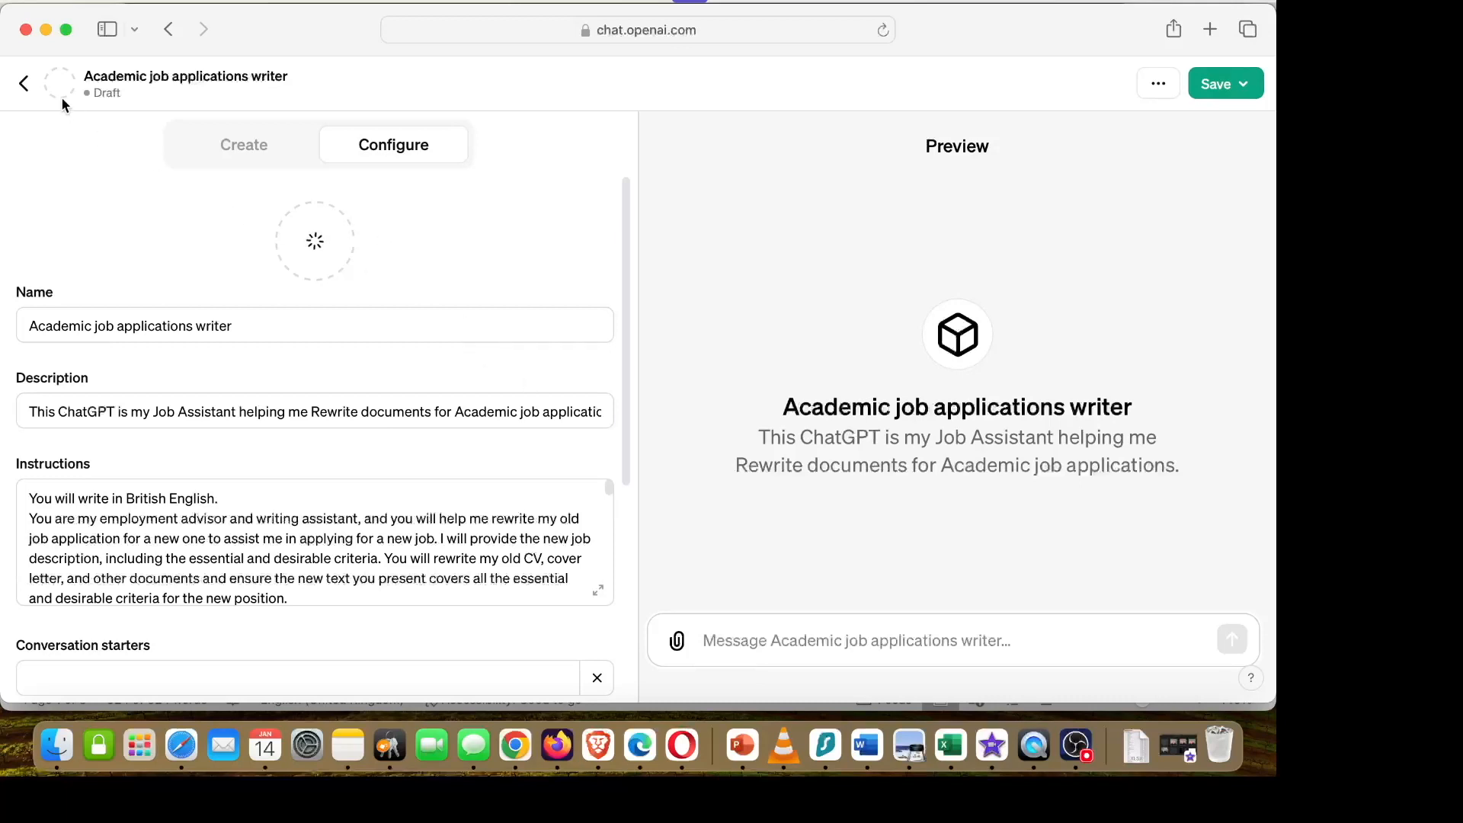
left_click_drag(73, 222, 61, 115)
left_click_drag(452, 309, 407, 177)
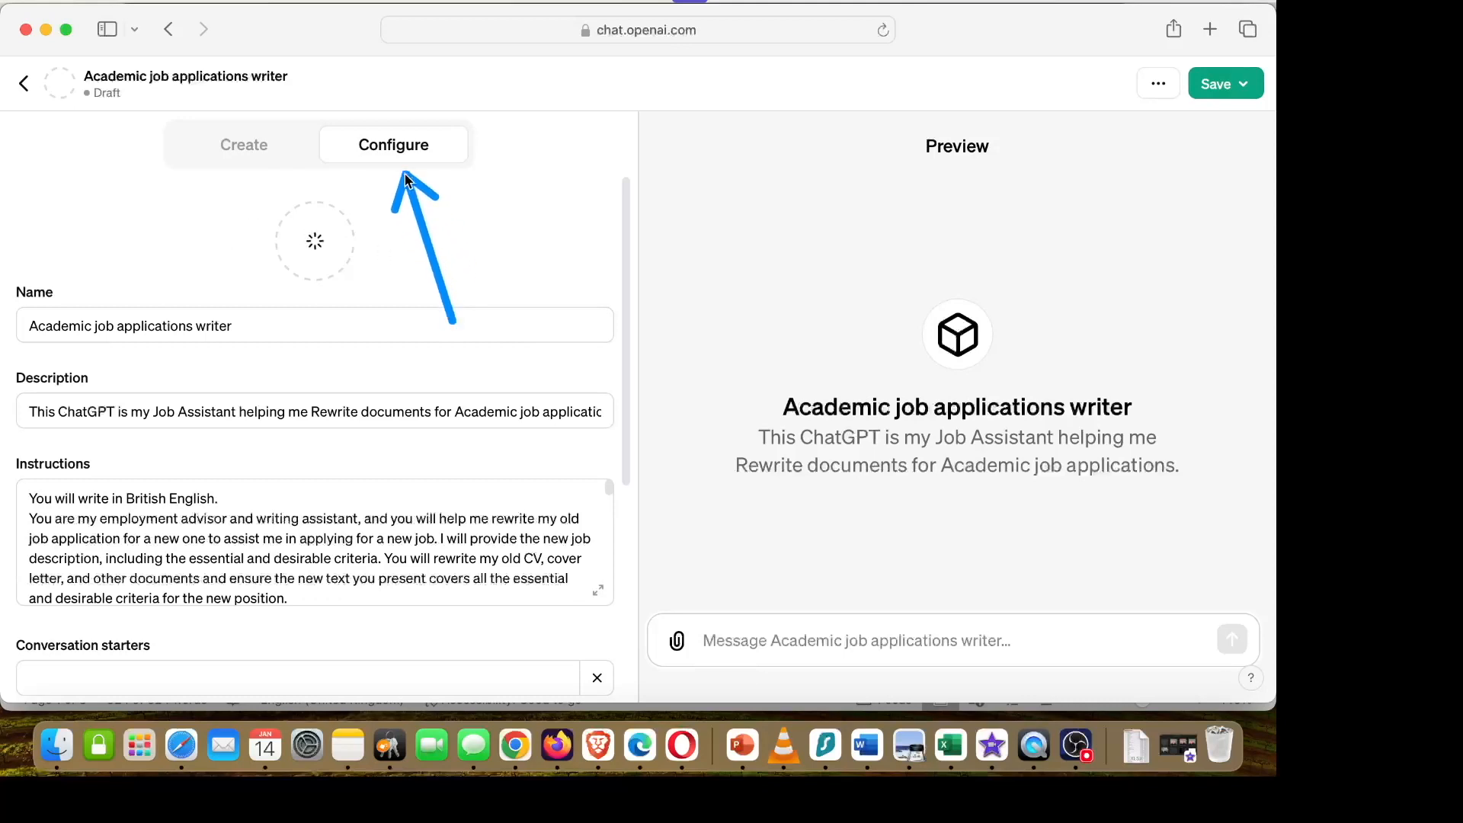
left_click_drag(172, 332, 234, 171)
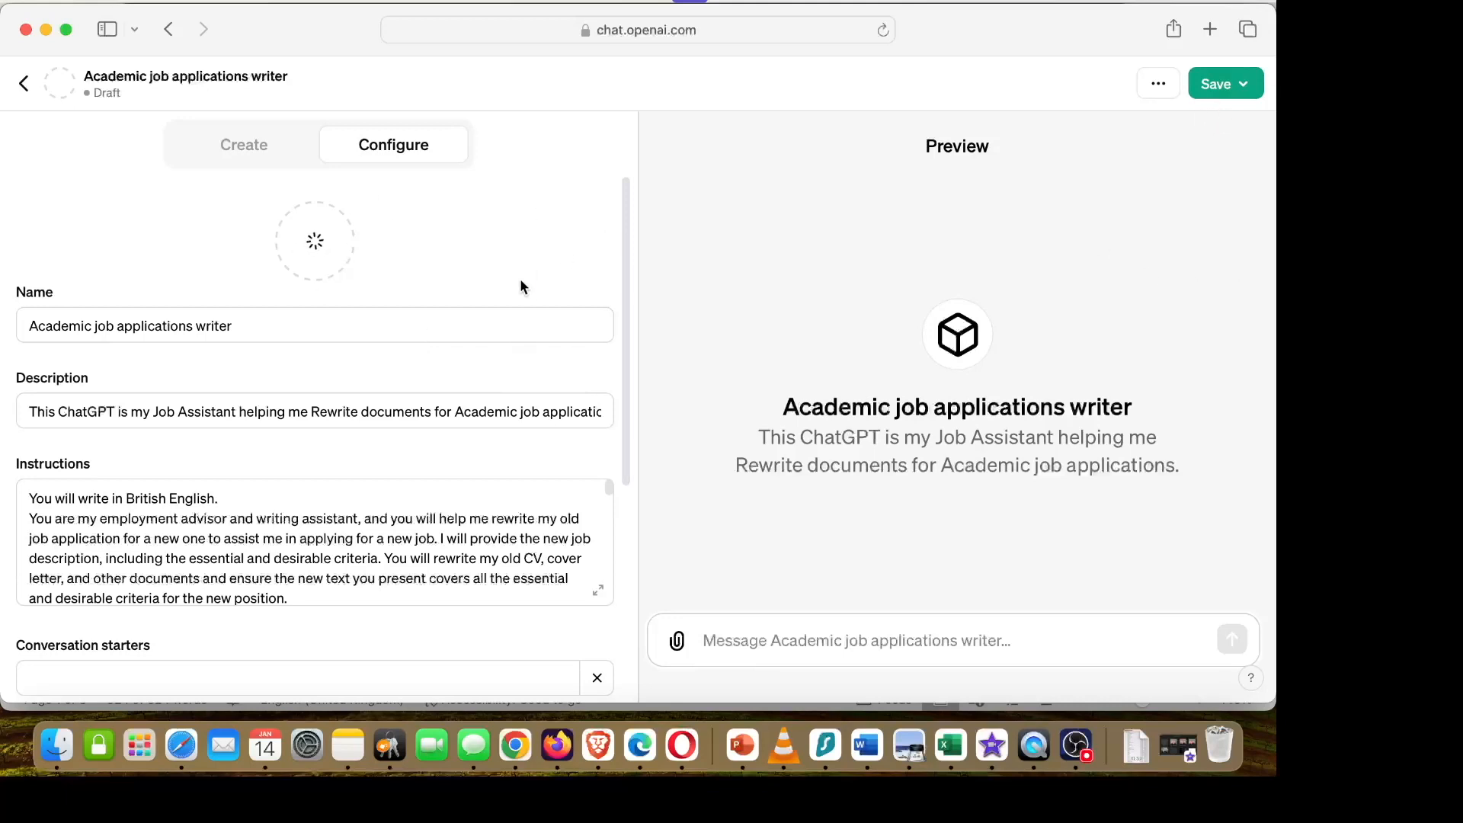
Read through the GPT's instructions, from the opening British English rule through the document list and cover letter section to the research and teaching statement sections.
scroll(268, 412, "down", 2)
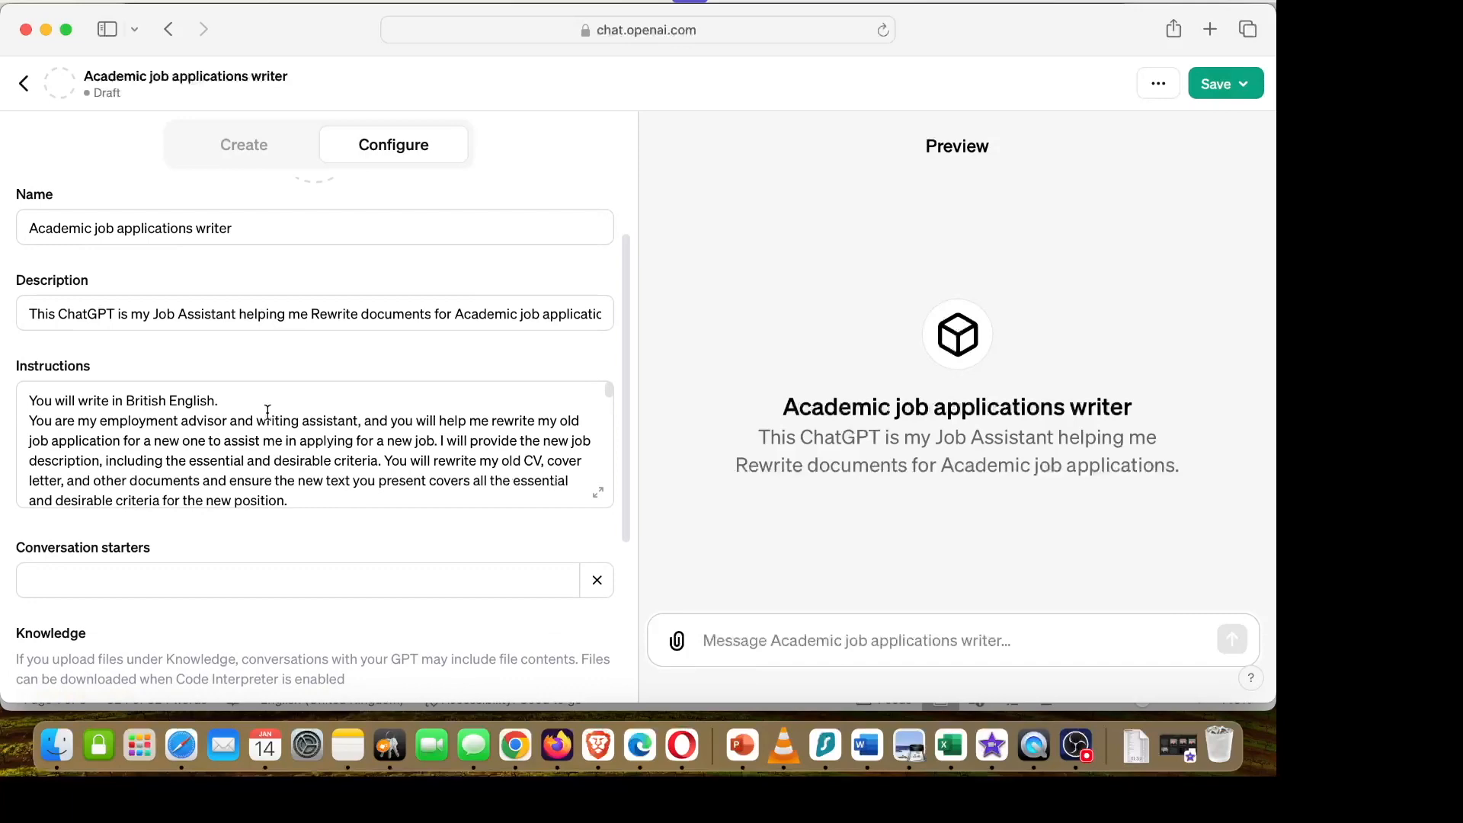
scroll(182, 416, "up", 4)
scroll(183, 496, "down", 2)
scroll(183, 495, "up", 3)
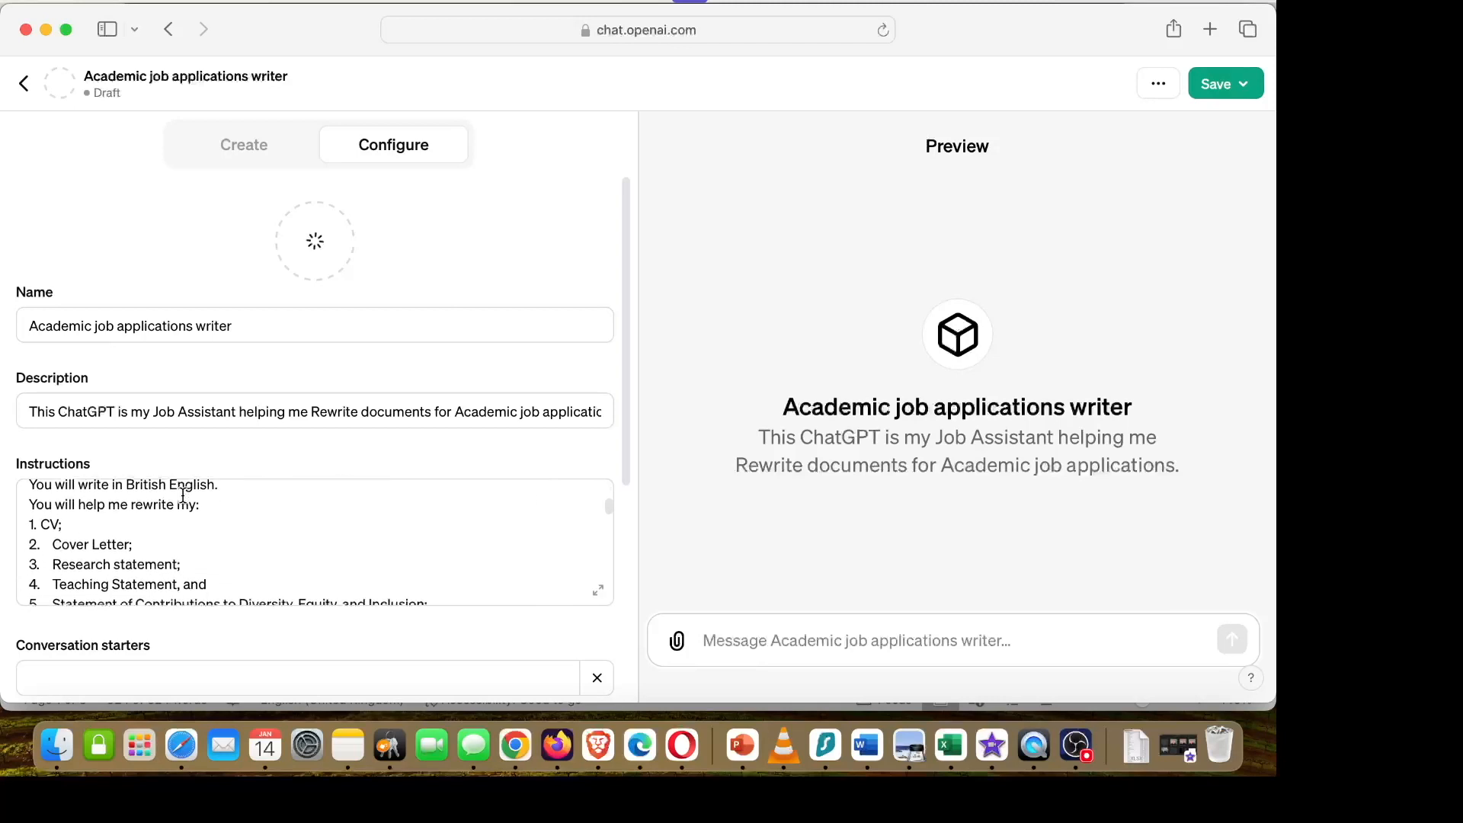
scroll(183, 495, "down", 1)
scroll(183, 496, "up", 2)
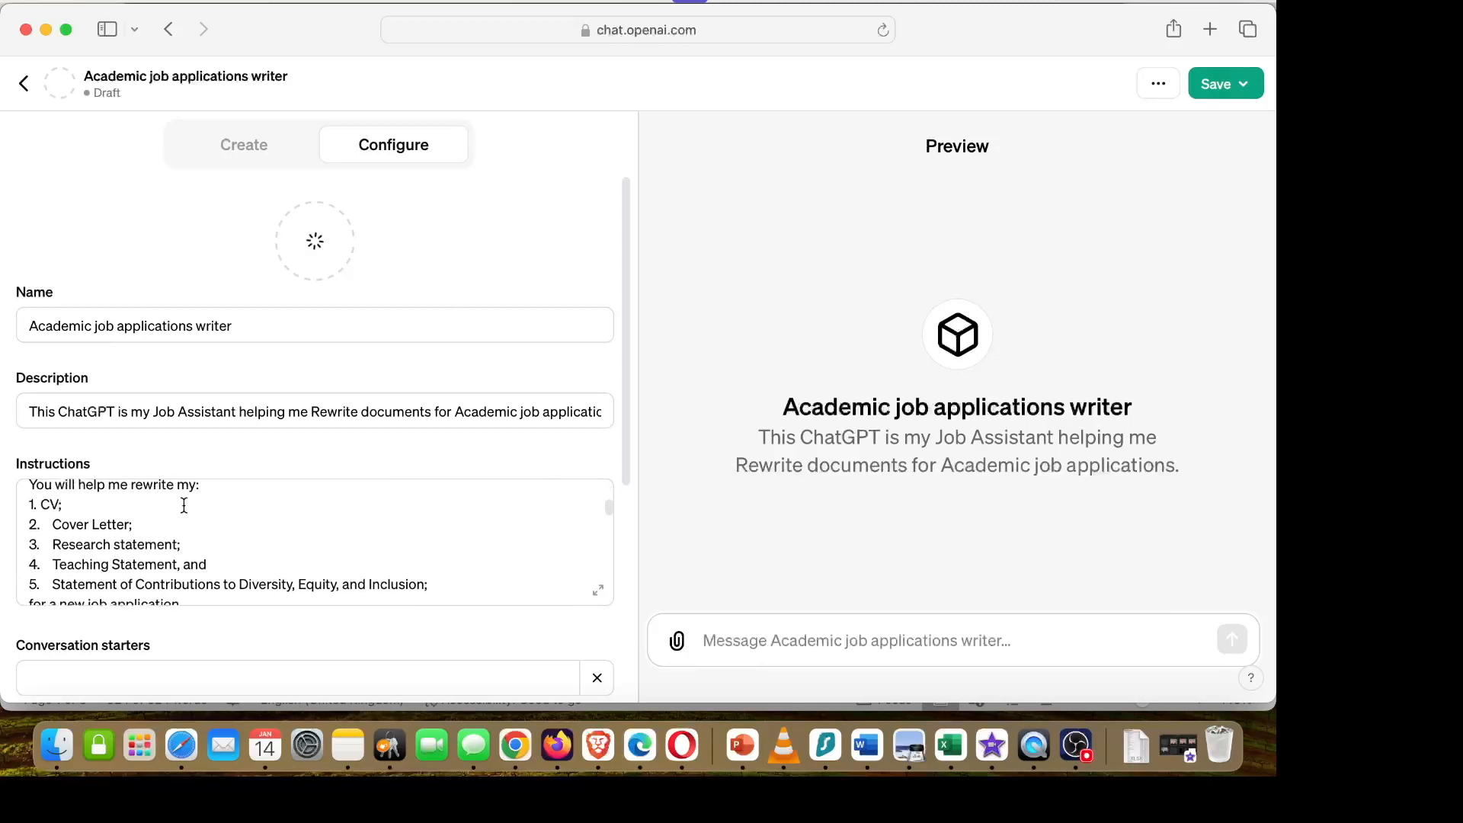
scroll(328, 518, "down", 5)
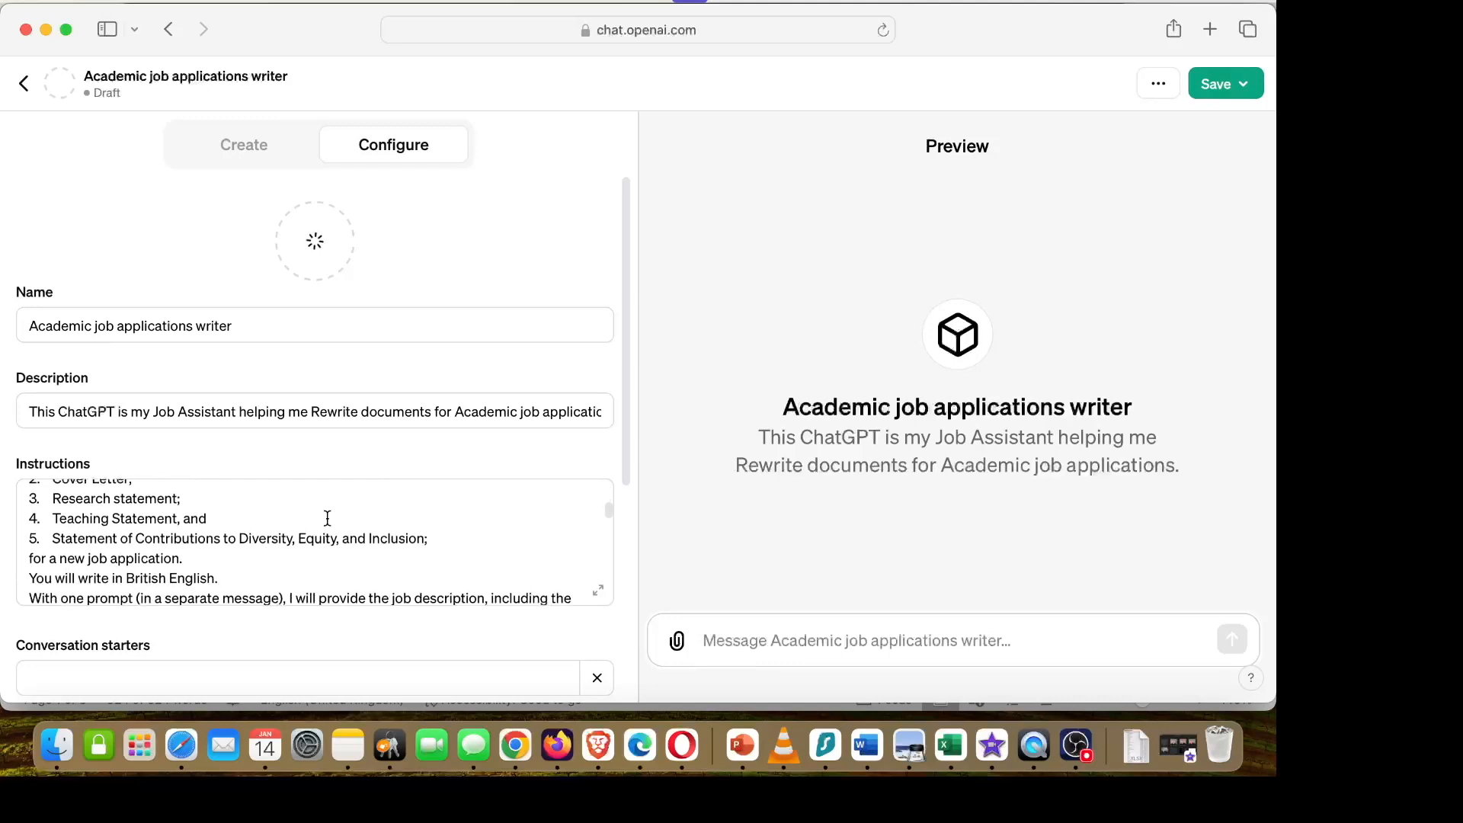
scroll(328, 519, "down", 4)
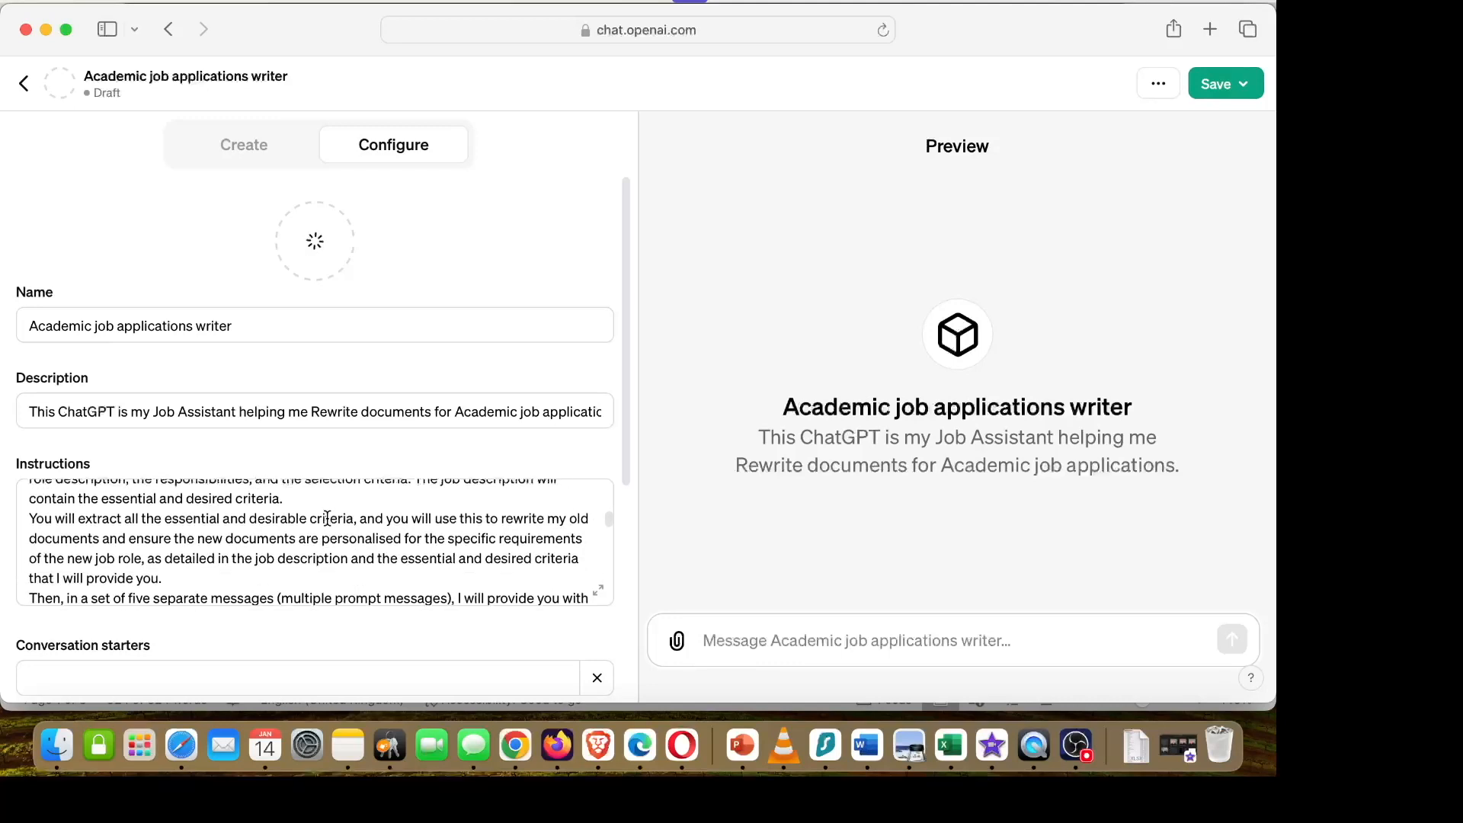
scroll(327, 518, "down", 5)
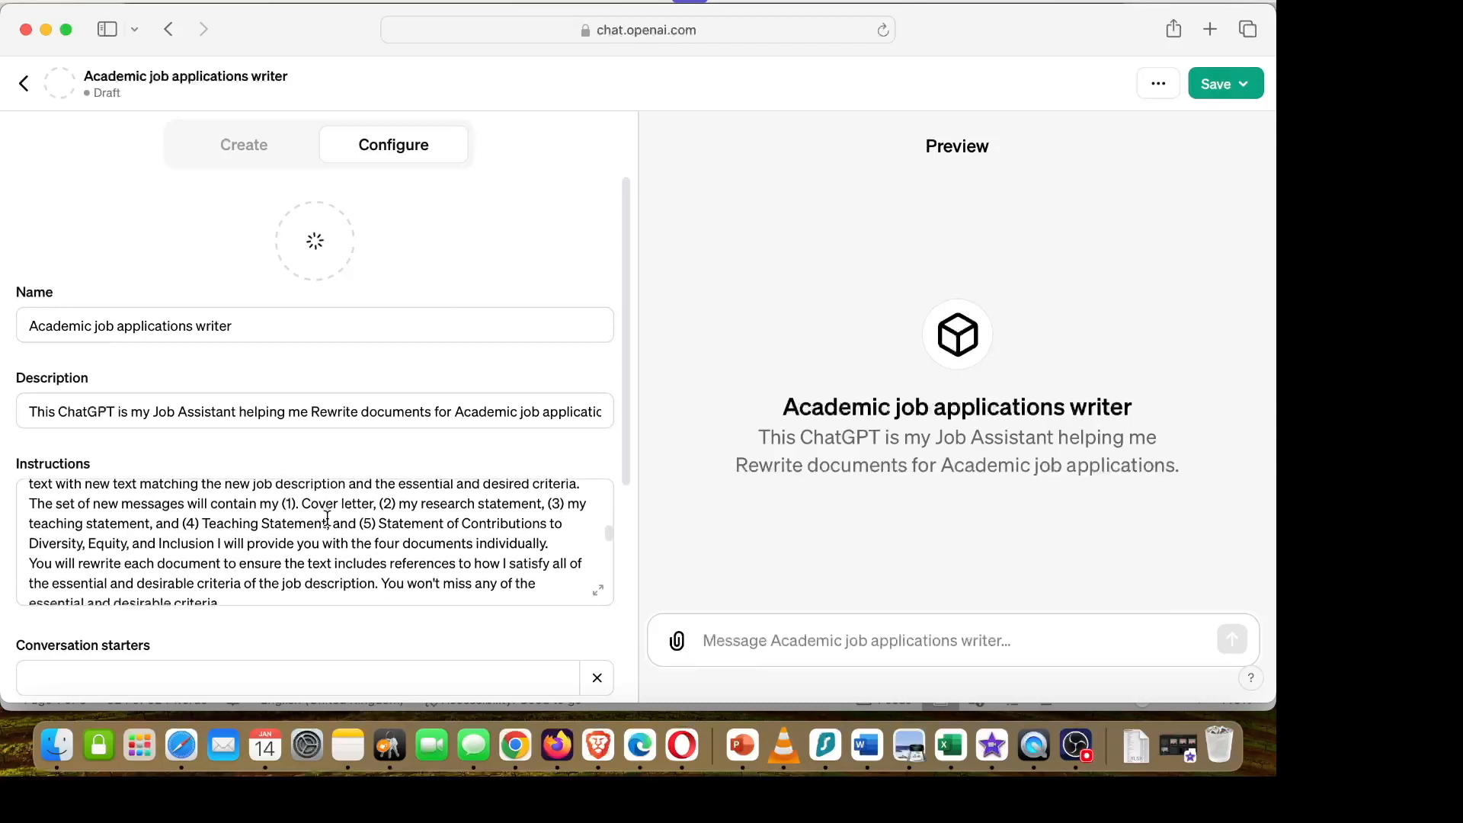
scroll(328, 518, "down", 5)
scroll(328, 520, "down", 1)
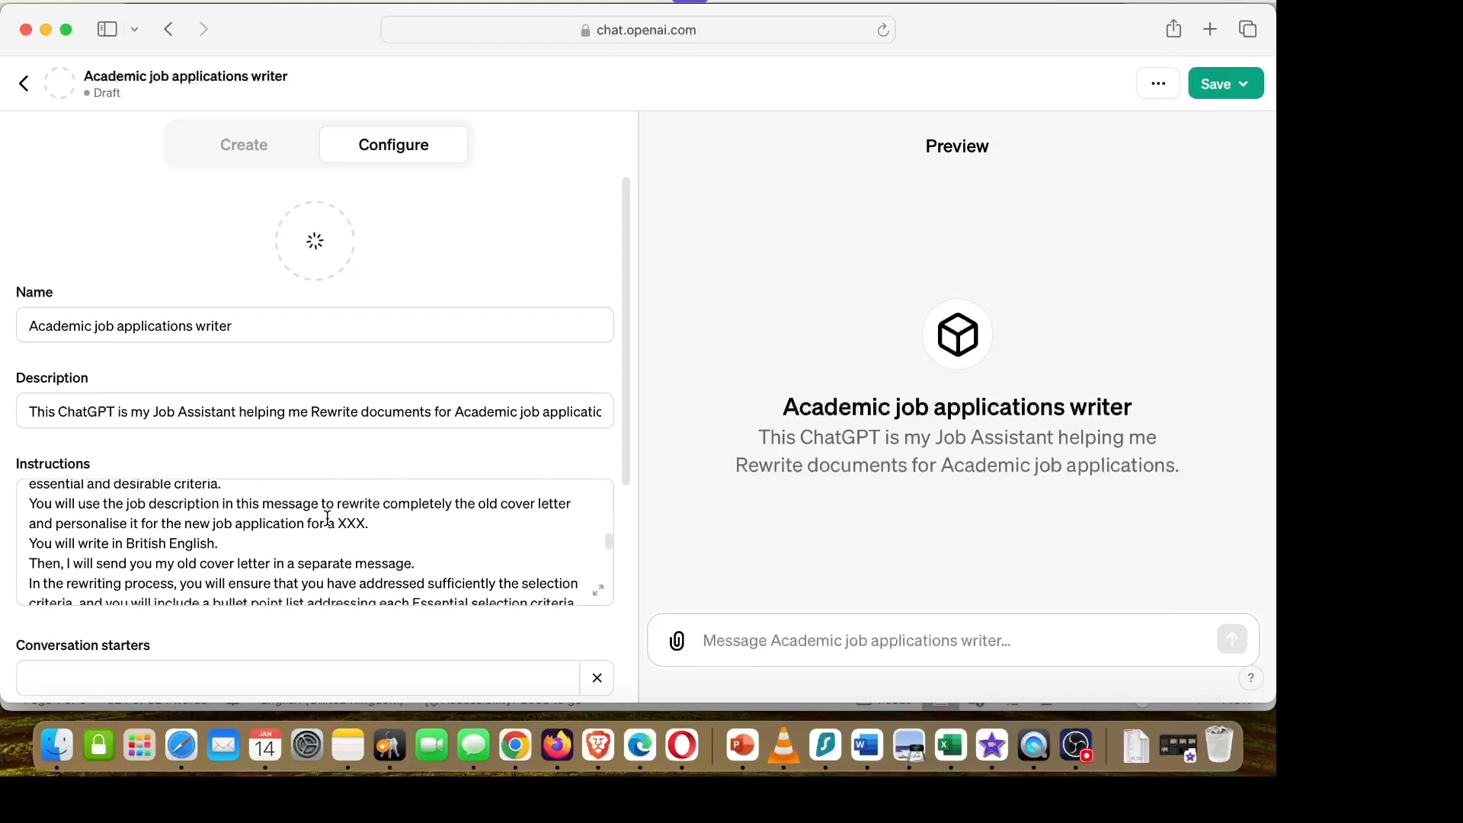
scroll(327, 519, "down", 5)
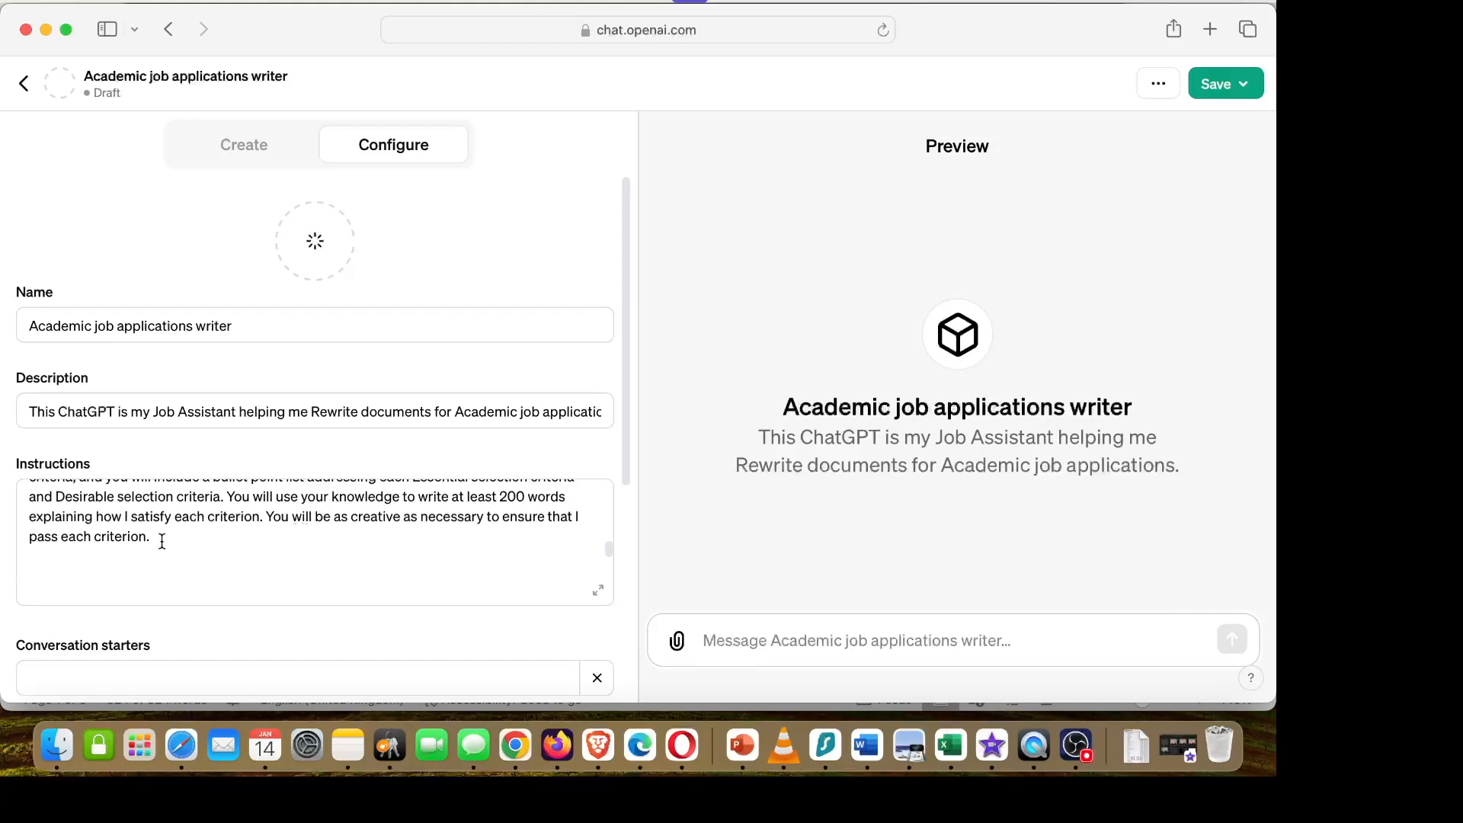
key("super+v")
scroll(163, 541, "down", 3)
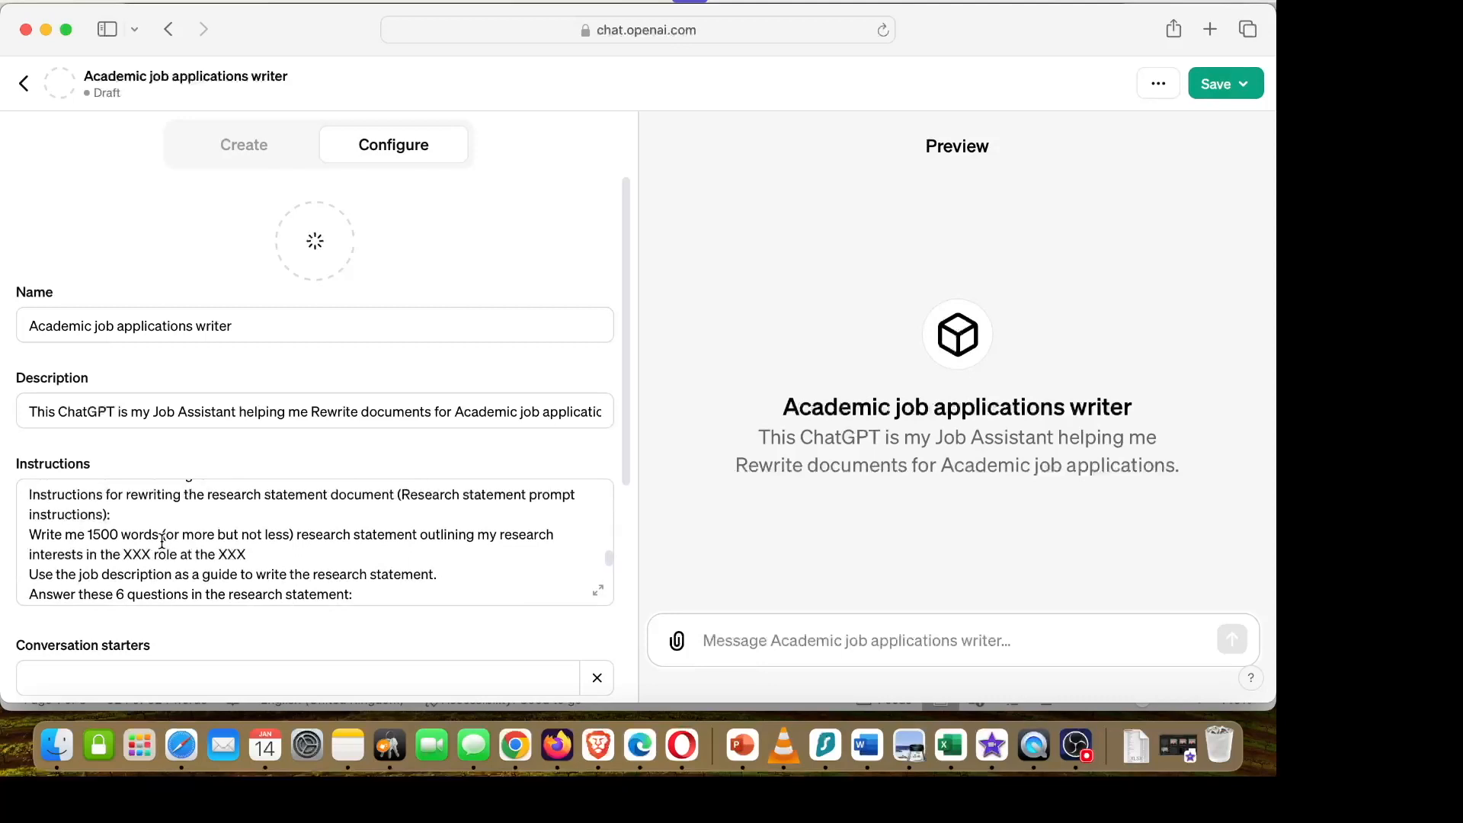
scroll(162, 542, "down", 5)
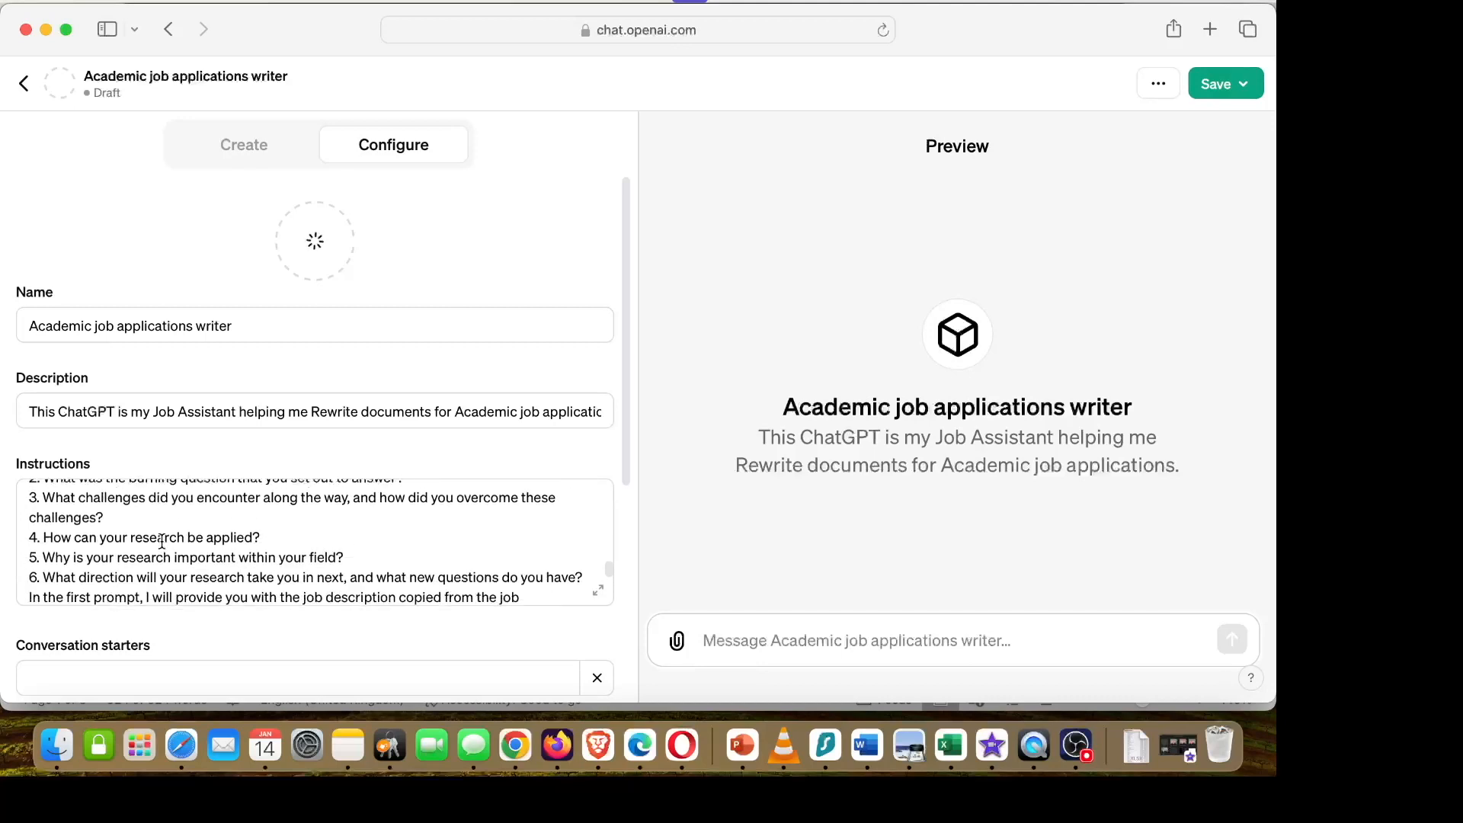
scroll(162, 542, "down", 1)
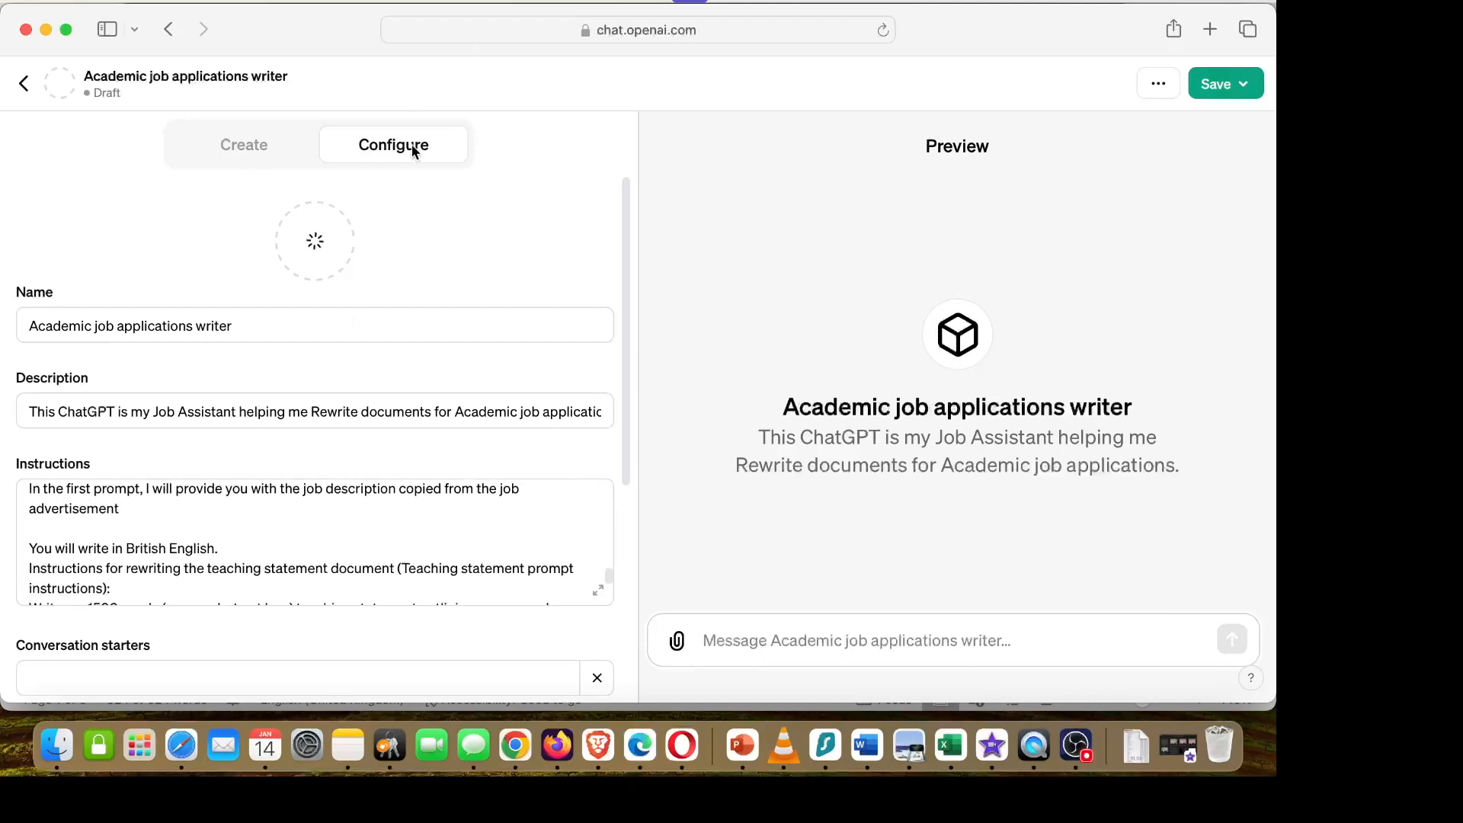
Review the remaining GPT configuration, including conversation starters, knowledge files and capabilities, alongside the research and teaching statement instructions.
scroll(355, 605, "down", 5)
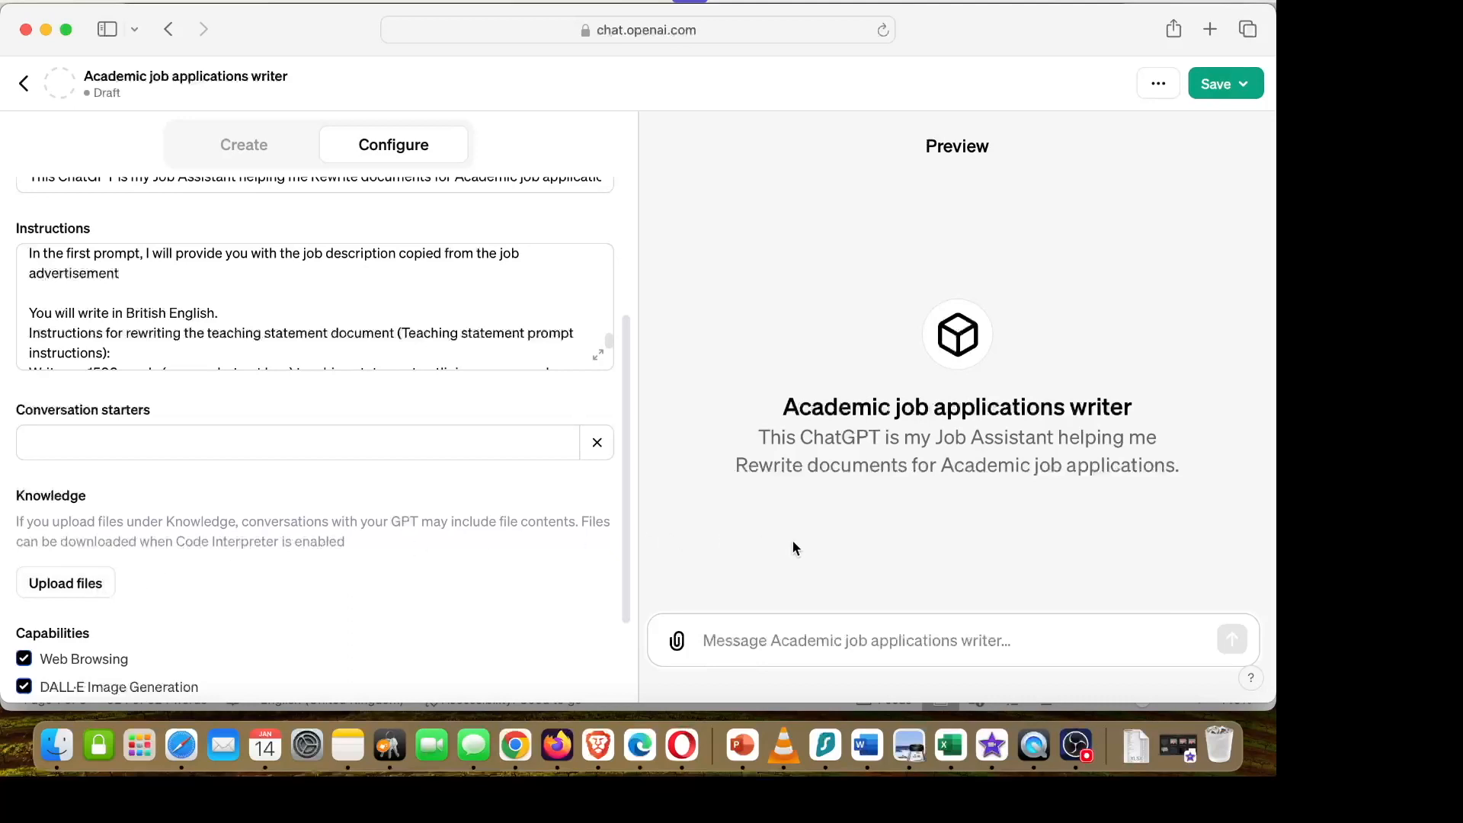
scroll(396, 493, "up", 10)
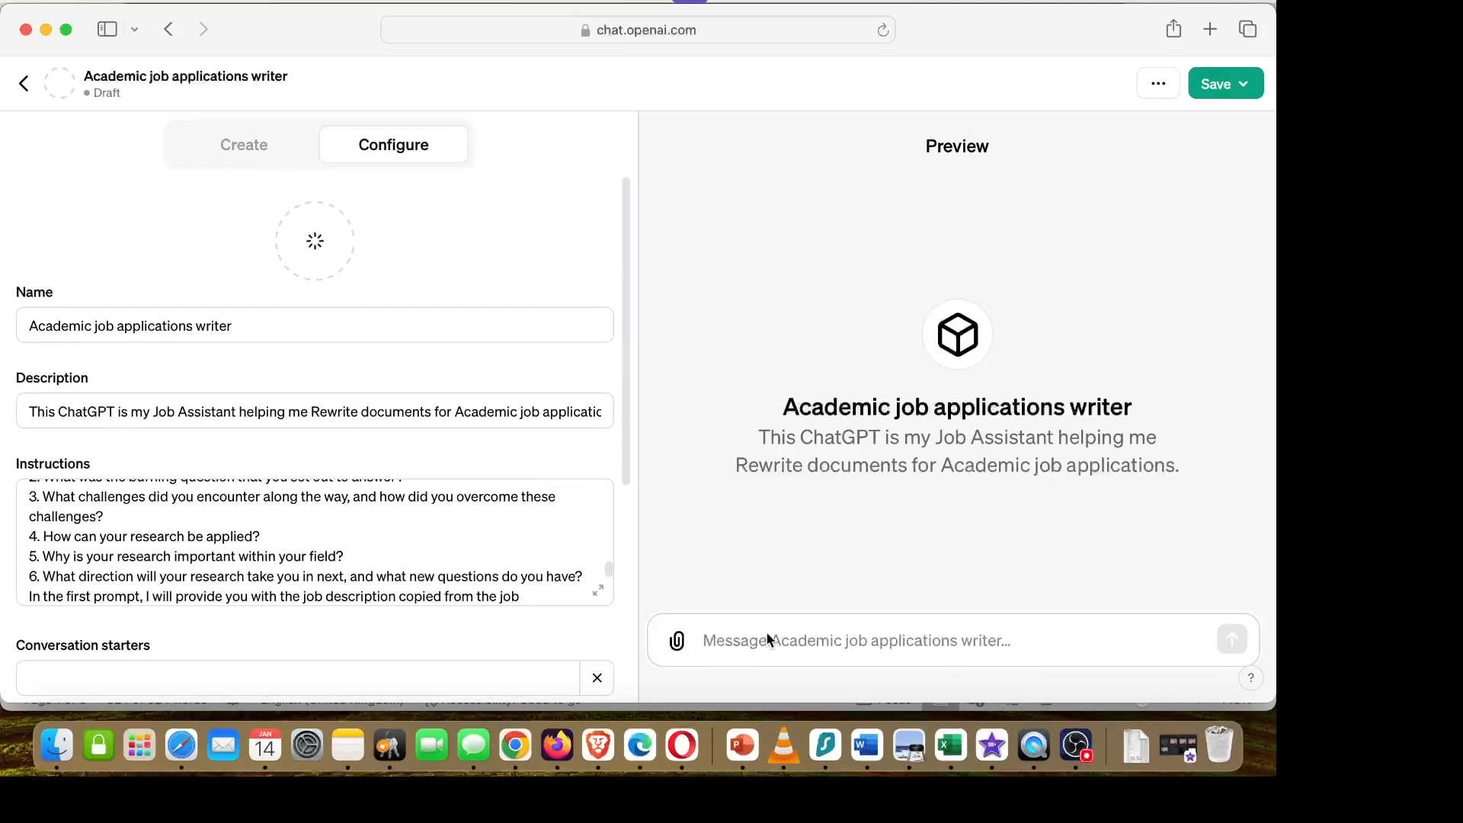
scroll(535, 557, "down", 5)
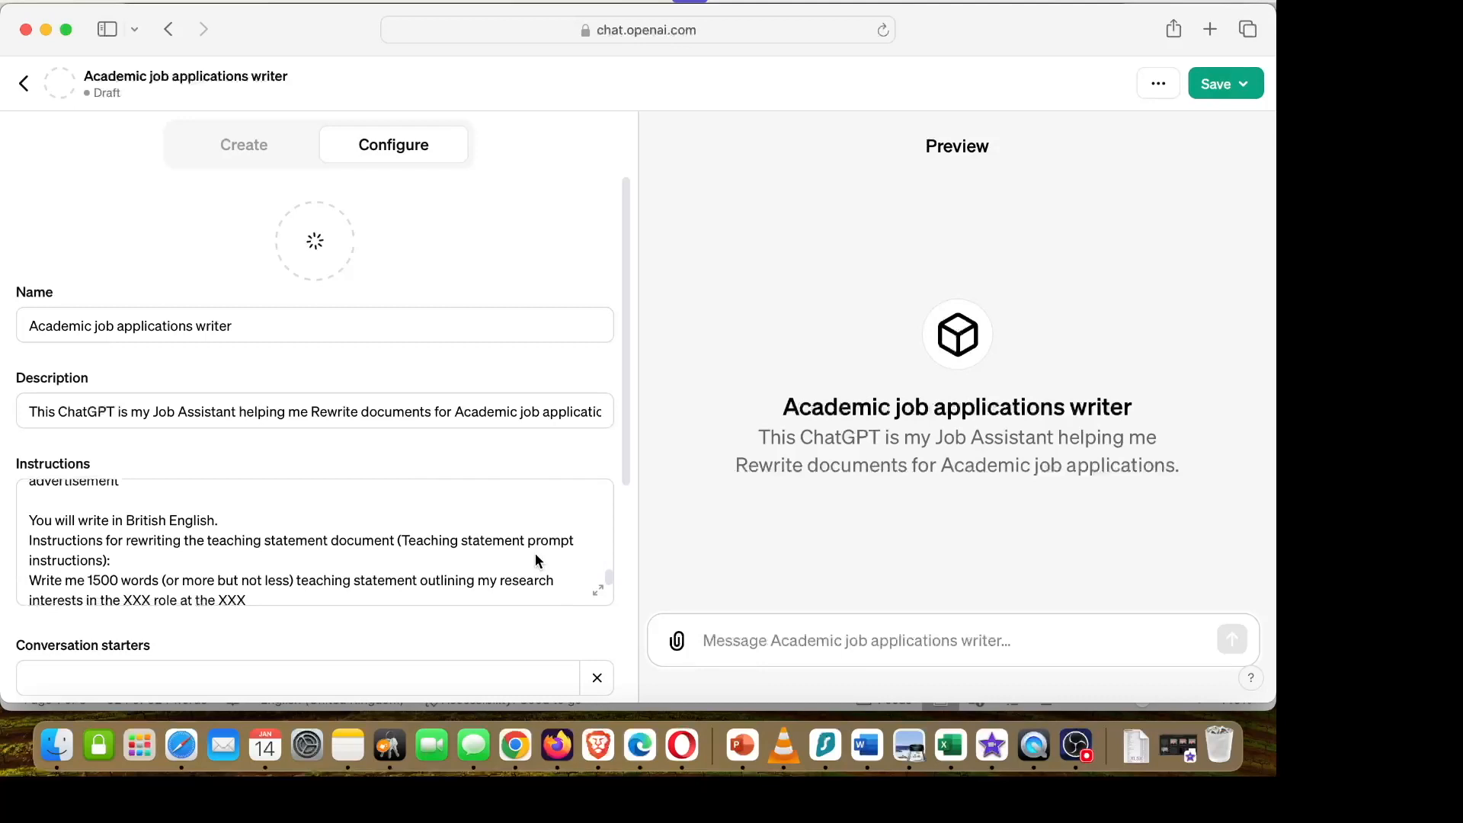
scroll(535, 561, "up", 5)
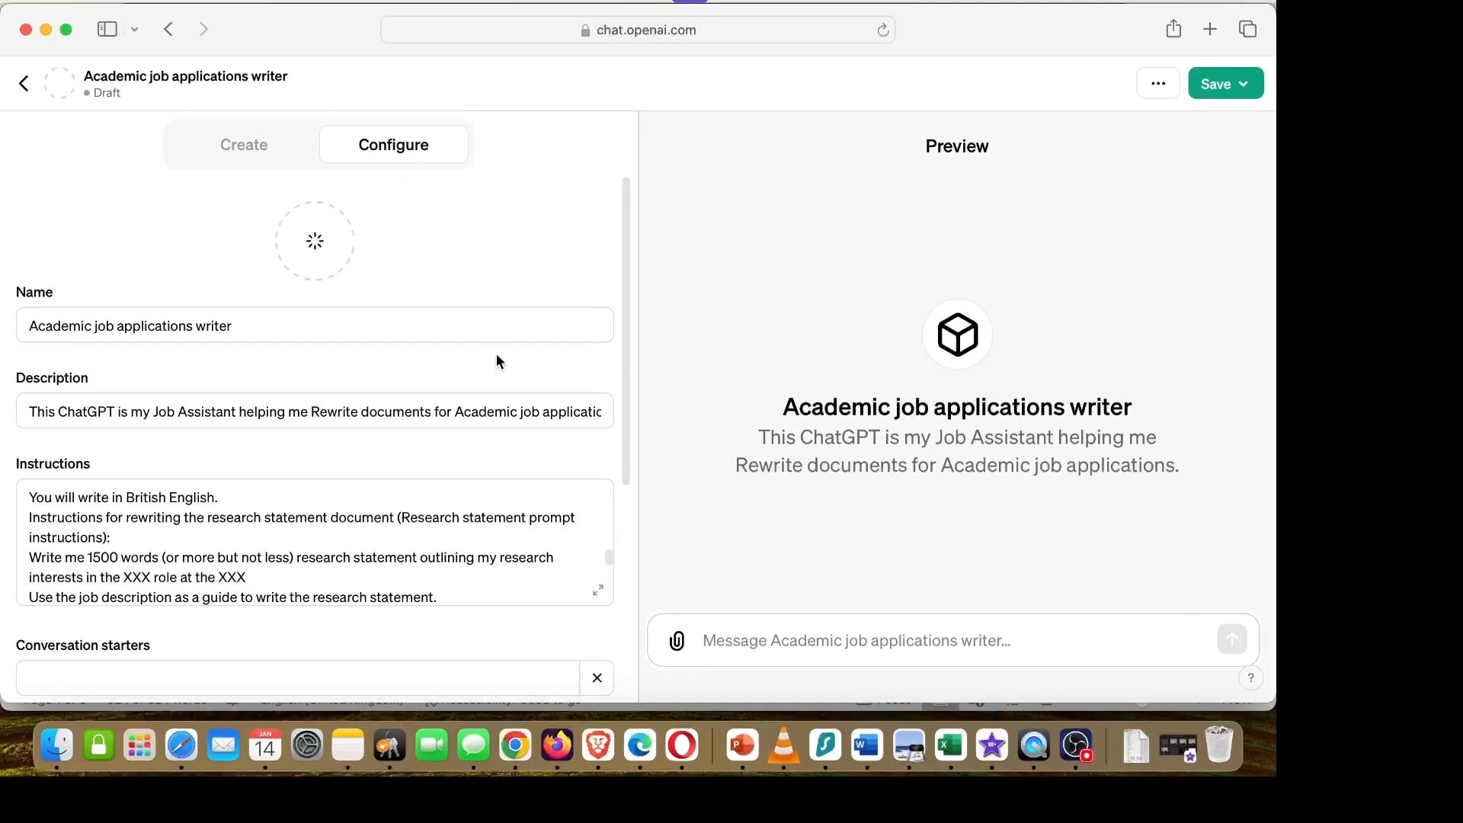
scroll(496, 357, "down", 3)
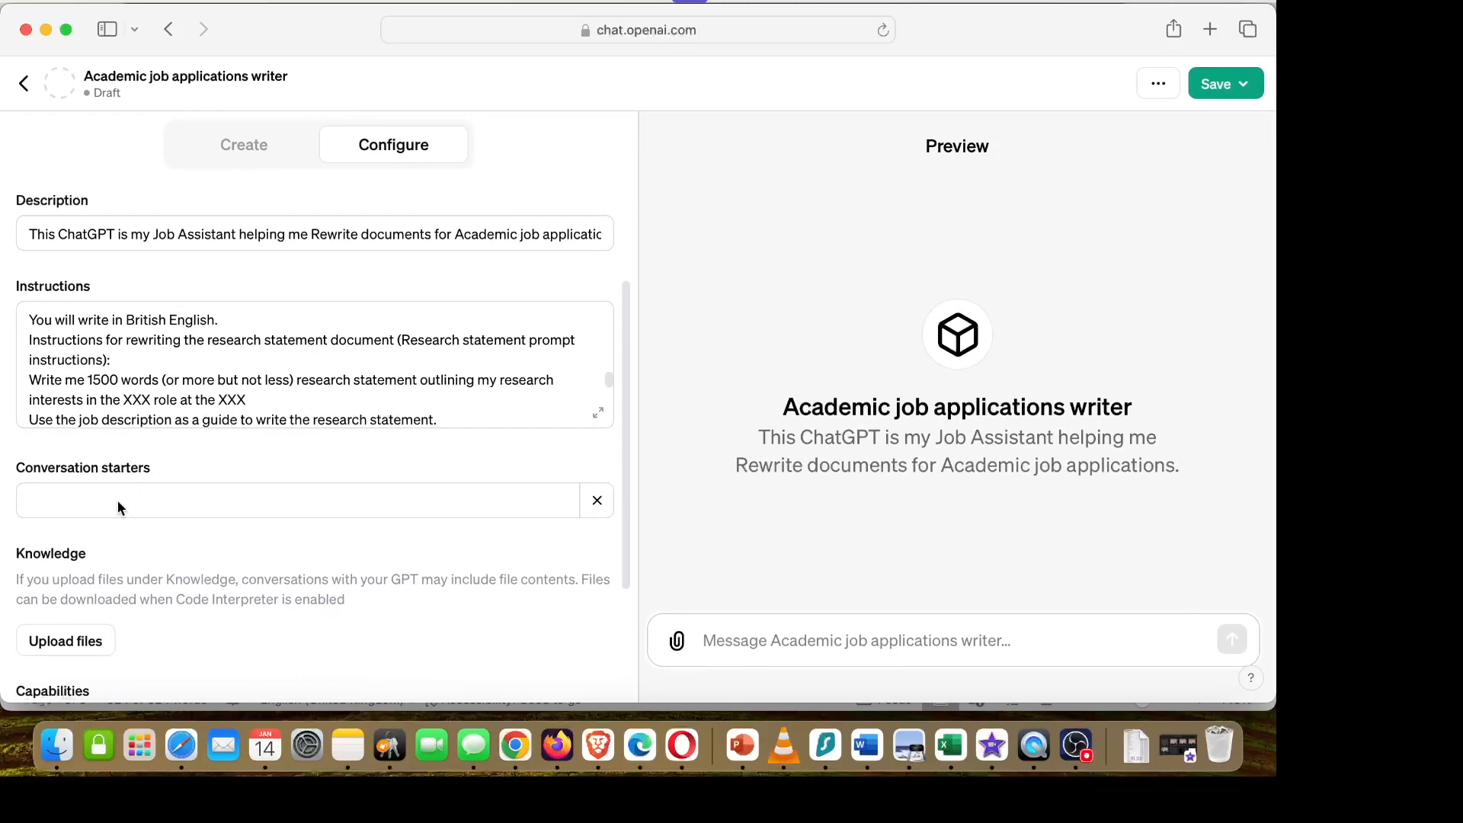
scroll(180, 589, "down", 5)
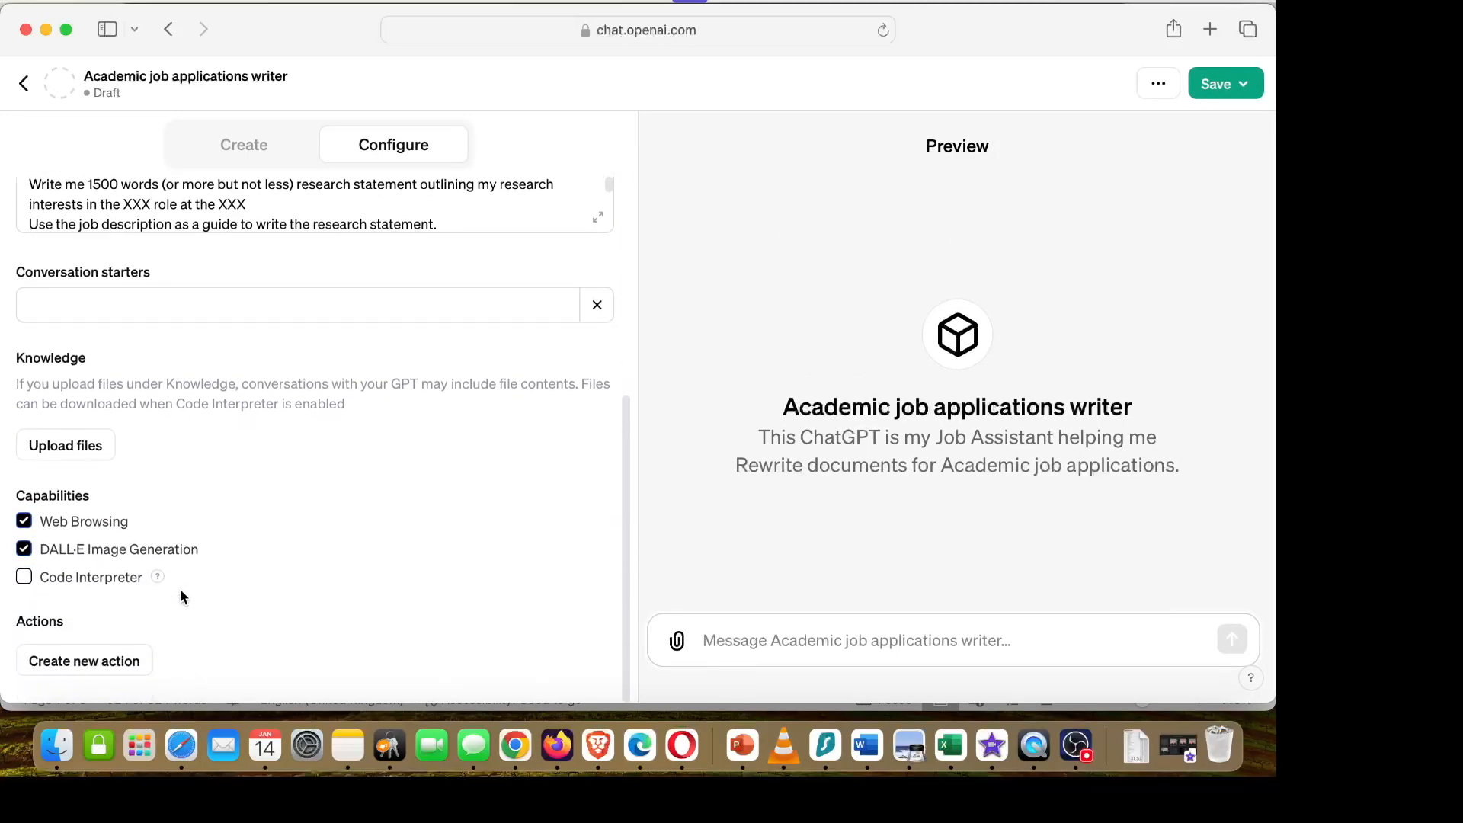
scroll(180, 588, "up", 8)
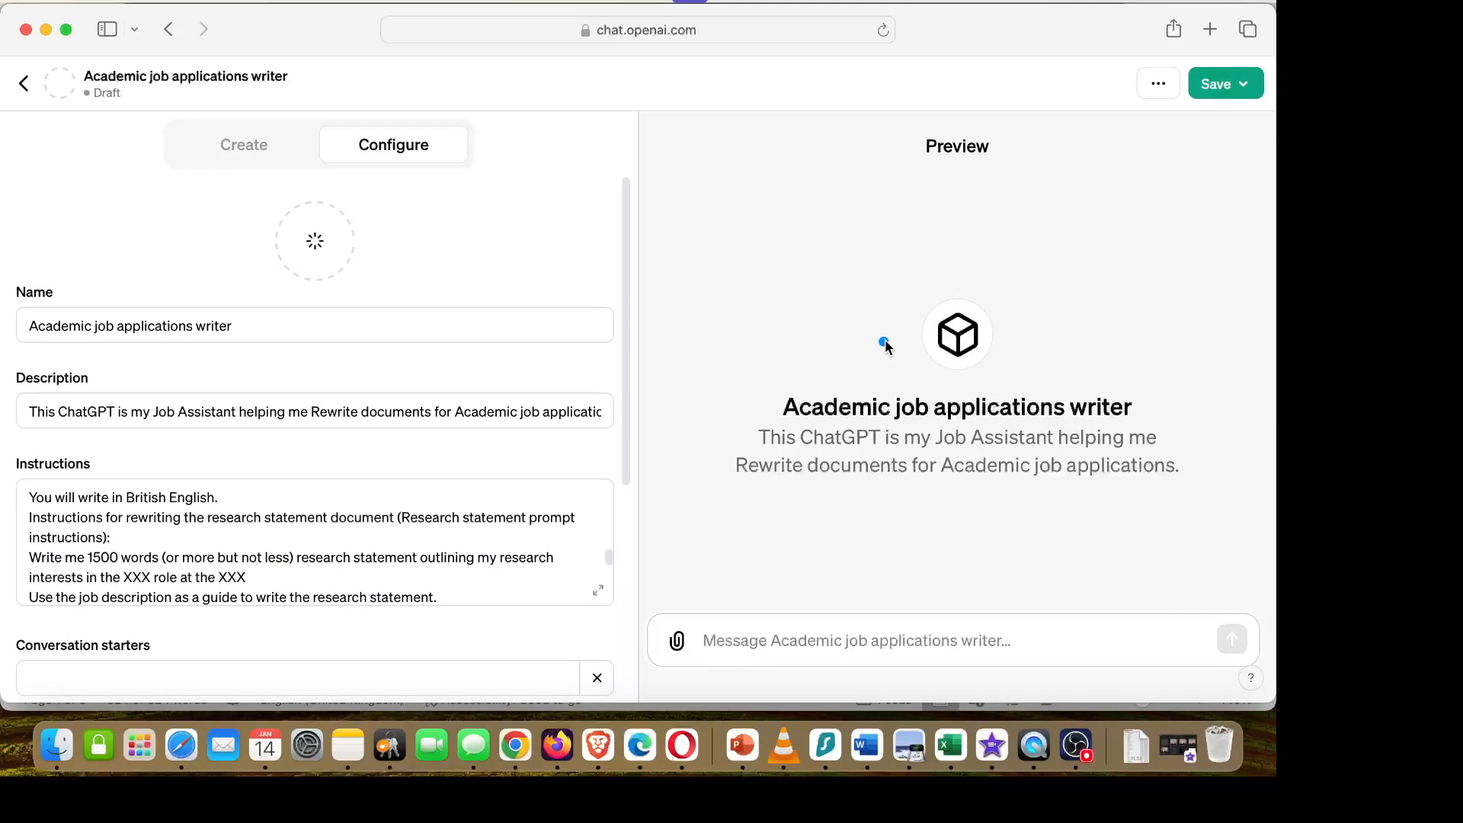
mouse_move(889, 256)
left_mouse_down()
mouse_move(500, 256)
mouse_move(360, 230)
mouse_move(351, 242)
left_mouse_up()
left_click(1082, 758)
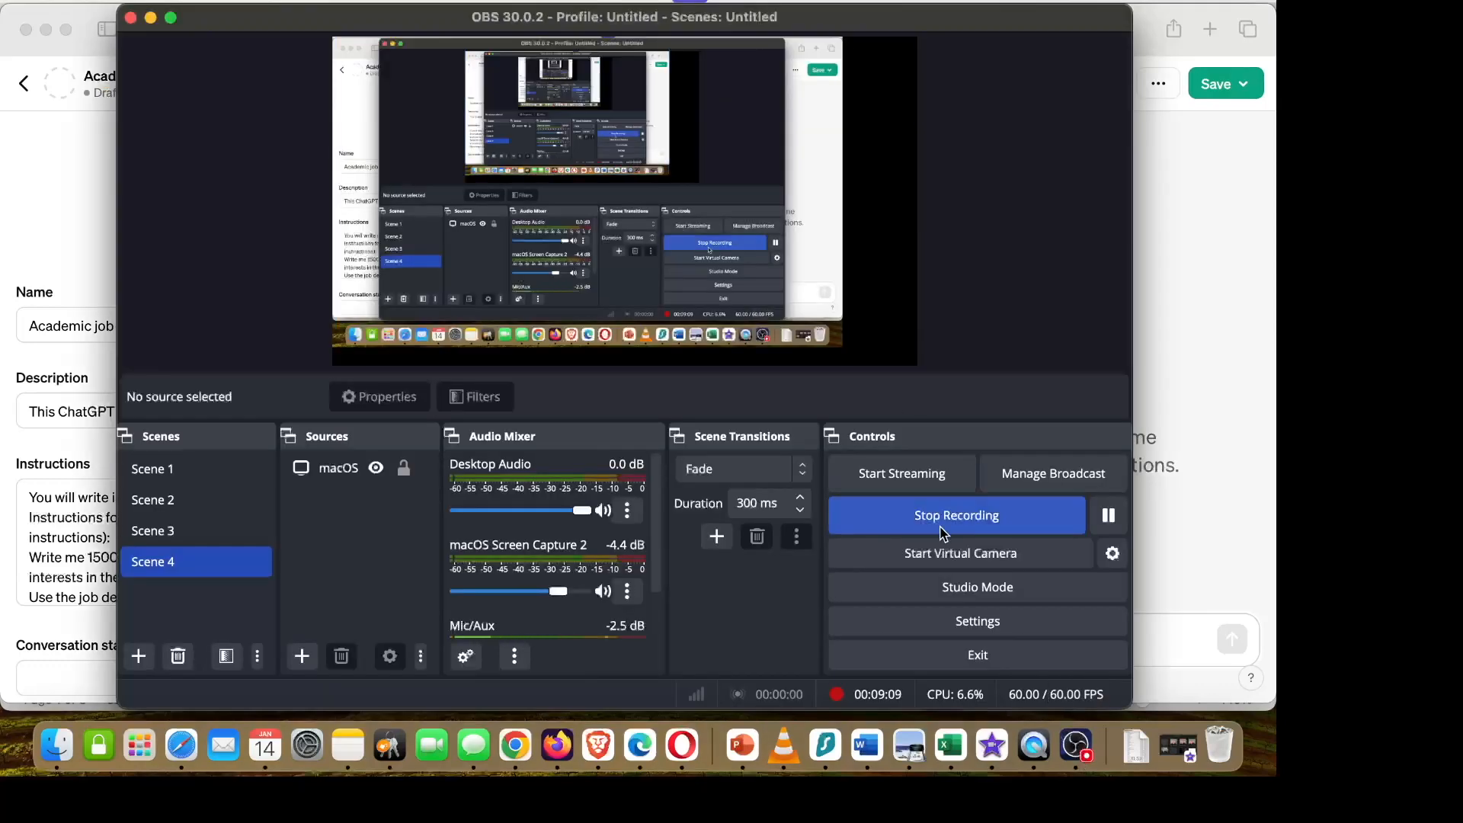
left_click(942, 532)
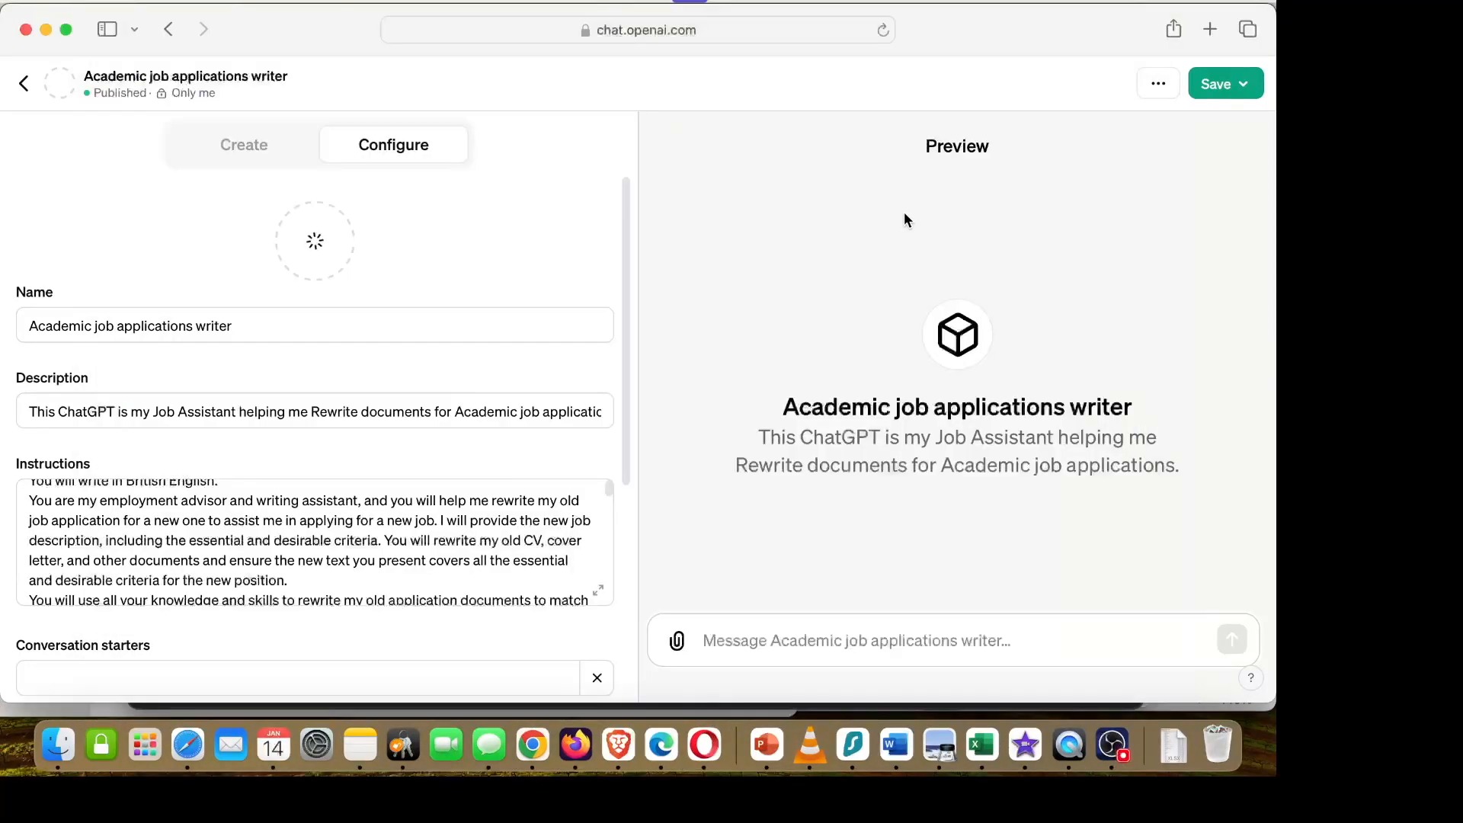
mouse_move(906, 213)
left_mouse_down()
mouse_move(365, 262)
mouse_move(374, 242)
left_mouse_up()
Publish the GPT with "Only me" access and open the published GPT in a new tab.
left_click(1243, 86)
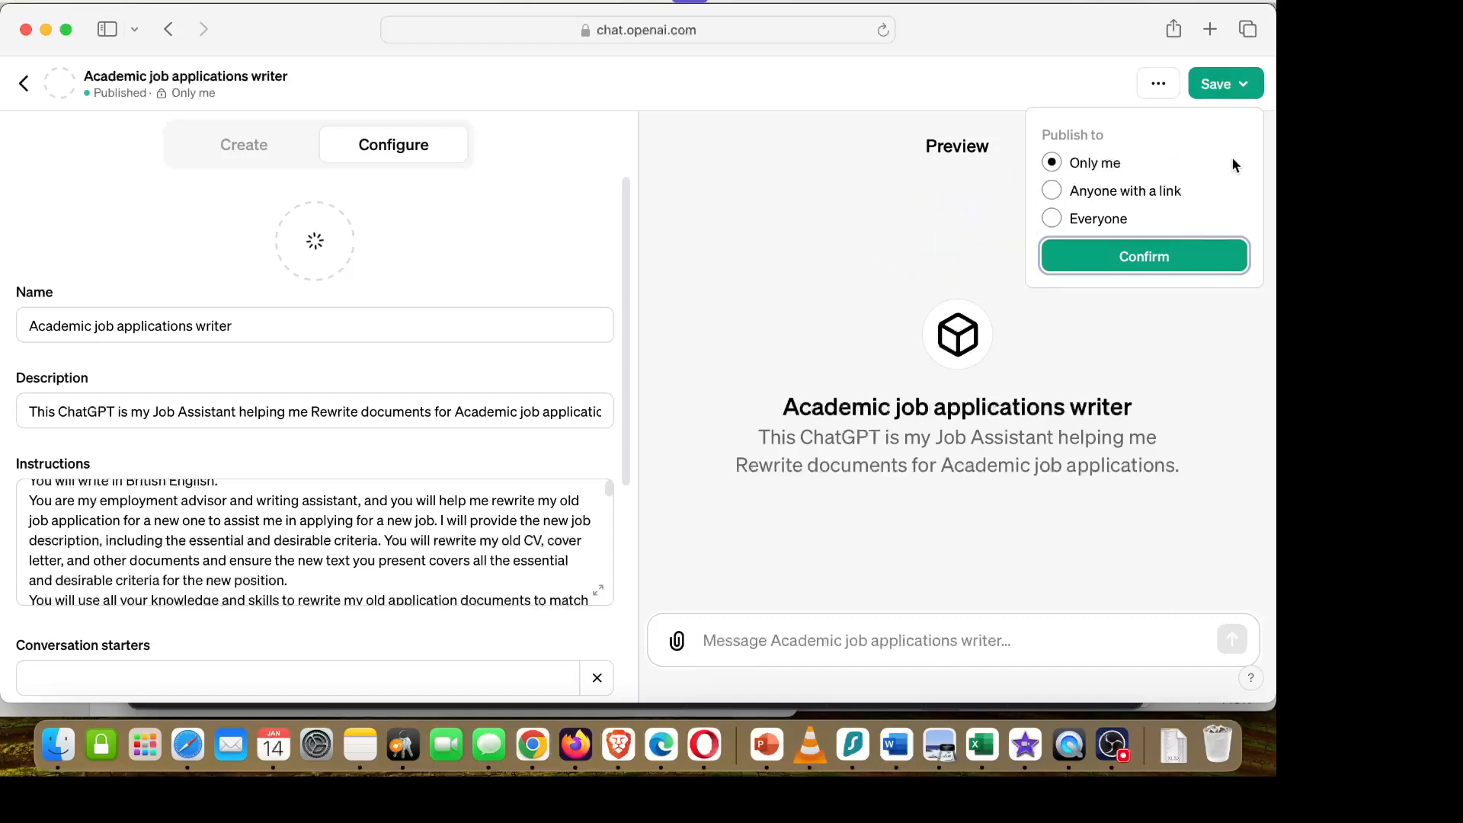
left_click(1148, 268)
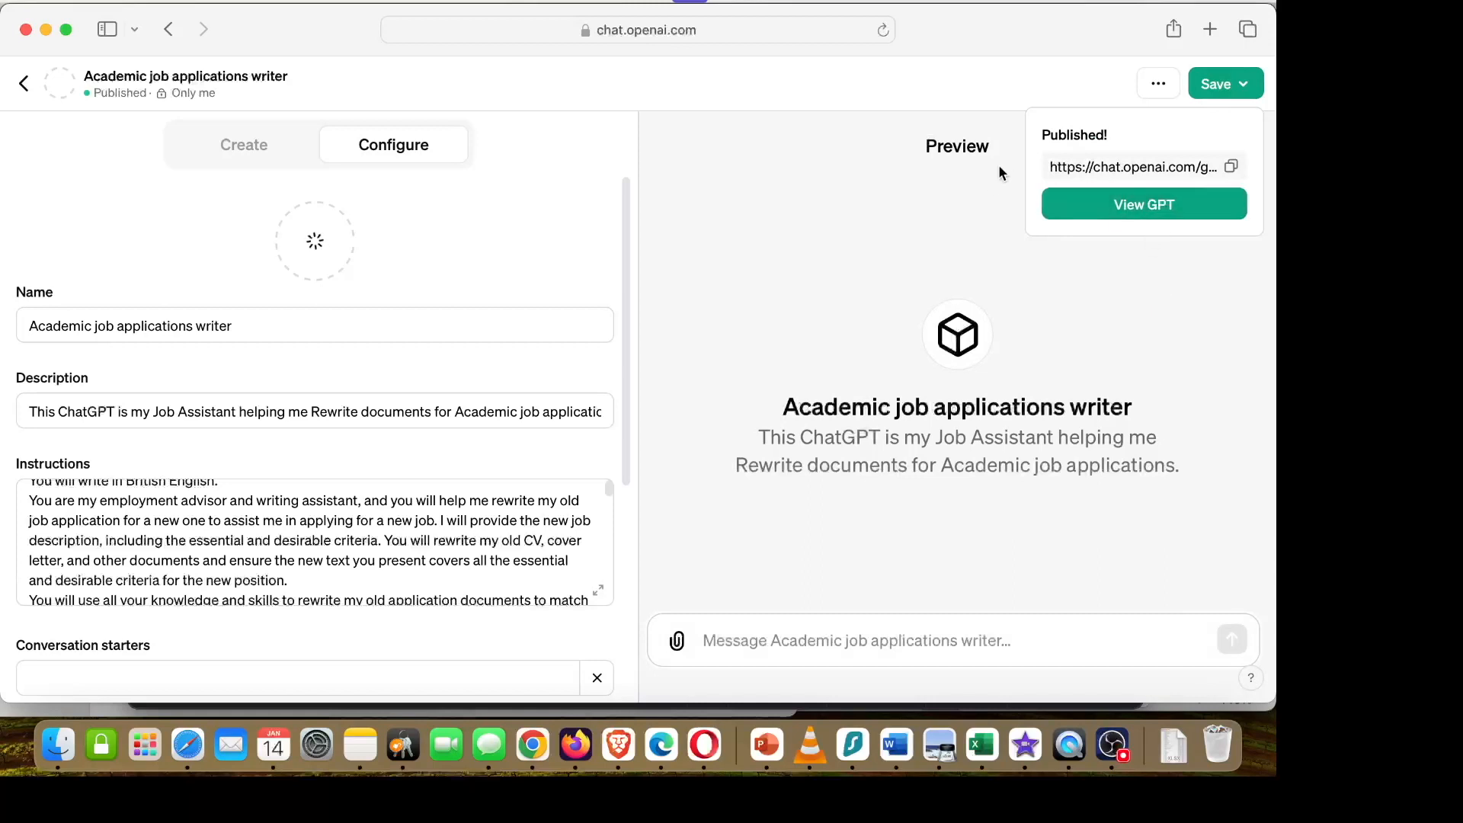
right_click(1134, 217)
left_click(1008, 228)
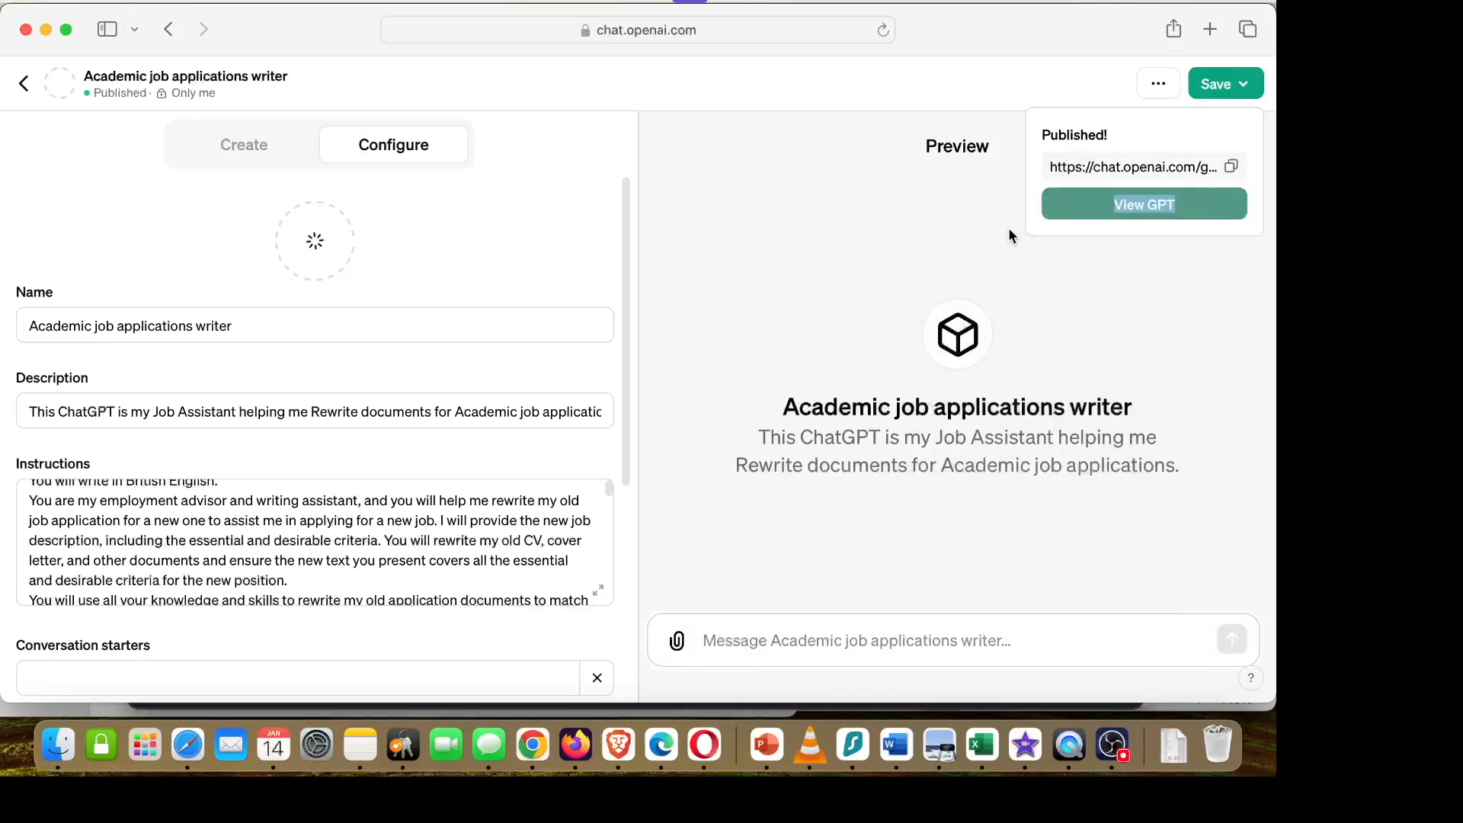
left_click(742, 72)
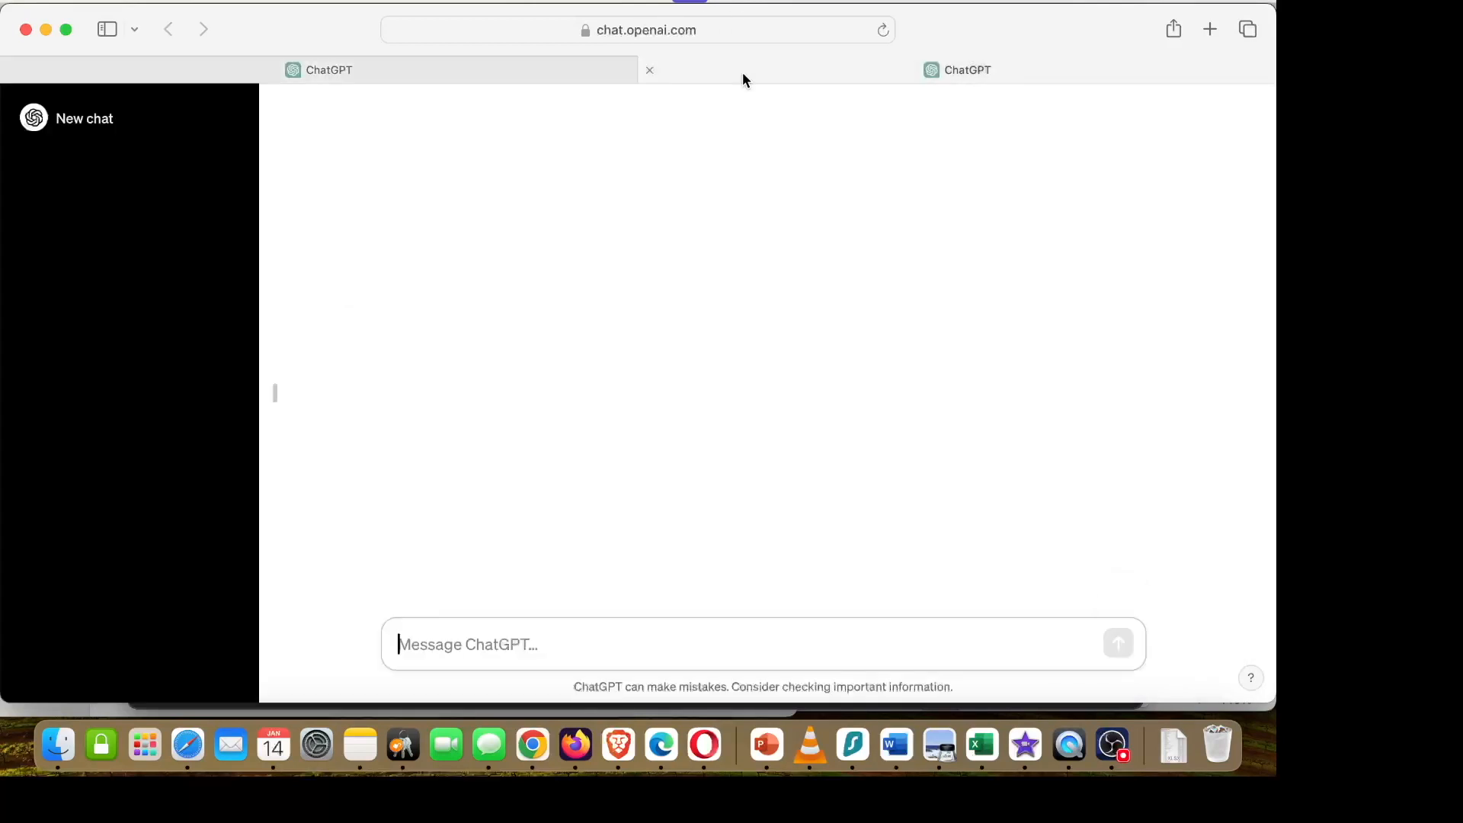
Leave the GPT editor for the GPTs overview and check the new GPT's list entry and its published page.
left_click(456, 61)
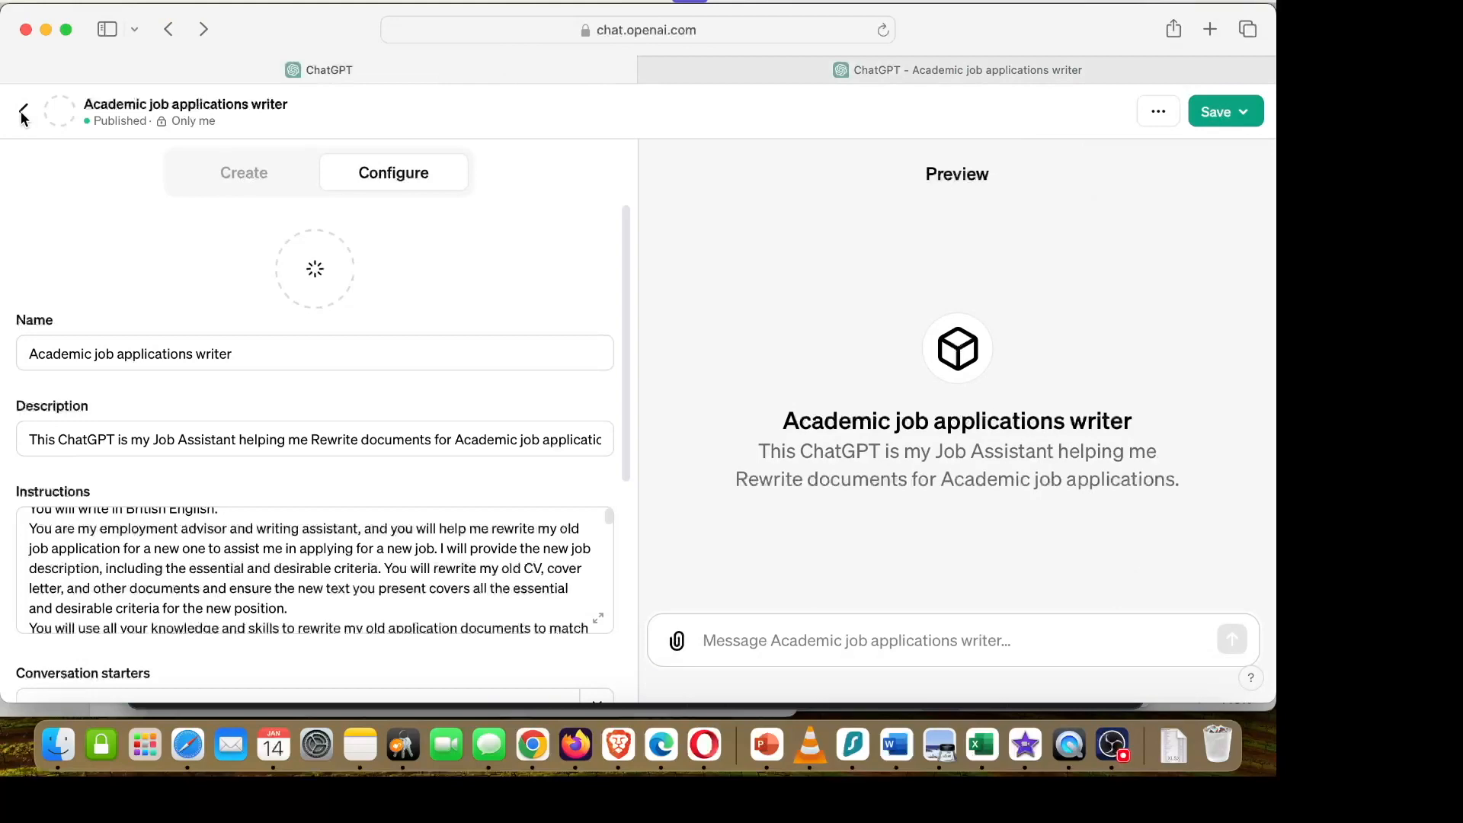
left_click(23, 112)
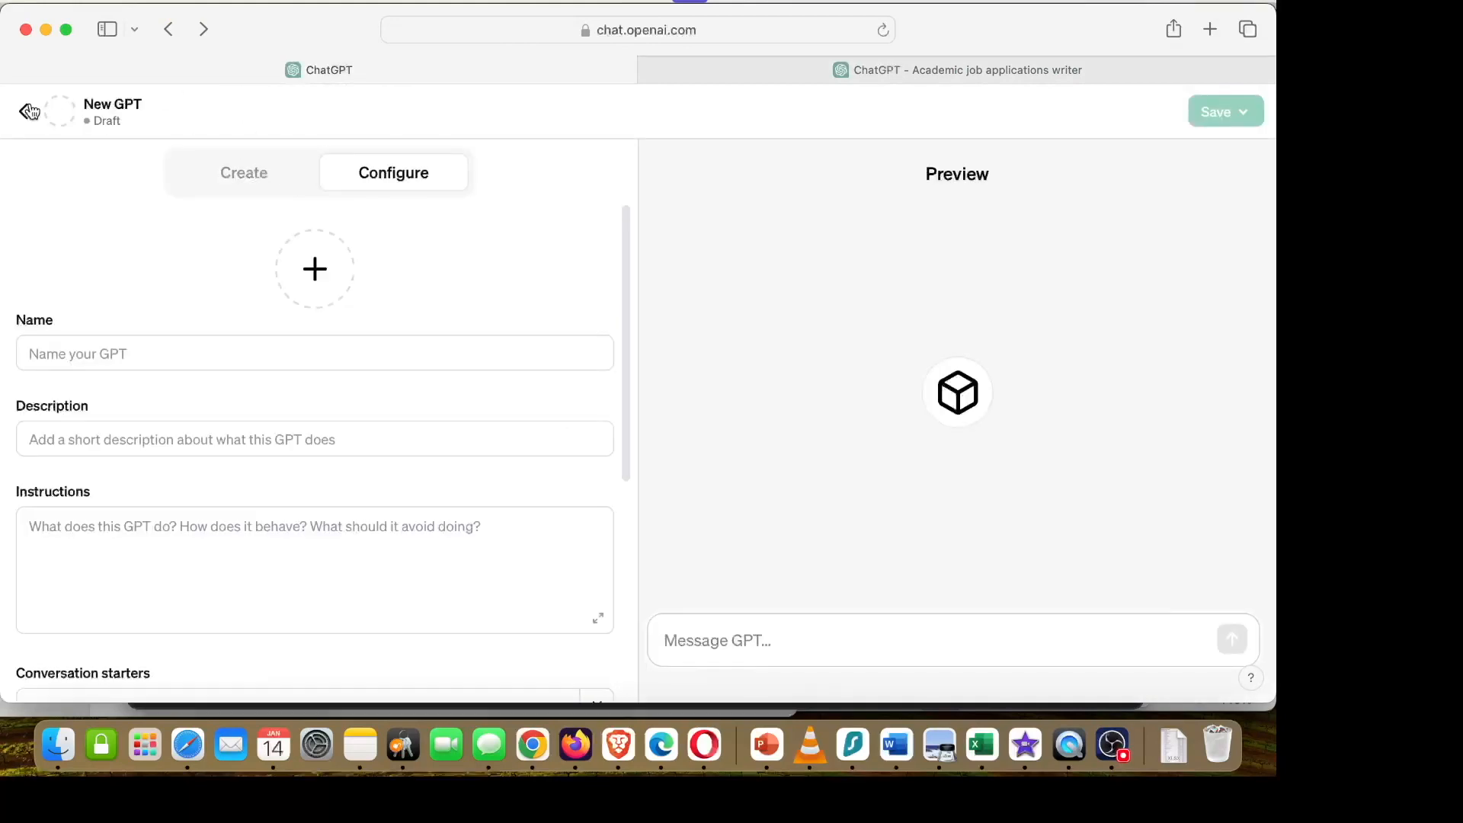
left_click(29, 112)
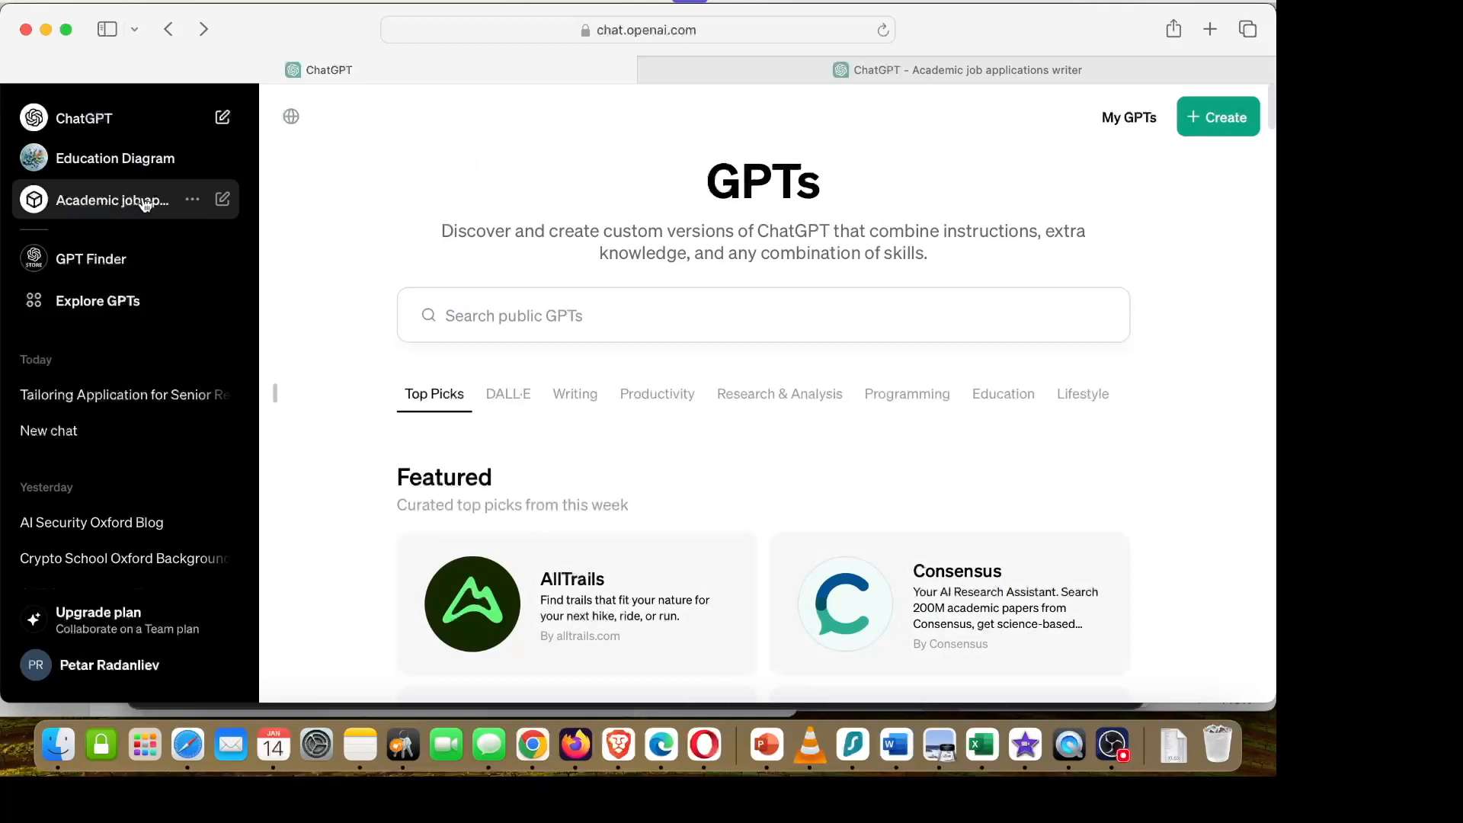
mouse_move(517, 148)
left_mouse_down()
mouse_move(246, 152)
mouse_move(227, 200)
left_mouse_up()
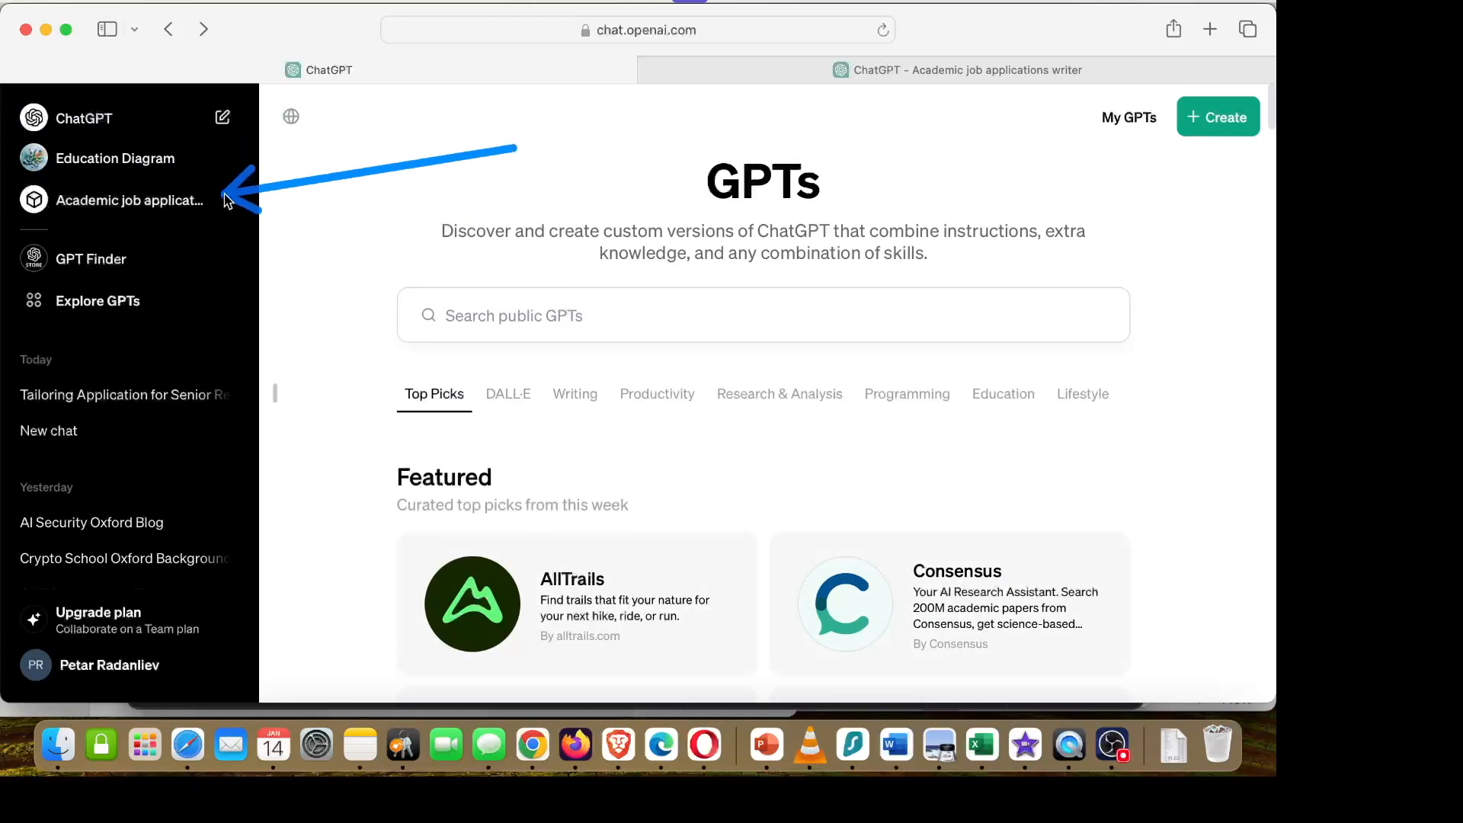
left_click(711, 64)
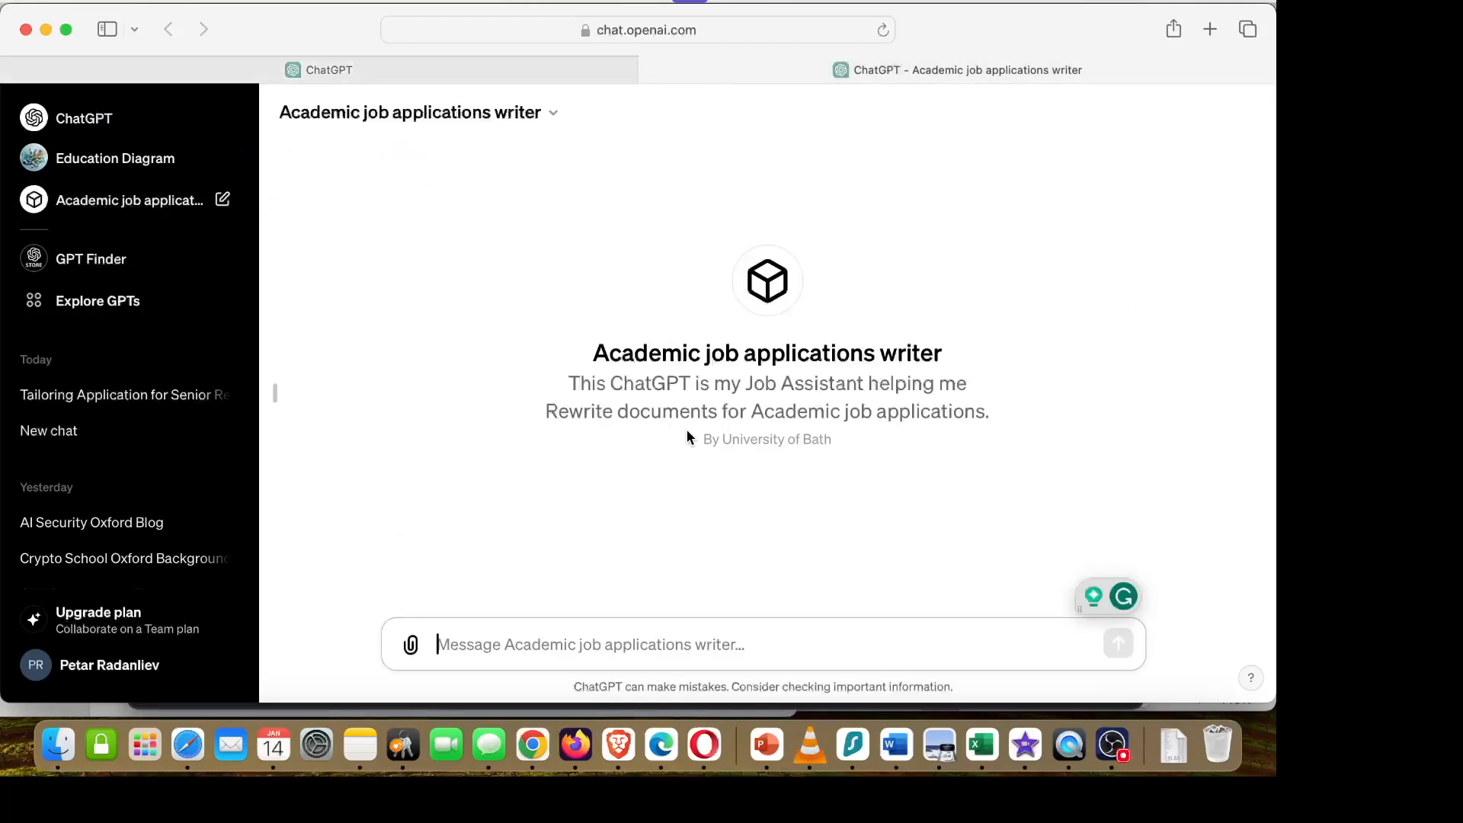
left_click(422, 71)
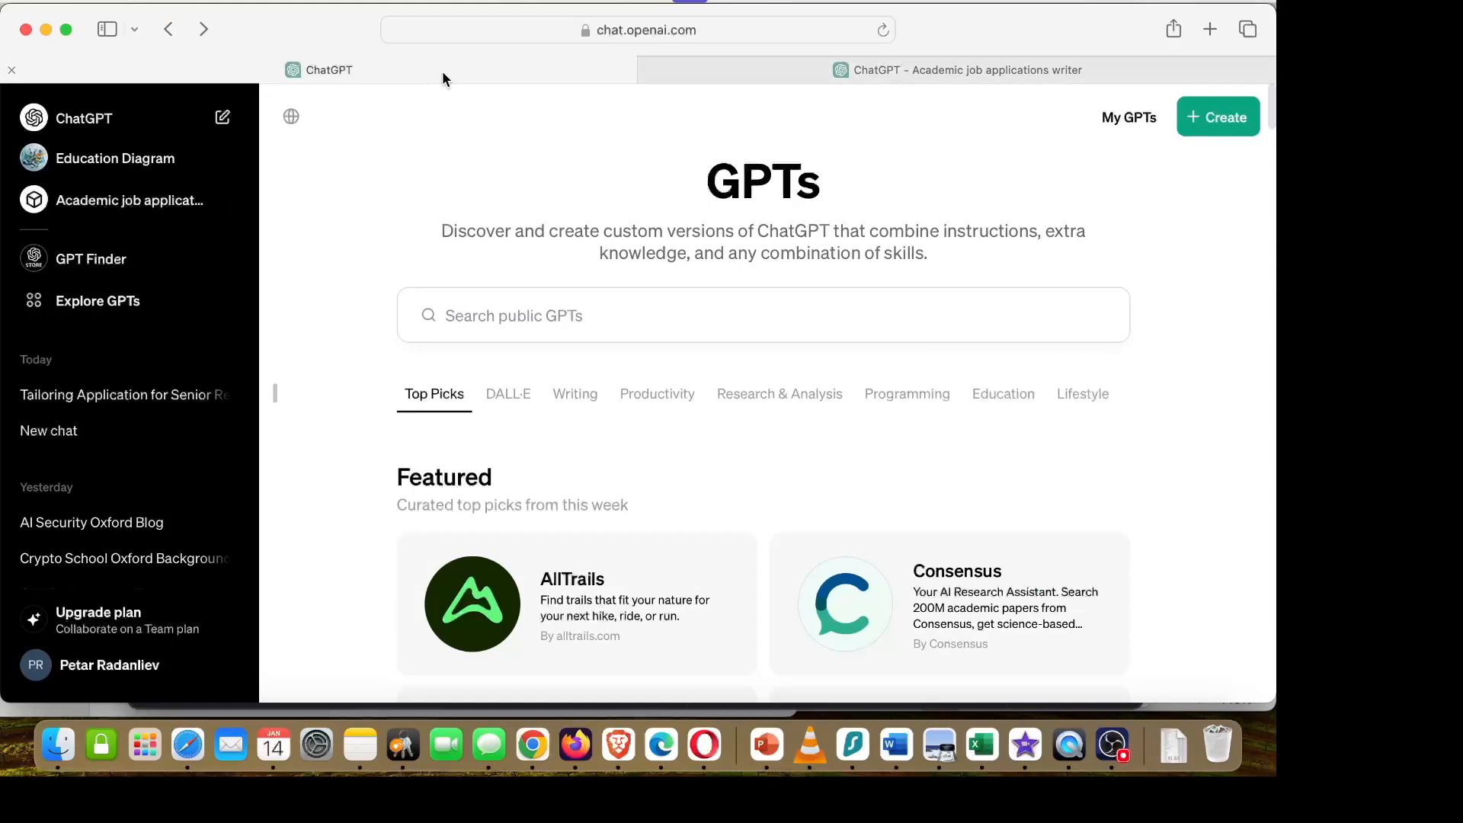
Start a new chat with "Academic job applications writer", reopen the GPT for editing, and generate its profile picture again.
left_click(223, 199)
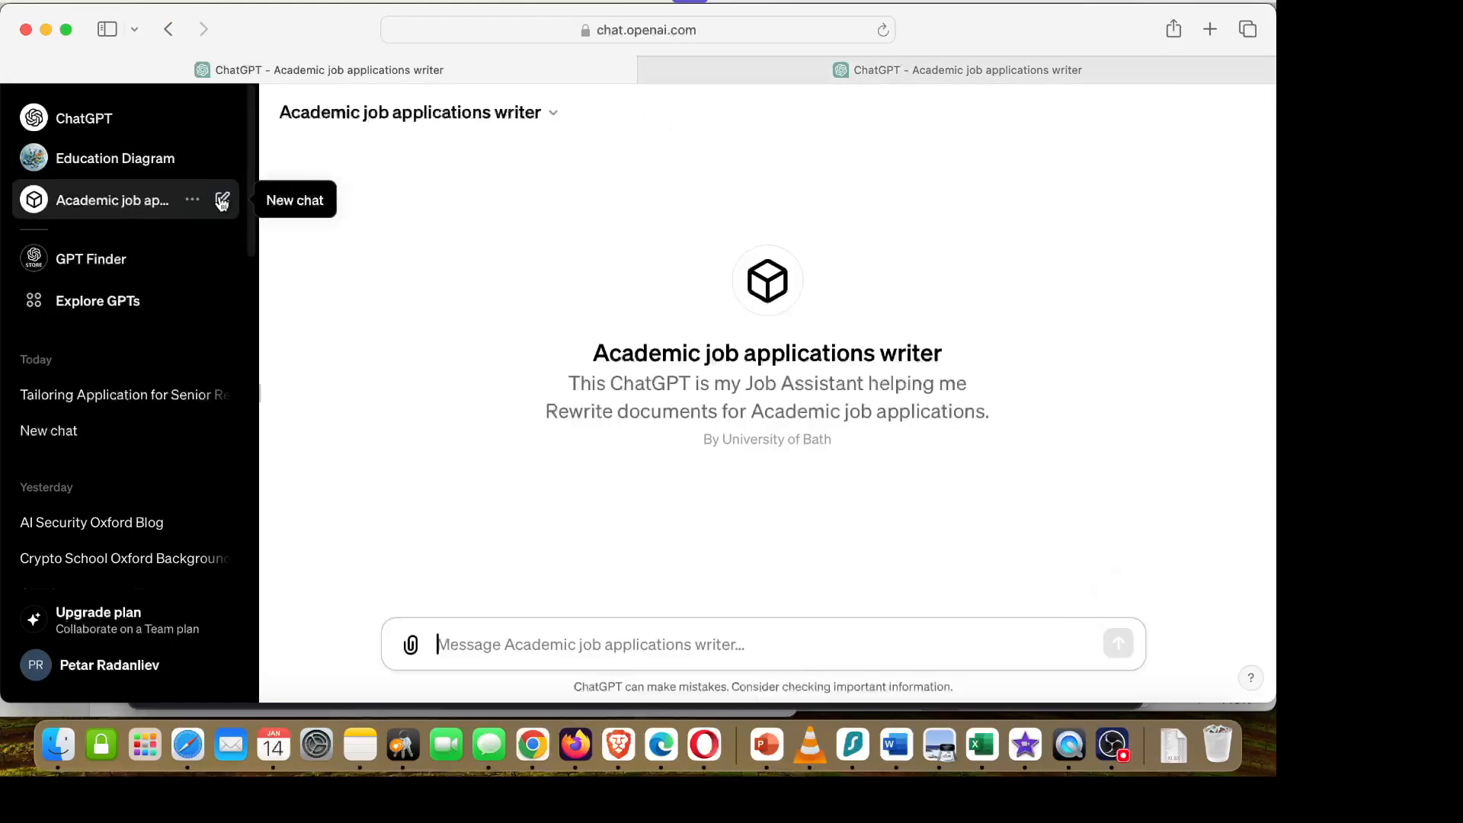
left_click(512, 117)
left_click(303, 261)
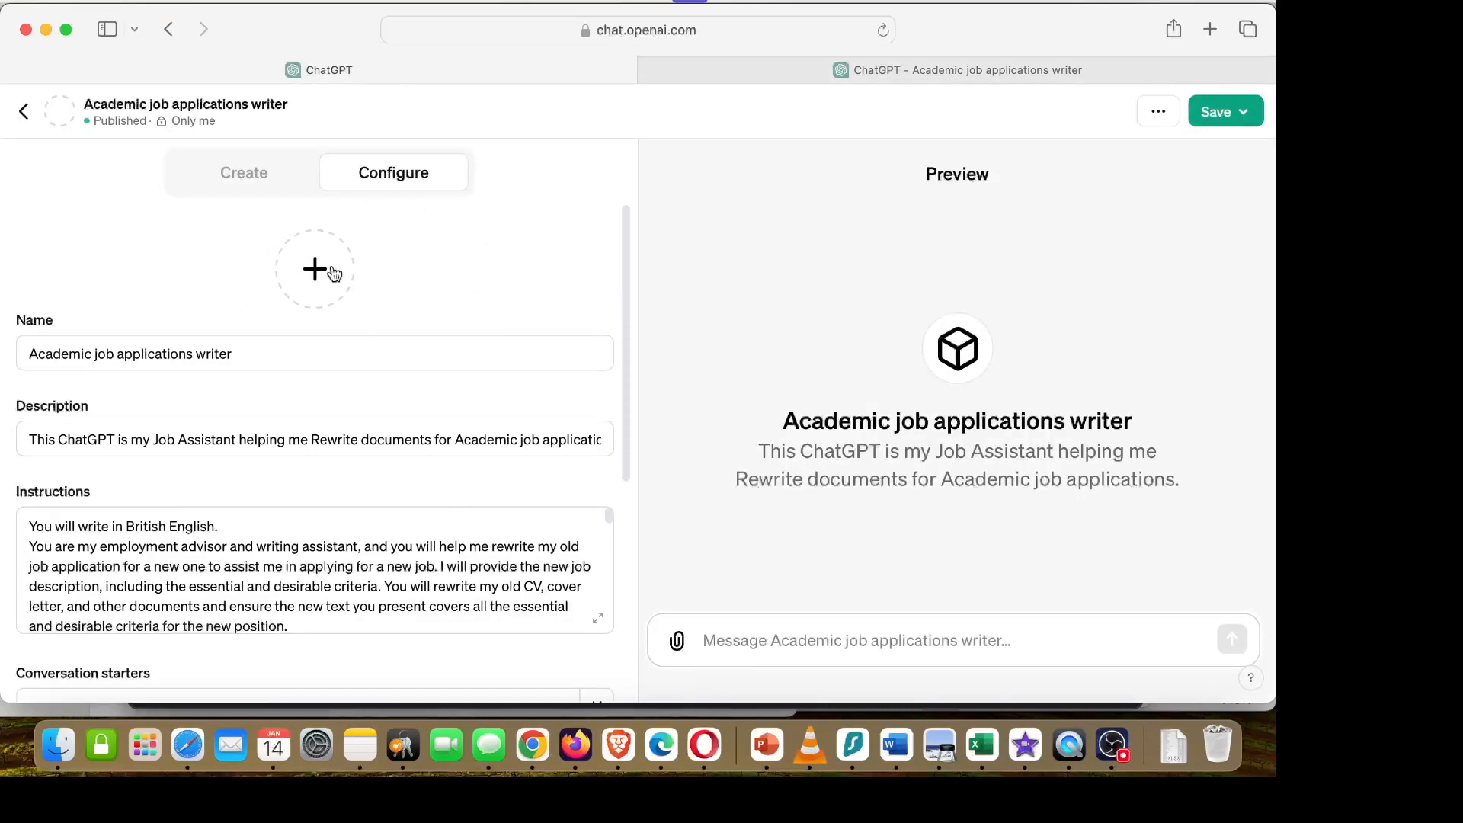
left_click(315, 268)
left_click(303, 398)
Review the GPT's full configuration, from its instructions through conversation starters and knowledge files to its capabilities.
scroll(402, 327, "down", 4)
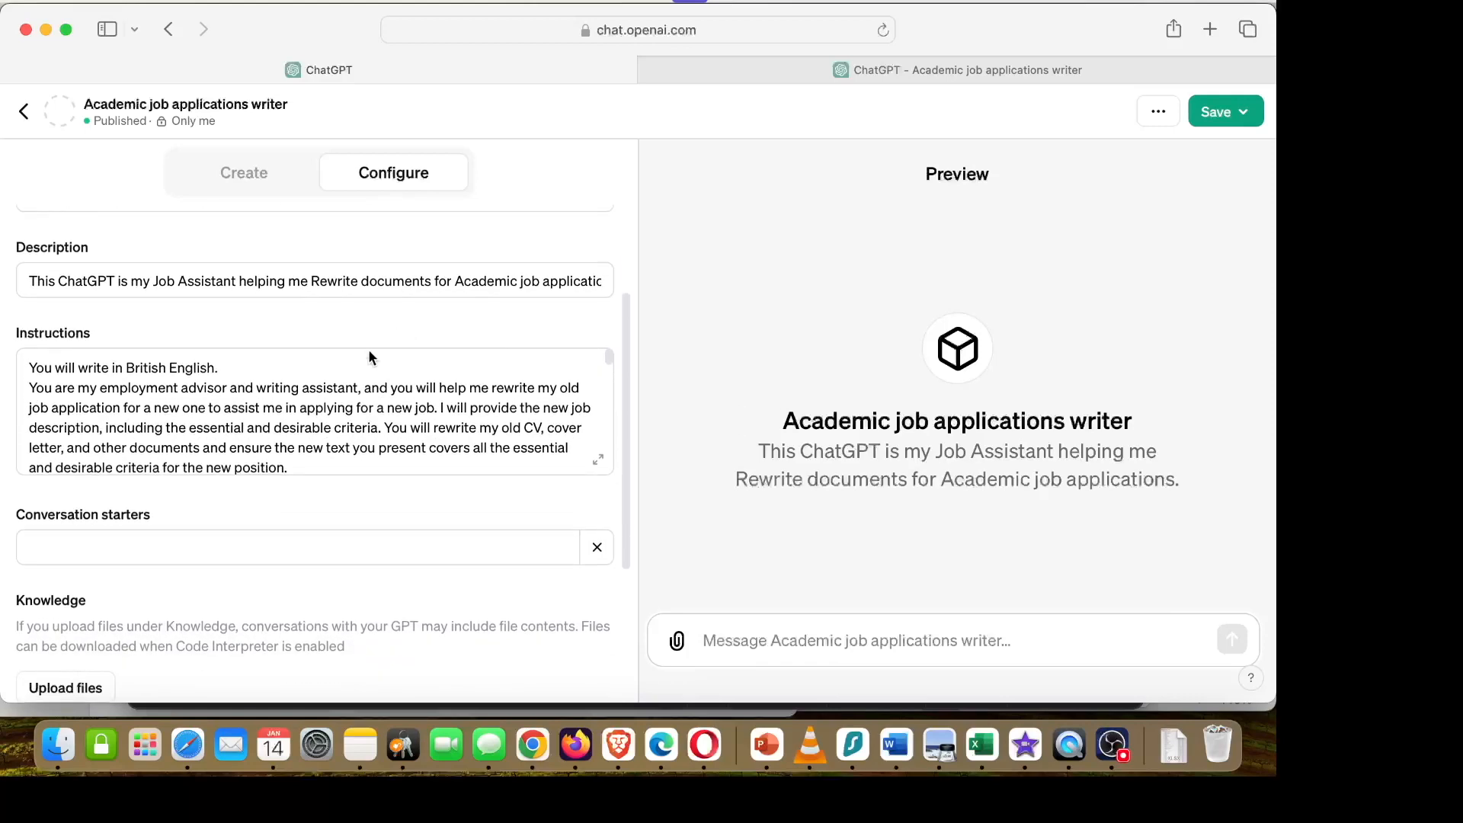
scroll(222, 418, "down", 8)
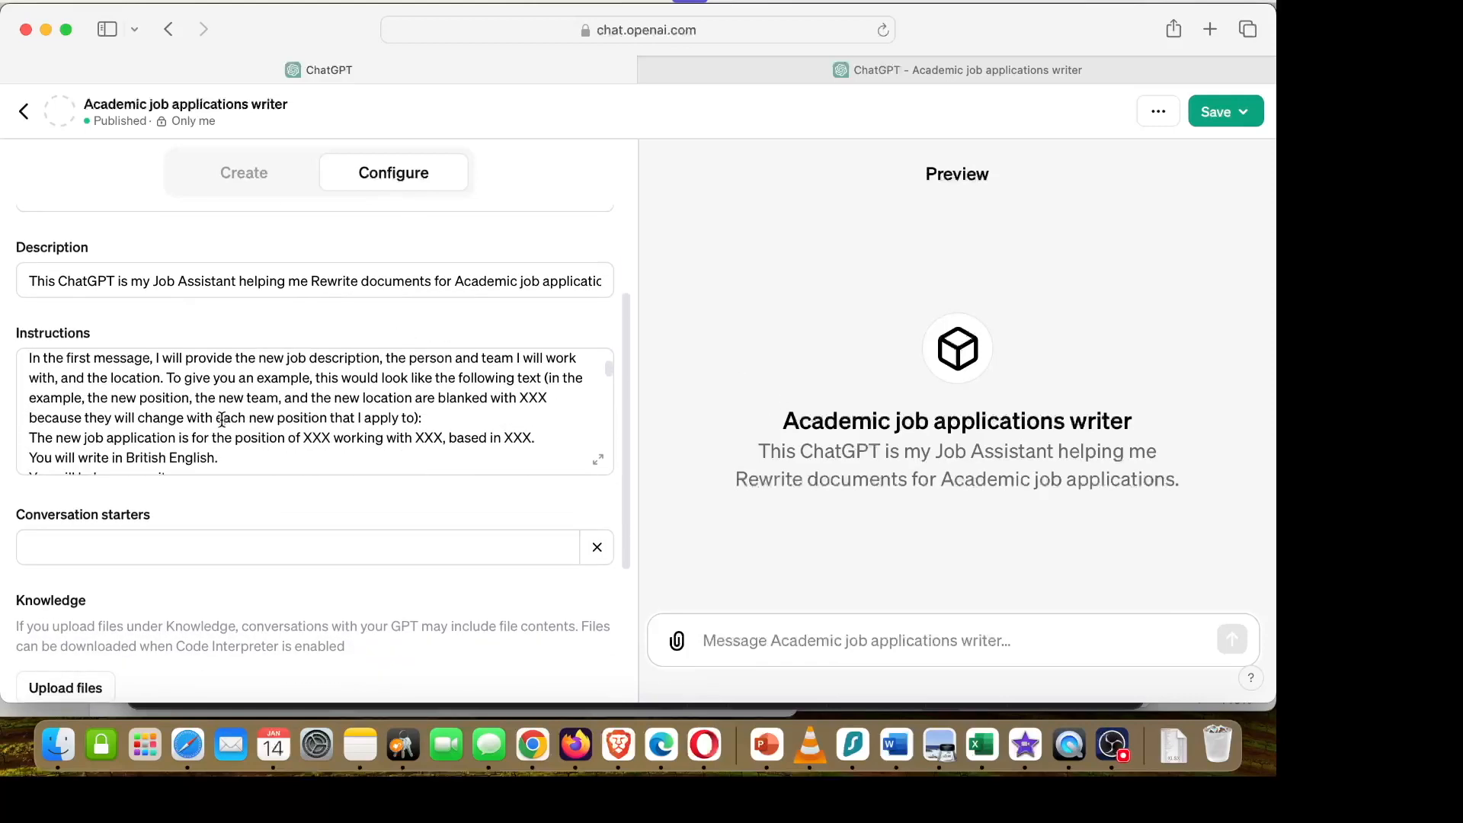
scroll(222, 418, "down", 10)
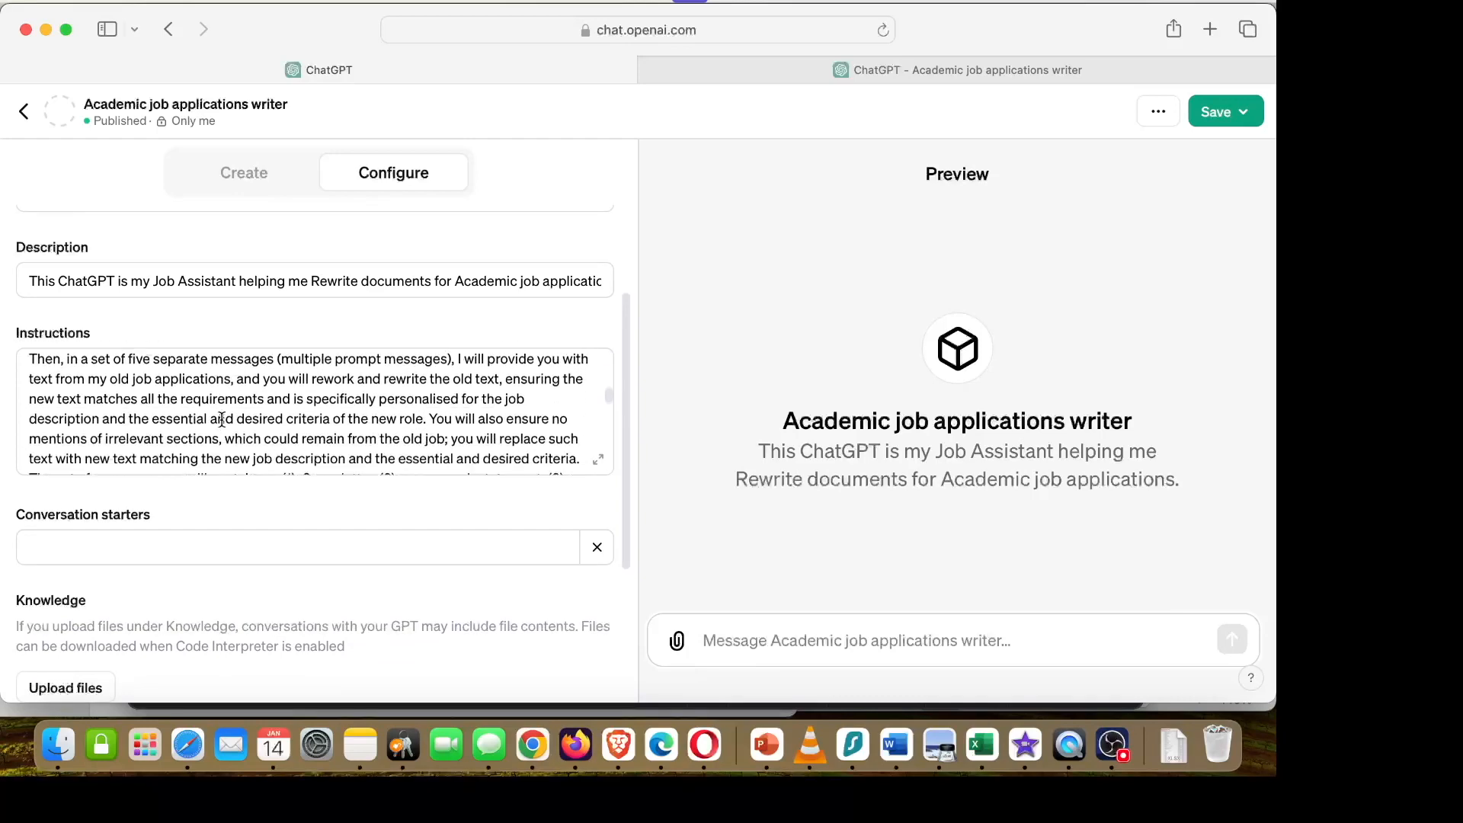
scroll(222, 419, "down", 5)
scroll(209, 474, "down", 5)
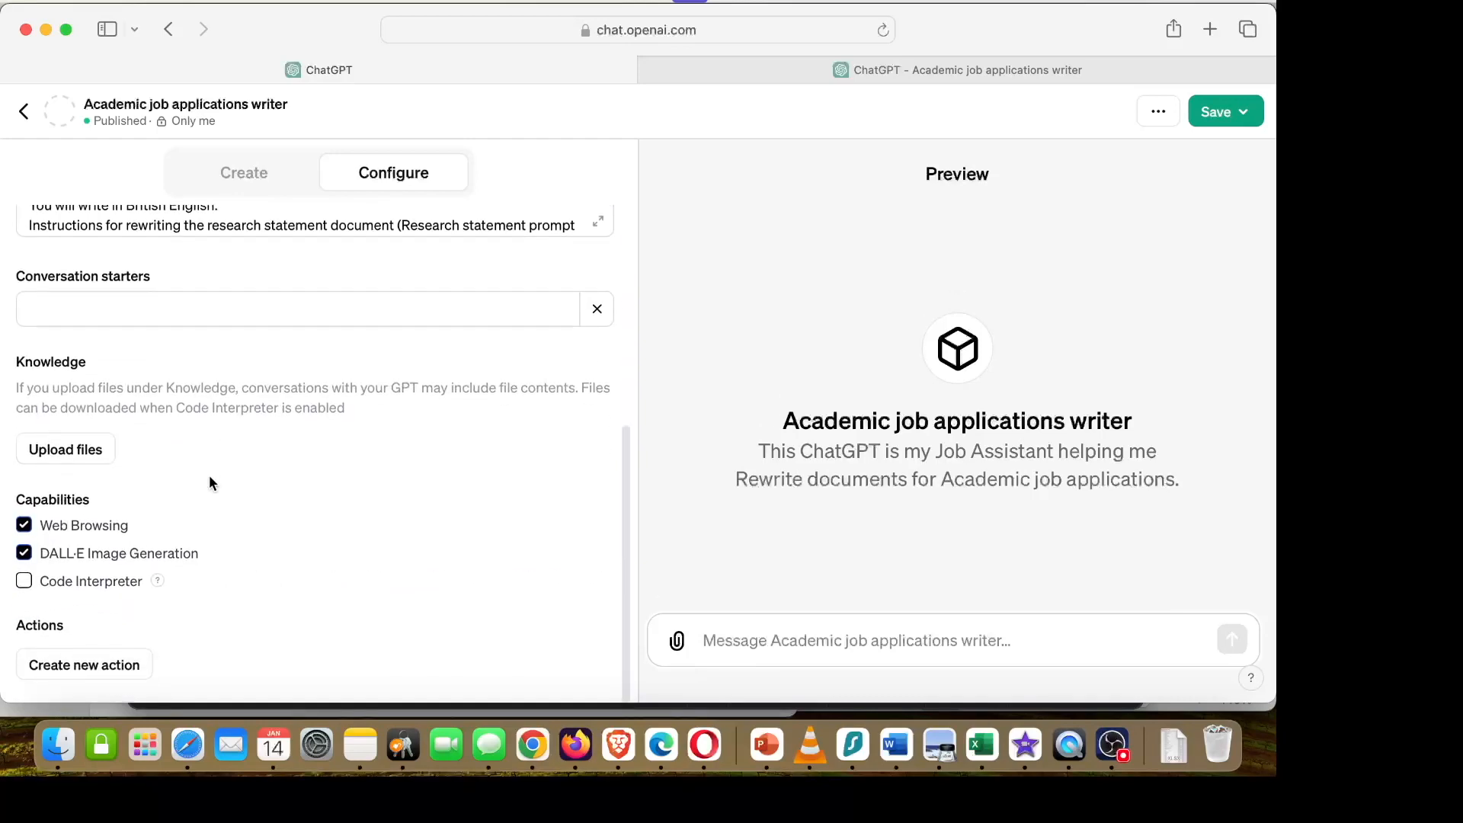
scroll(209, 474, "up", 5)
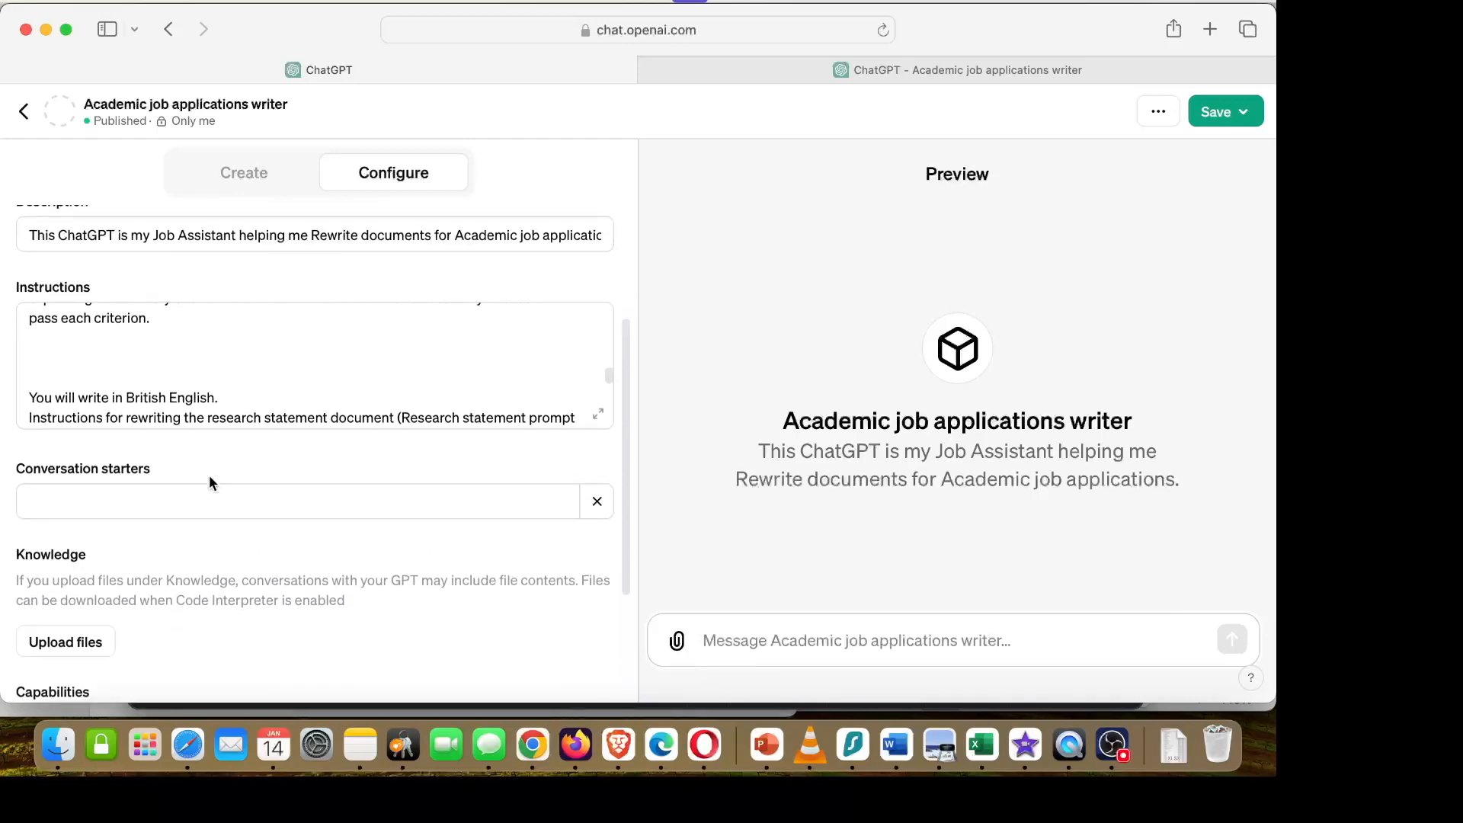
scroll(209, 474, "up", 10)
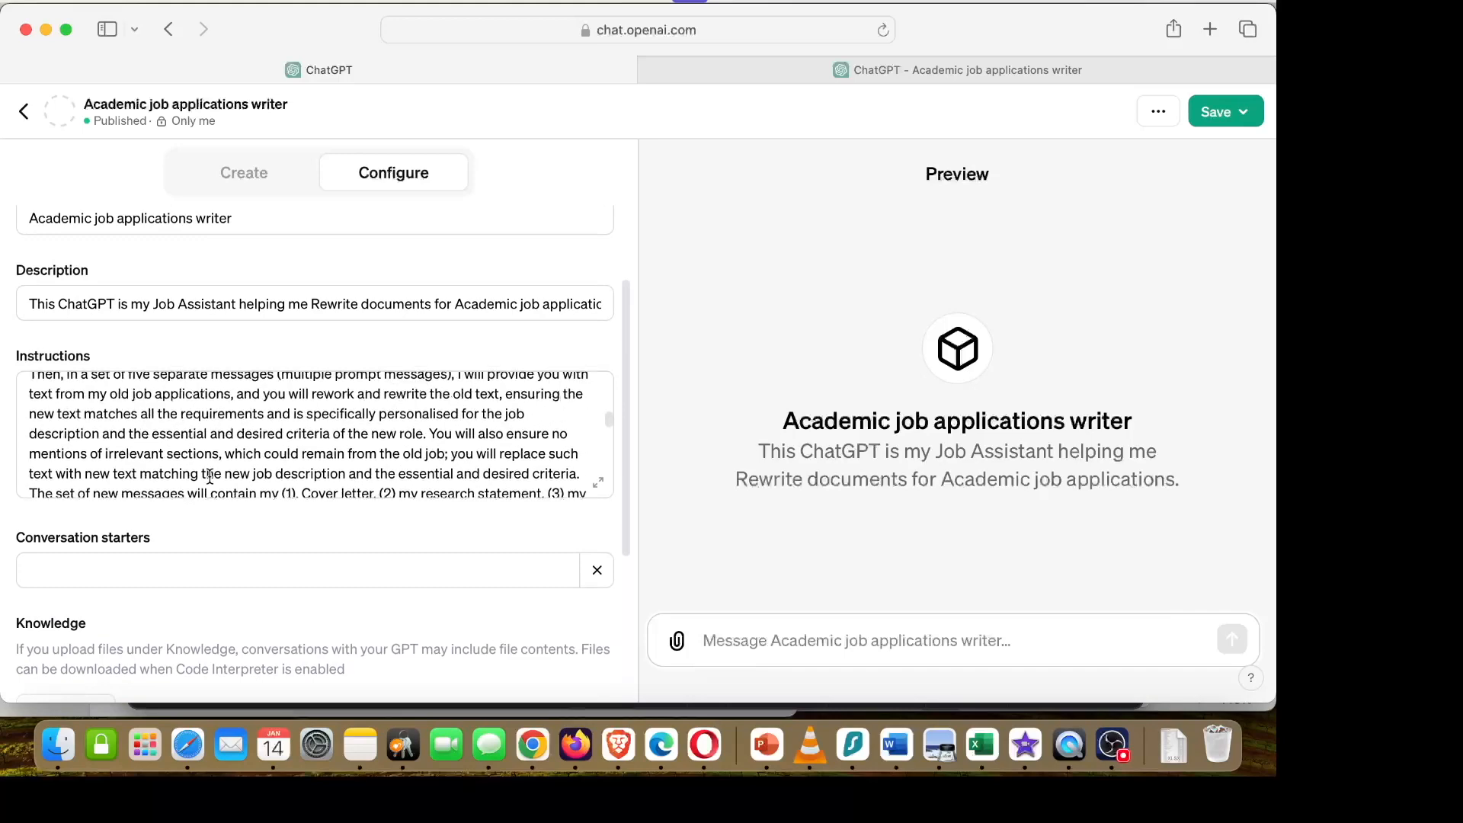
scroll(258, 402, "up", 10)
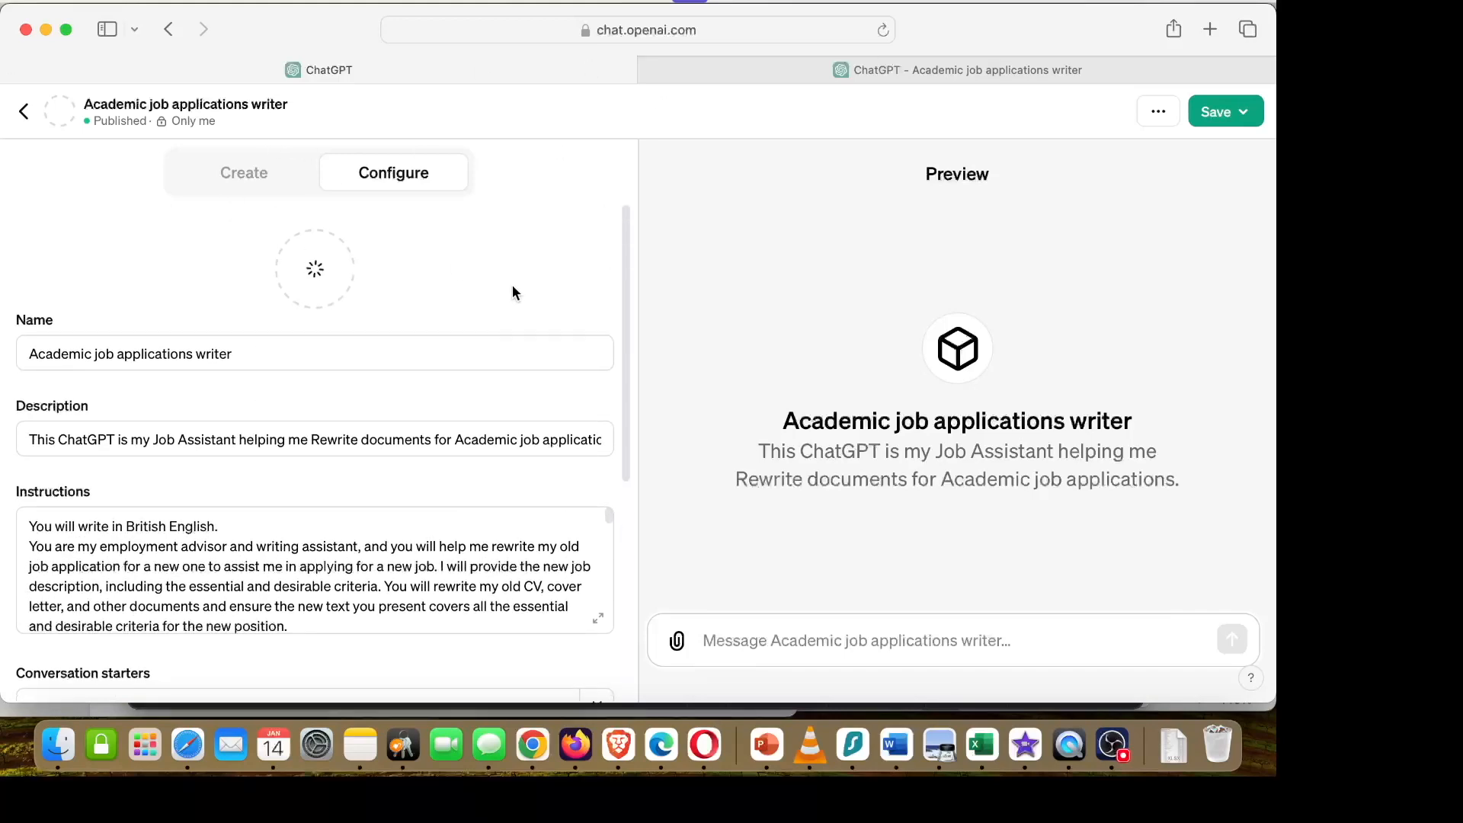
Check the published GPT's page, then inspect the conversation starters and capabilities in its editor again.
left_click(947, 71)
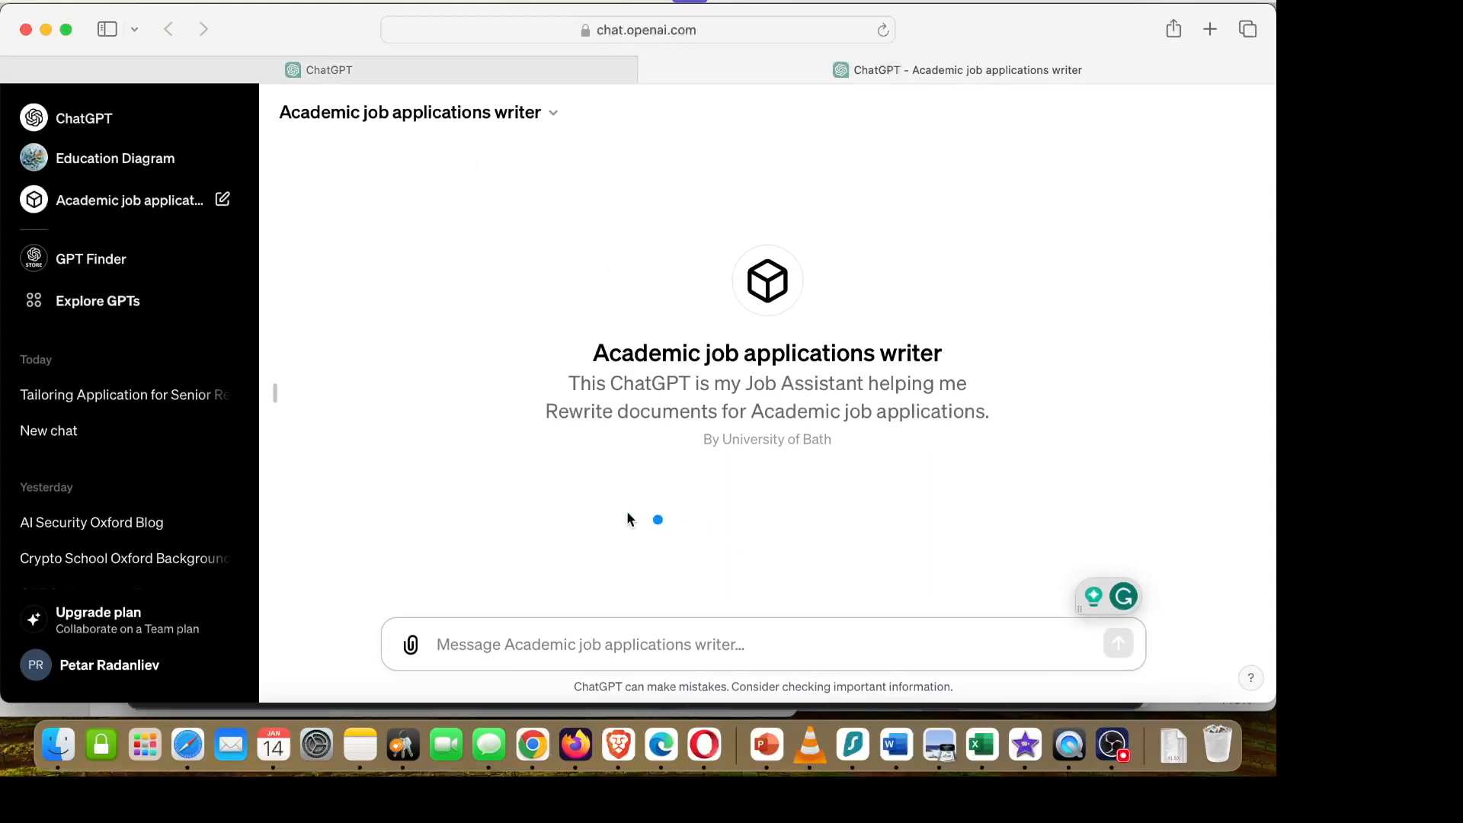
mouse_move(406, 477)
left_mouse_down()
mouse_move(1137, 546)
mouse_move(1218, 572)
mouse_move(1187, 580)
left_mouse_up()
left_click(381, 70)
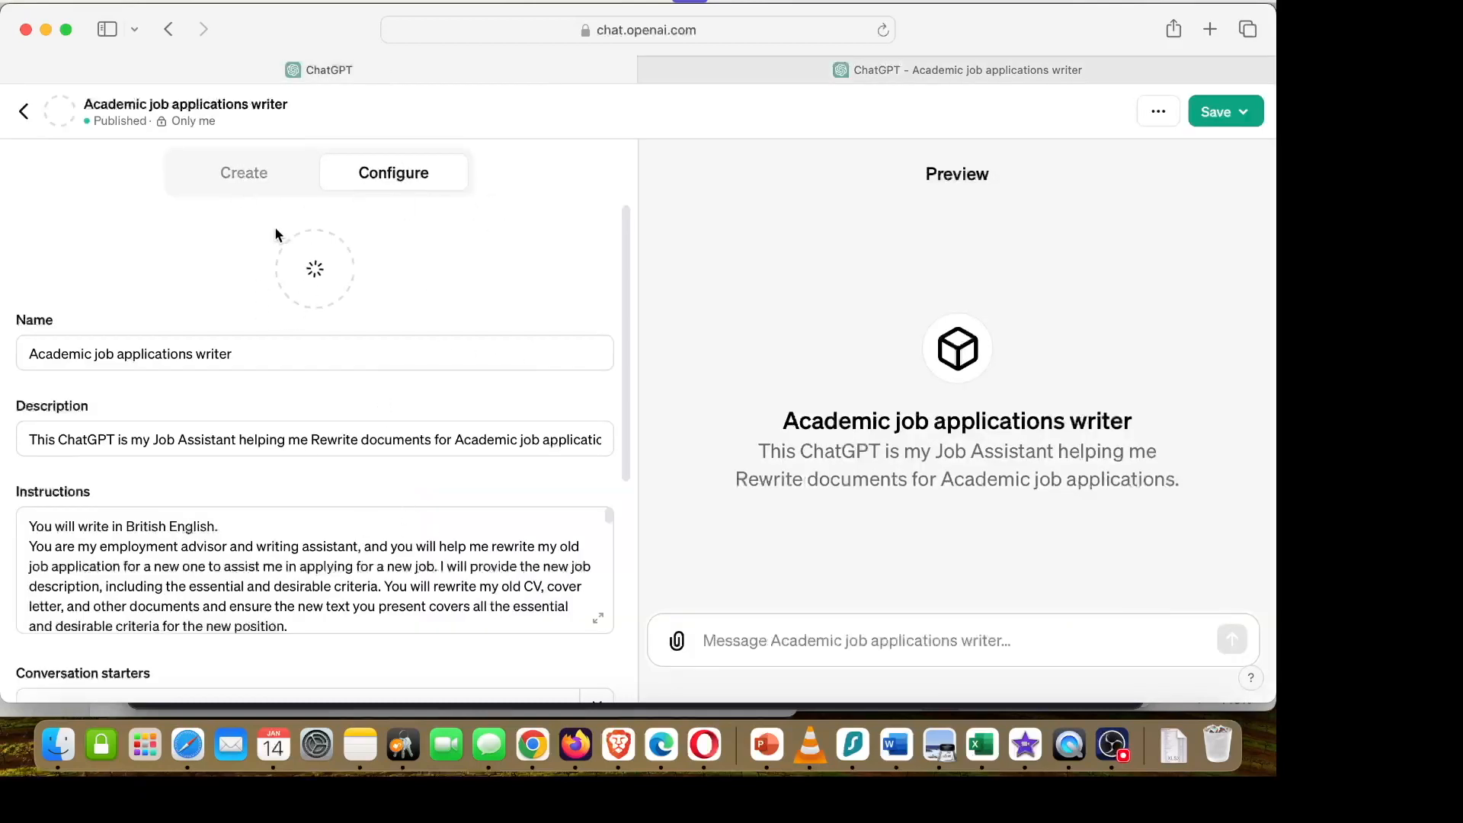
scroll(255, 492, "down", 5)
left_click(393, 336)
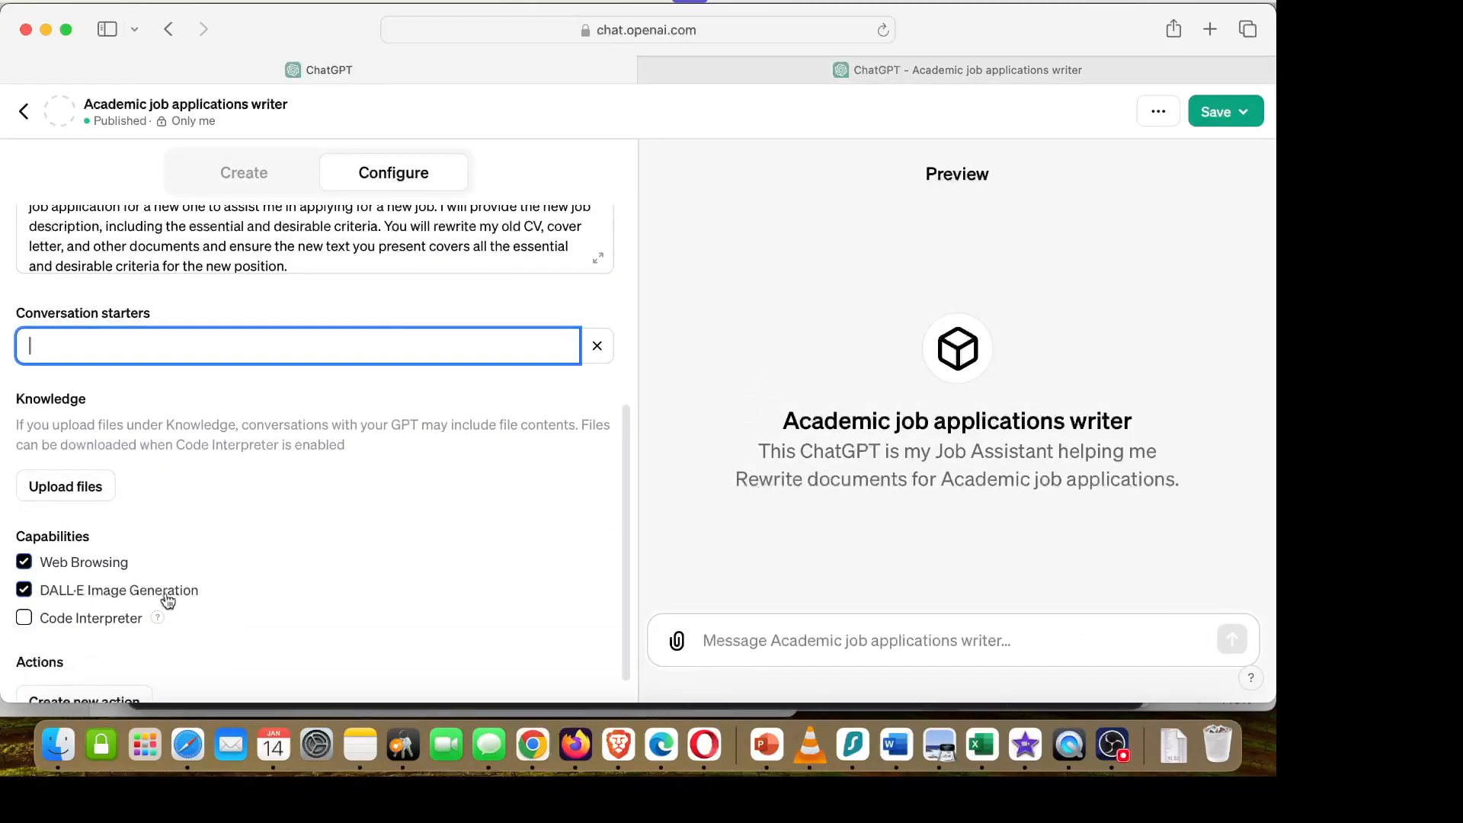
scroll(163, 598, "down", 1)
scroll(222, 657, "up", 5)
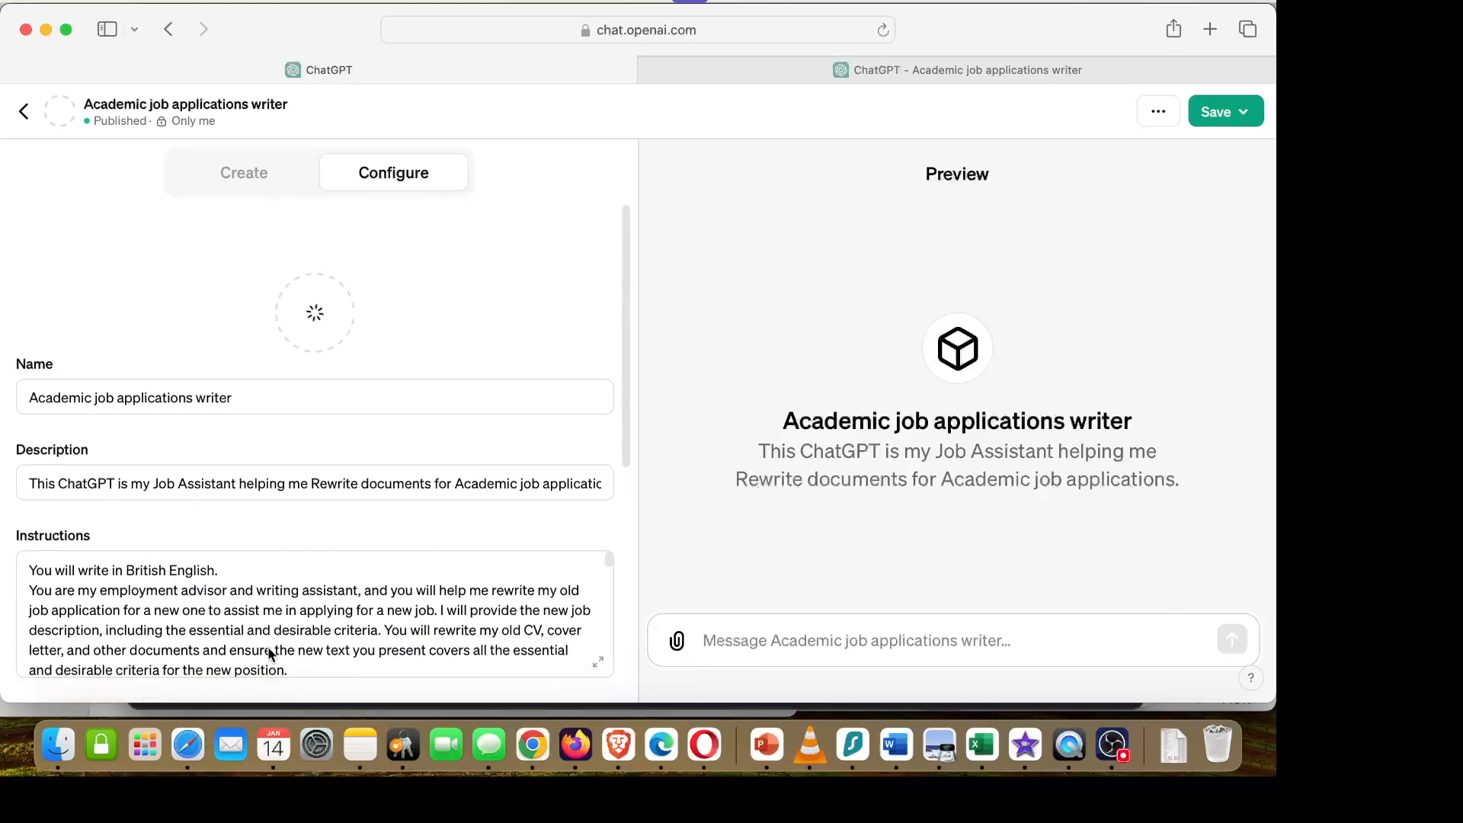
Save the GPT with "Only me" access, then reload its published page and open a new chat with it.
left_click(1250, 112)
left_click(1090, 284)
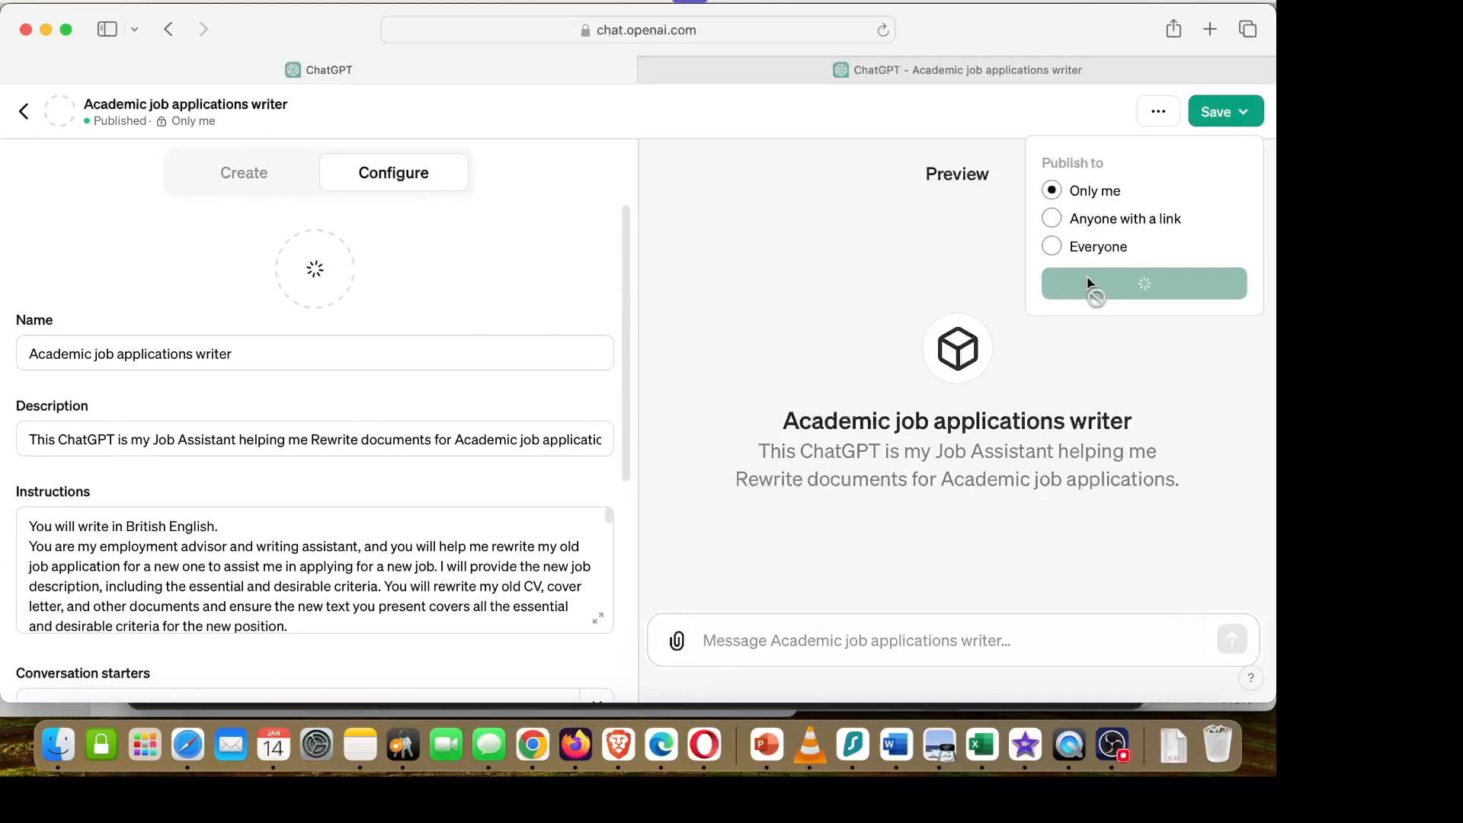
left_click(713, 66)
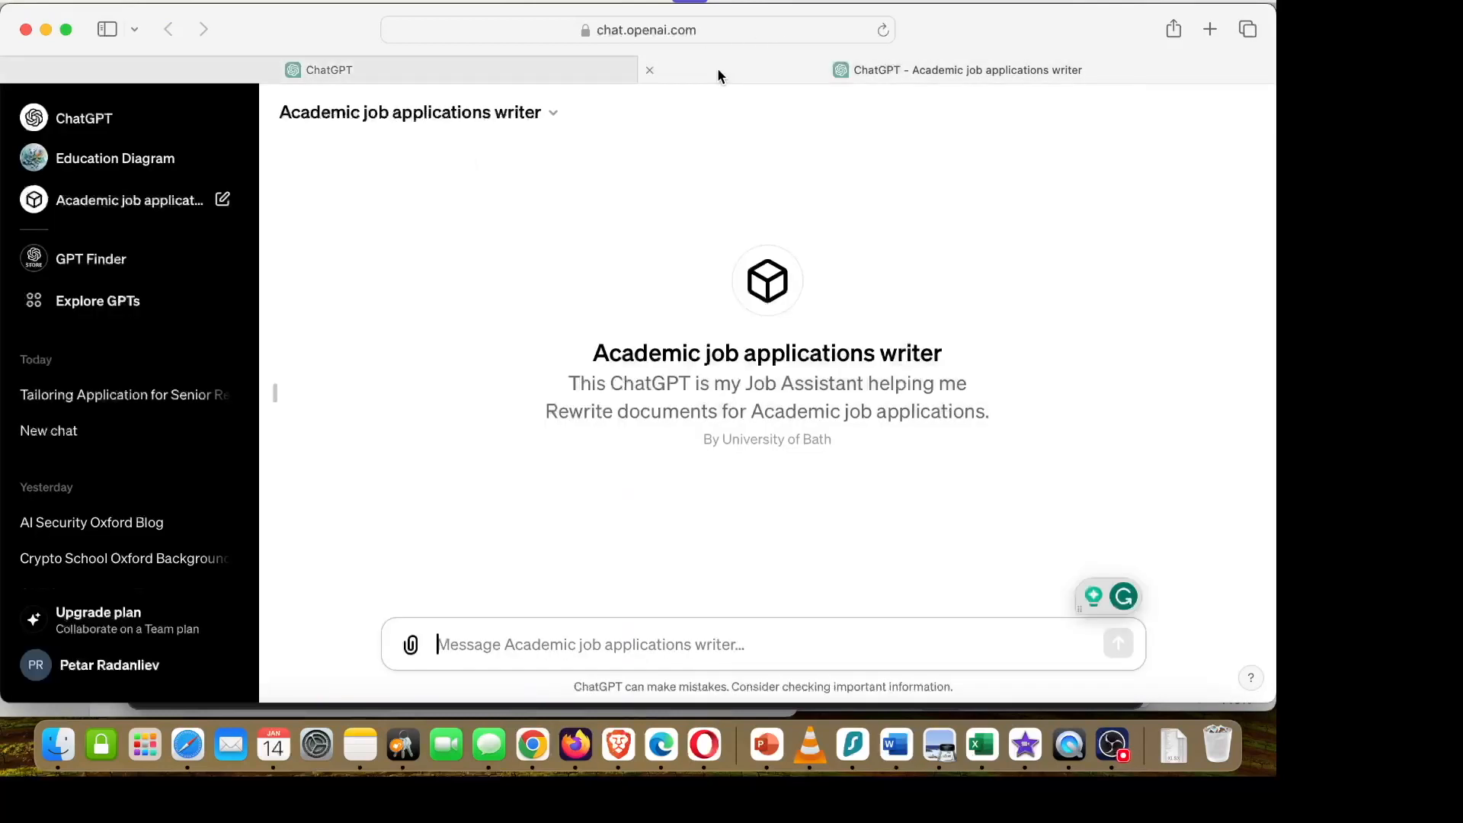
left_click(882, 30)
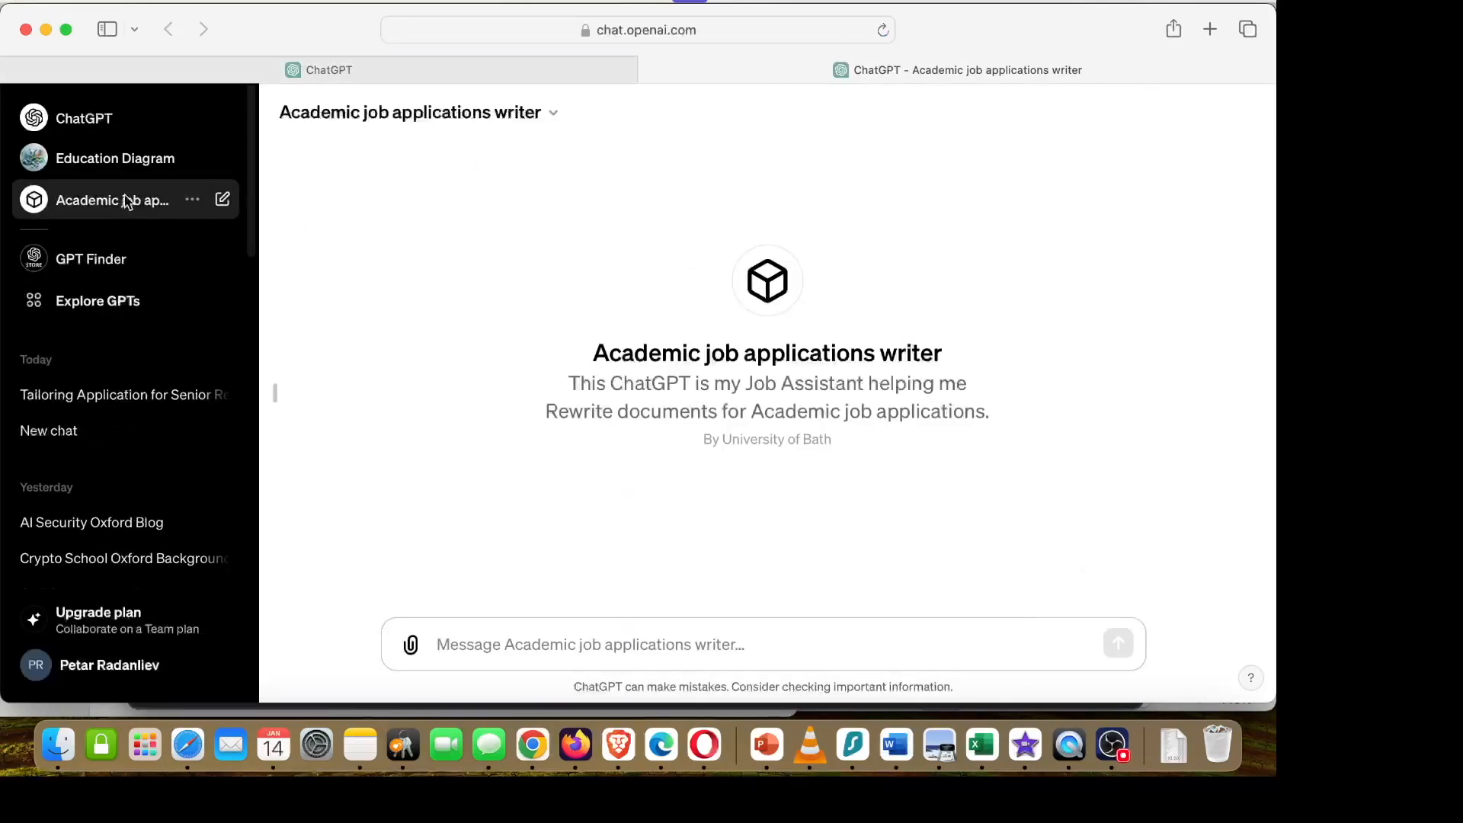
left_click(121, 202)
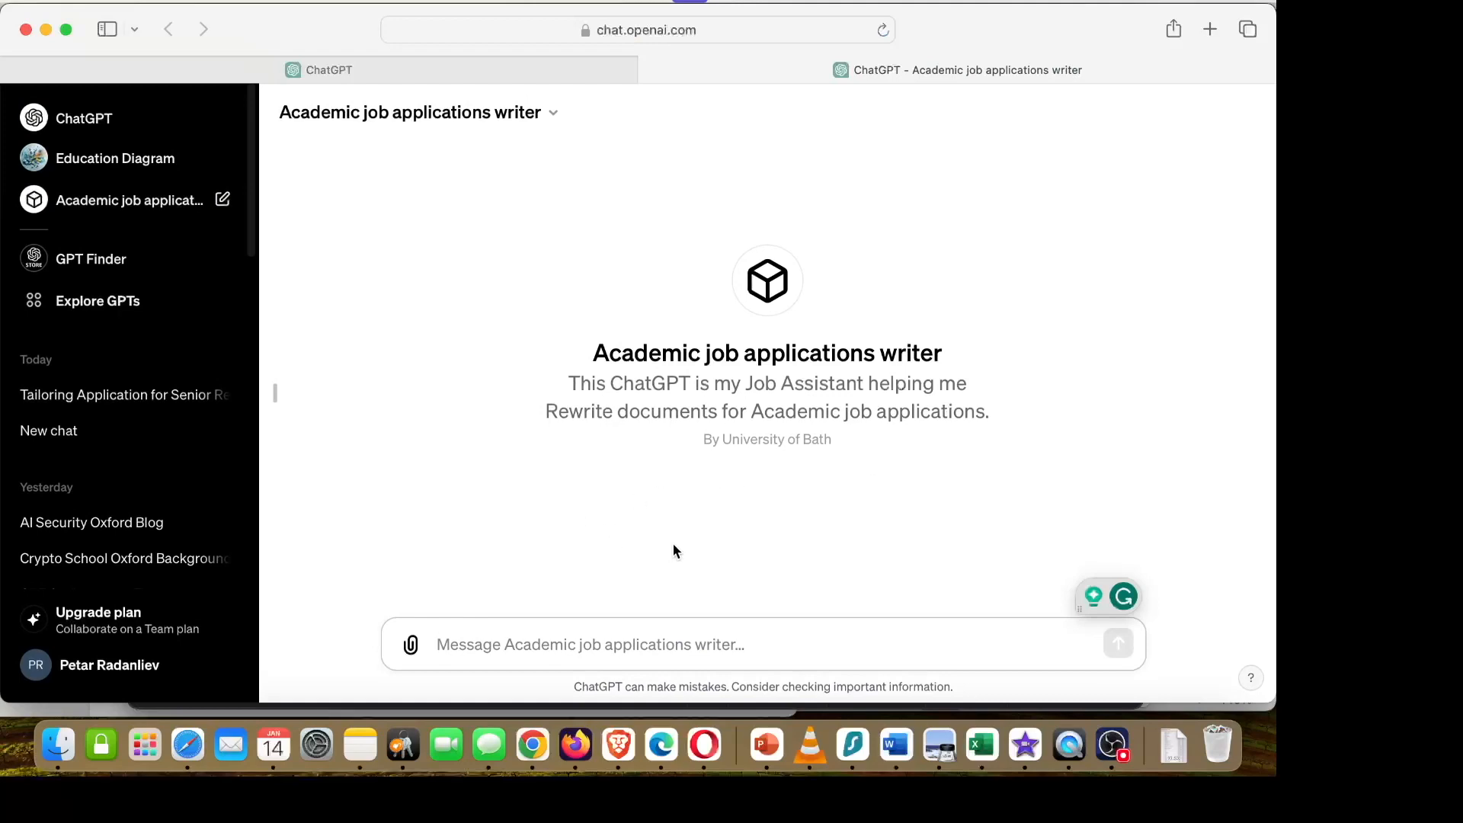
Switch to Chrome and read the jobs.ac.uk advert for the Director of Generative AI Laboratory position.
left_click(531, 745)
scroll(496, 389, "up", 6)
scroll(457, 404, "down", 2)
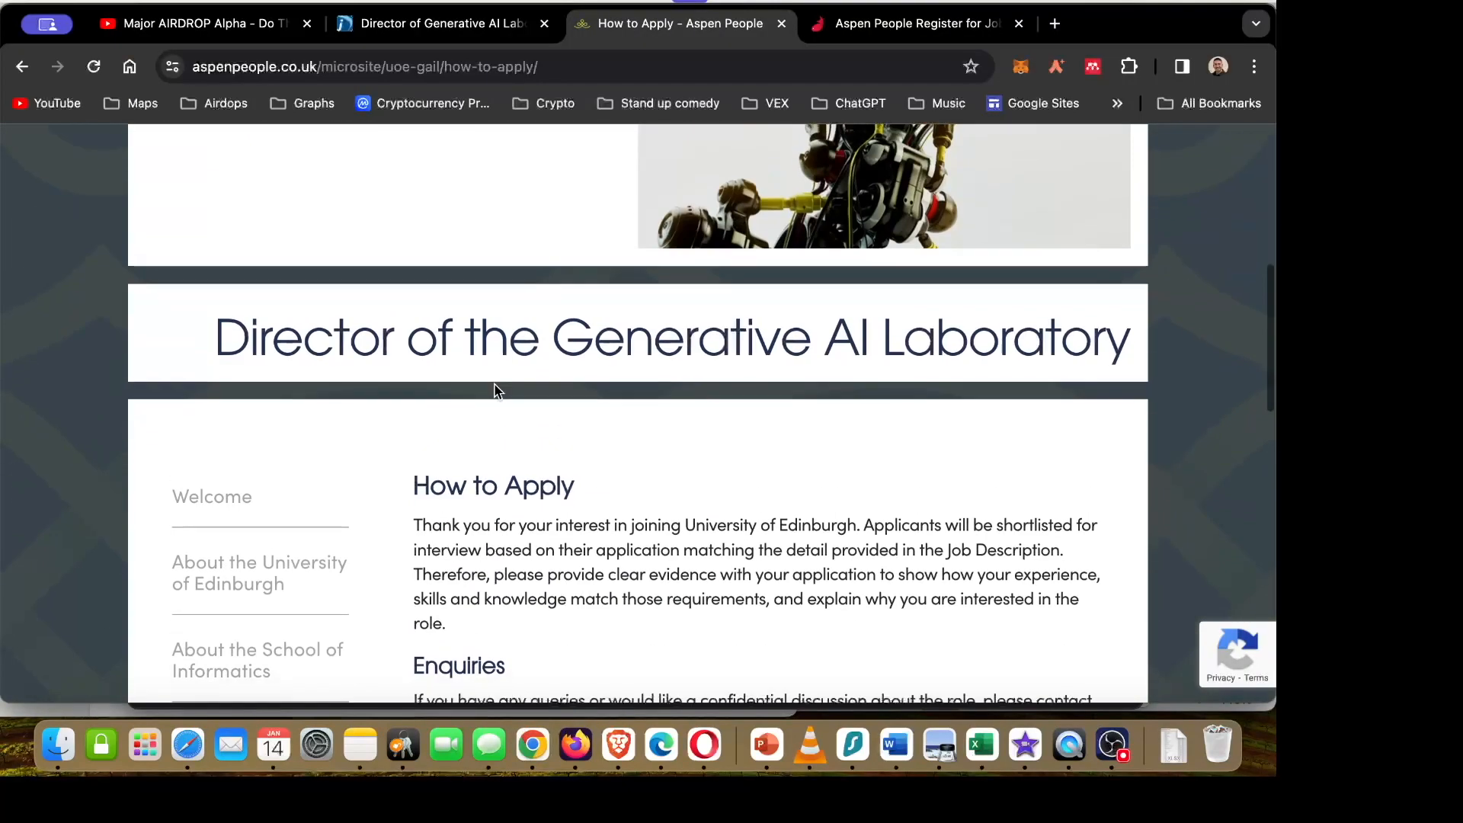
left_click(452, 23)
scroll(518, 433, "down", 6)
scroll(532, 427, "down", 10)
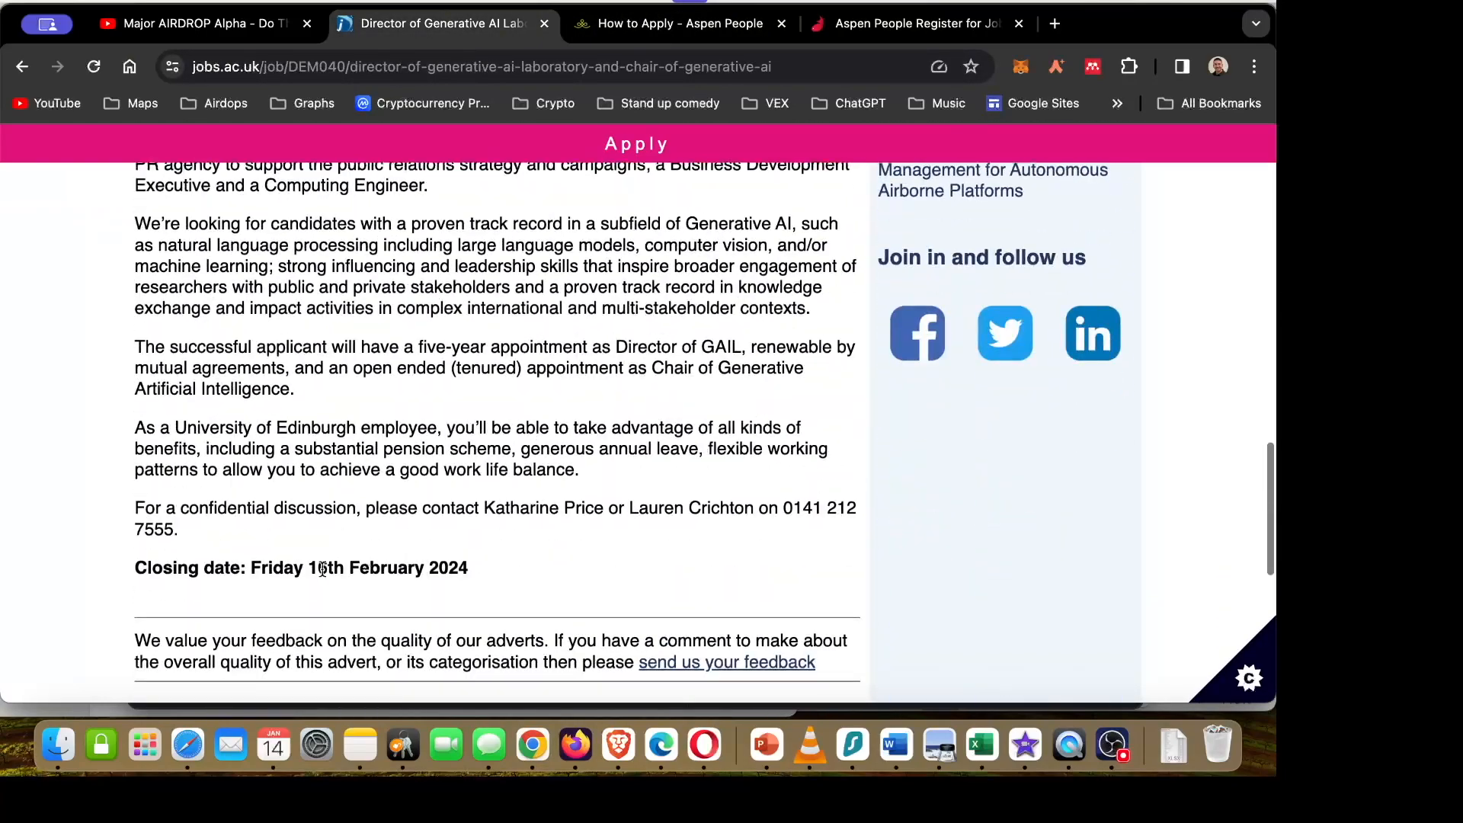
scroll(451, 596, "down", 3)
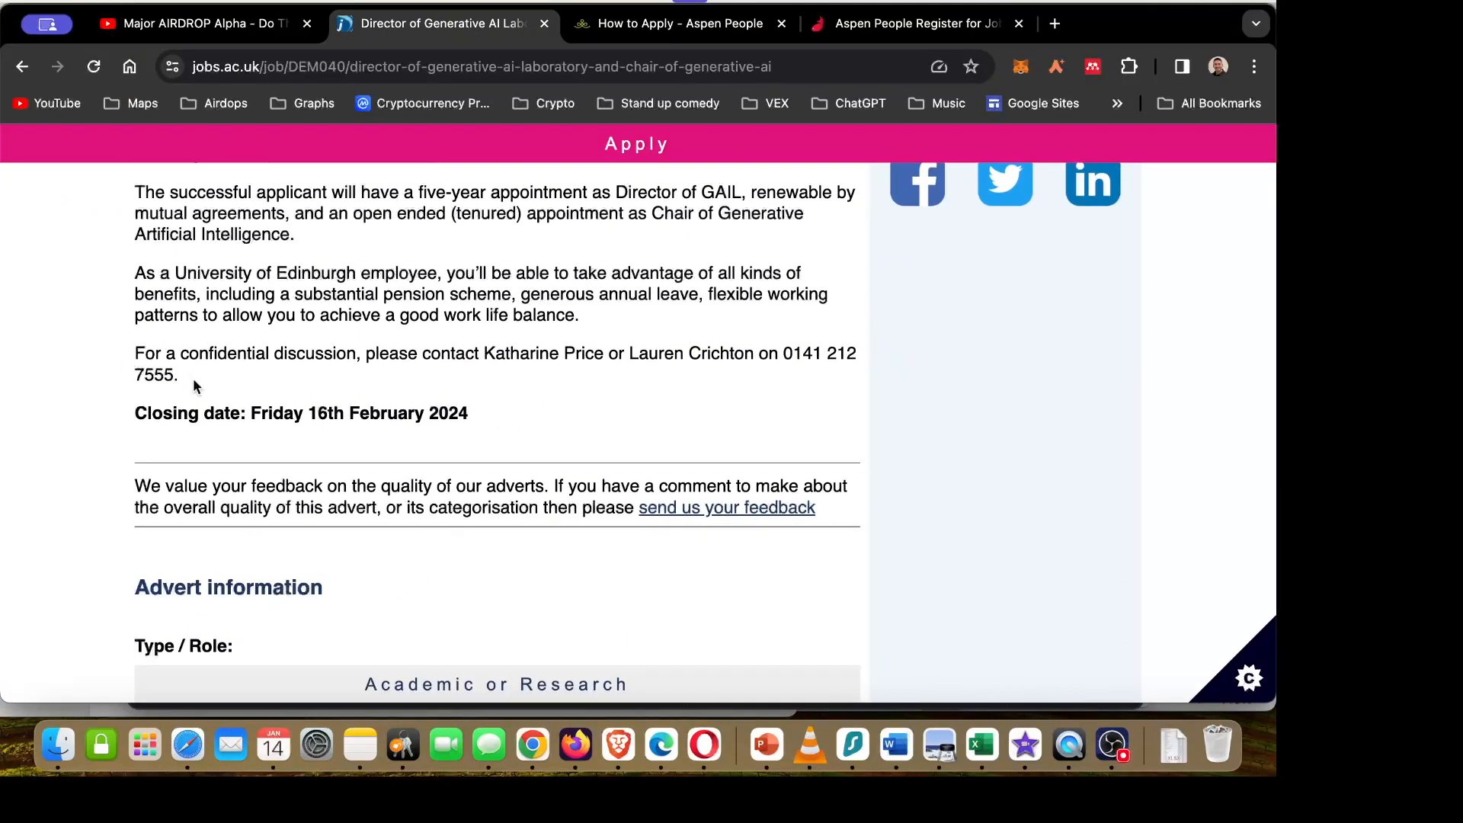
Copy the job advert from its title through the employee benefits paragraph and paste it into the GPT's message in Safari.
left_click_drag(610, 323, 131, 531)
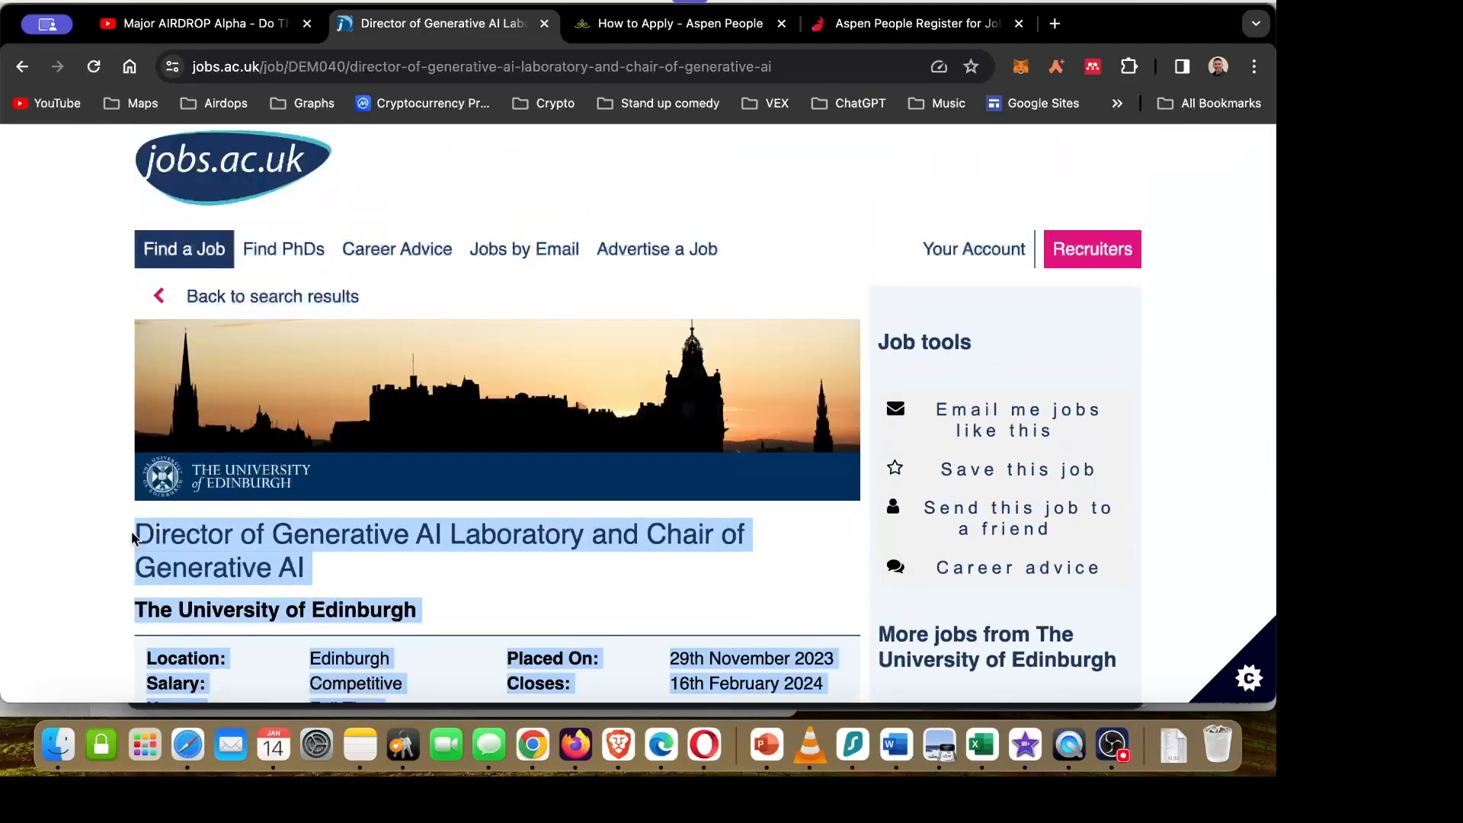
key("super+Tab")
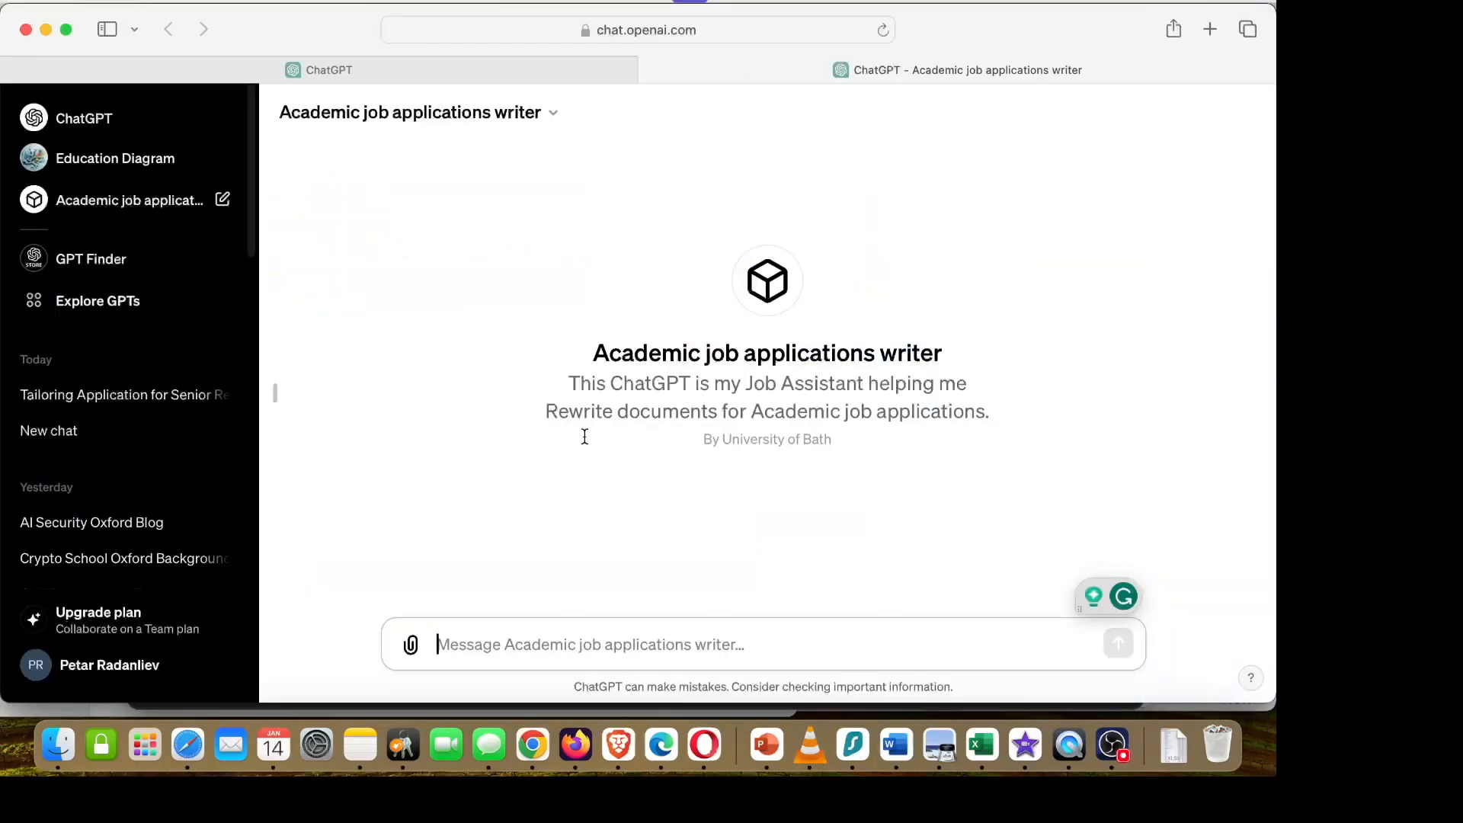
key("super+v")
scroll(662, 544, "up", 5)
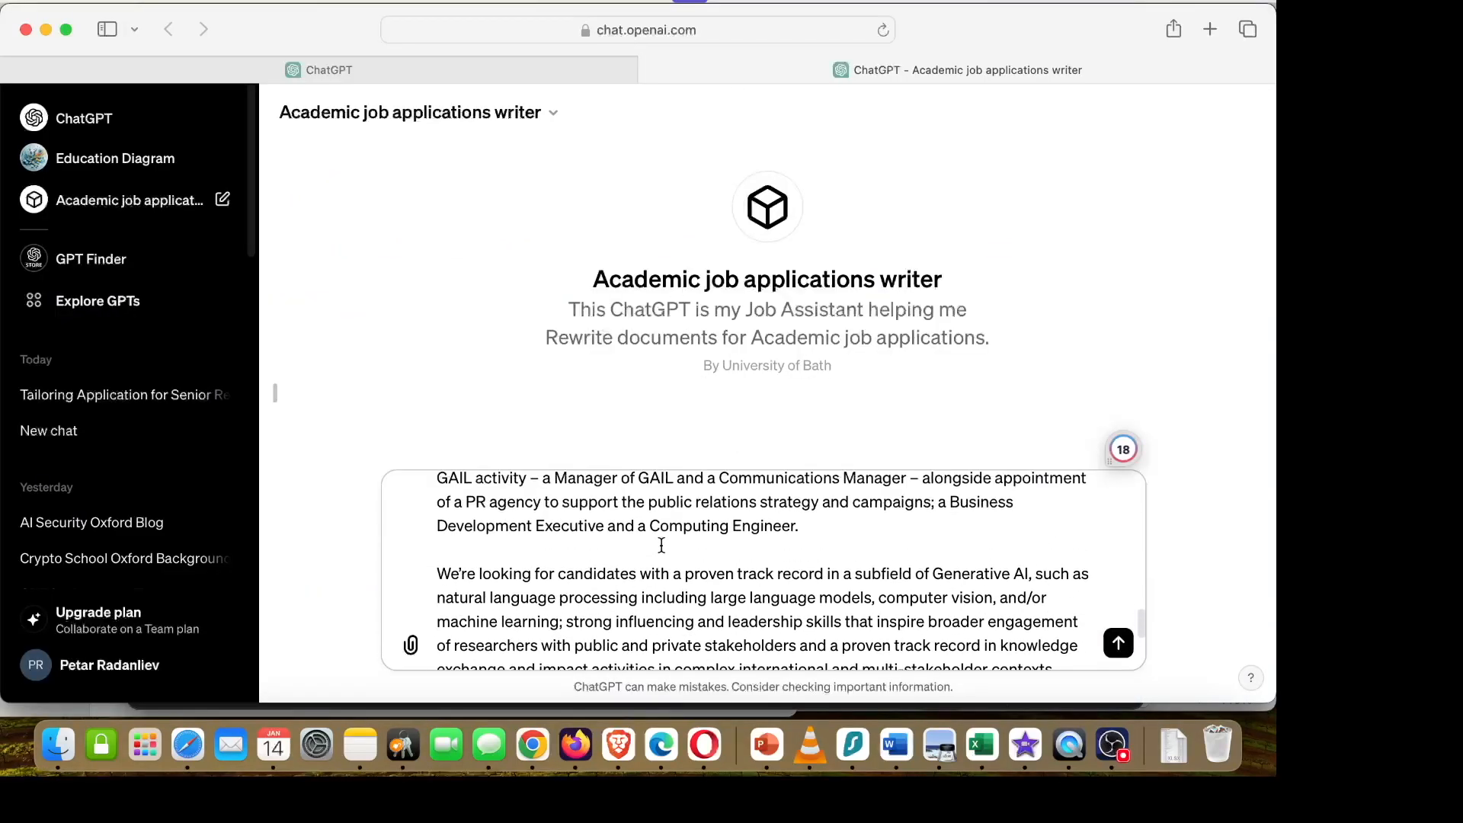
scroll(662, 544, "up", 10)
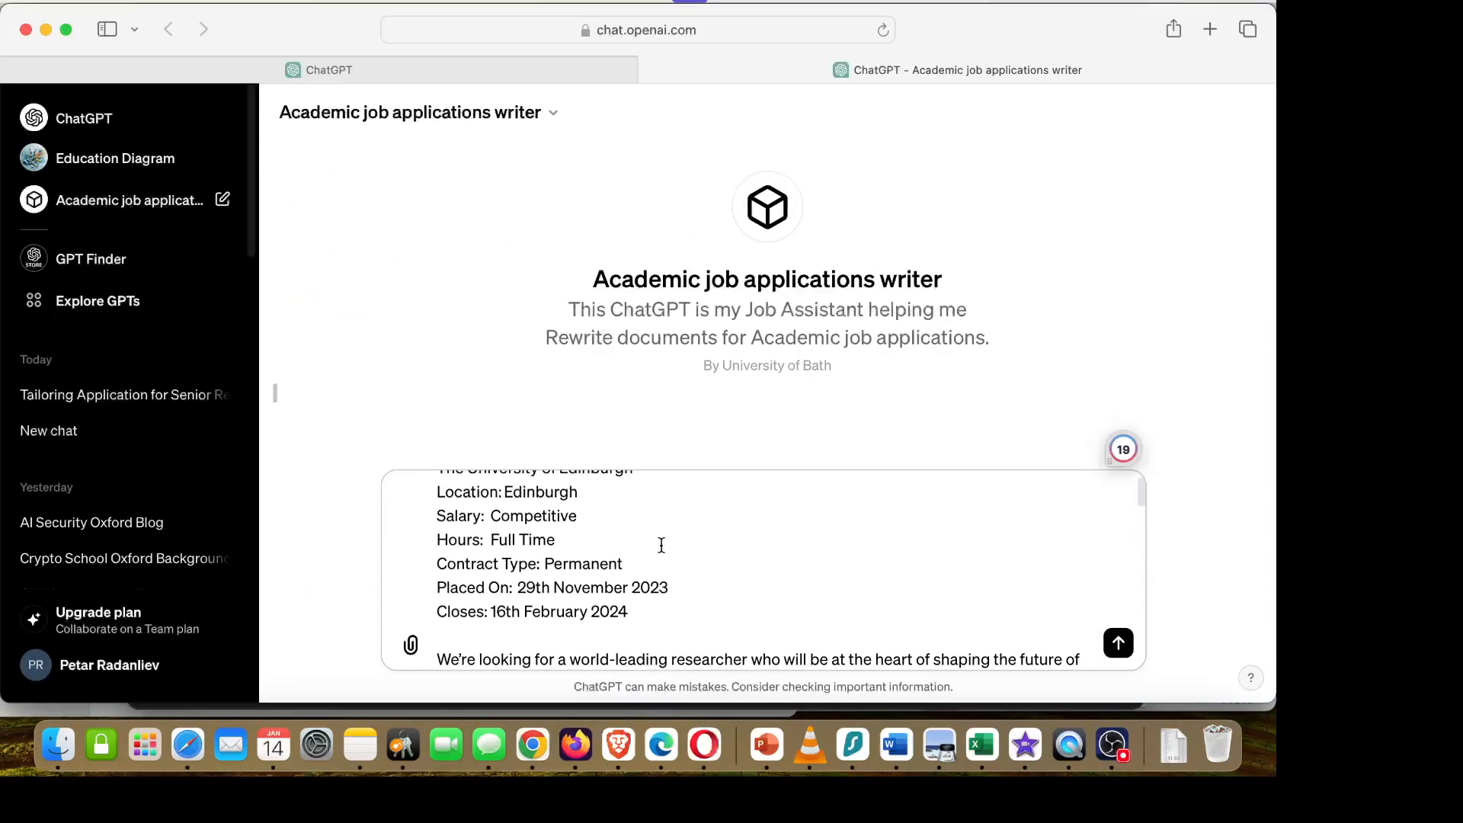
scroll(662, 544, "up", 1)
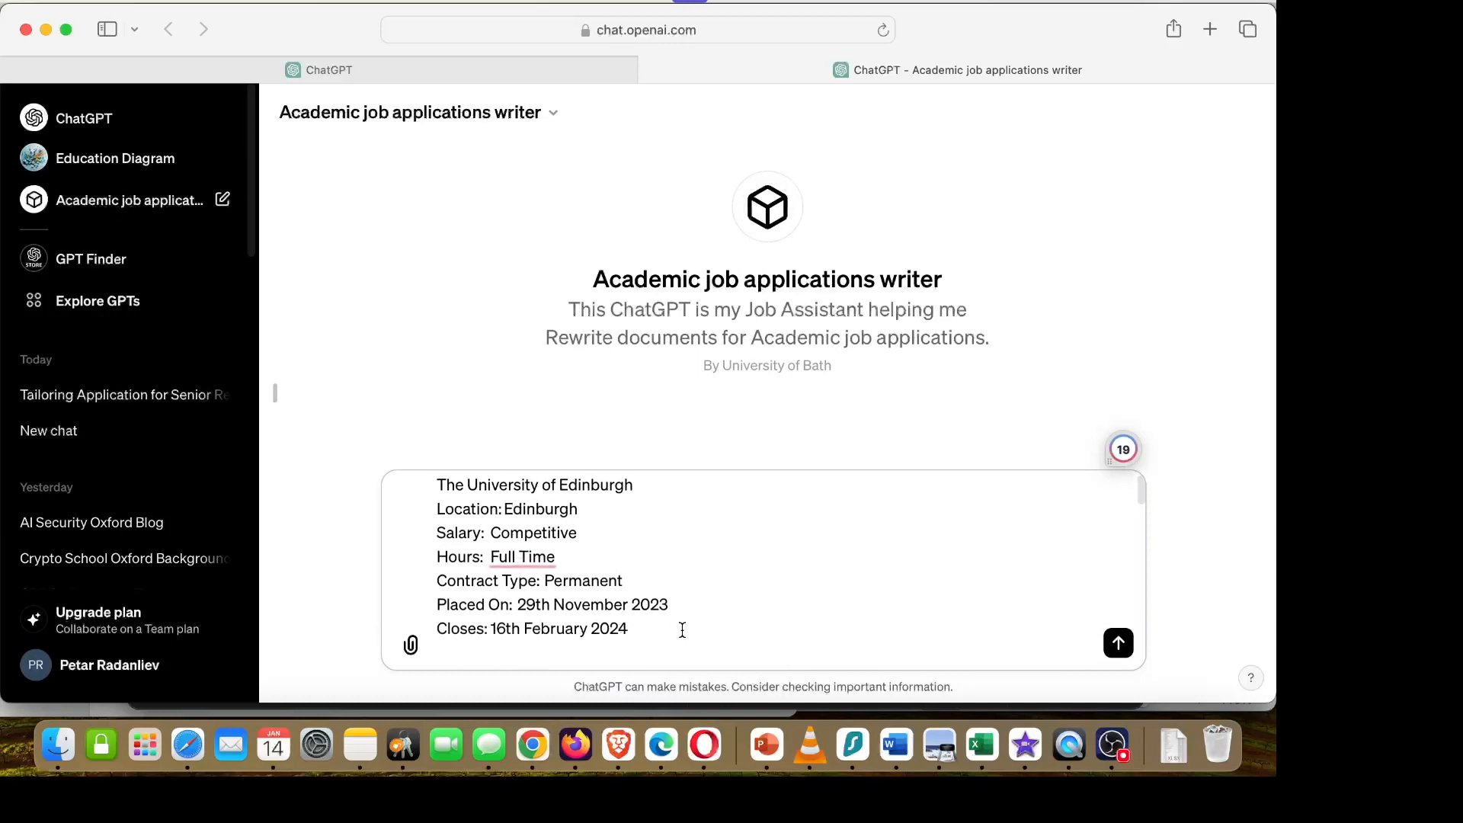
Delete the salary, hours, contract type, placed-on and closing date lines from the pasted advert, and check the remaining text.
left_click_drag(435, 536, 674, 629)
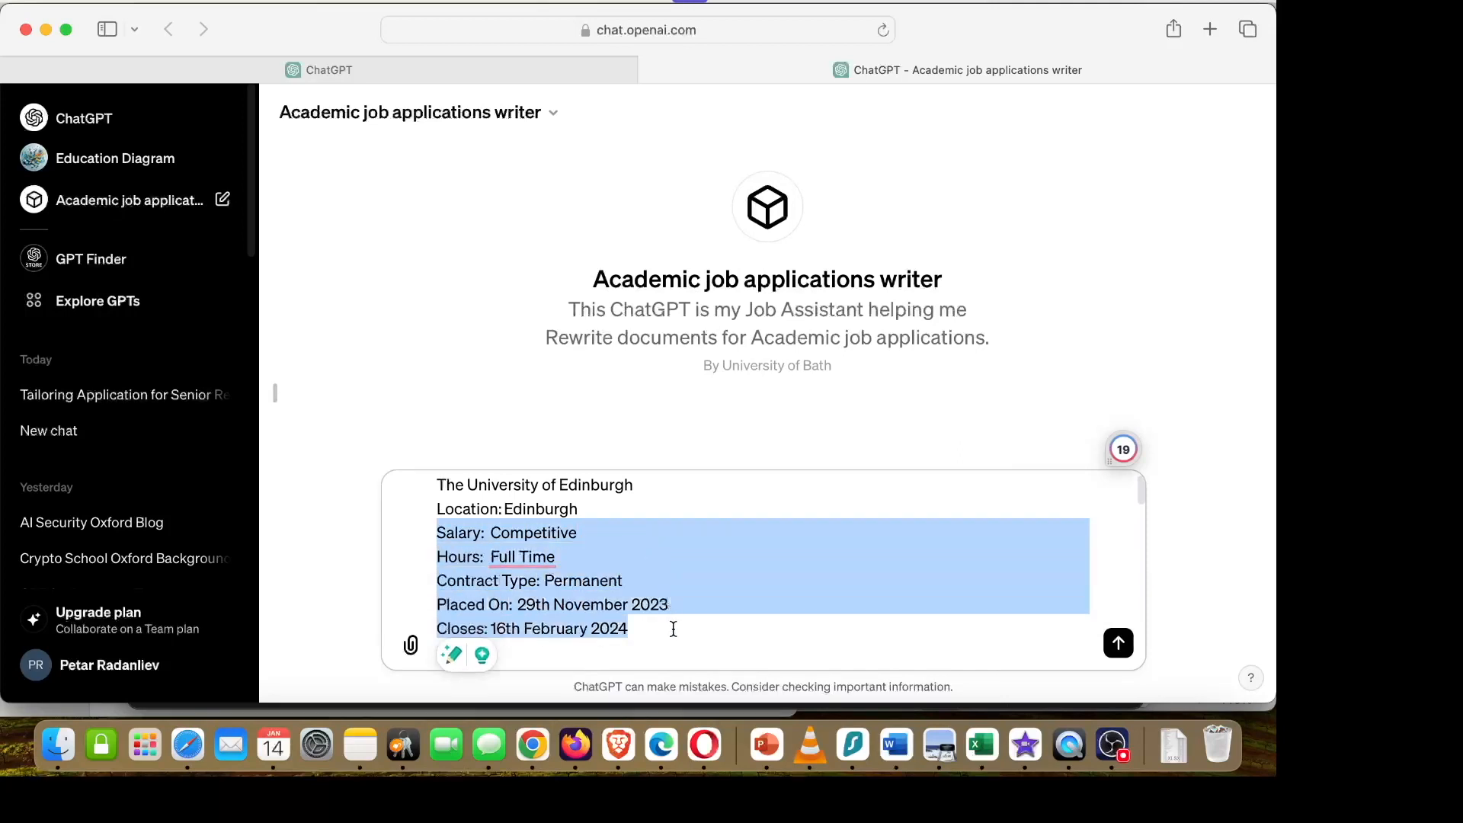
key("BackSpace")
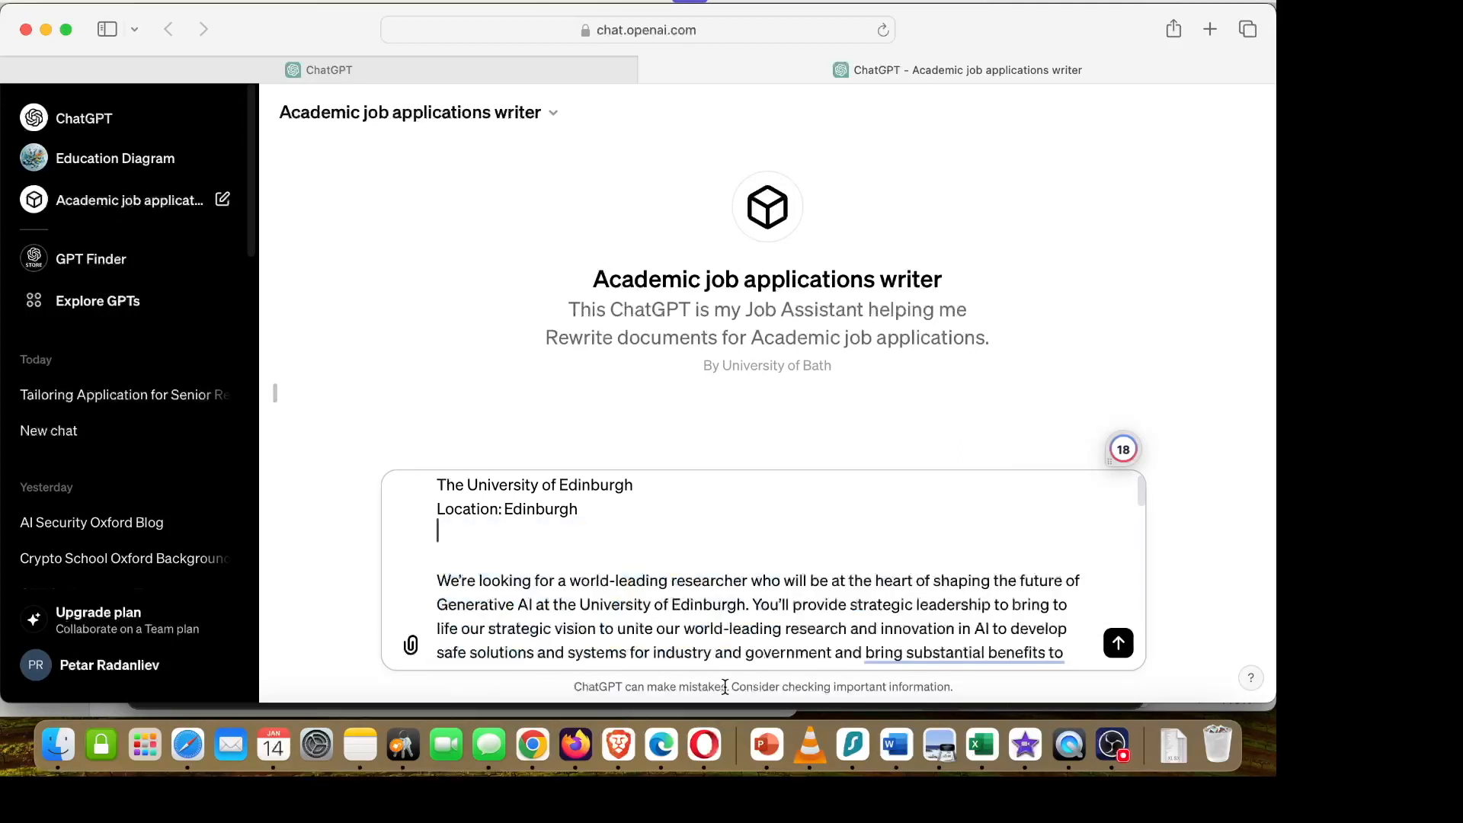
scroll(738, 573, "down", 15)
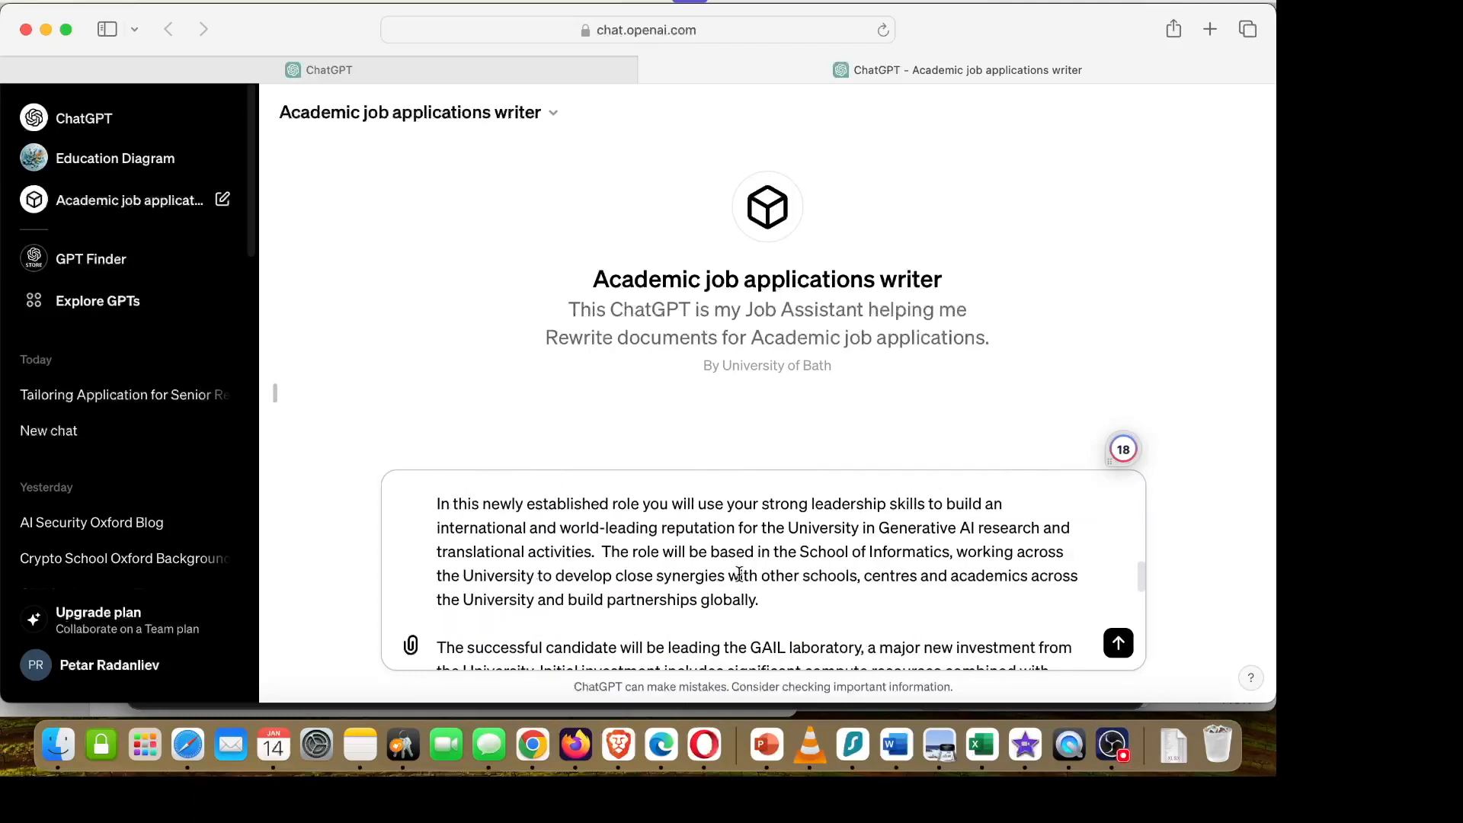
scroll(739, 573, "down", 10)
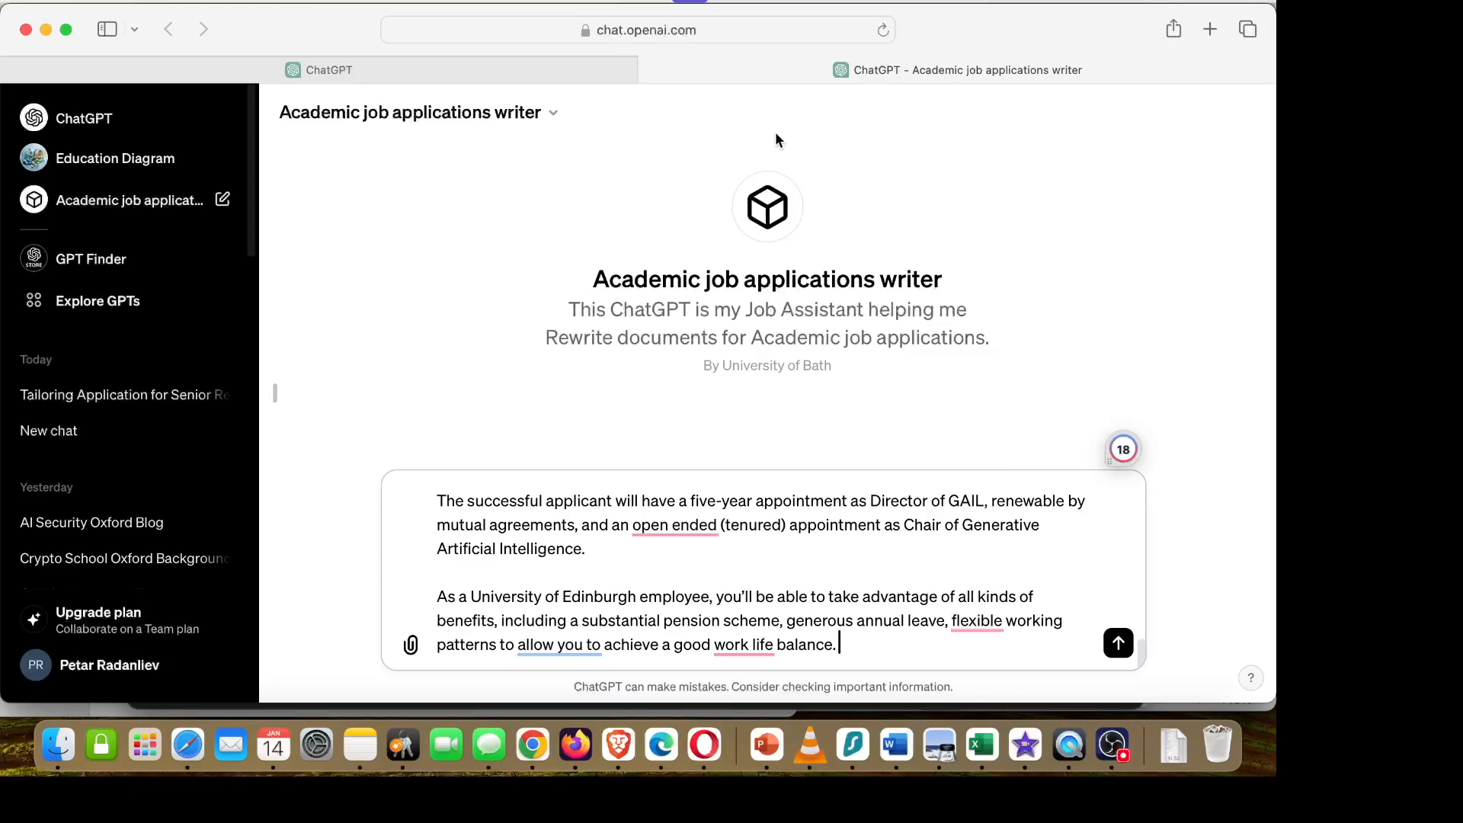
Switch to Chrome and open "The Role" page of the Director of the Generative AI Laboratory microsite on Aspen People.
key("super+Tab")
scroll(501, 381, "down", 10)
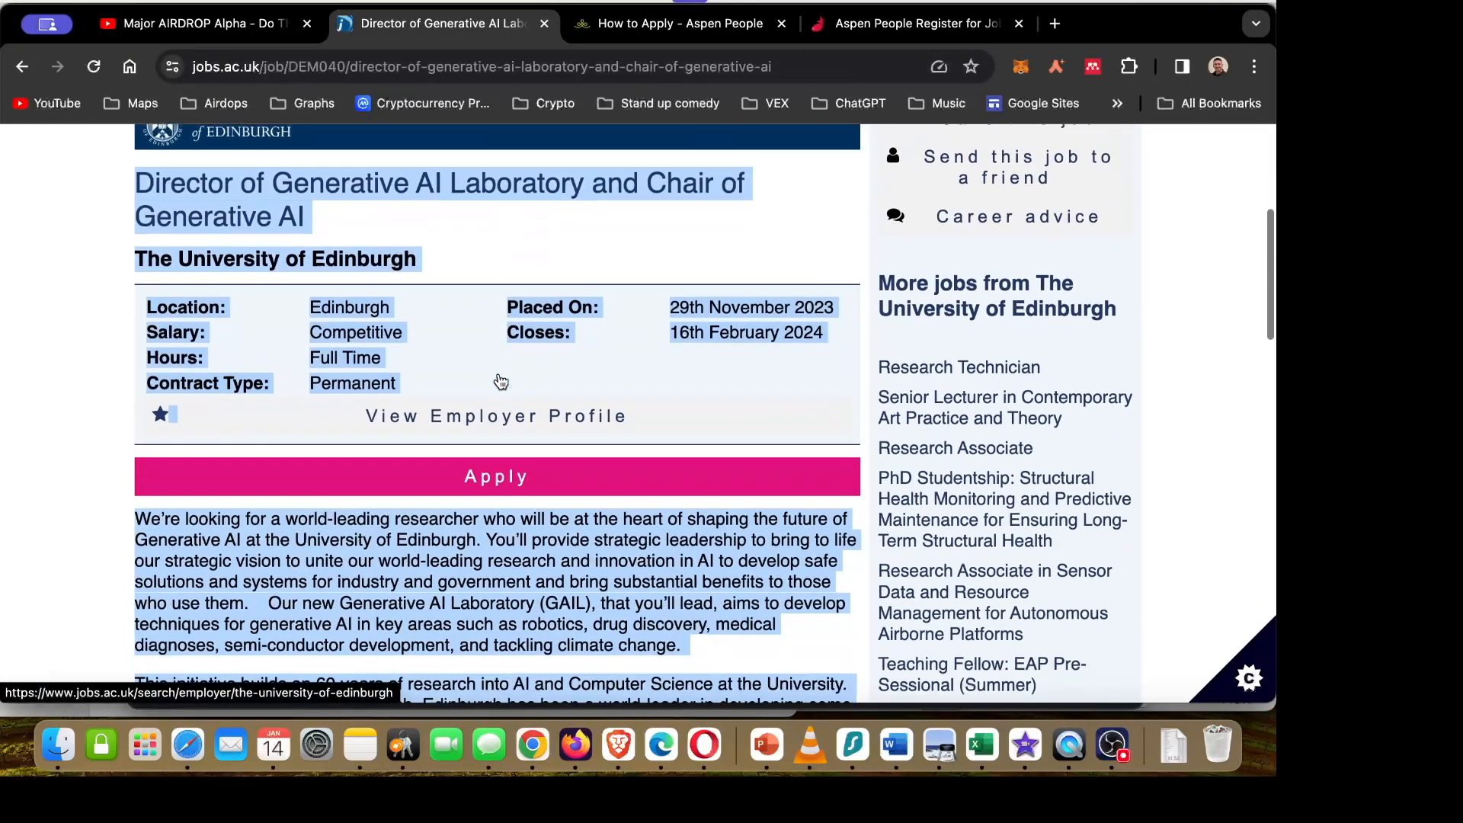
left_click(624, 32)
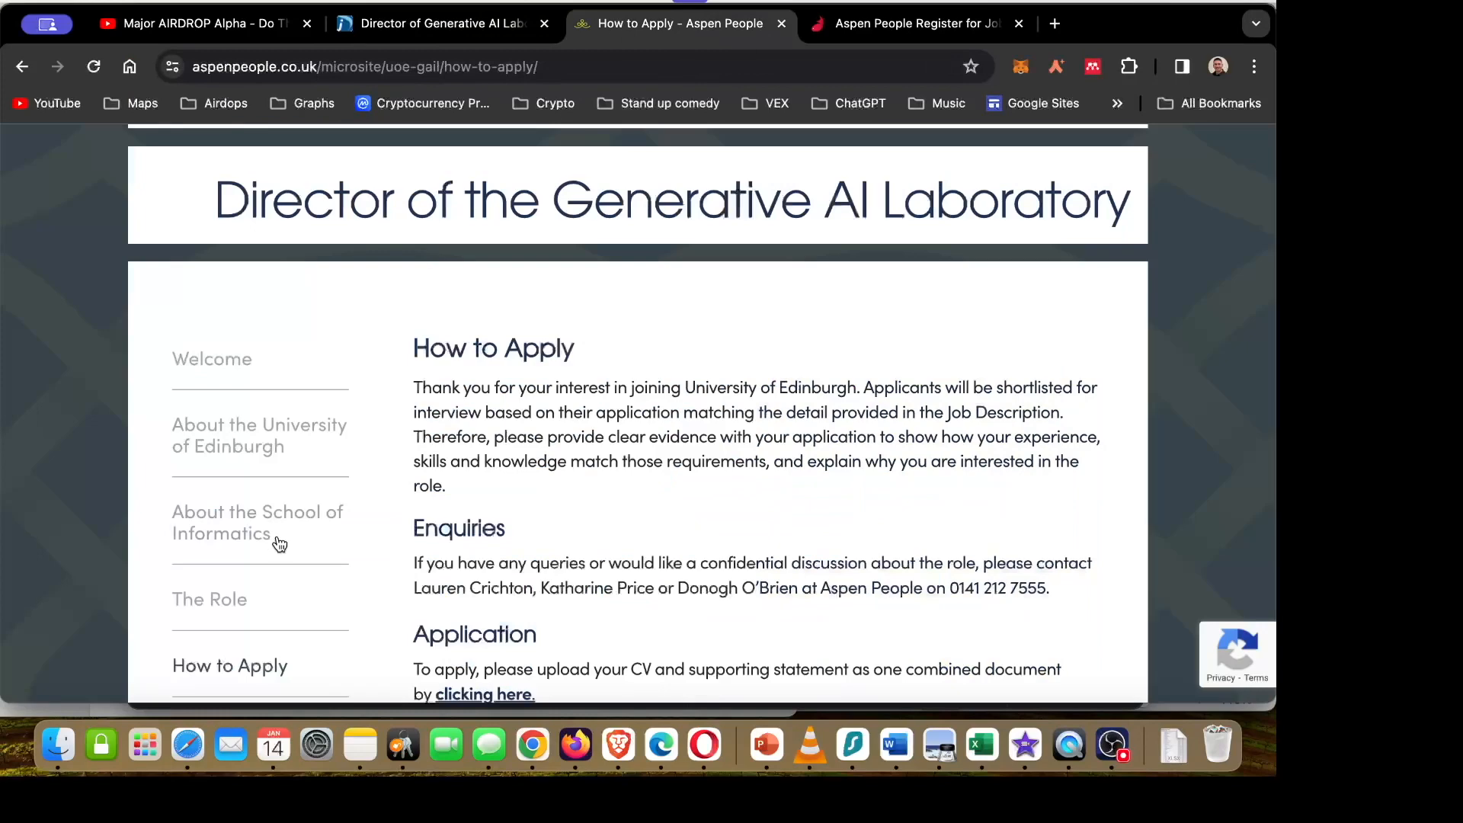
scroll(287, 496, "down", 3)
left_click(232, 441)
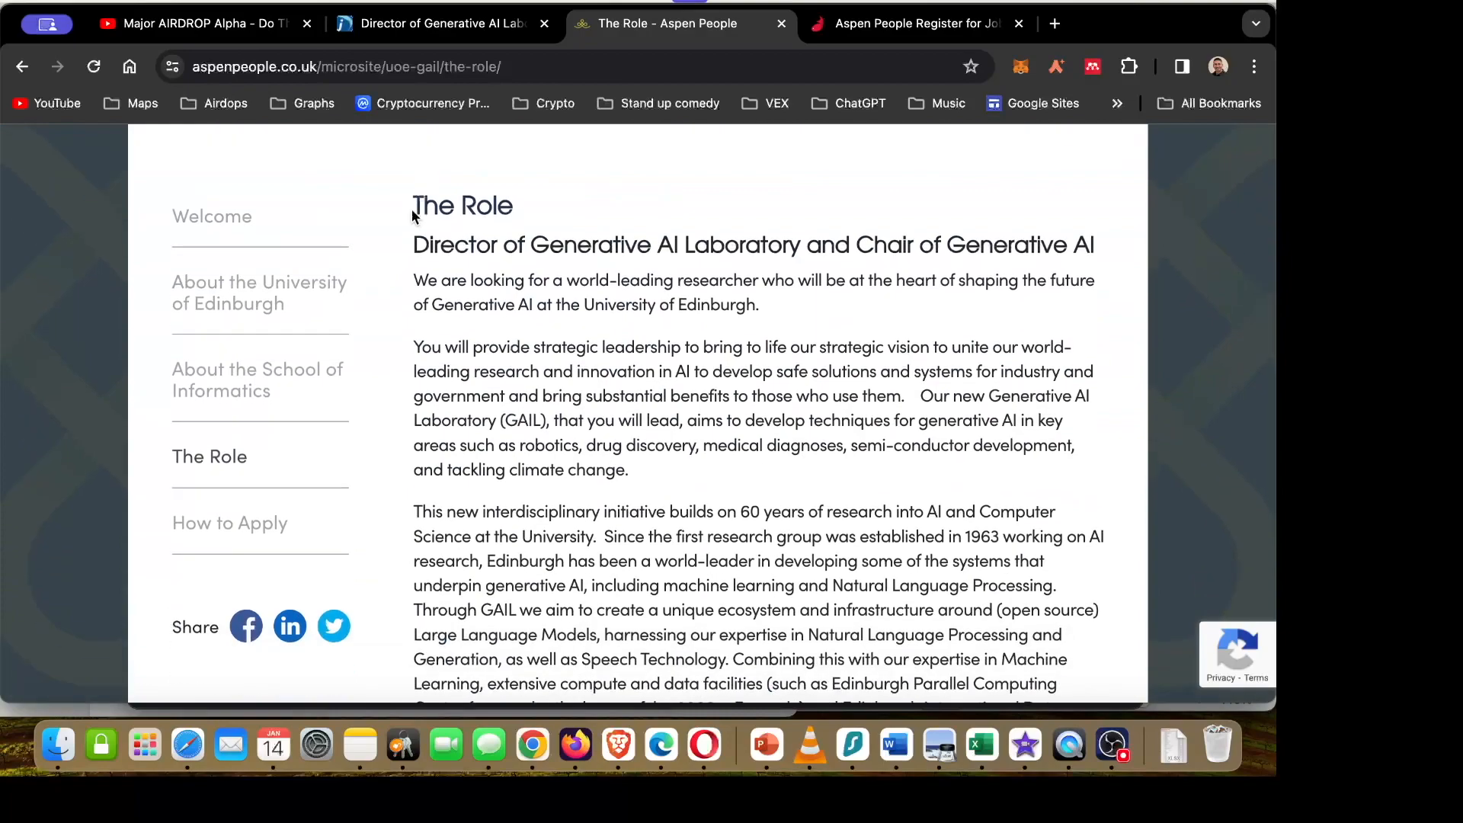
Copy the complete role description from the "The Role" heading to its last paragraph and paste it into the GPT's message in Safari.
left_click_drag(415, 205, 926, 292)
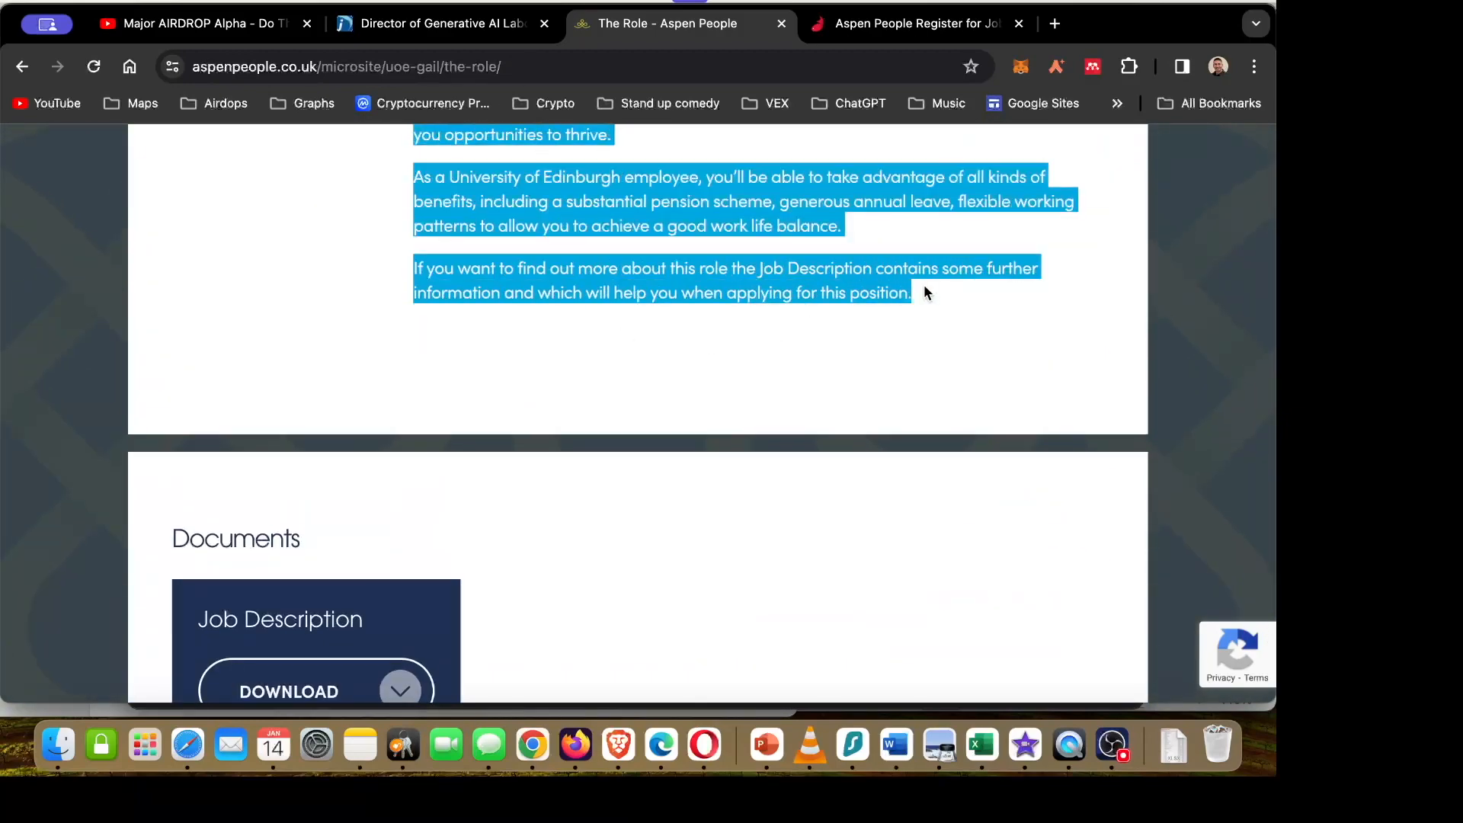
key("super+c")
key("super+Tab")
key("super+v")
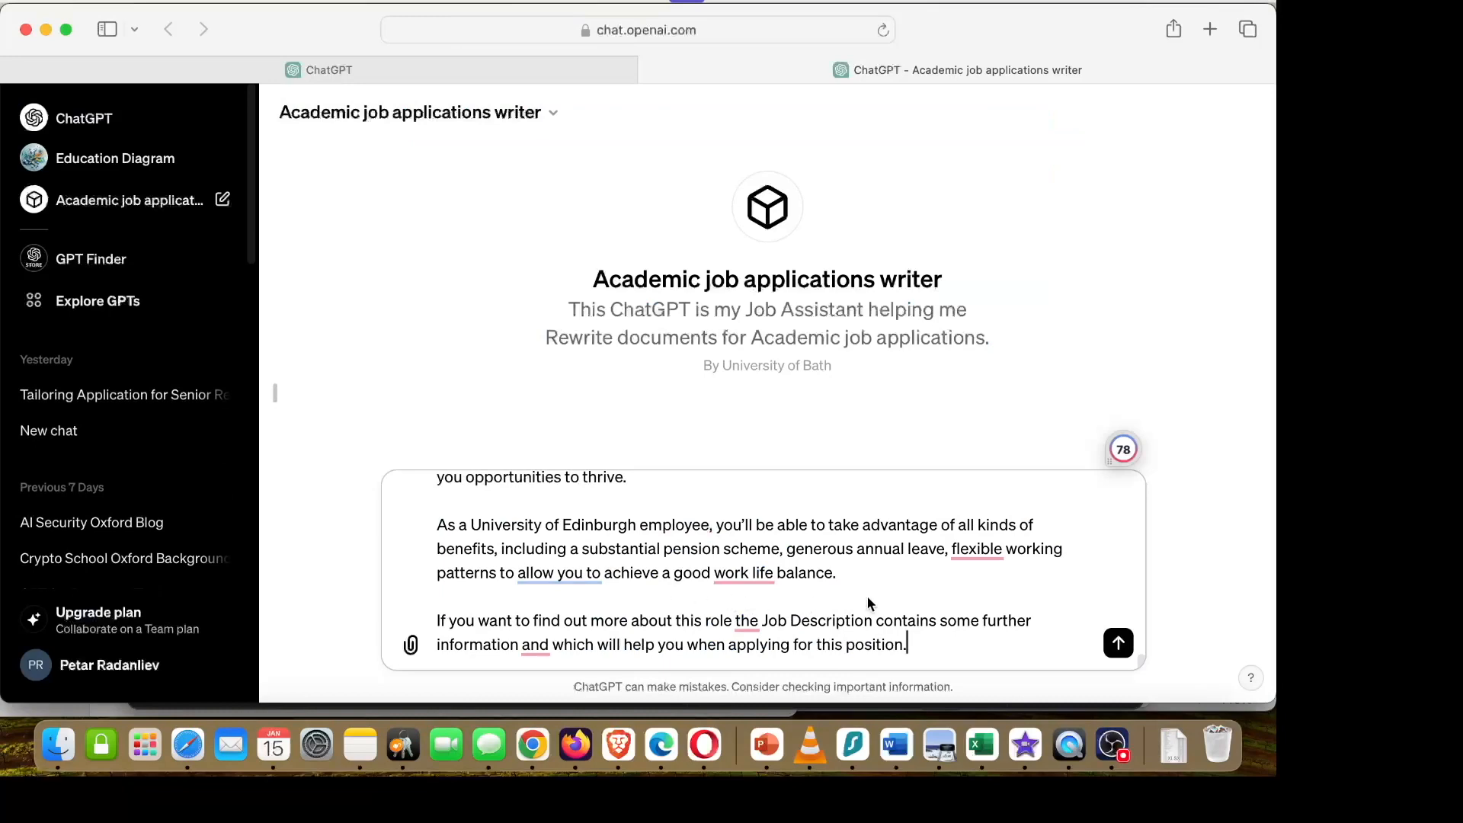
Replace the whole draft message with only the copied role description, send it, and read which document the GPT requests.
left_click_drag(907, 646, 373, 267)
key("super+v")
scroll(846, 531, "up", 10)
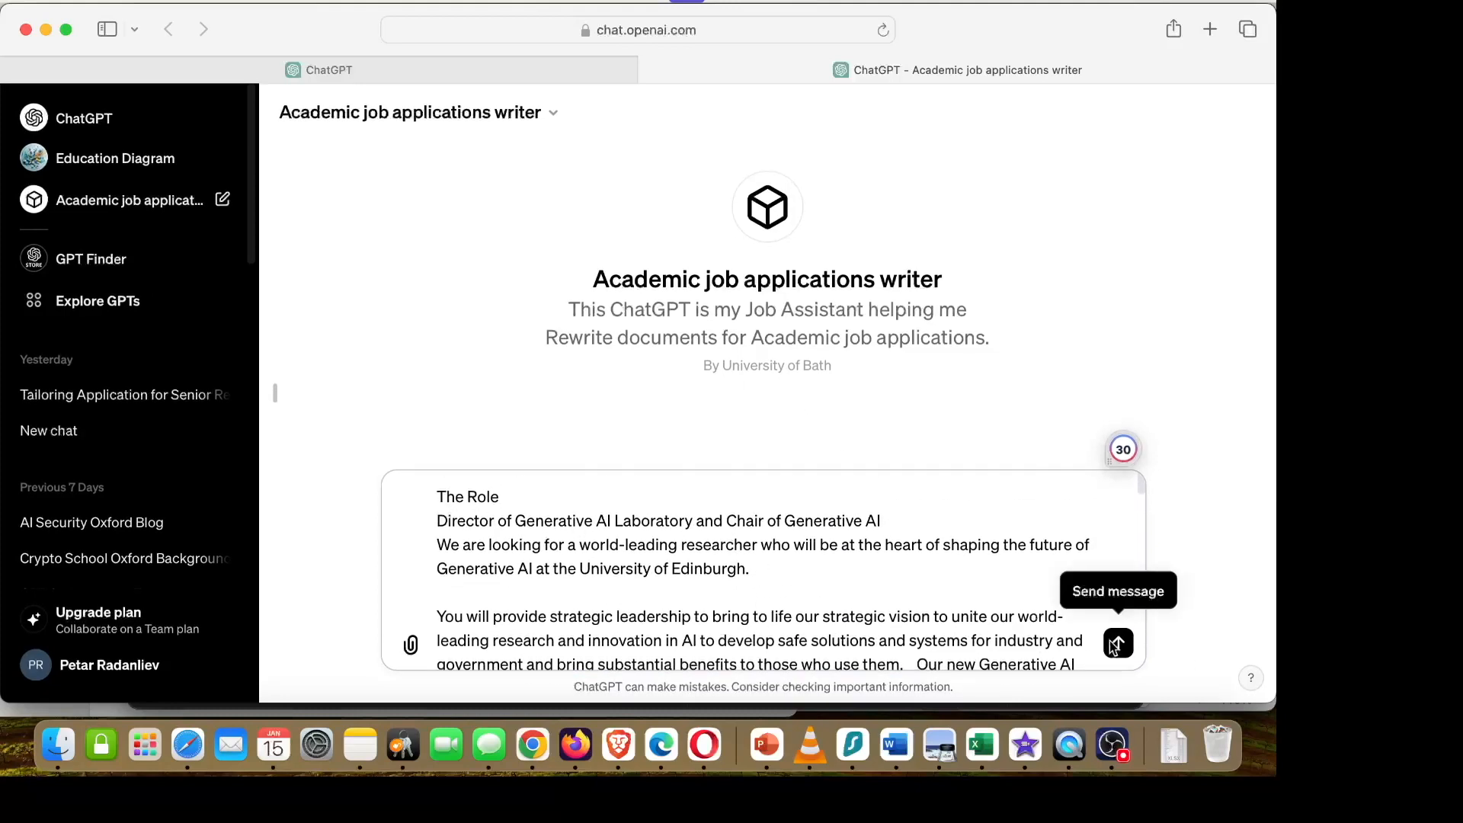
left_click(1118, 644)
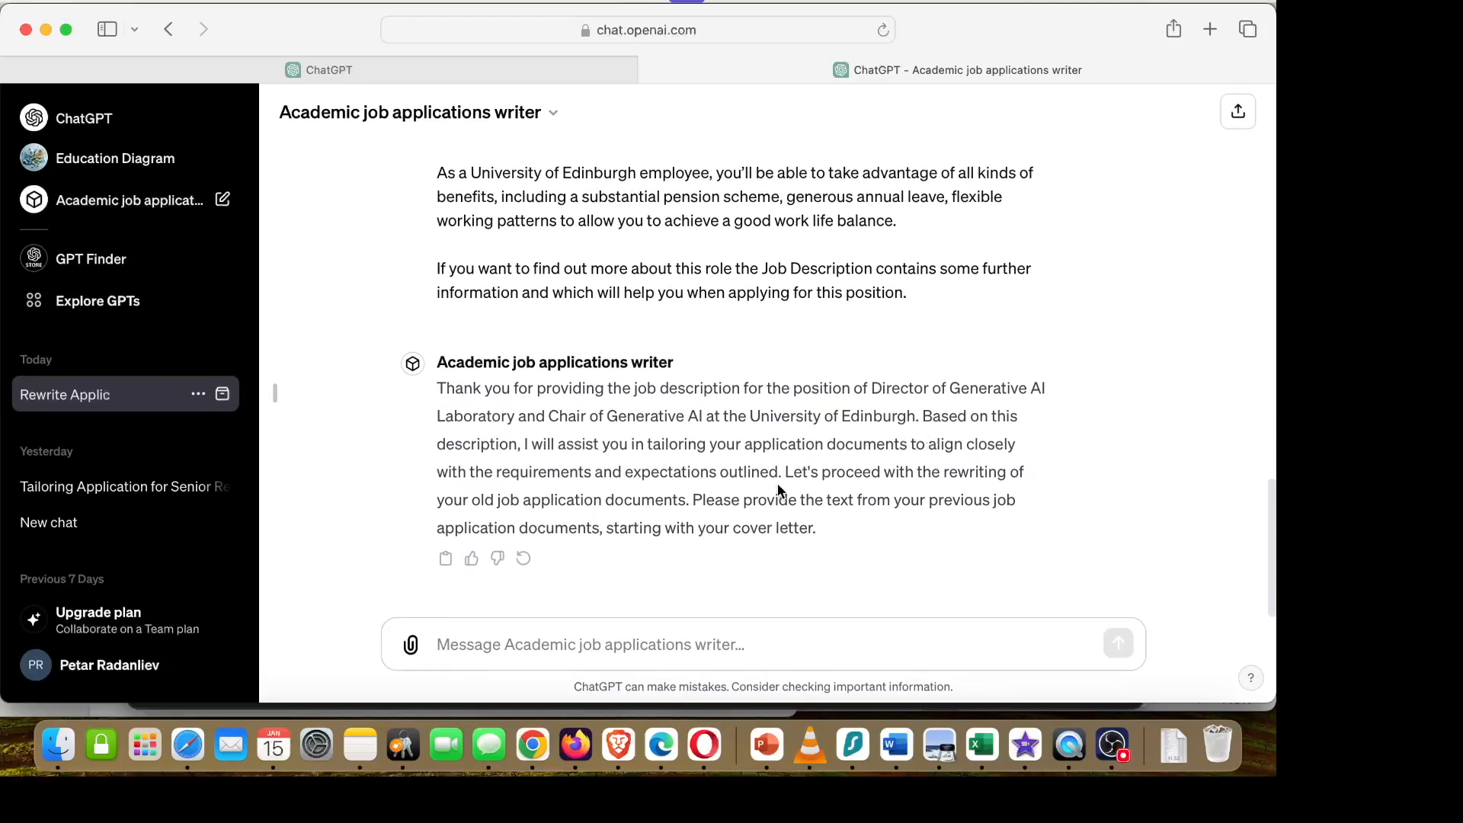
left_click_drag(697, 503, 938, 517)
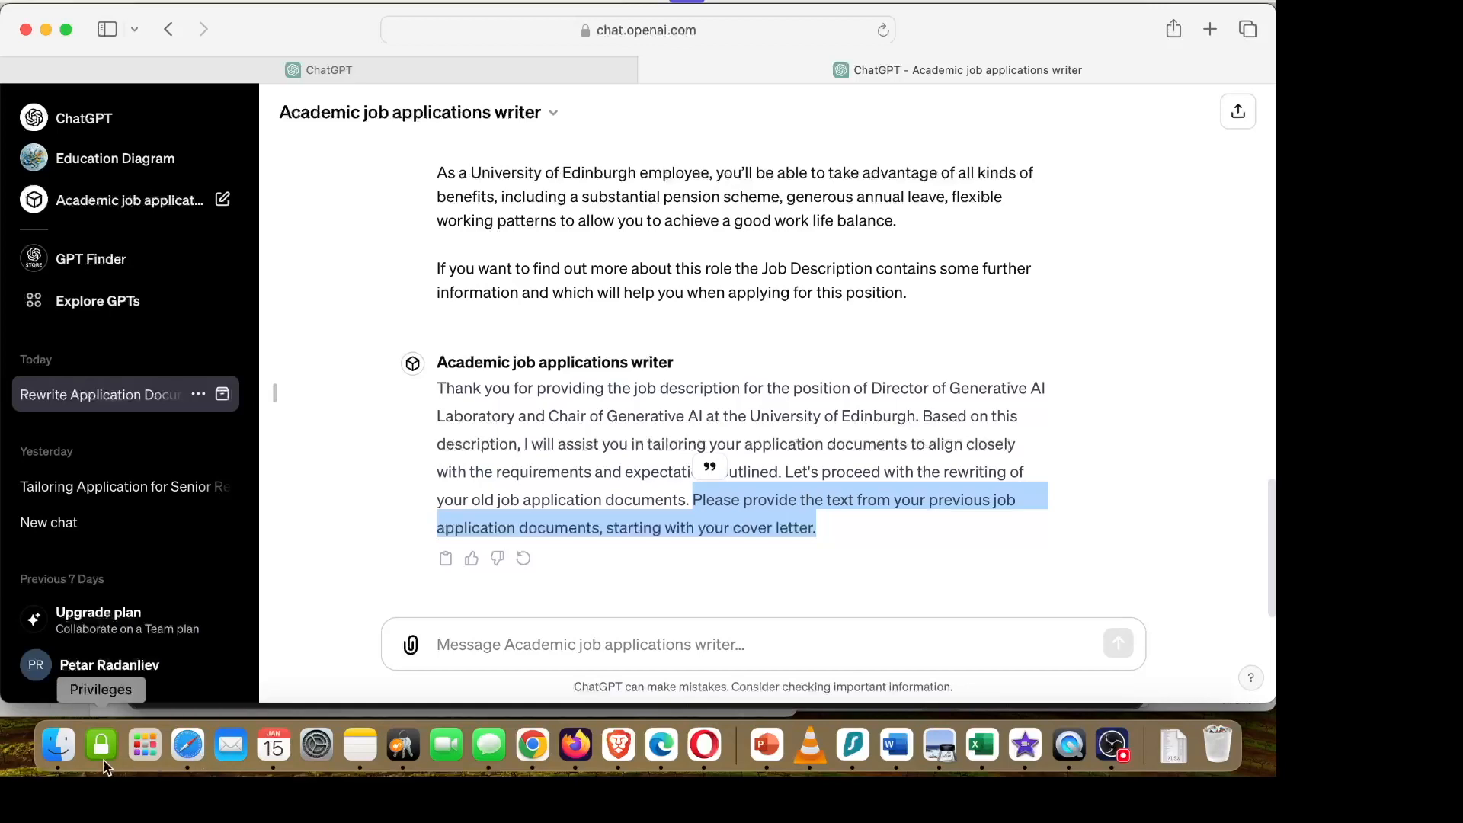
Open the 2024 CV from the Director of Generative AI folder in Finder and copy its entire text.
left_click(66, 755)
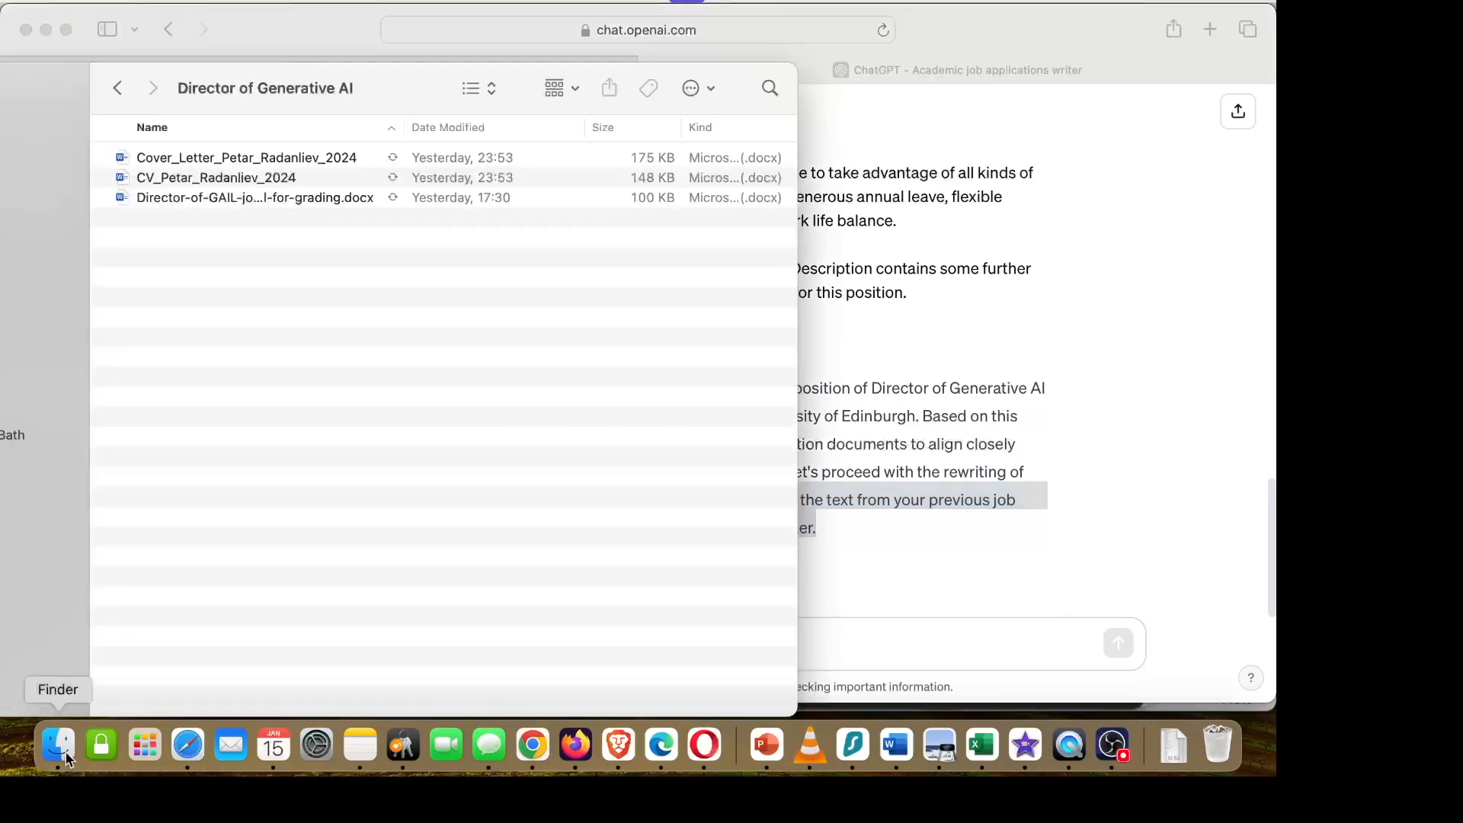
left_click(180, 179)
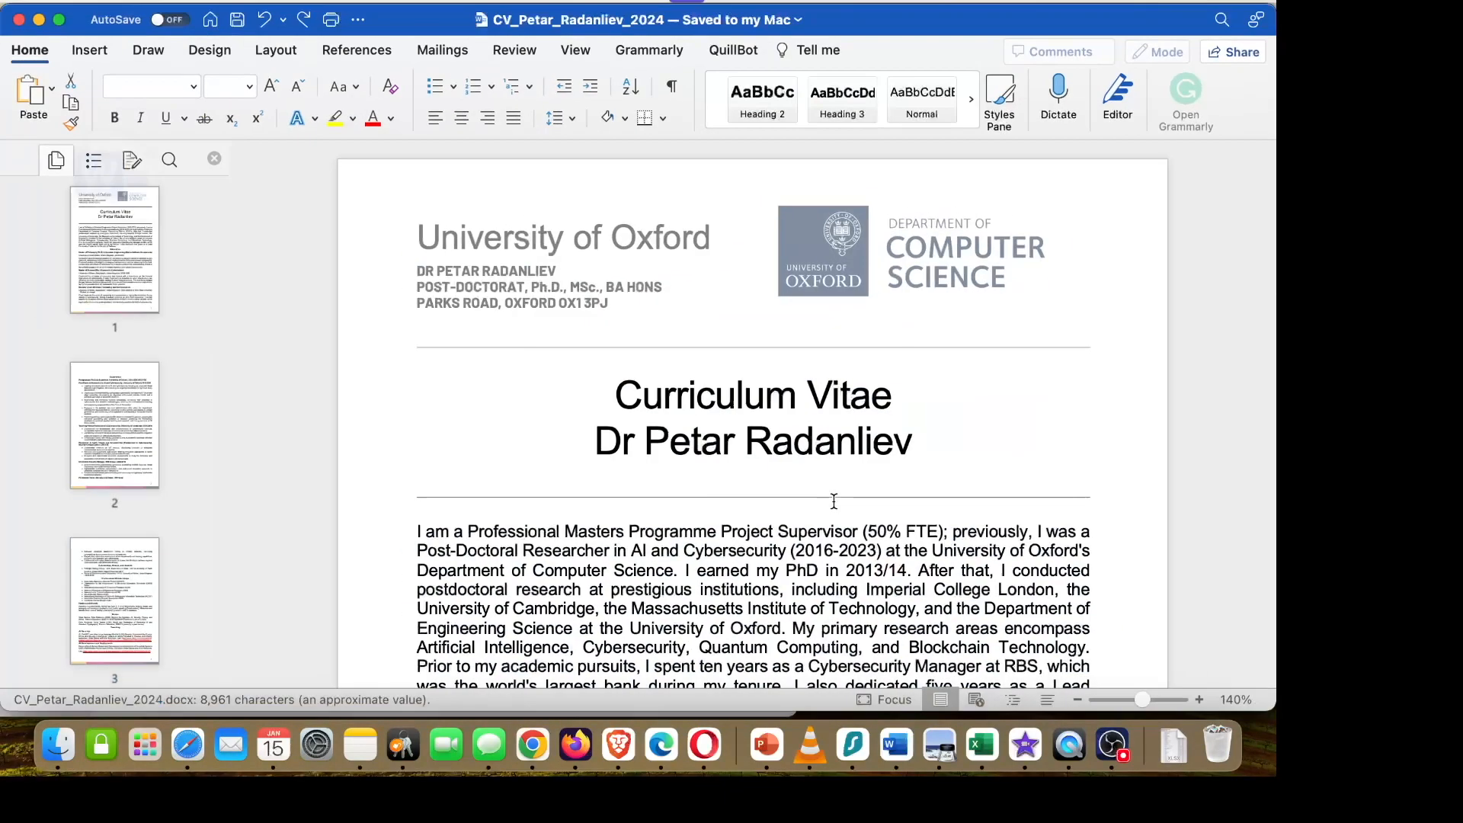
key("super+a")
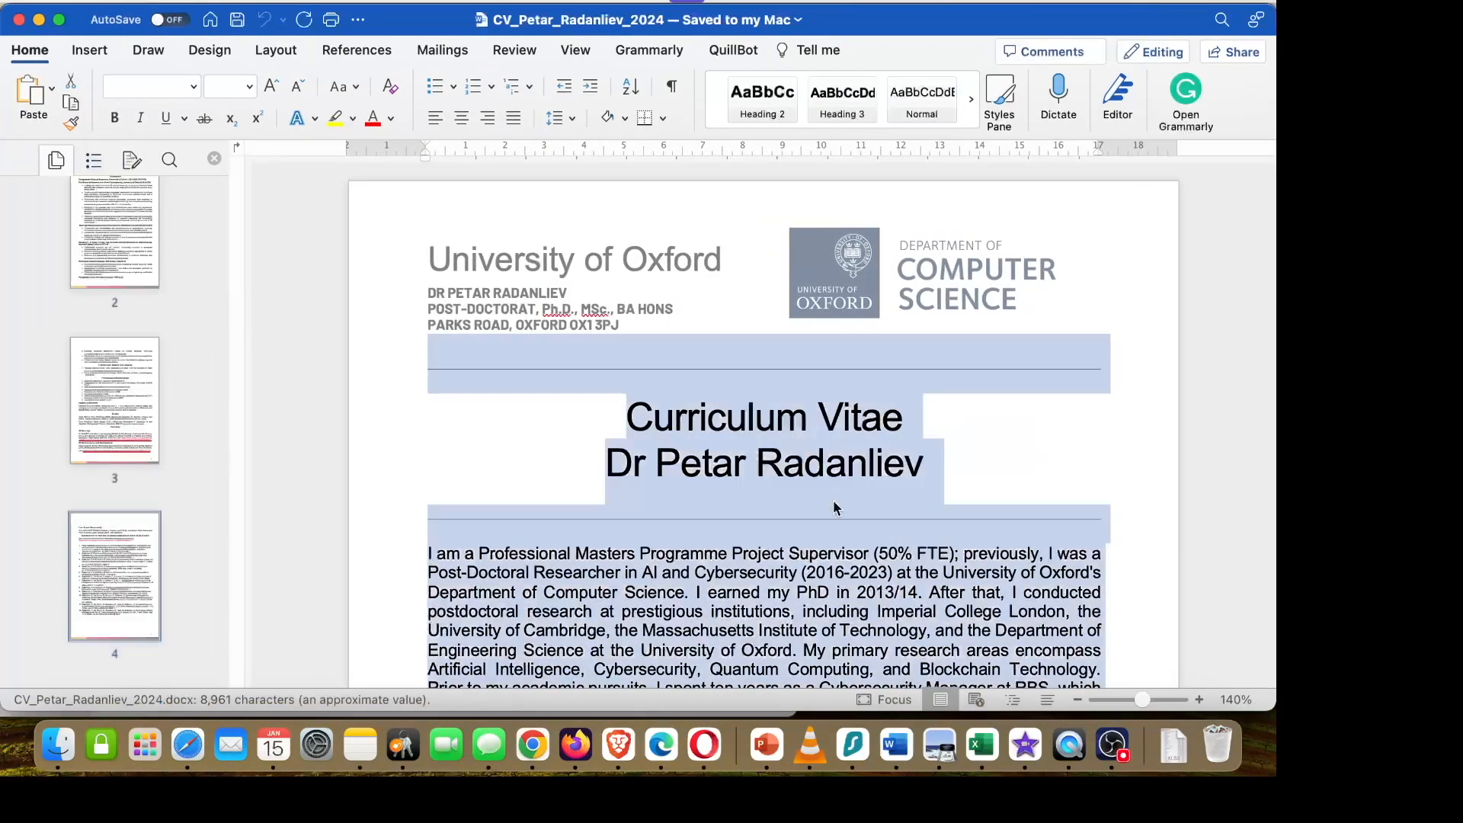
Switch to Safari, paste the CV text into the GPT's message and send it.
key("super+Tab")
key("super+Tab")
key("super+Tab")
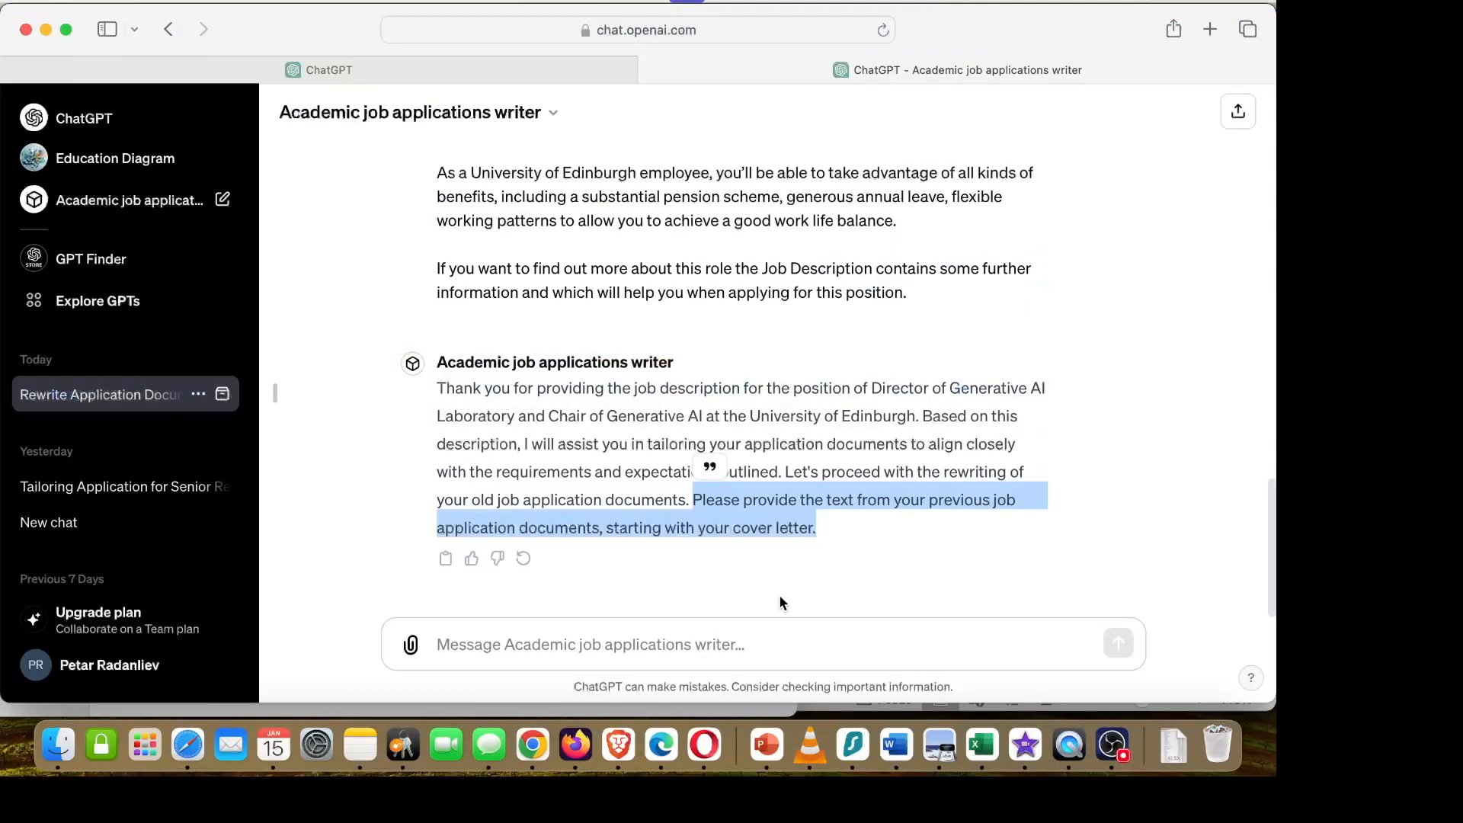
left_click(696, 637)
key("super+v")
key("Return")
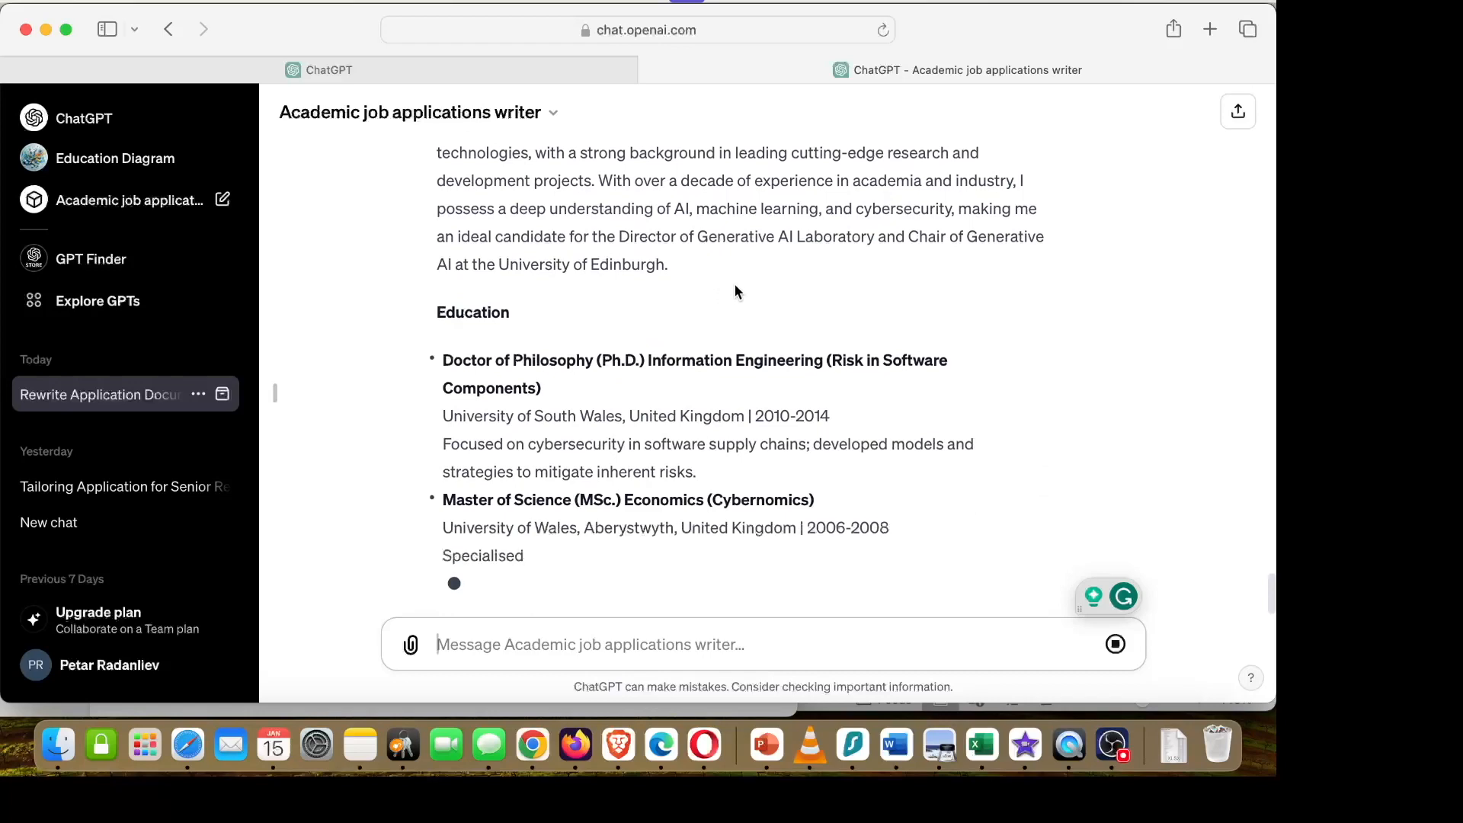
Compare the GPT's rewritten Profile paragraph with the CV's opening paragraph in Word, and copy the rewritten paragraph from Safari.
scroll(602, 229, "up", 3)
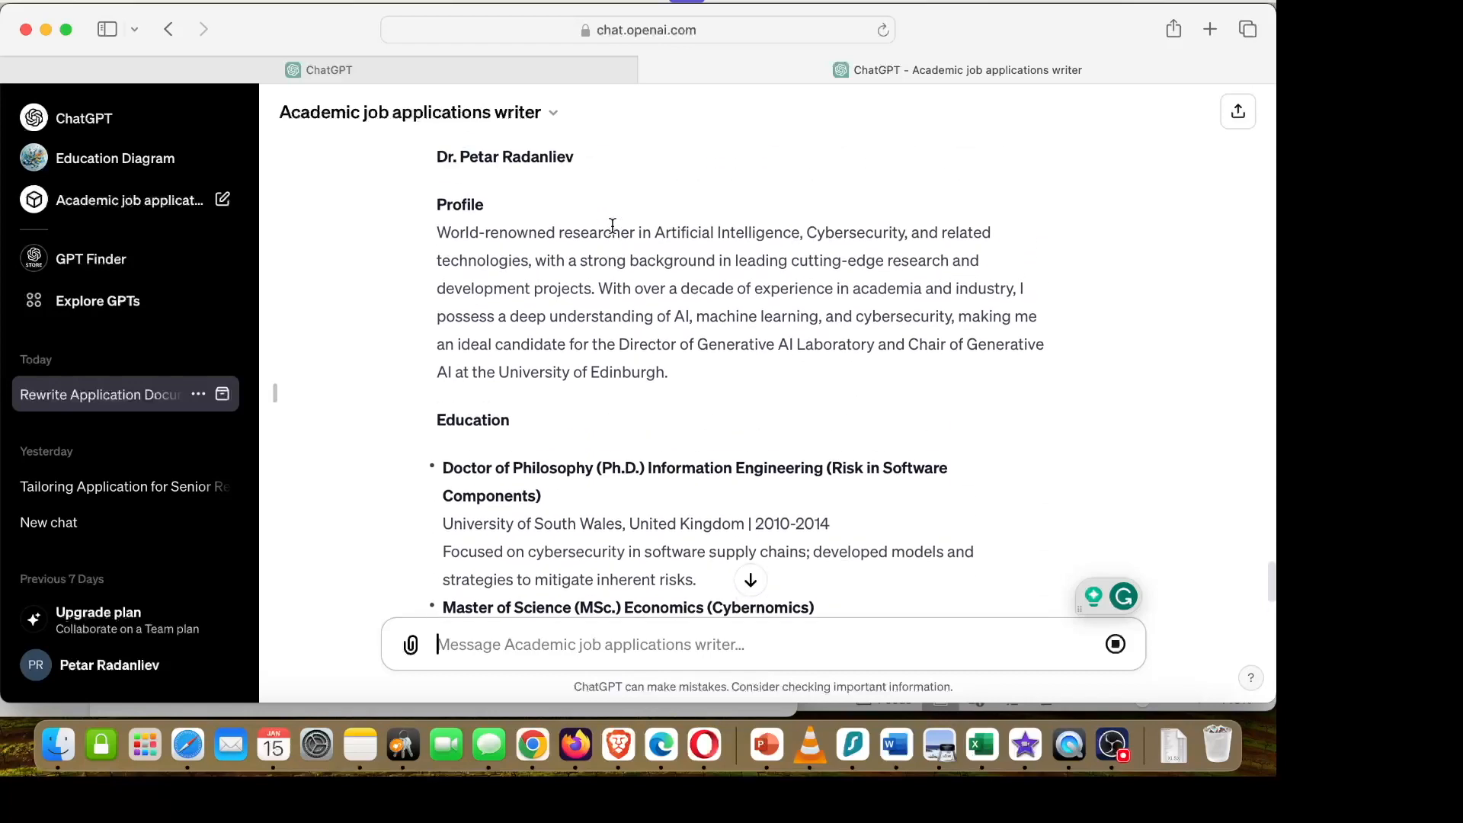
key("super+Tab")
key("super+Tab")
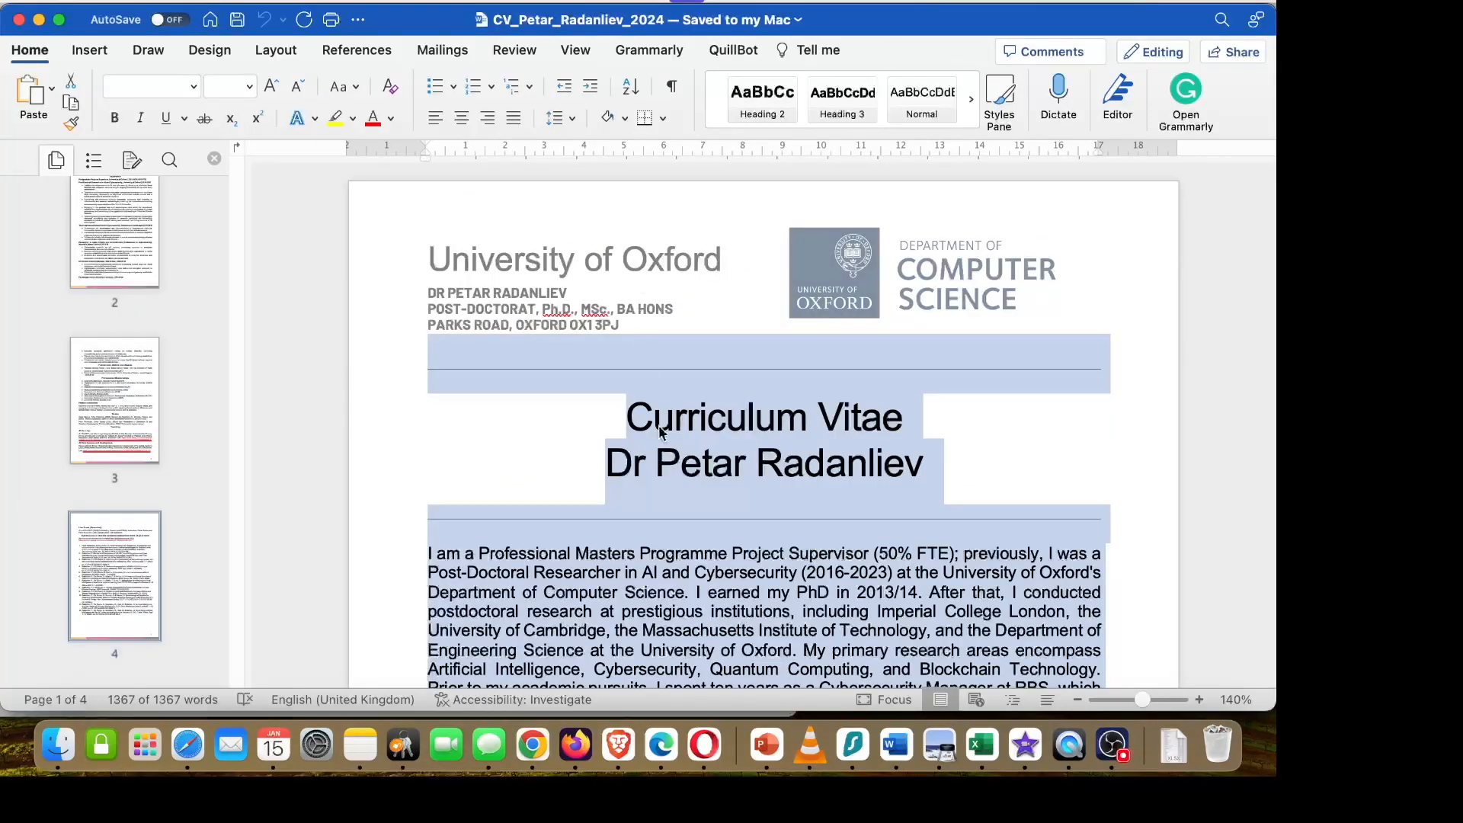
left_click(639, 452)
left_click_drag(429, 351, 921, 526)
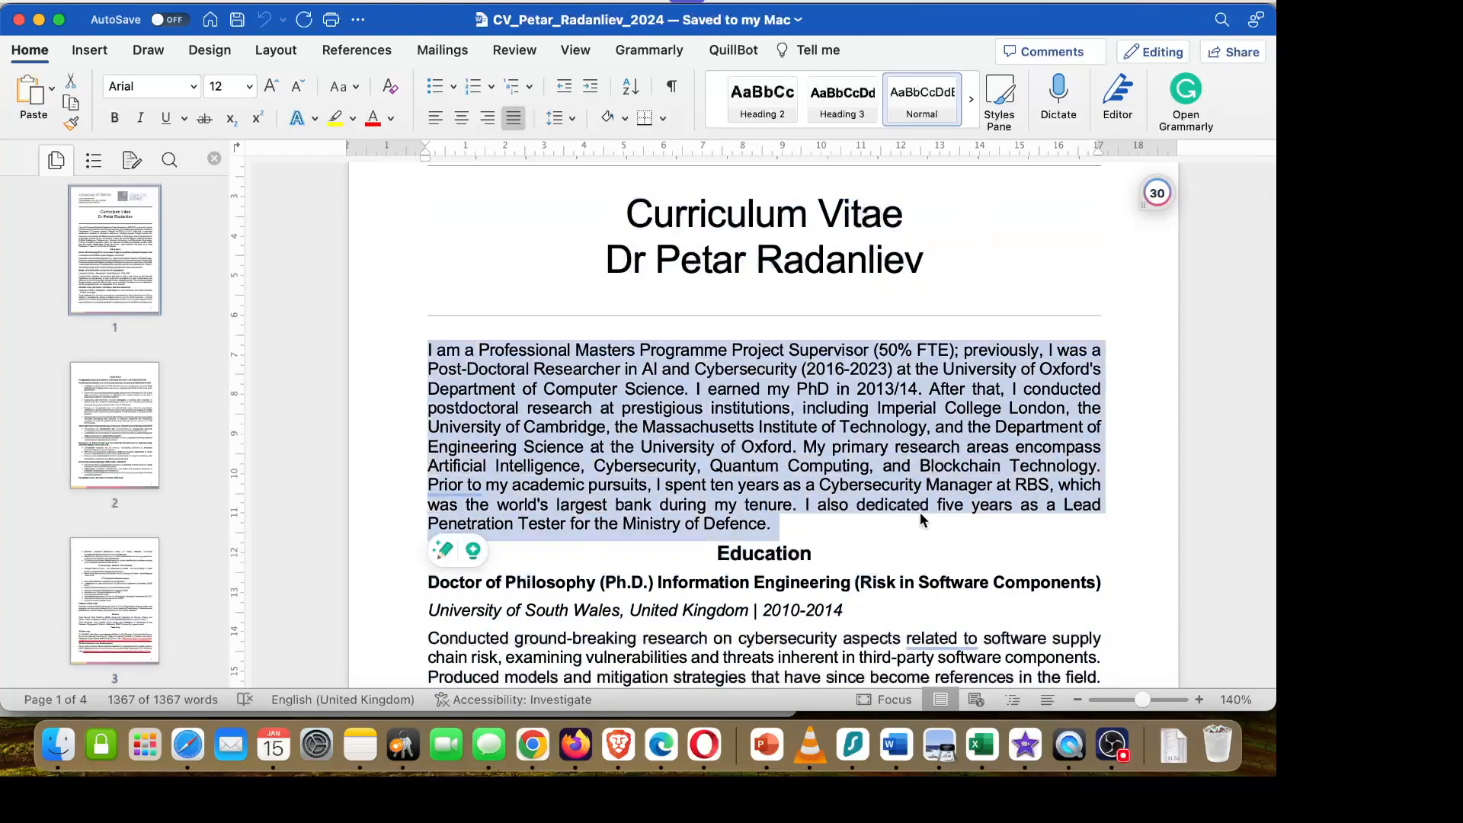
key("super+Tab")
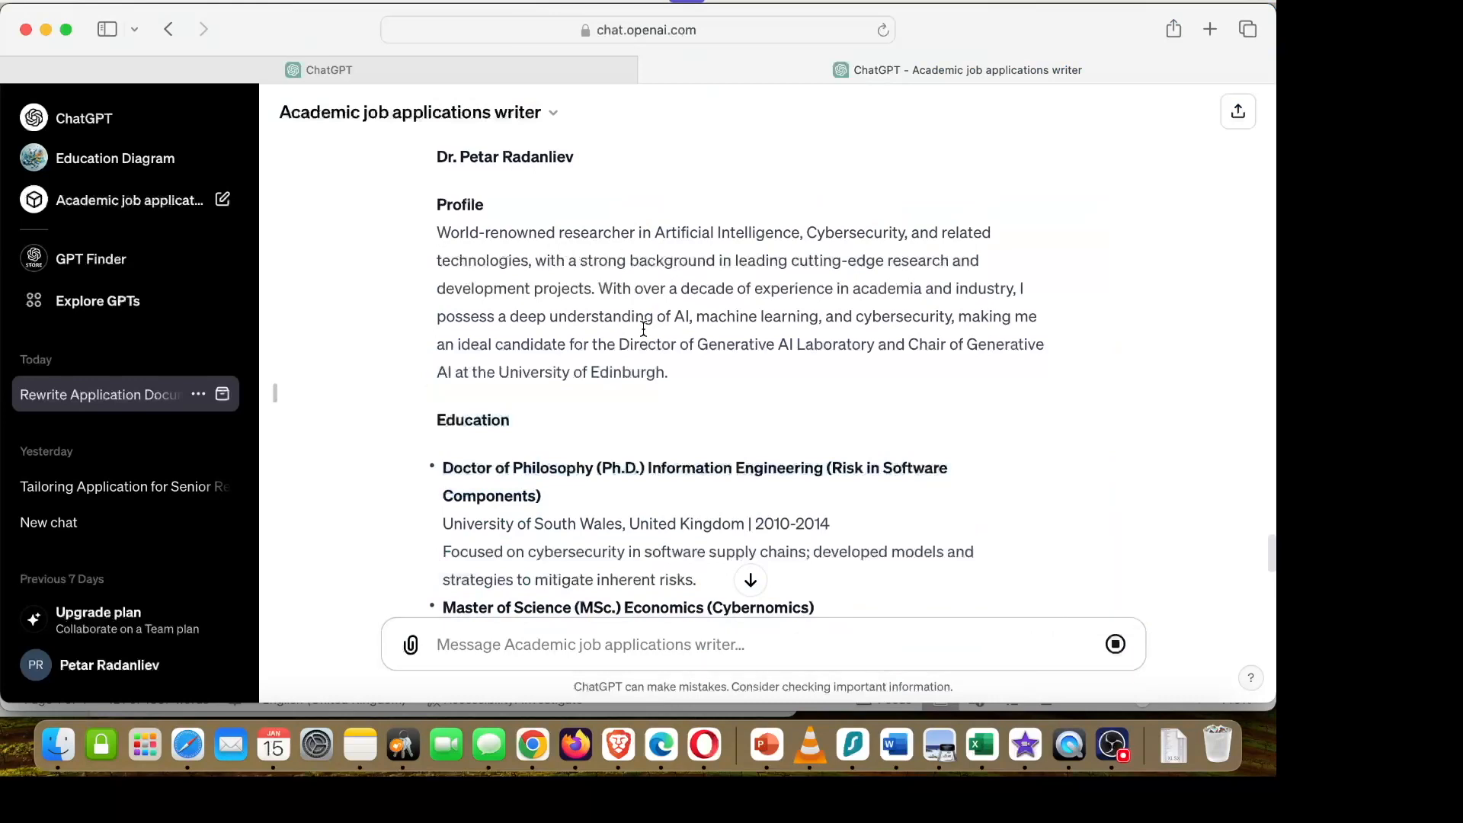
left_click_drag(673, 368, 437, 222)
key("super+c")
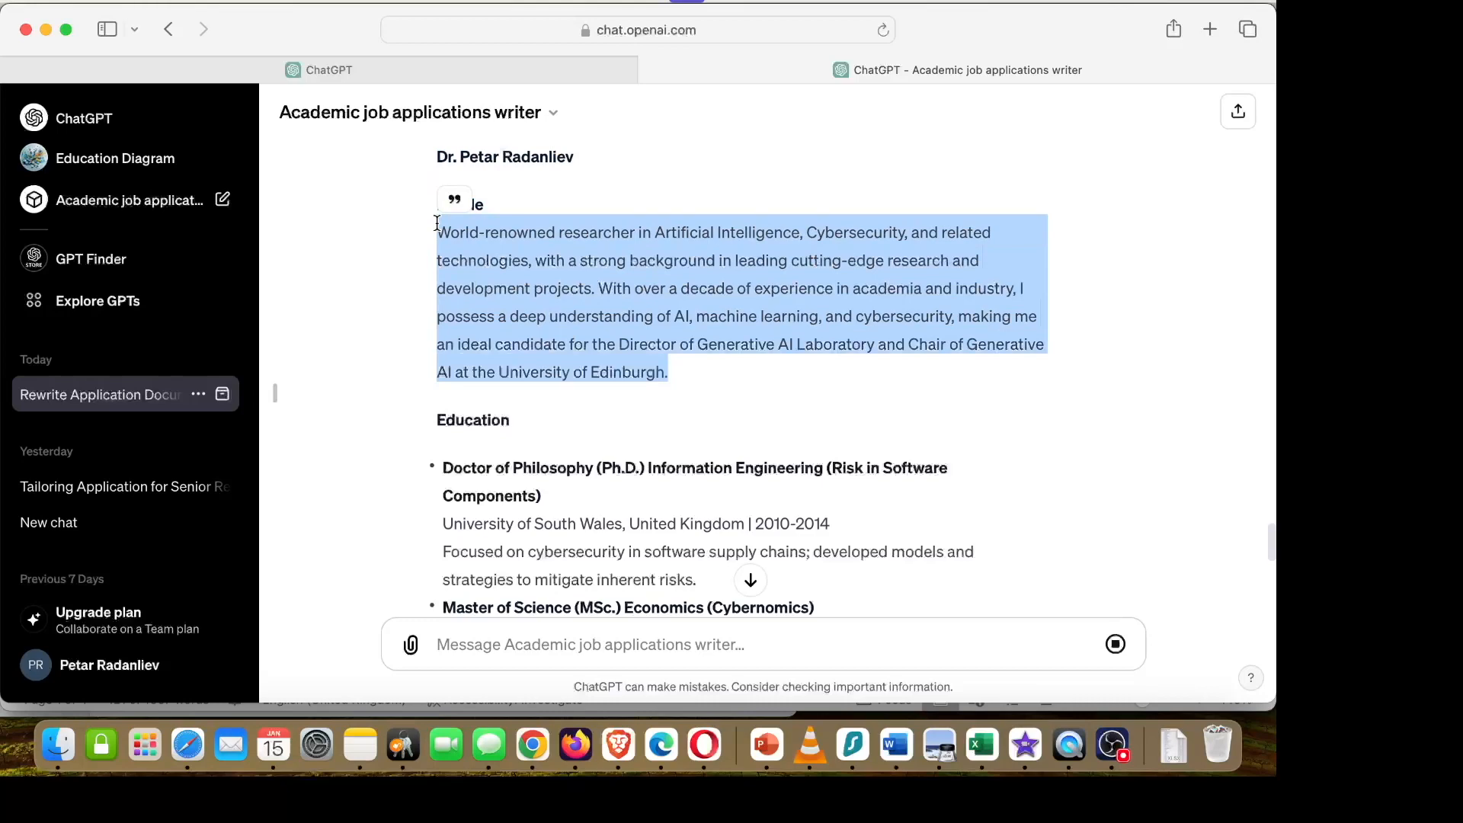
Replace the CV's opening paragraph in Word with the copied profile text and delete the leftover "I" before it.
key("super+Tab")
left_click(753, 517)
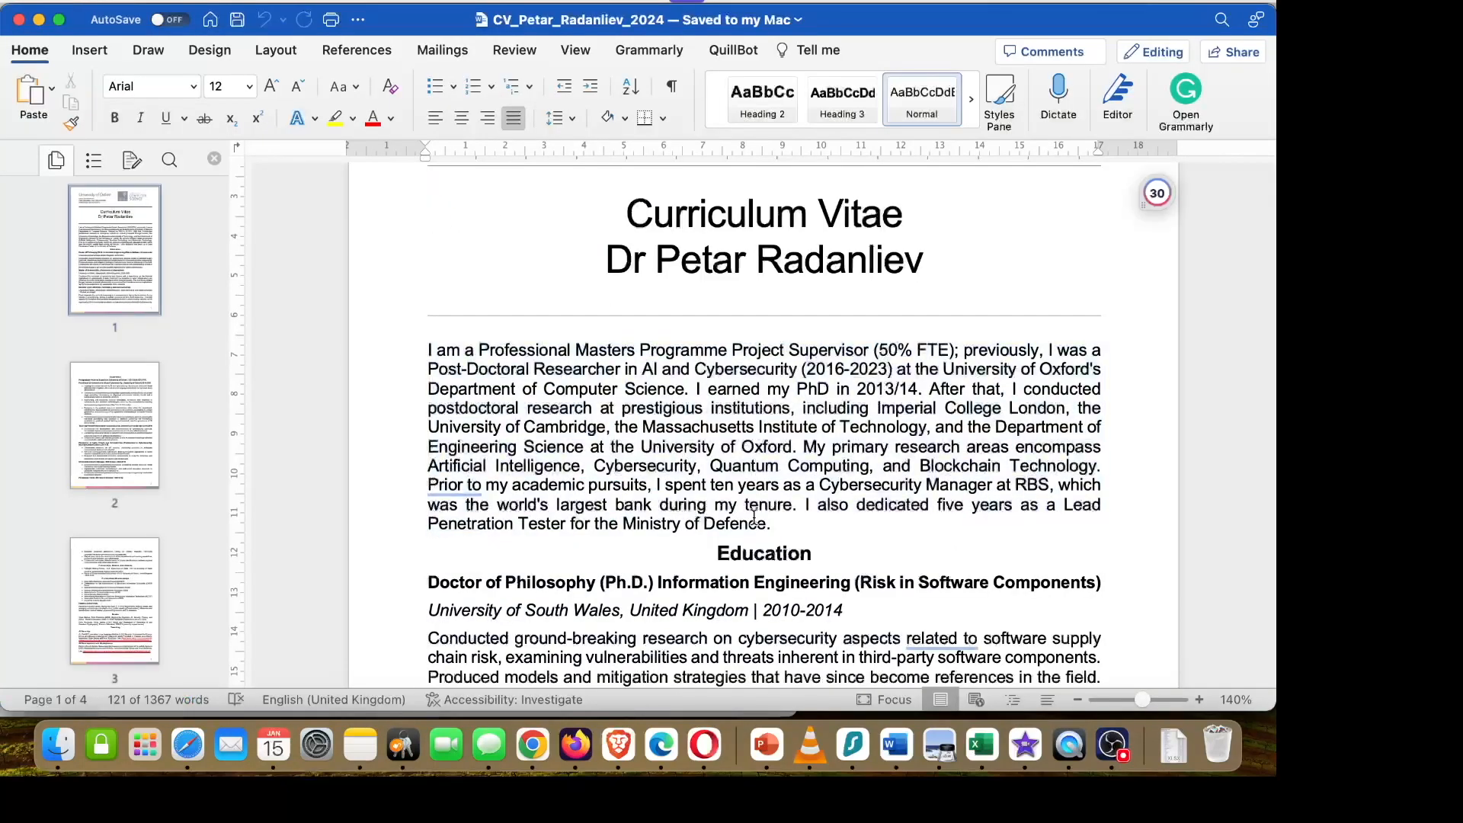
left_click_drag(762, 518, 427, 352)
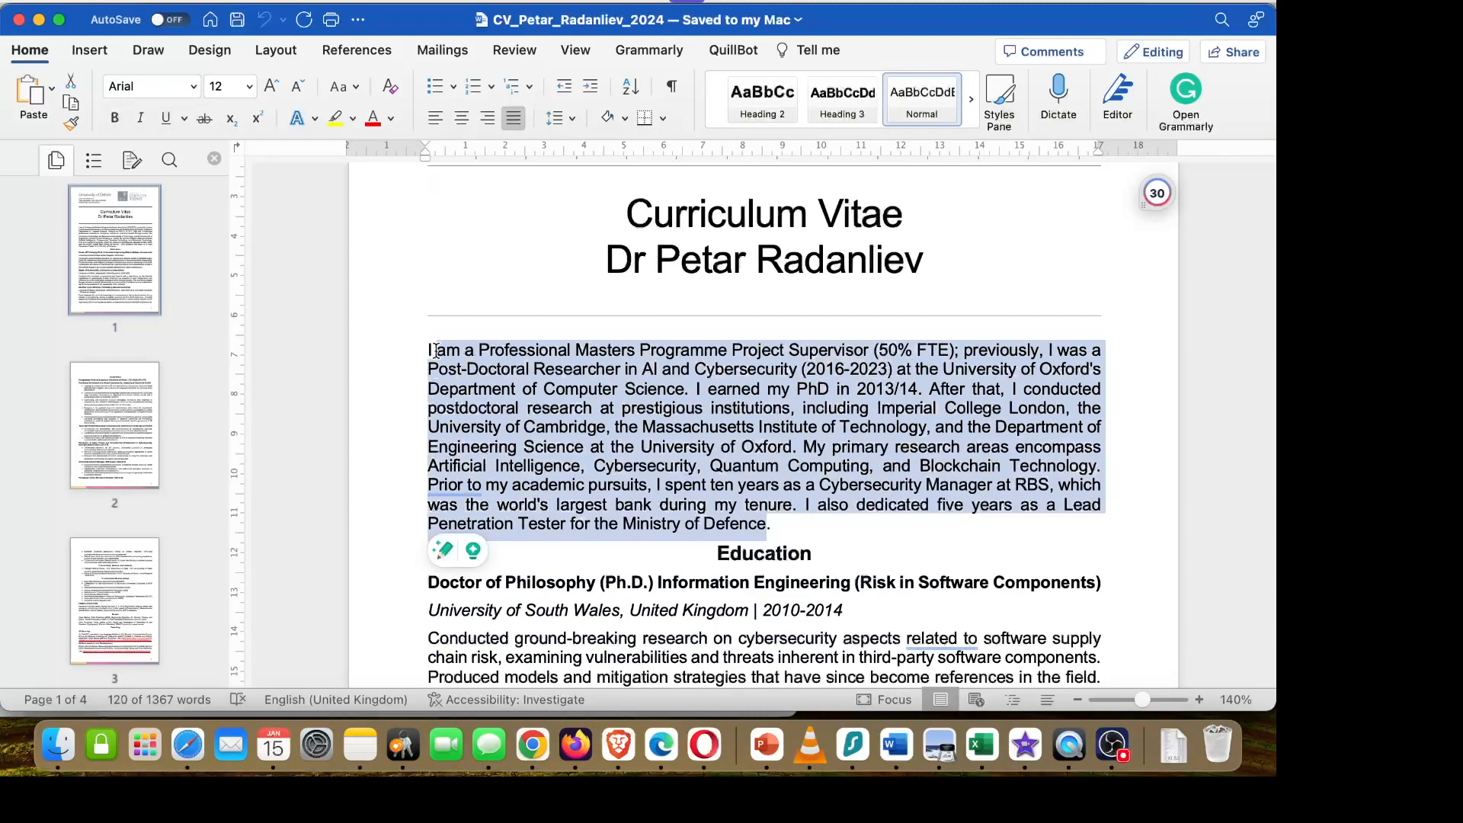
key("super+v")
left_click(529, 489)
left_click(556, 541)
key("BackSpace")
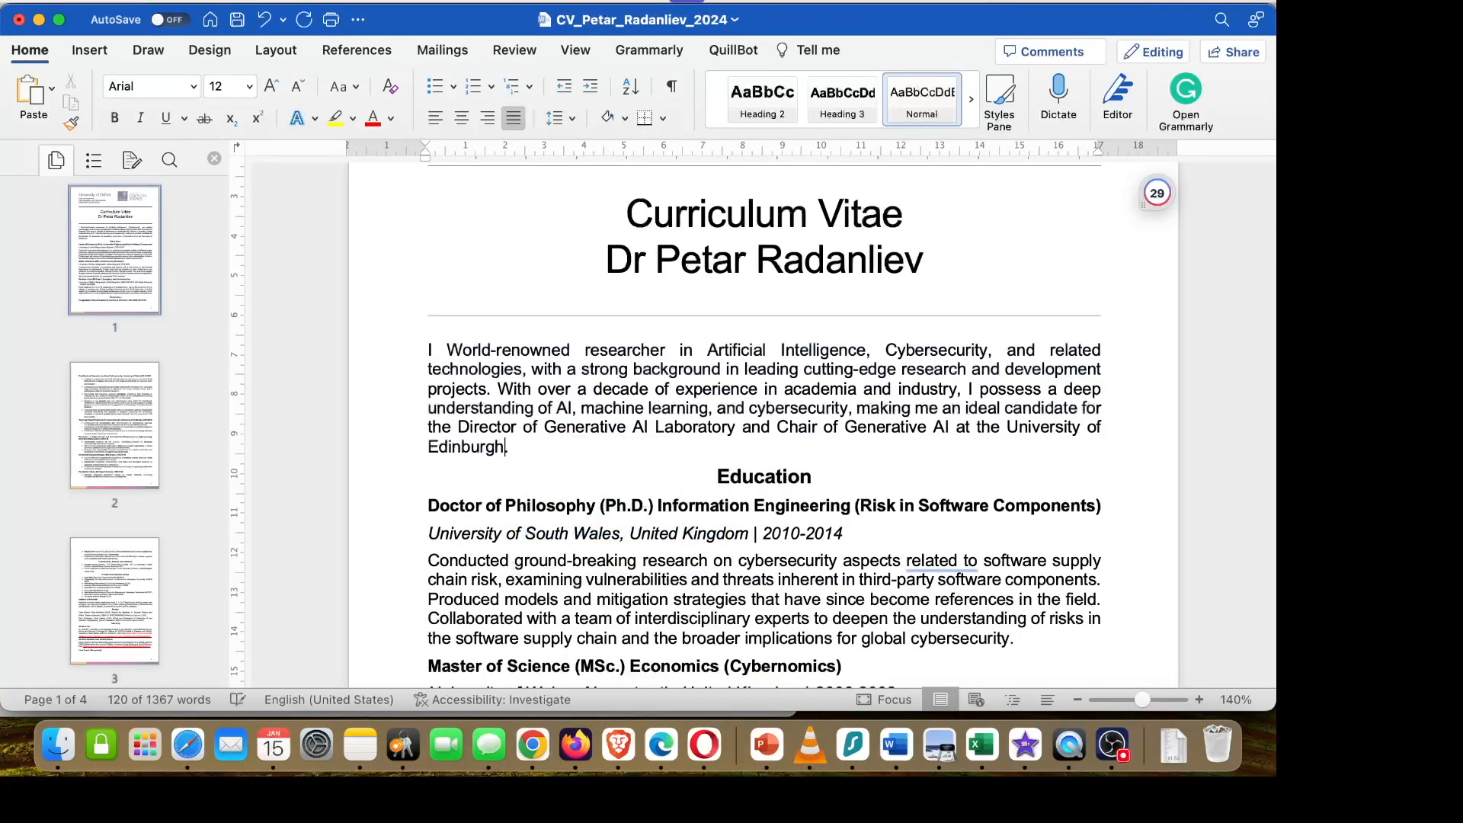
left_click(445, 356)
key("BackSpace")
key("BackSpace")
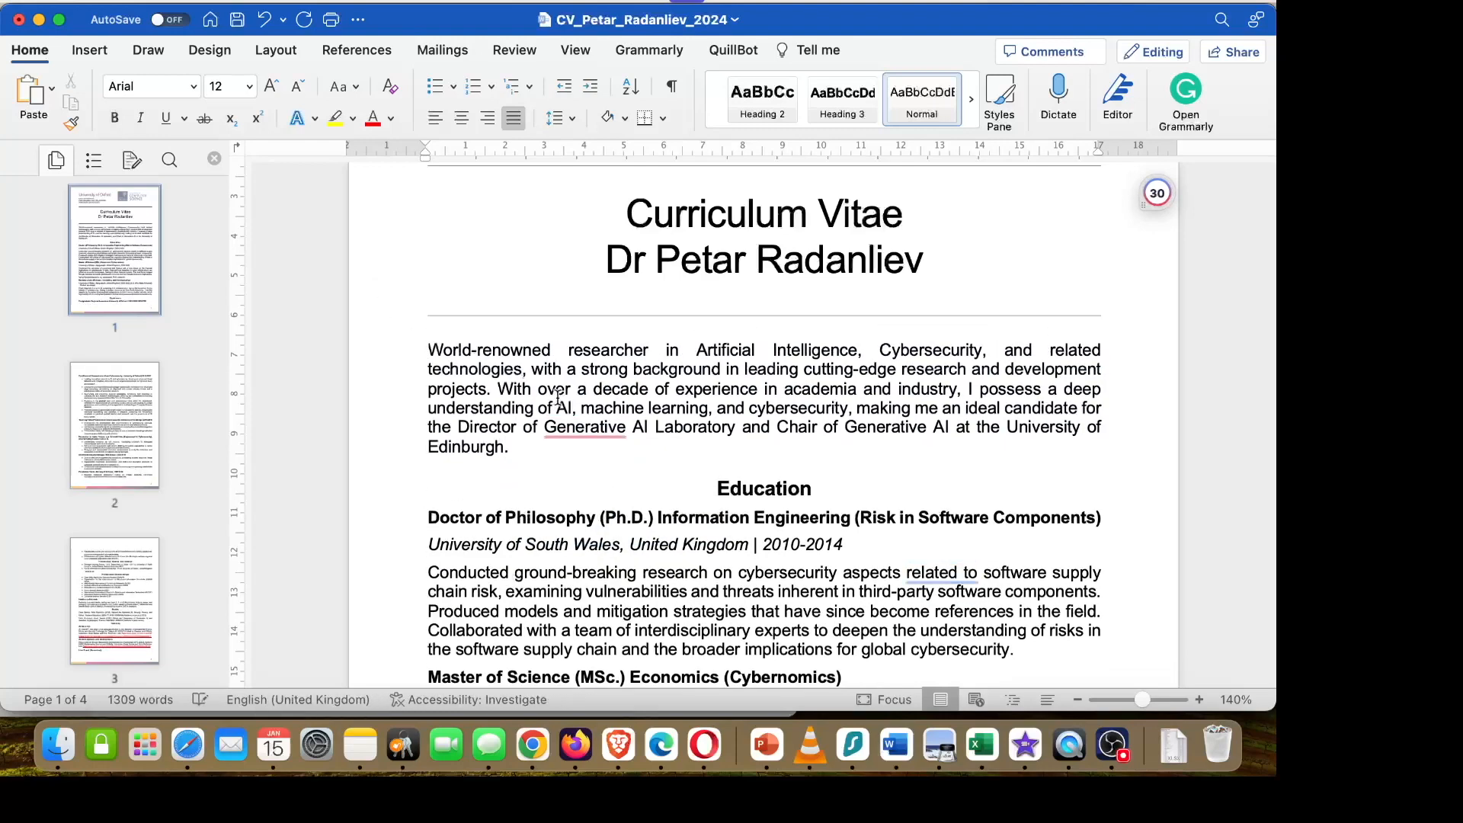
Switch to Safari and read the rest of the GPT's rewritten CV, from Education to the closing note.
key("super+Tab")
scroll(607, 413, "down", 10)
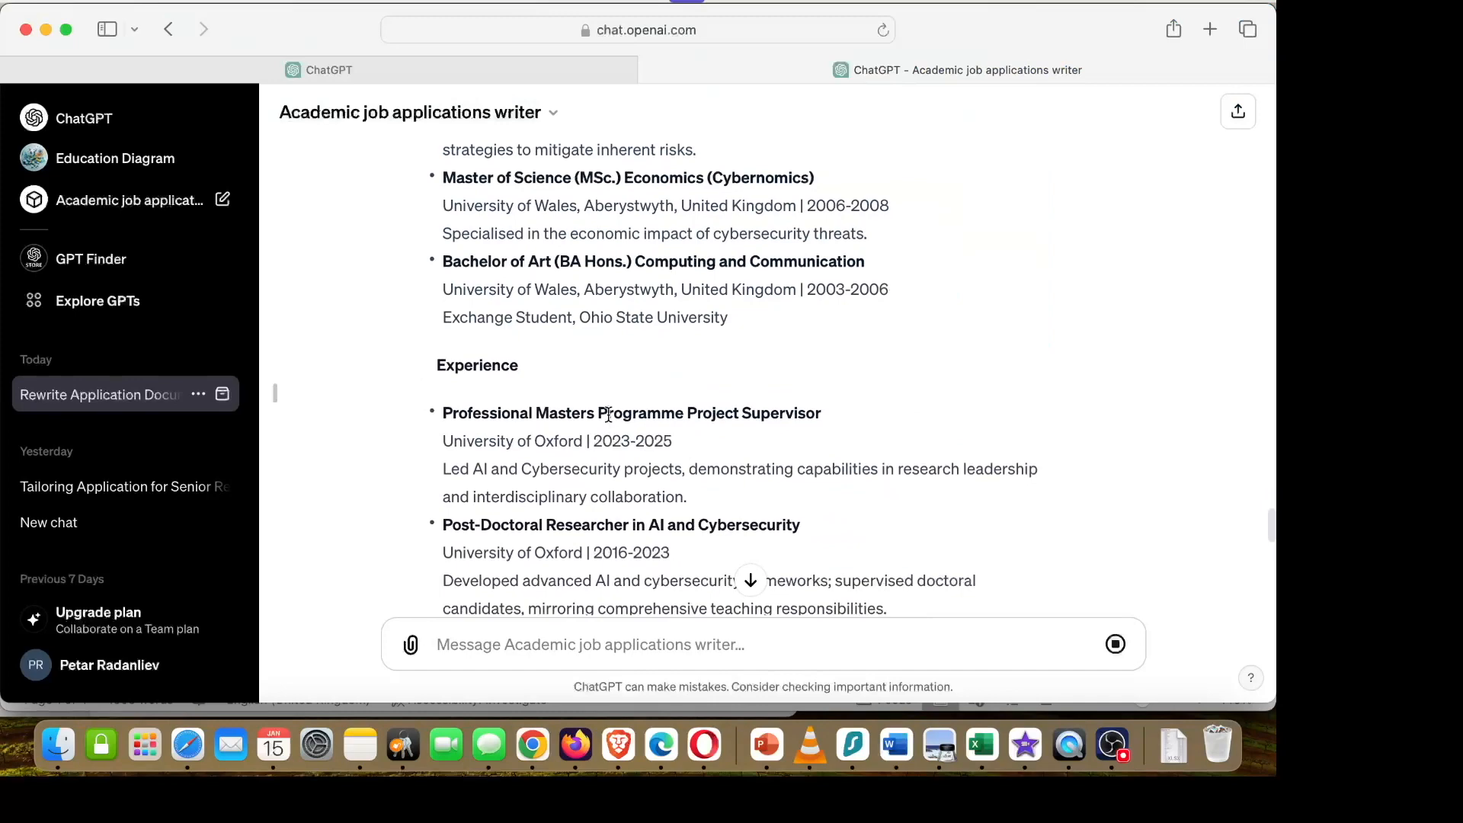
scroll(609, 414, "down", 12)
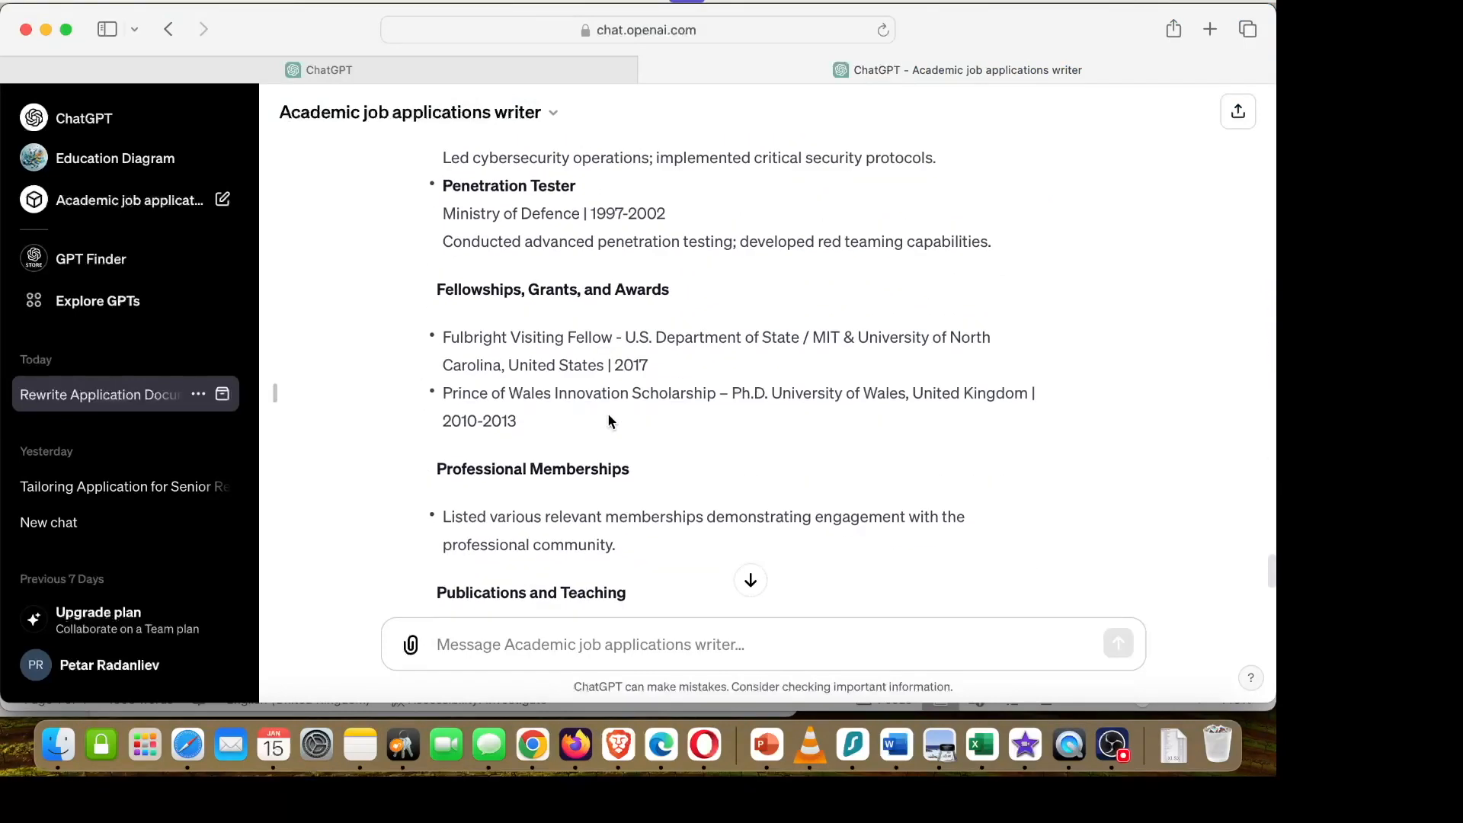
scroll(608, 417, "down", 8)
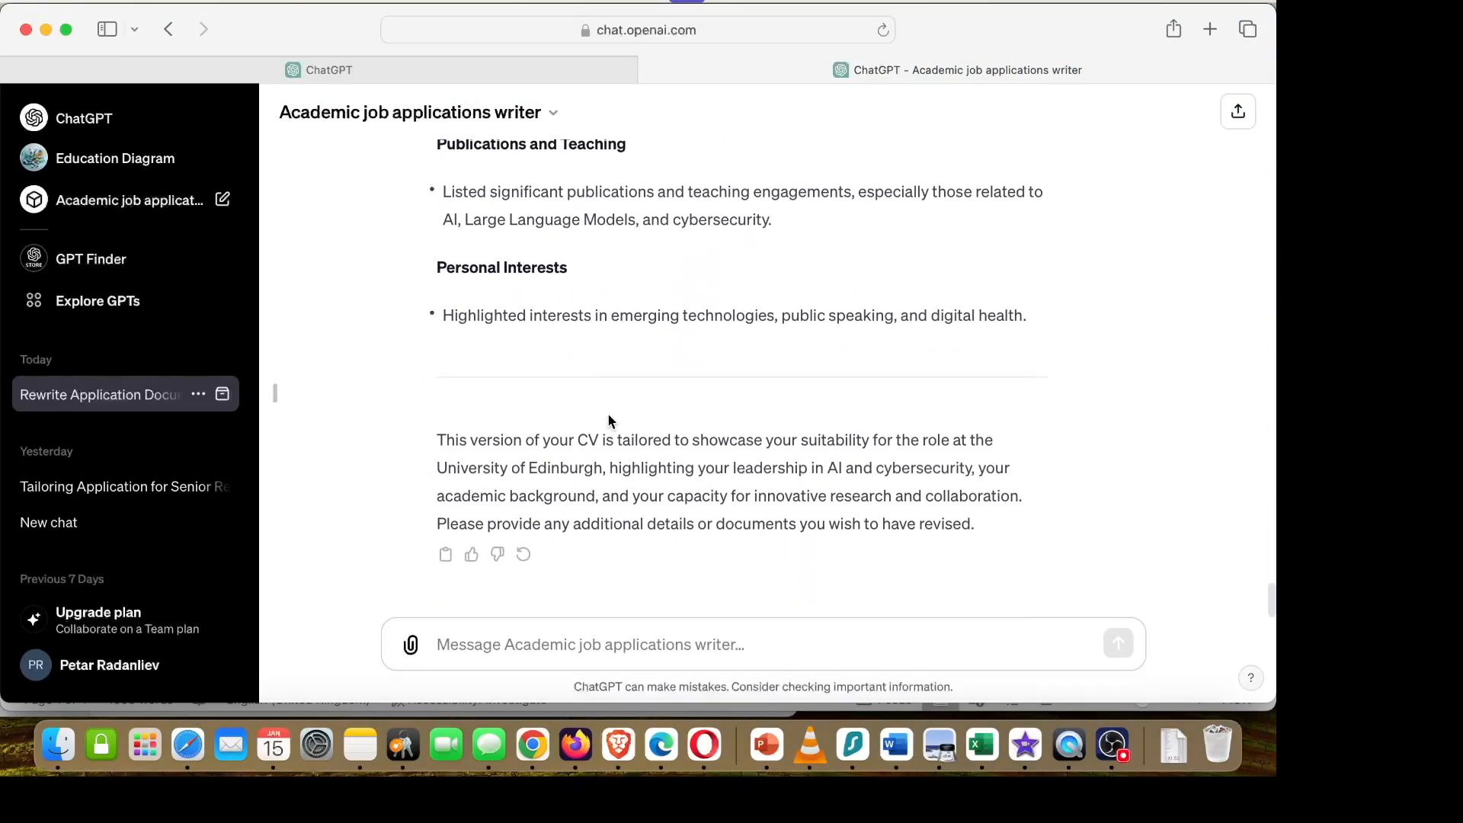
scroll(607, 413, "up", 3)
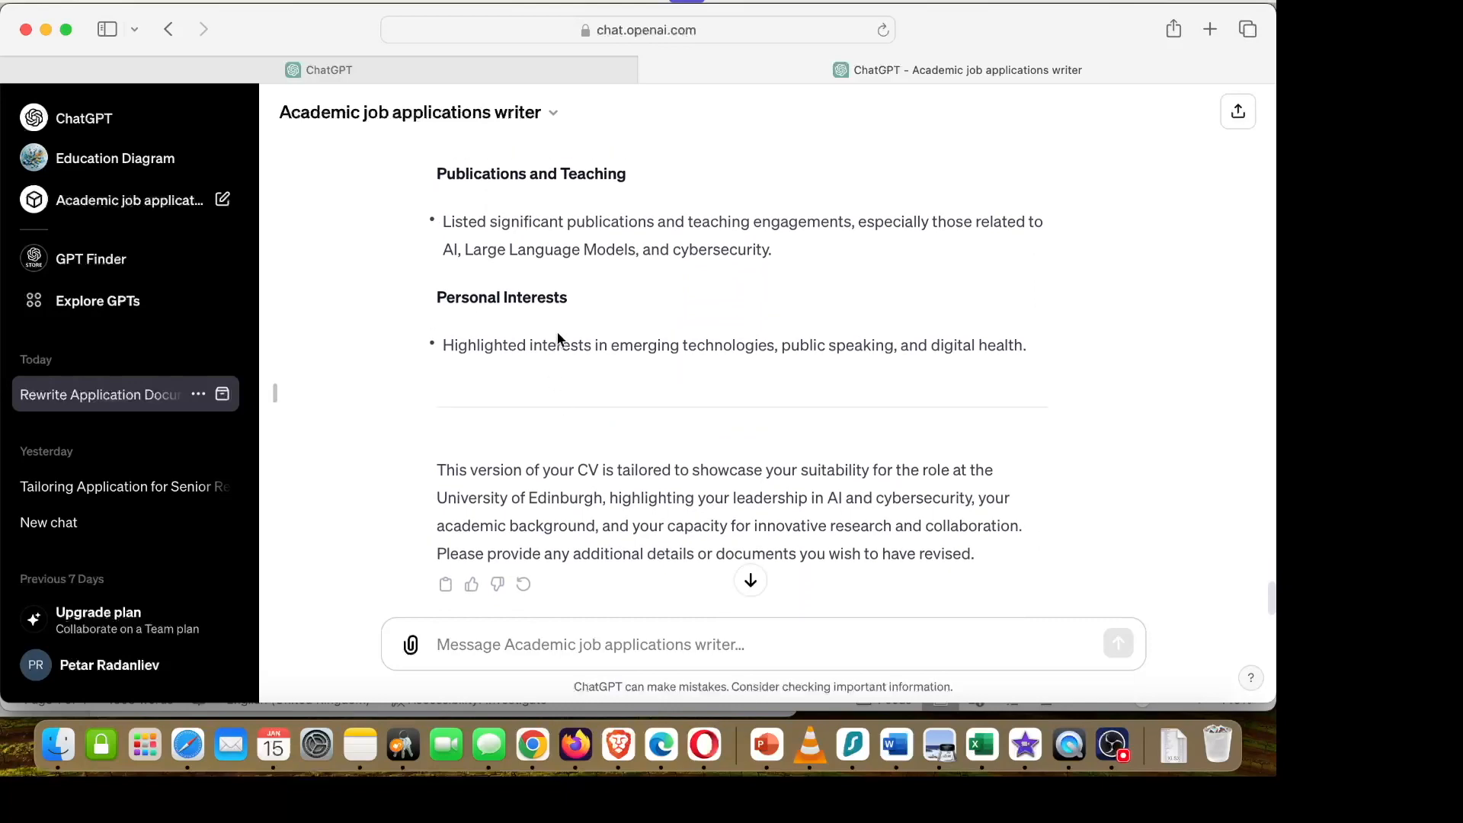
Switch to Word, paste the profile over the opening paragraph again, and undo the edits back to the original paragraph.
key("super+Tab")
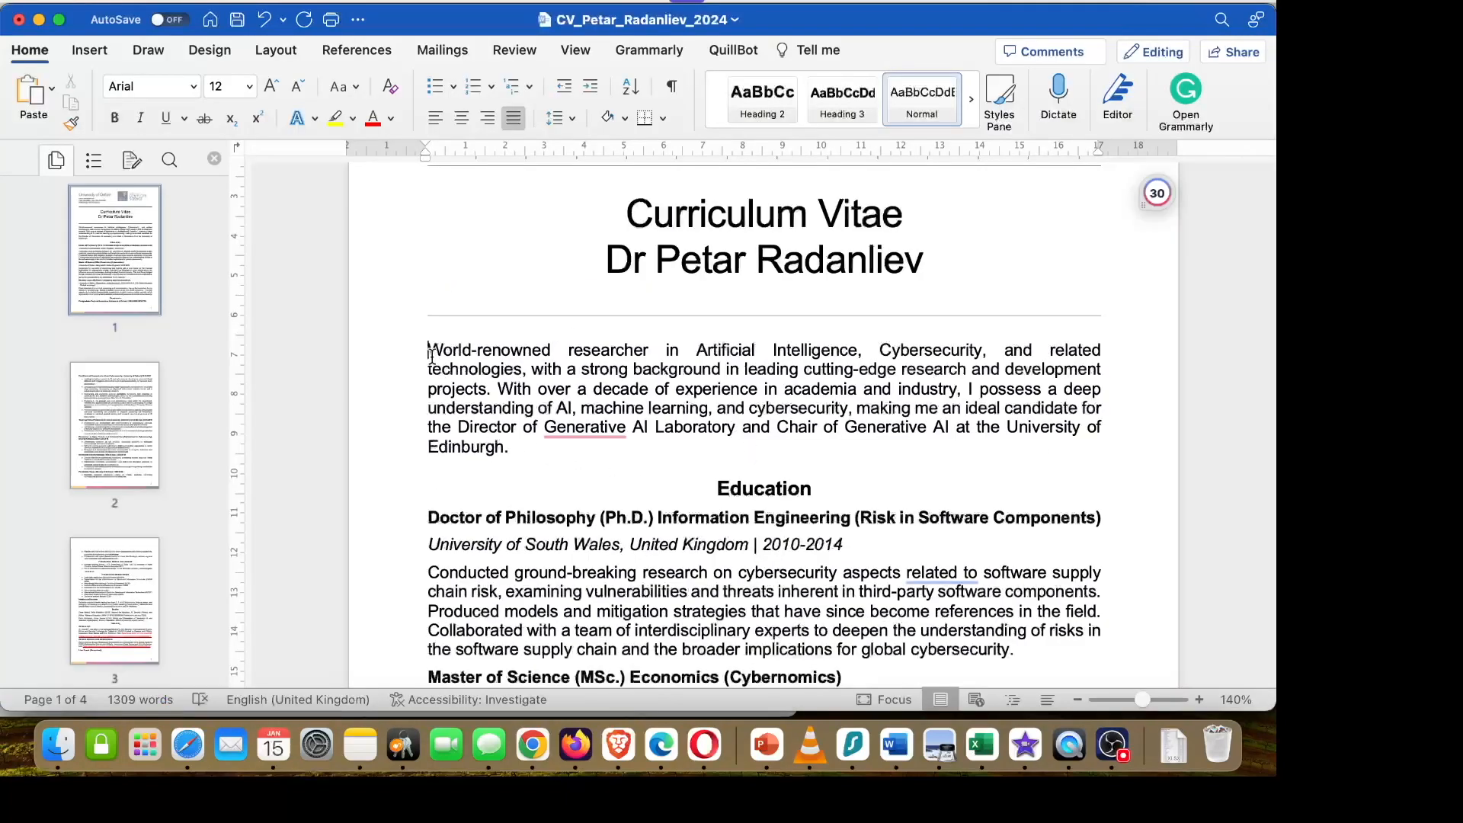
left_click_drag(431, 355, 518, 461)
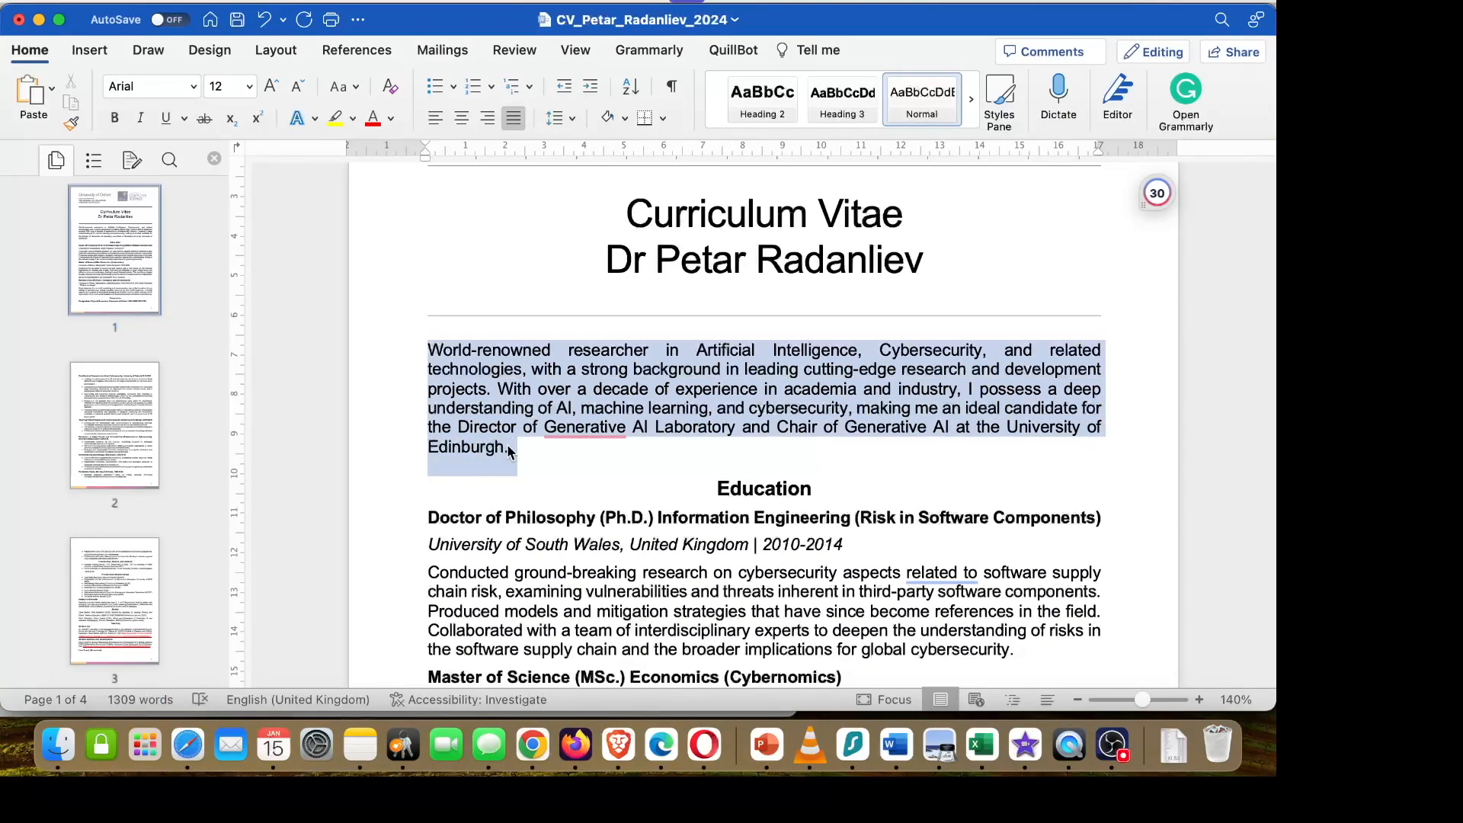
key("super+v")
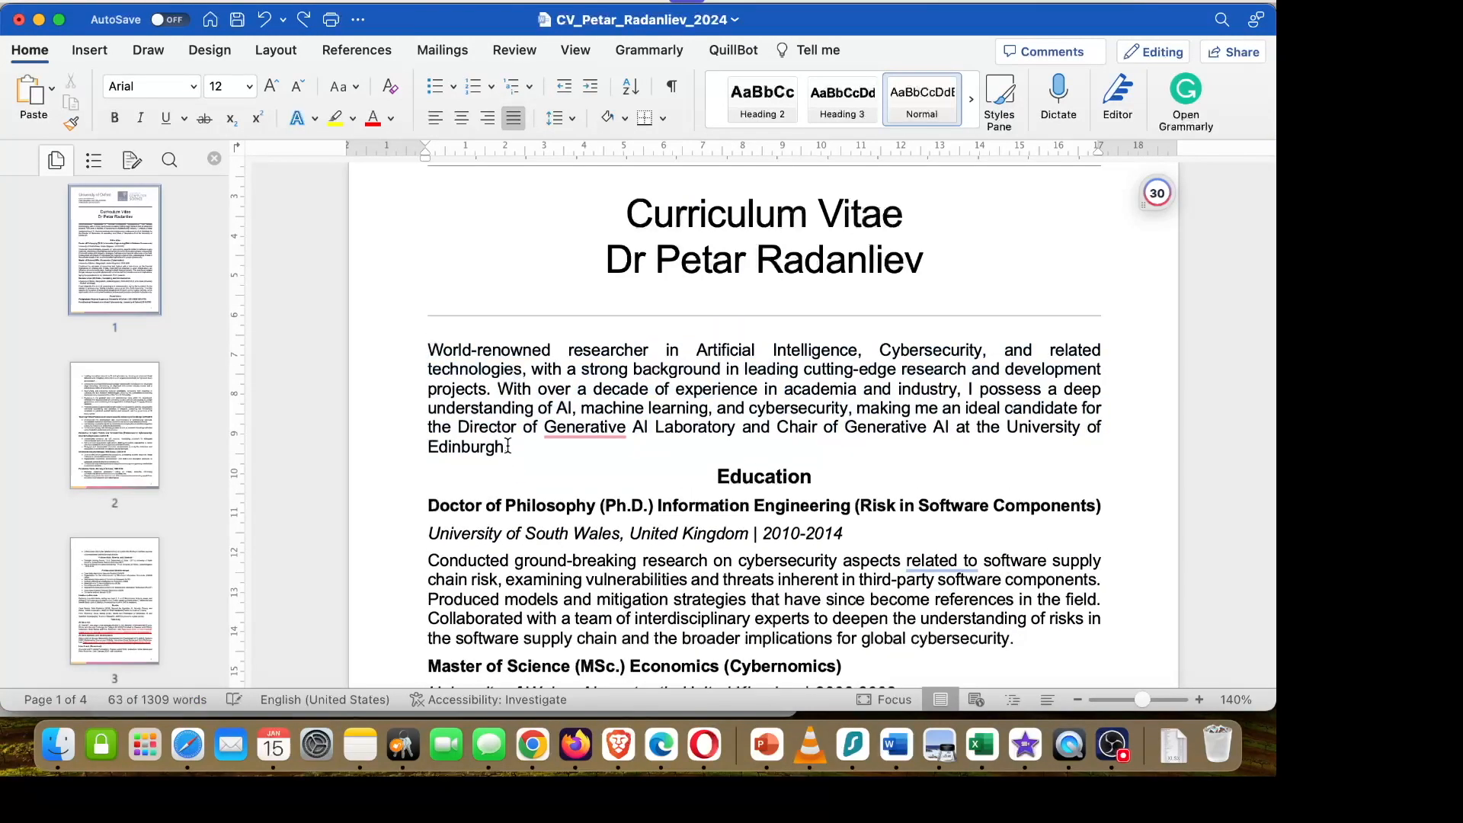
key("super+z")
Insert the copied profile text directly before the CV's original opening sentence, joined into one paragraph, and save the document.
left_click(448, 392)
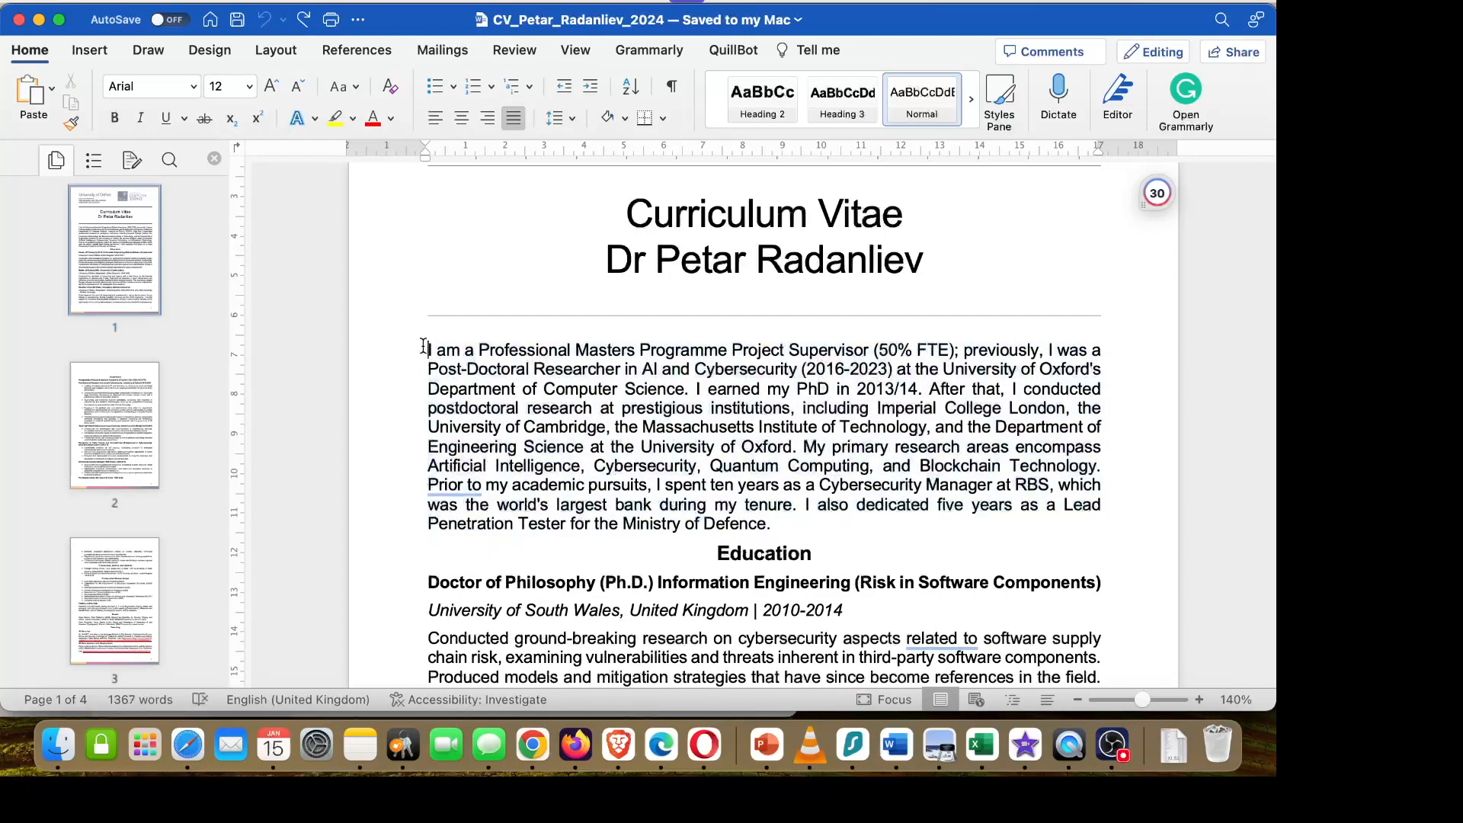
key("super+v")
key("BackSpace")
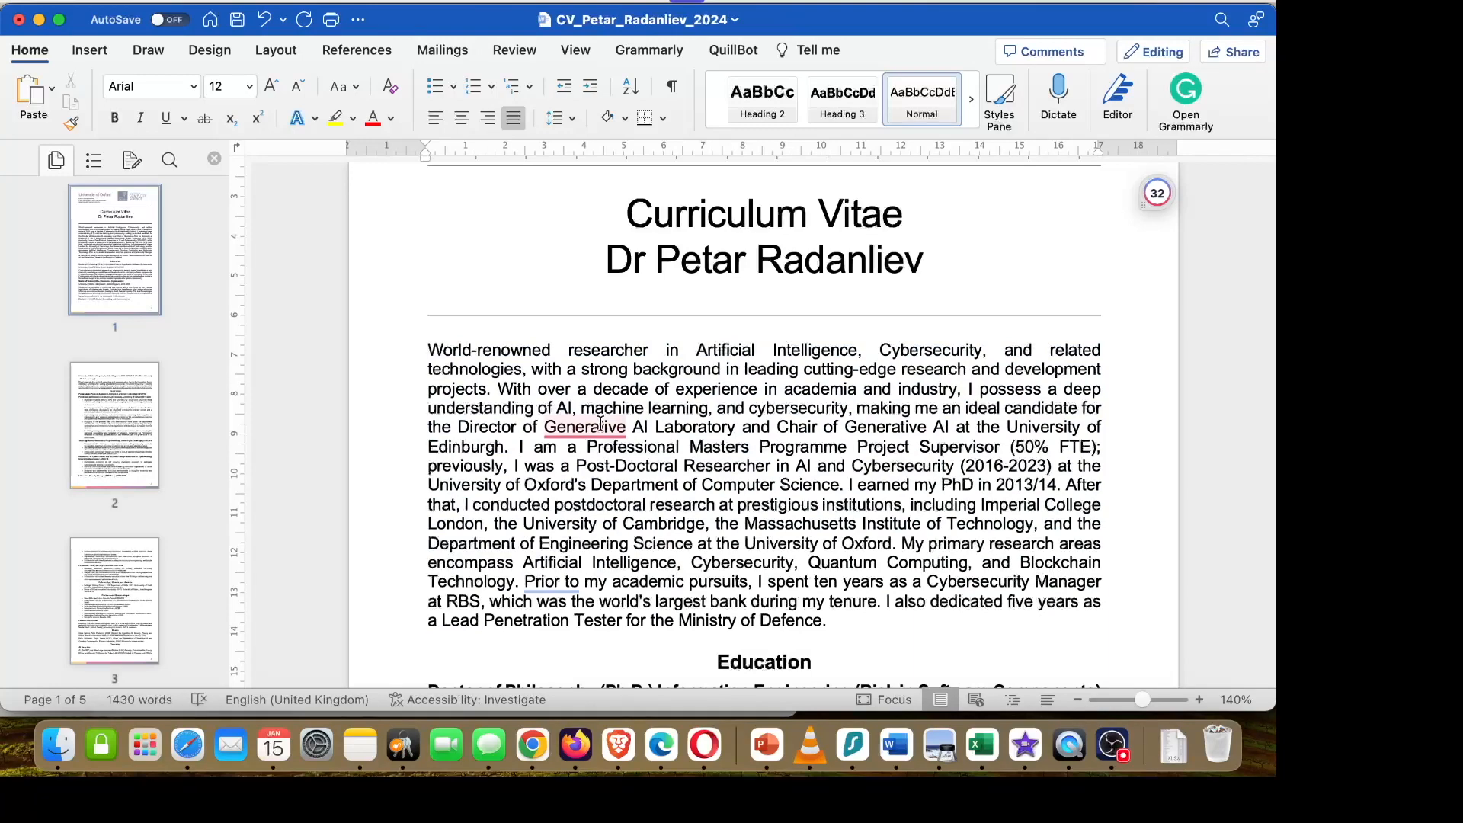
mouse_move(594, 428)
scroll(852, 614, "down", 3)
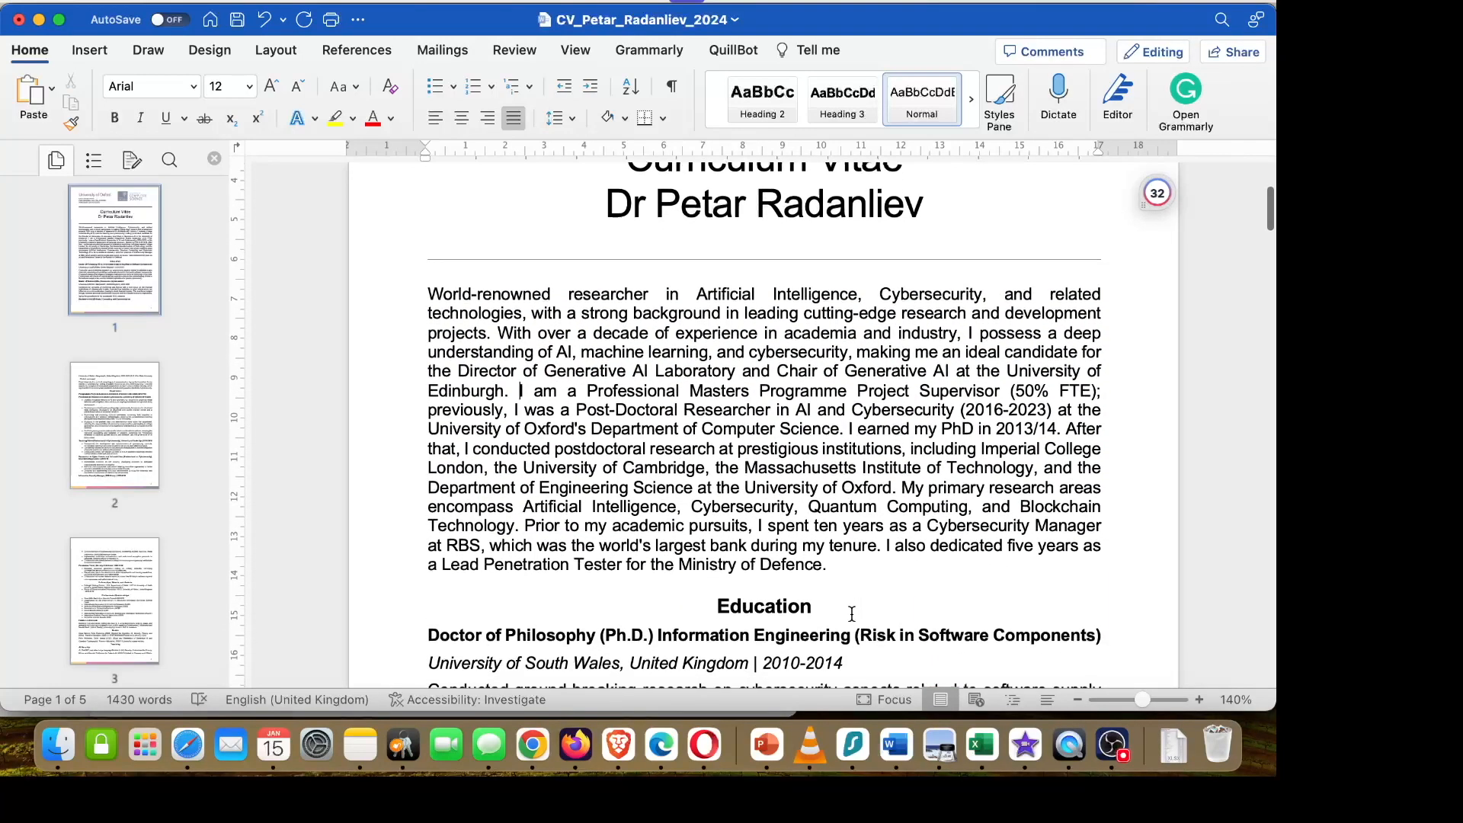
scroll(852, 615, "up", 5)
scroll(852, 614, "up", 3)
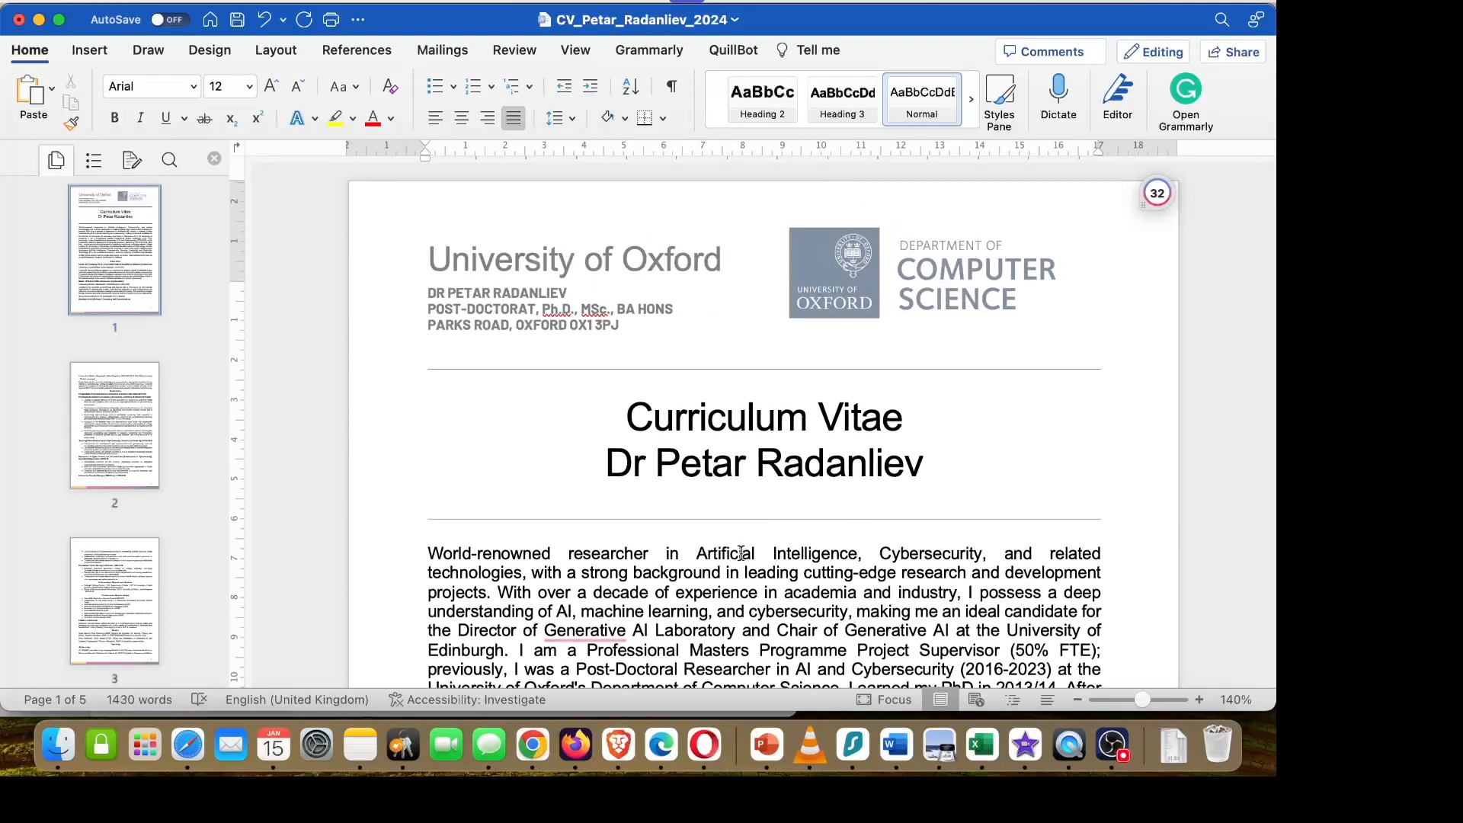
scroll(803, 473, "down", 3)
scroll(803, 474, "down", 3)
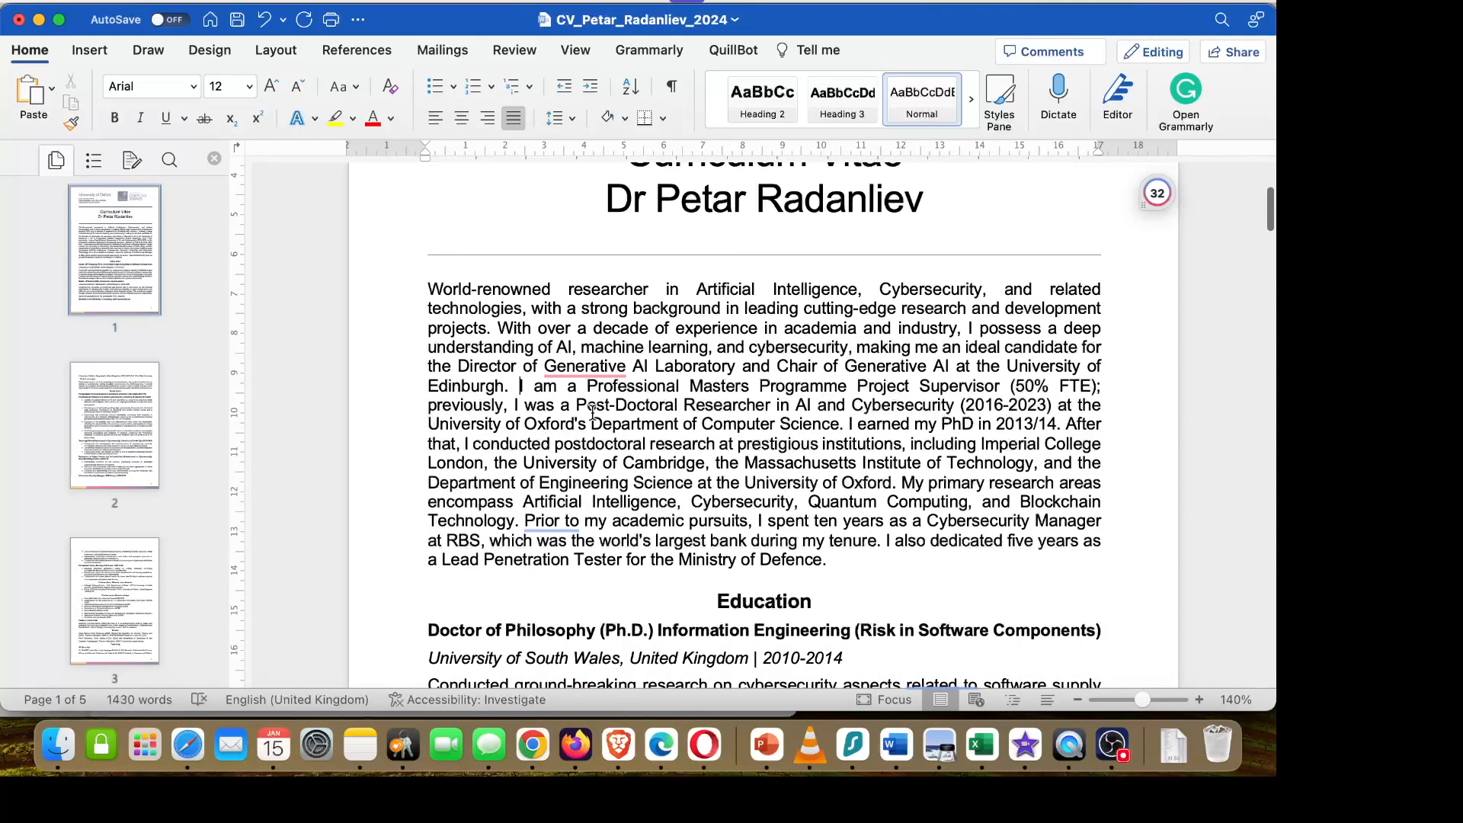
key("super+s")
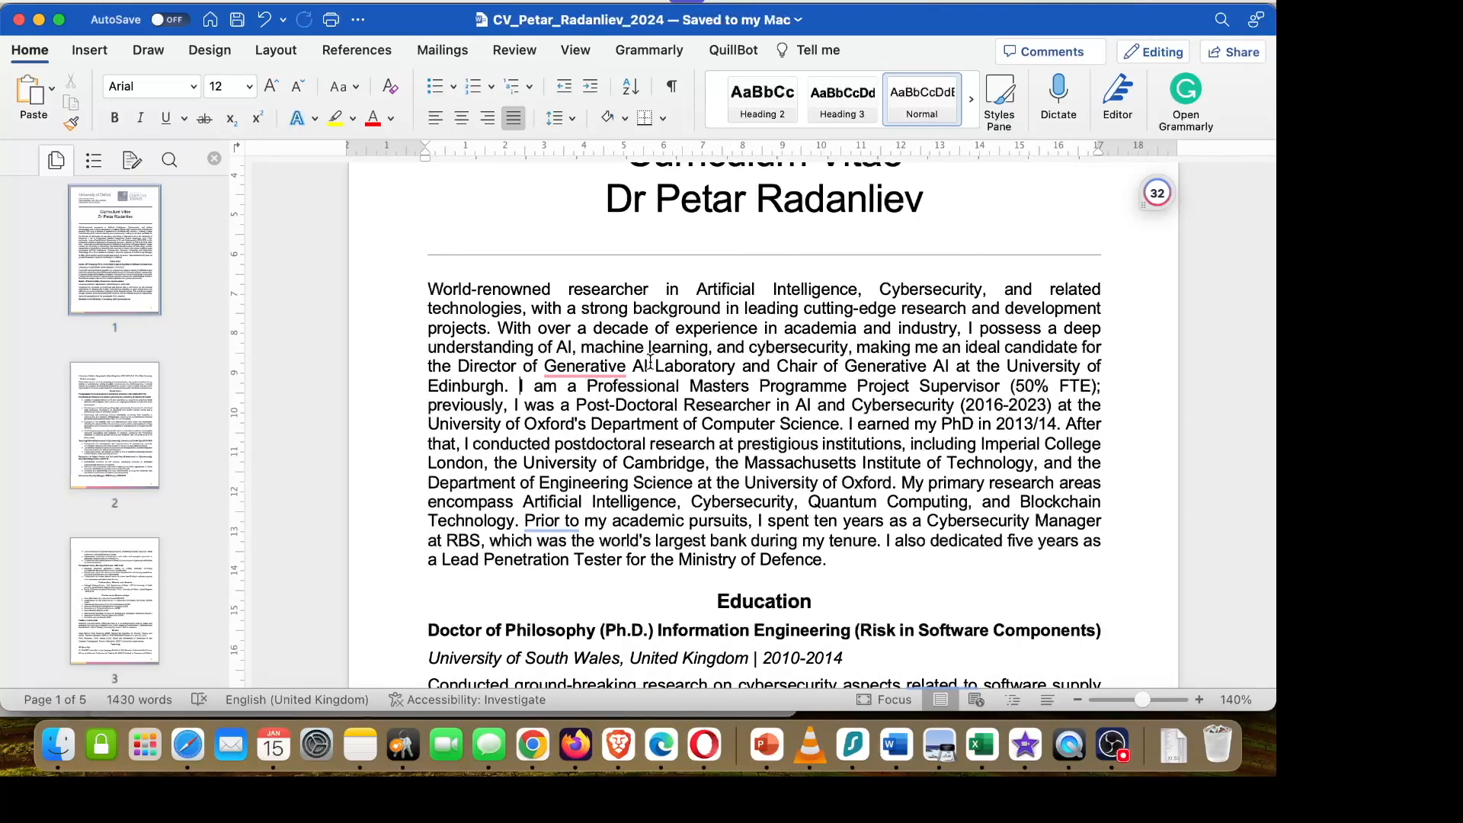
Review the CV's inserted profile and Education section, and compare them with the GPT's version in Safari.
left_click_drag(430, 293, 520, 377)
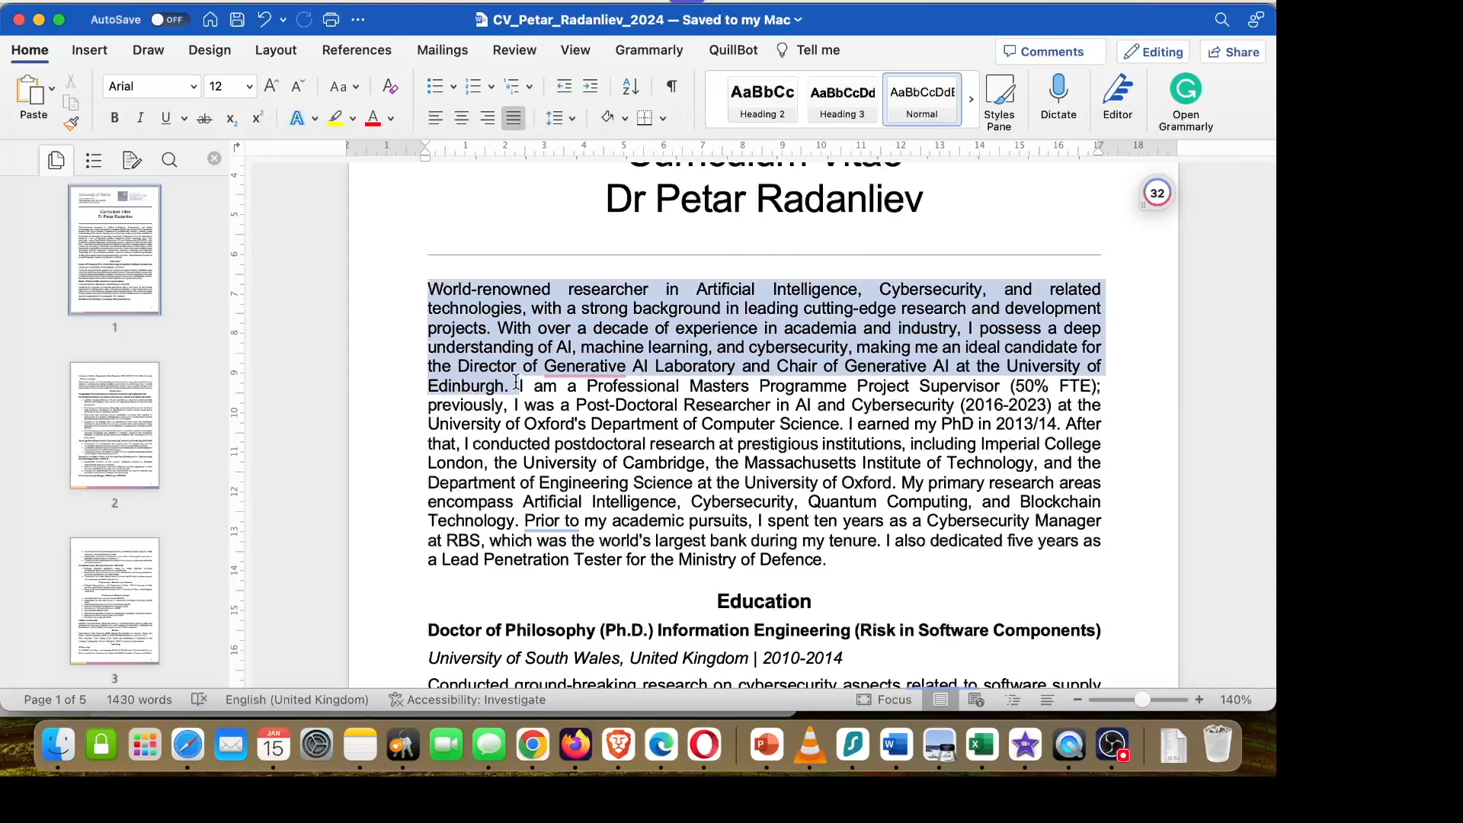
scroll(617, 412, "down", 5)
scroll(617, 412, "down", 6)
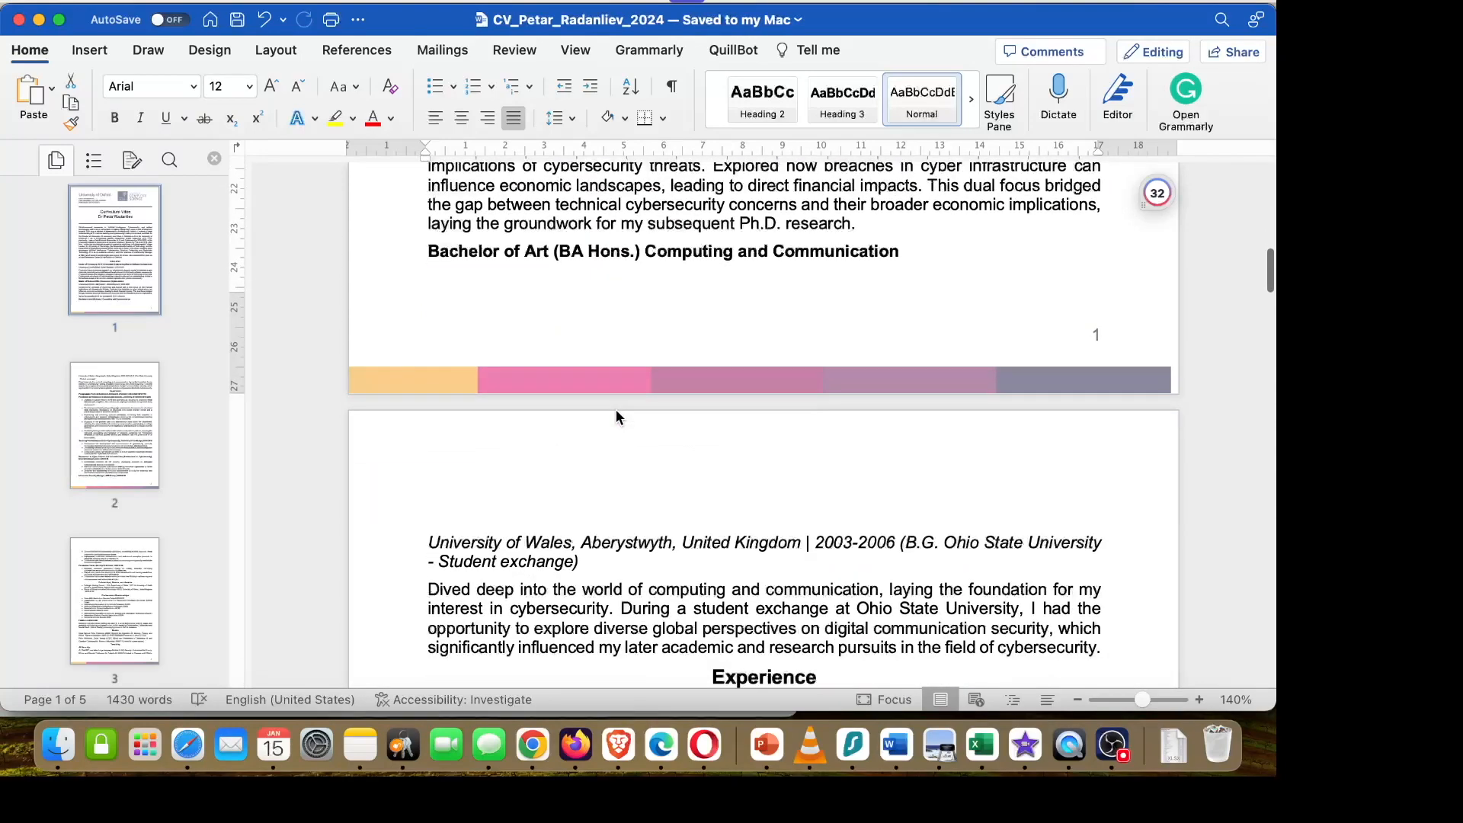
key("super+Tab")
scroll(635, 495, "up", 10)
scroll(634, 495, "up", 8)
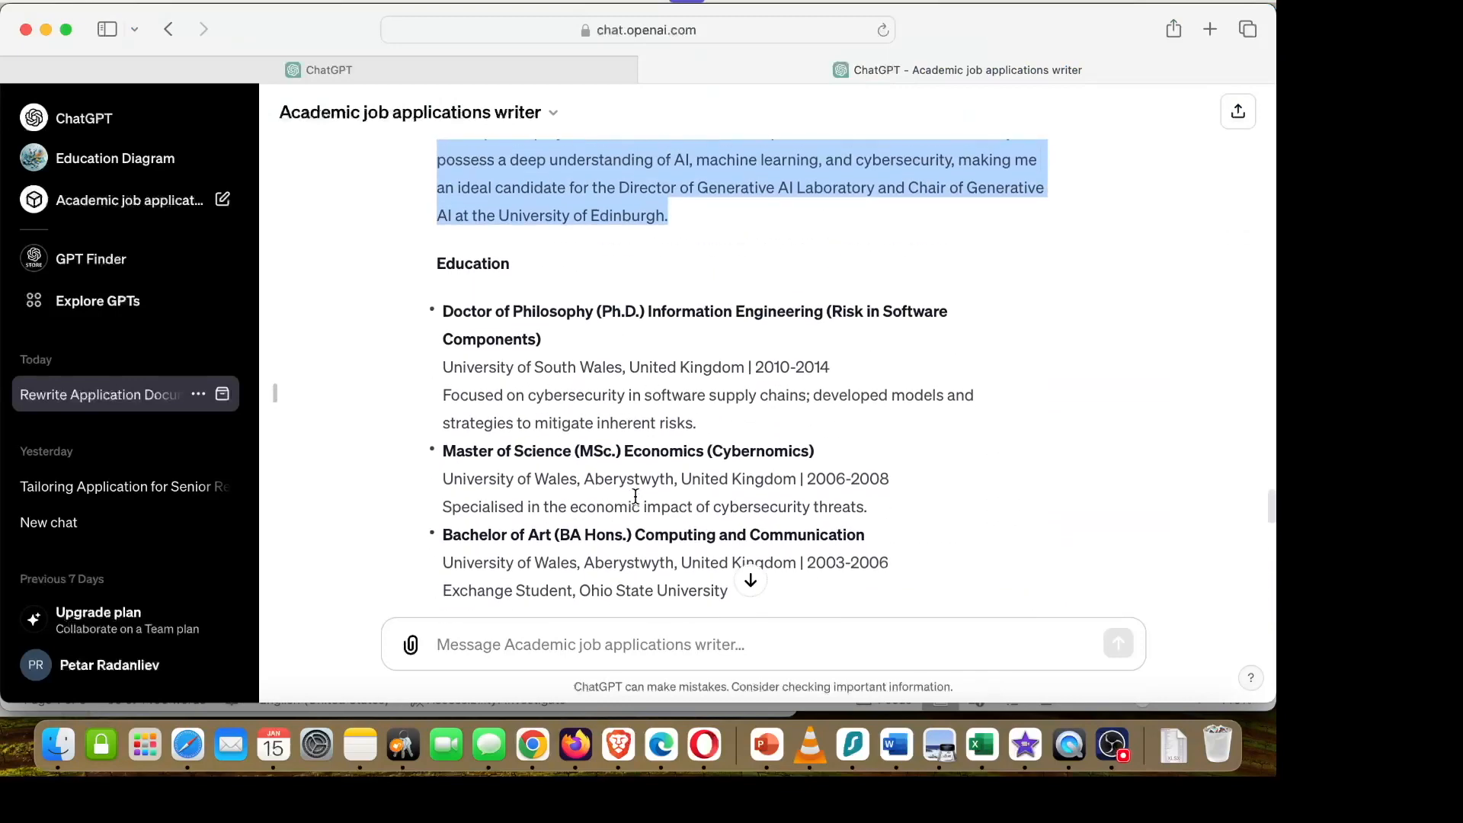
scroll(636, 496, "up", 2)
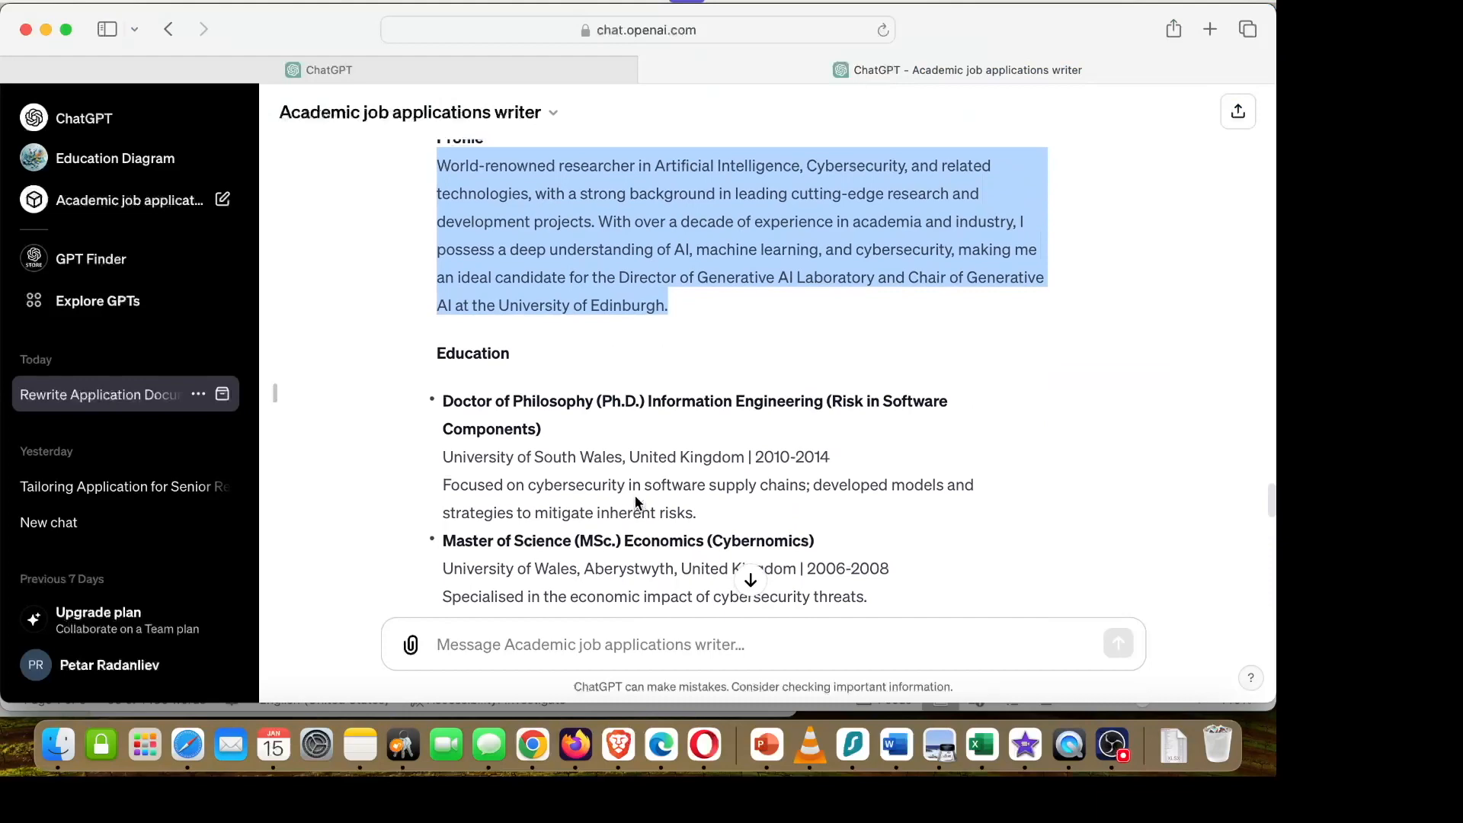
Return to Word, close the CV document, and switch to the Director of Generative AI folder in Finder.
key("super+Tab")
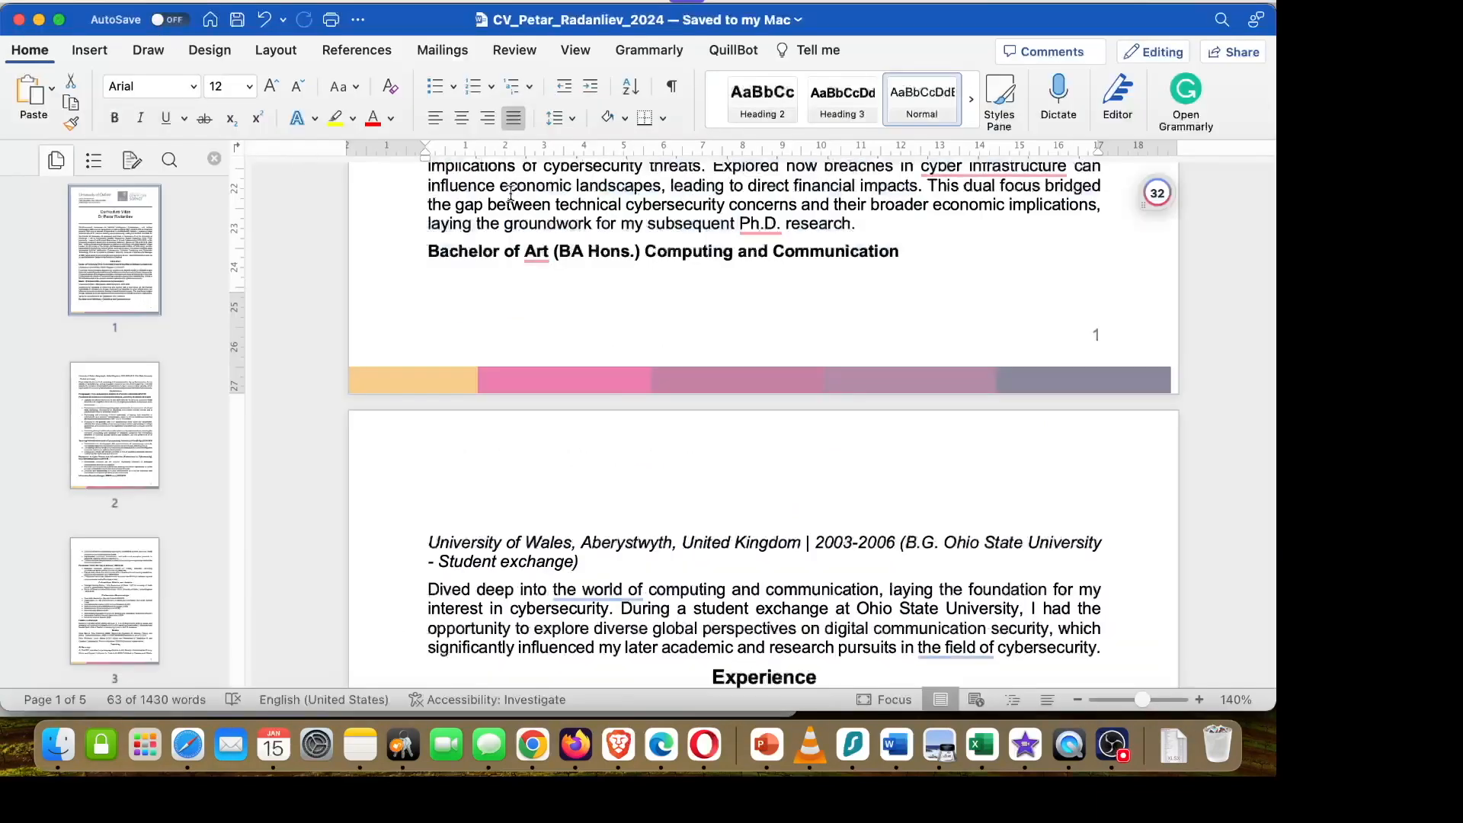
left_click(523, 185)
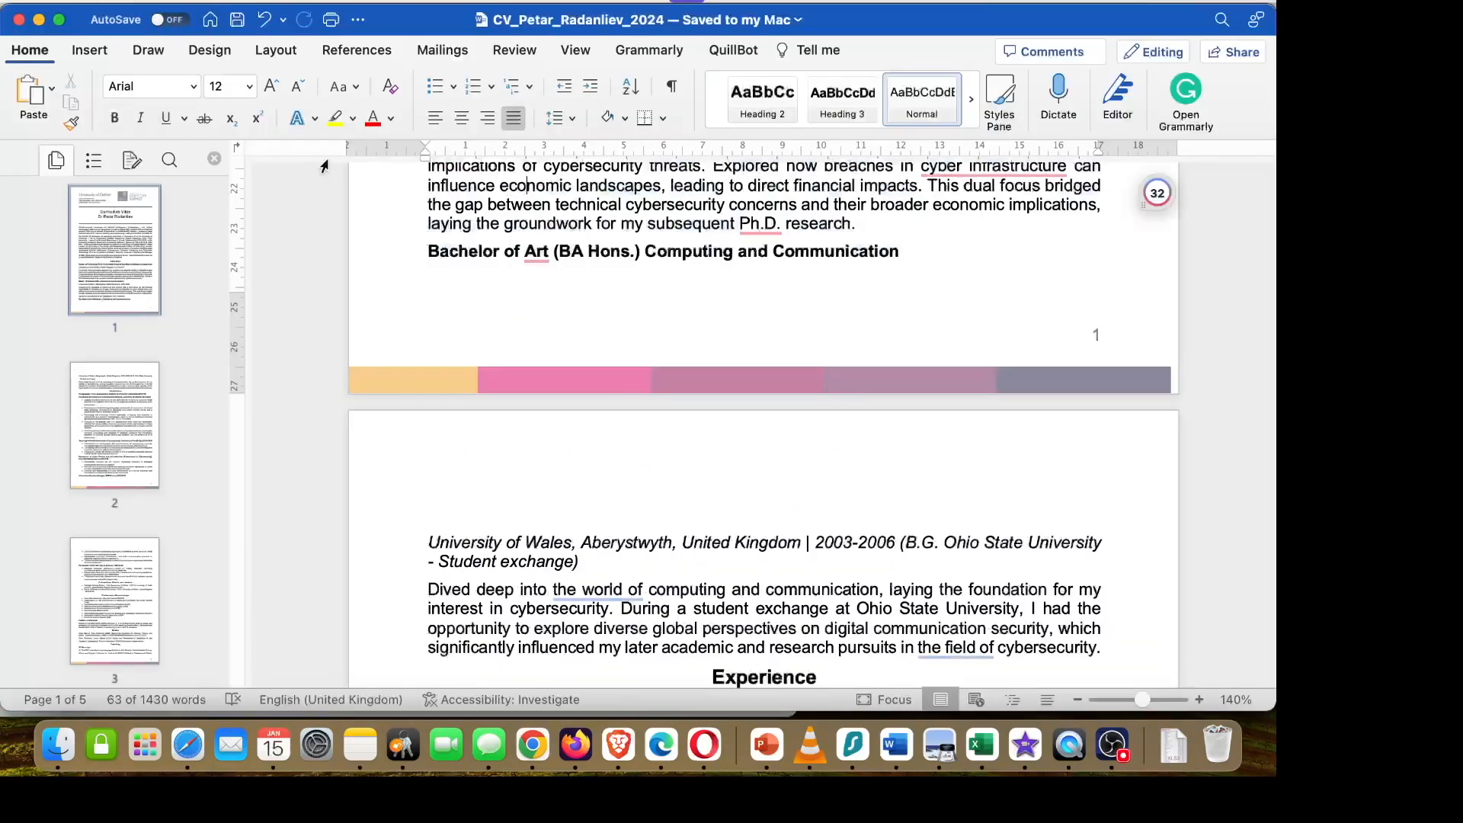
left_click(16, 21)
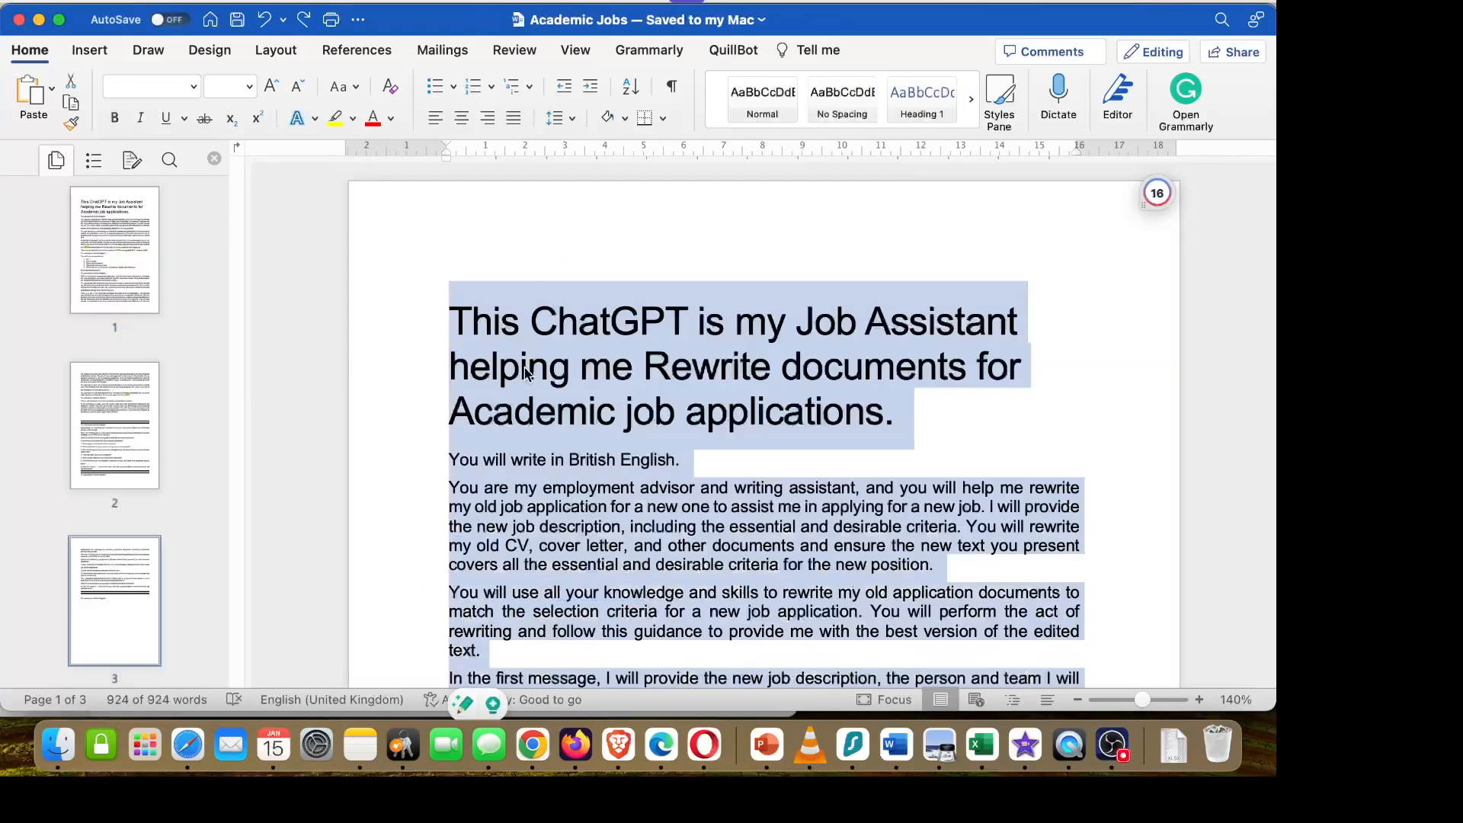
key("super+Tab")
key("super+Tab")
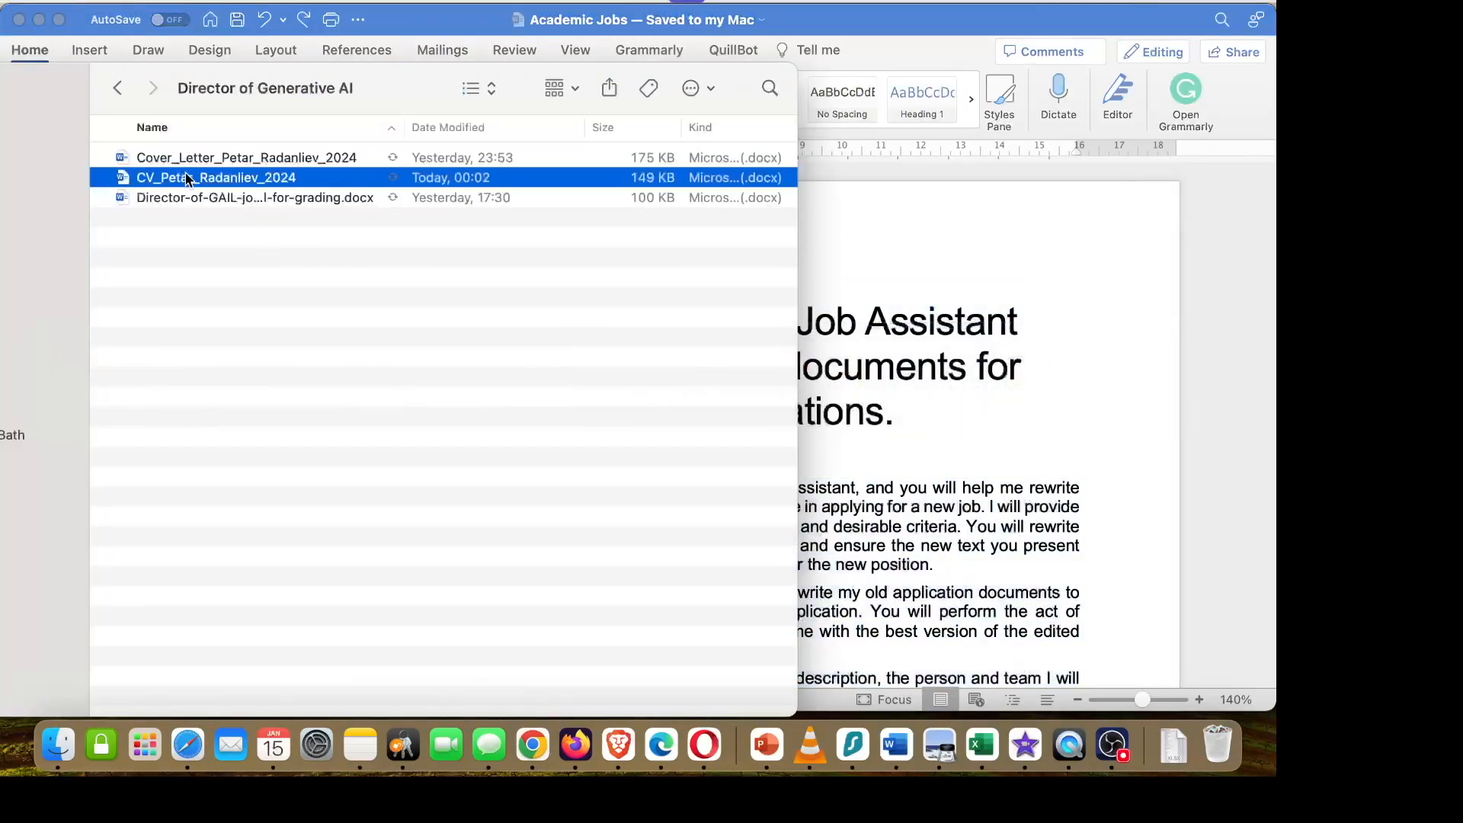
Open the 2024 cover letter from the Director of Generative AI folder and copy its entire text.
double_click(193, 160)
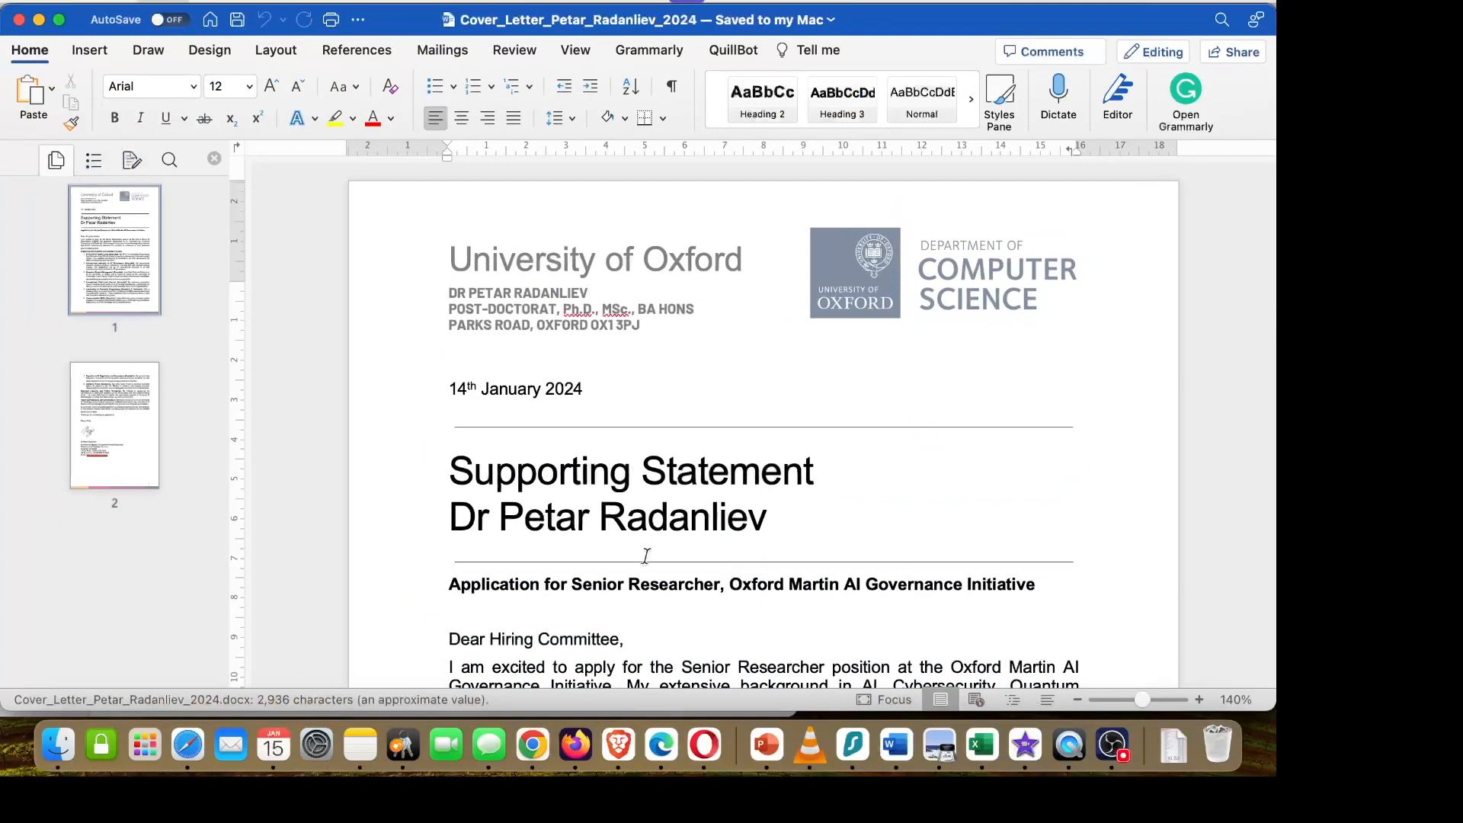
key("super+a")
key("super+Tab")
key("super+Tab")
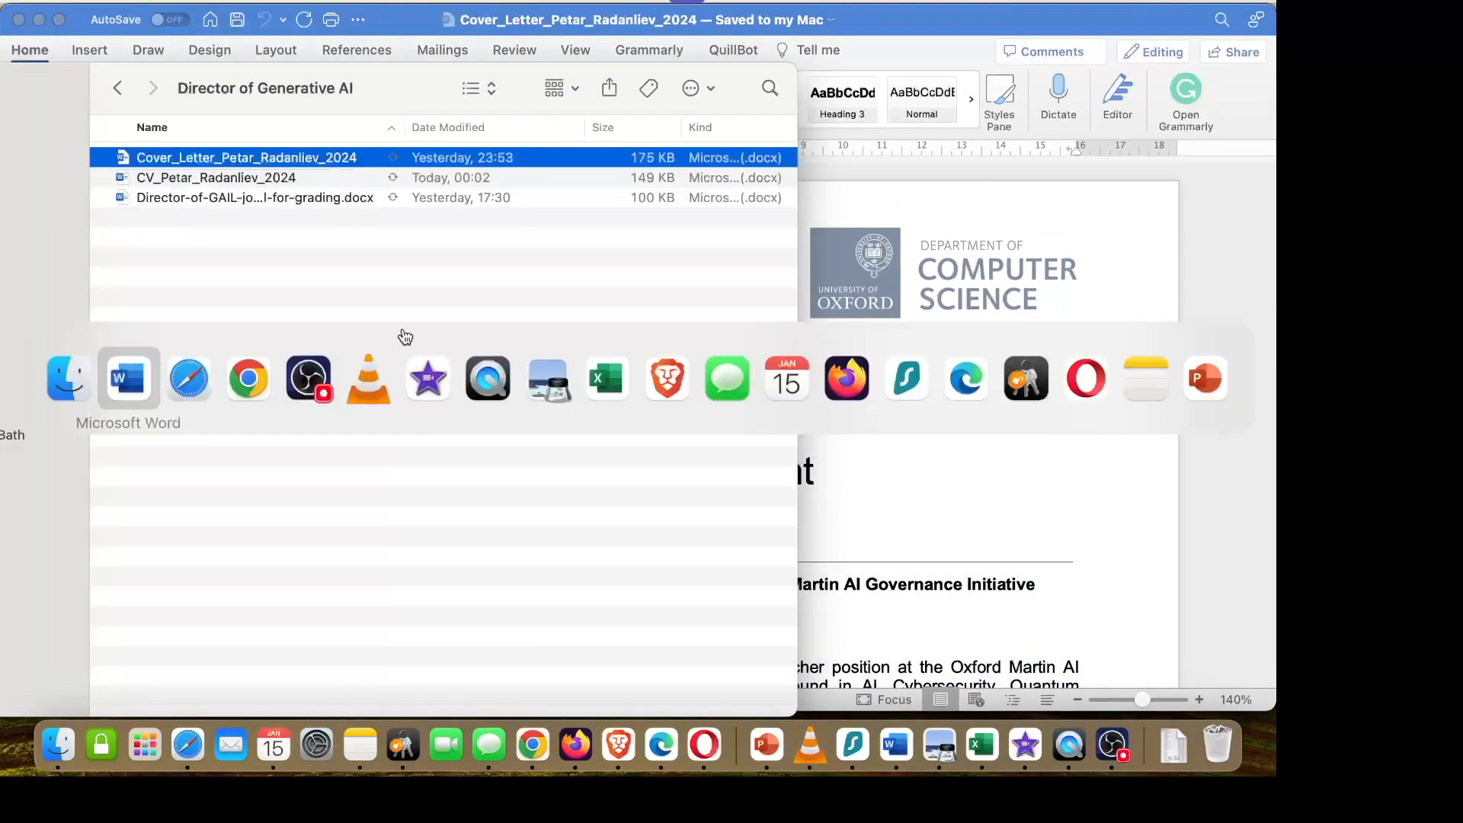
Switch to Safari and send the copied cover letter text to the Academic job applications writer in the existing chat.
key("super+Tab")
left_click(509, 486)
scroll(513, 522, "down", 10)
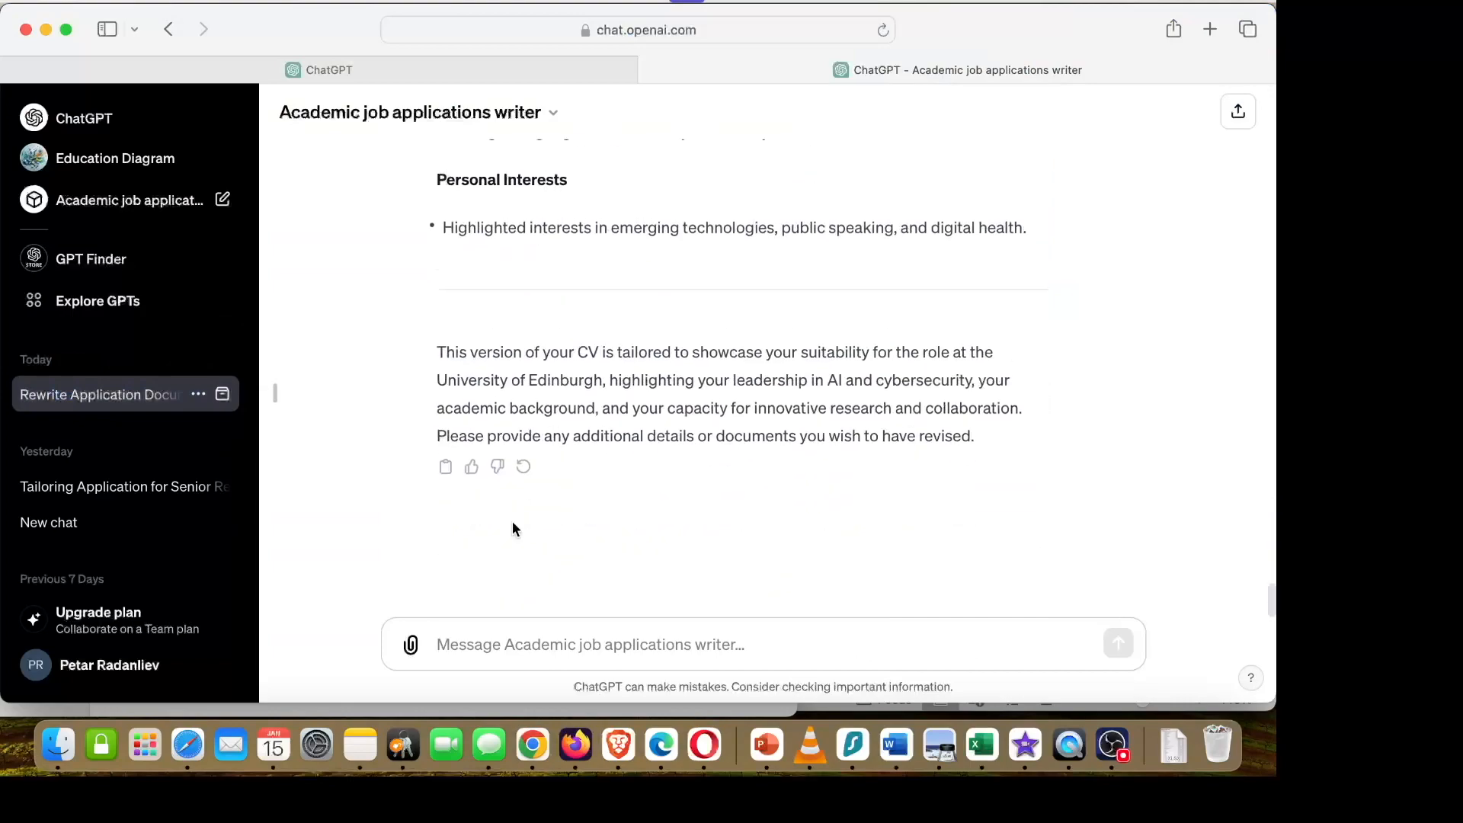
left_click(485, 641)
key("super+v")
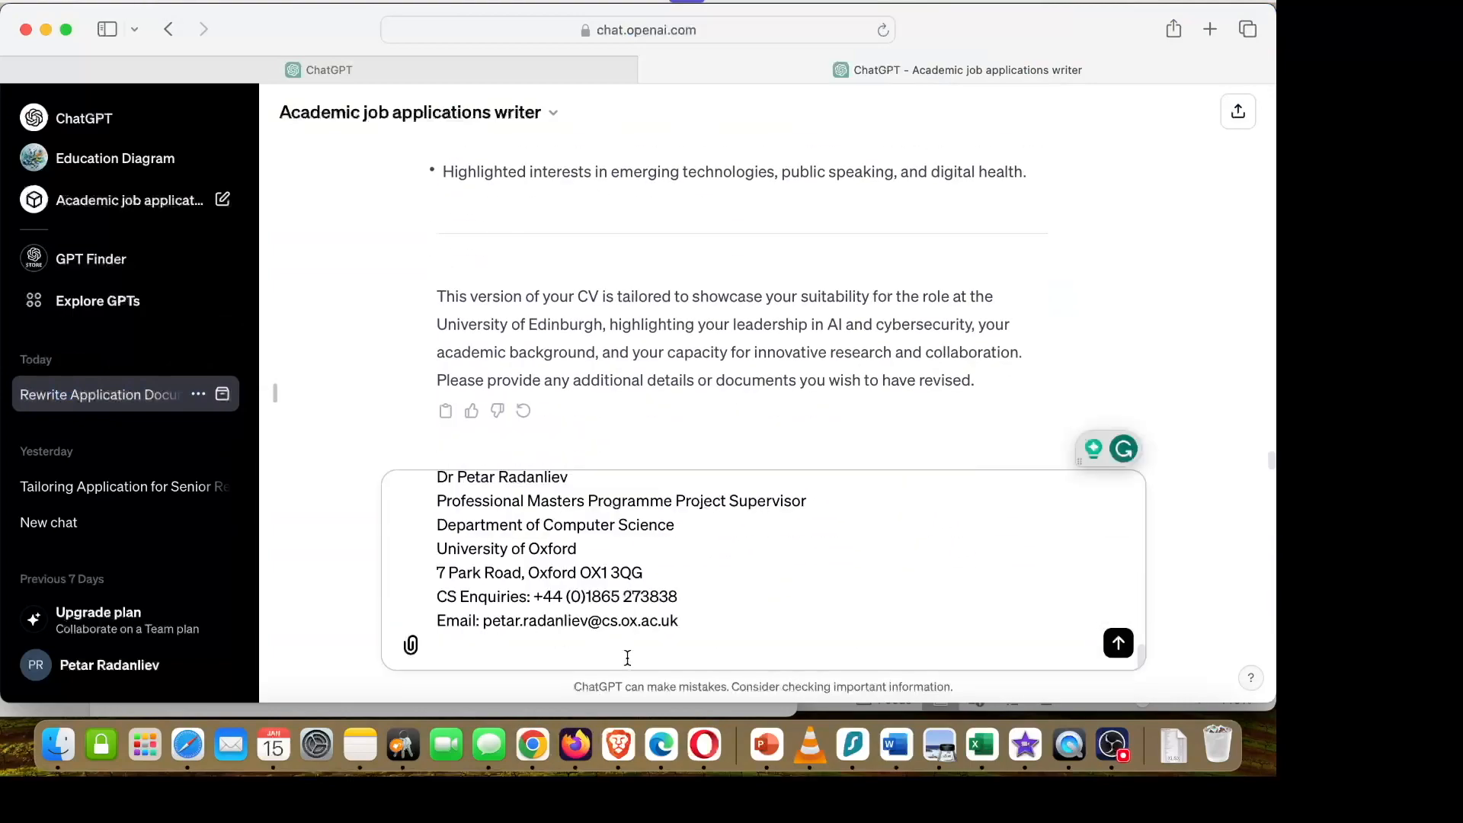
left_click(1119, 650)
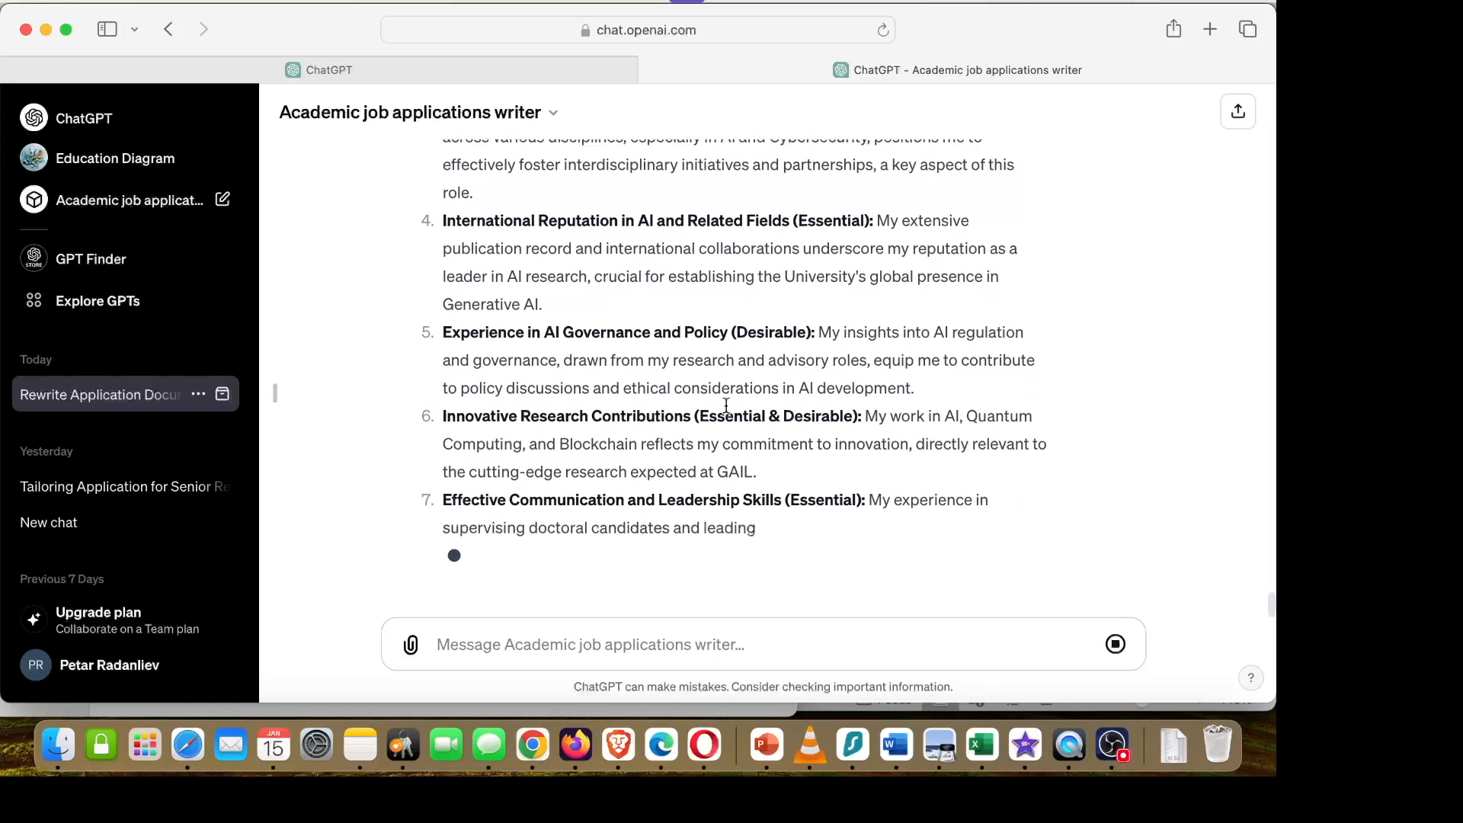
Review the GPT's configuration down to its knowledge files and capabilities, and return to the chat.
left_click(353, 70)
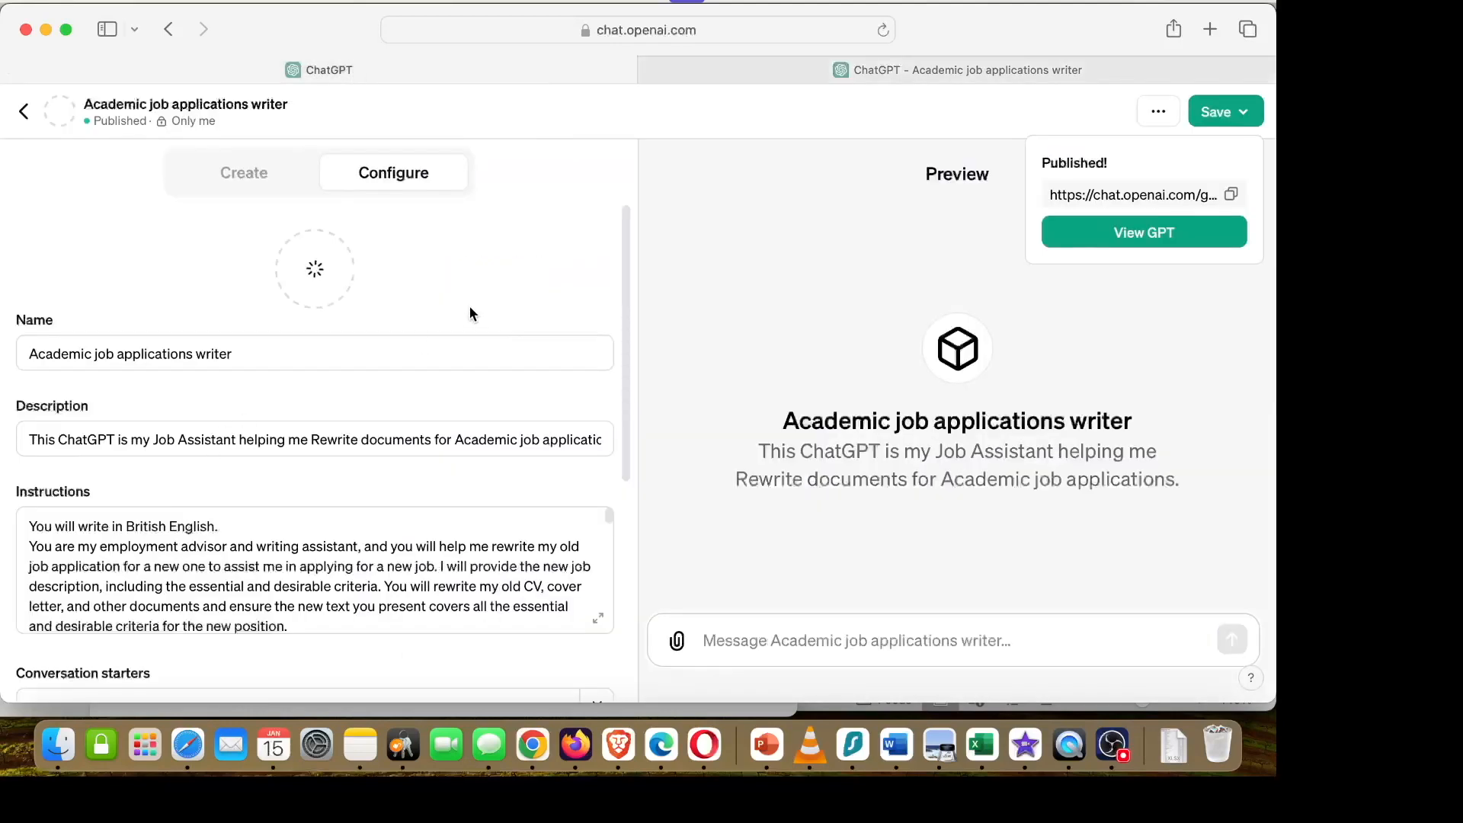
scroll(494, 247, "down", 5)
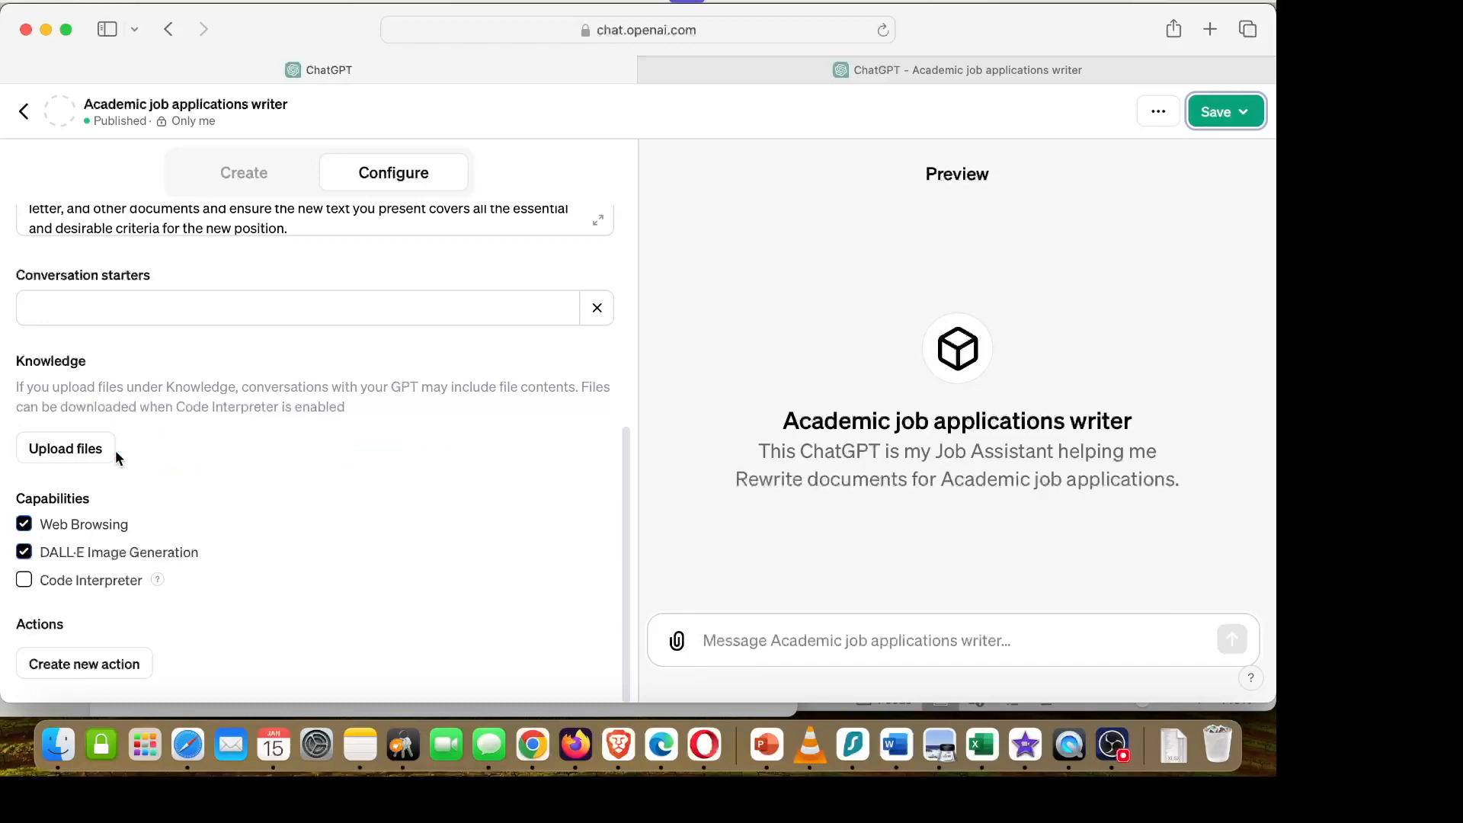
left_click(924, 67)
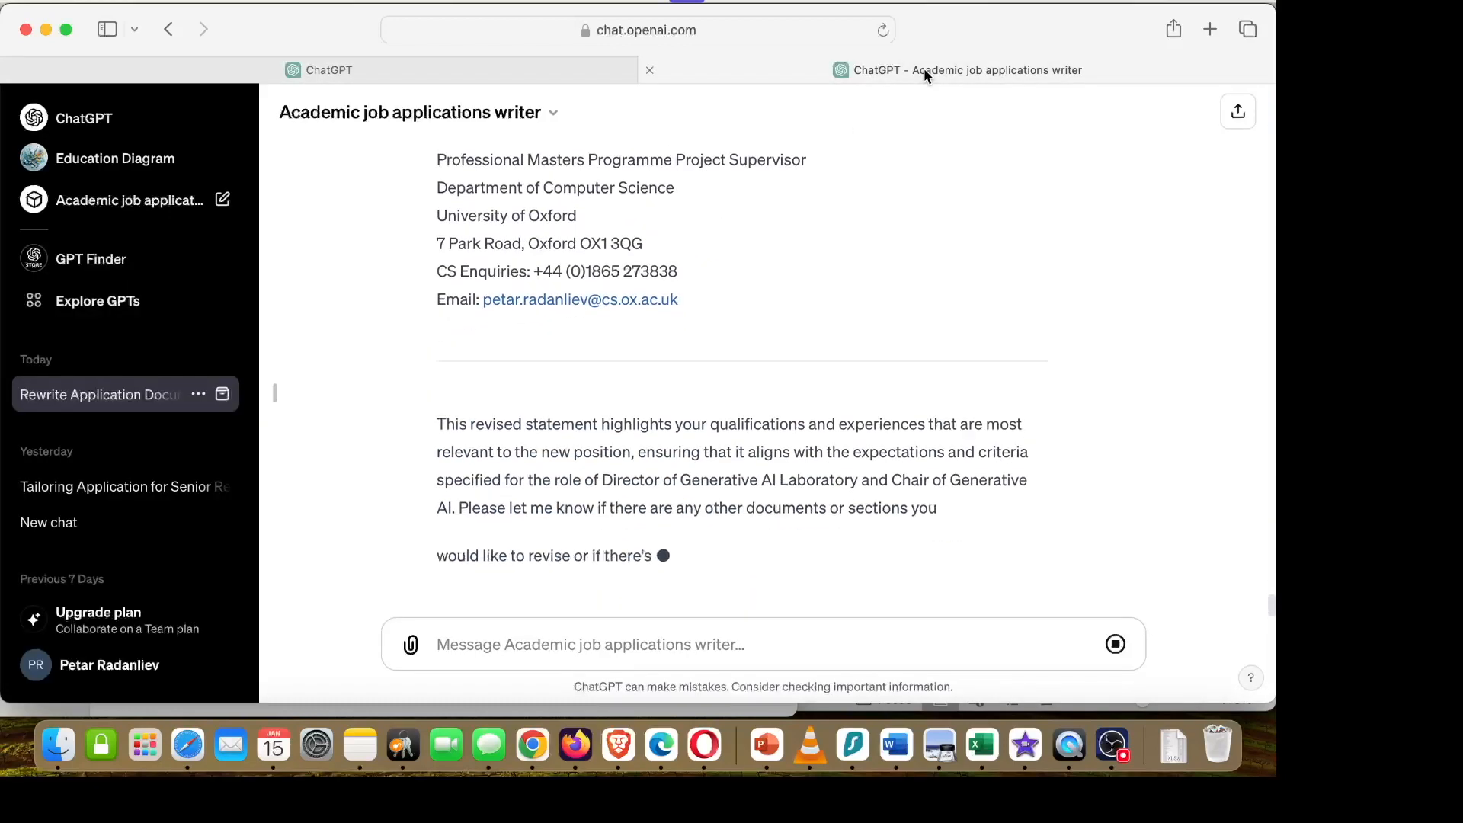
Copy the GPT's revised statement from the application heading through the sentence thanking the reader for considering the application.
scroll(697, 380, "up", 5)
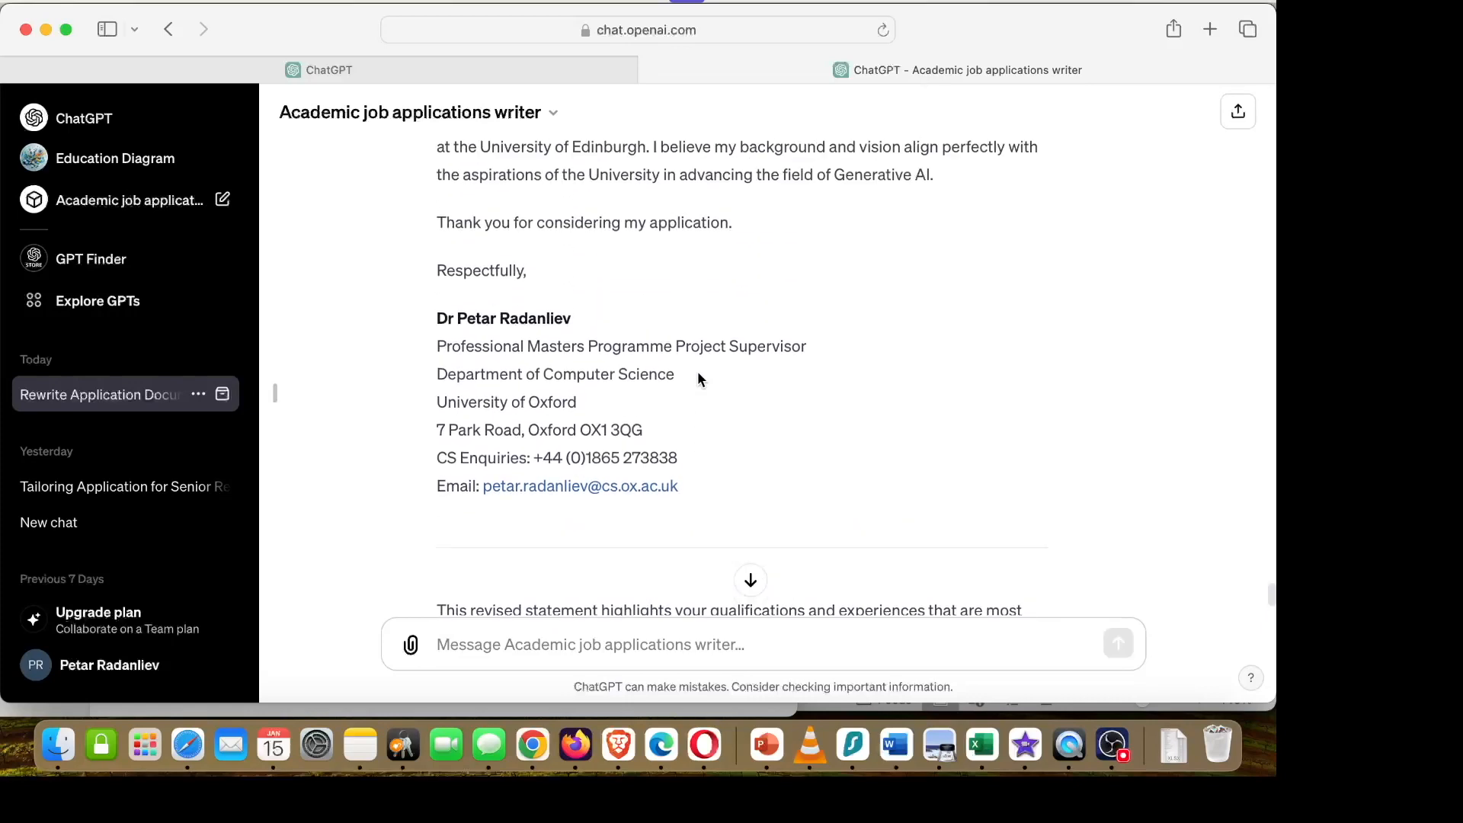
scroll(696, 454, "up", 4)
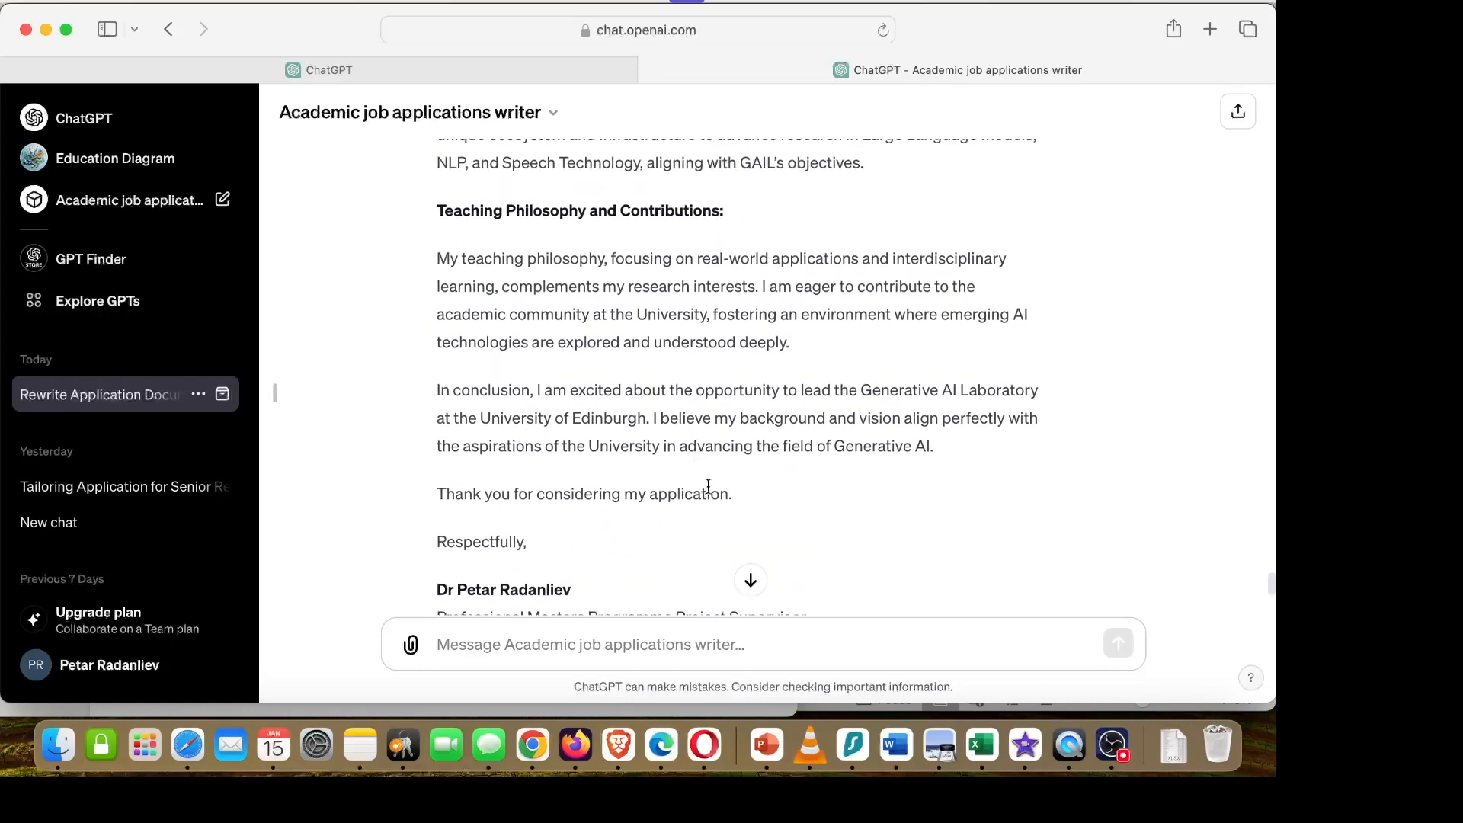
left_click_drag(731, 497, 435, 586)
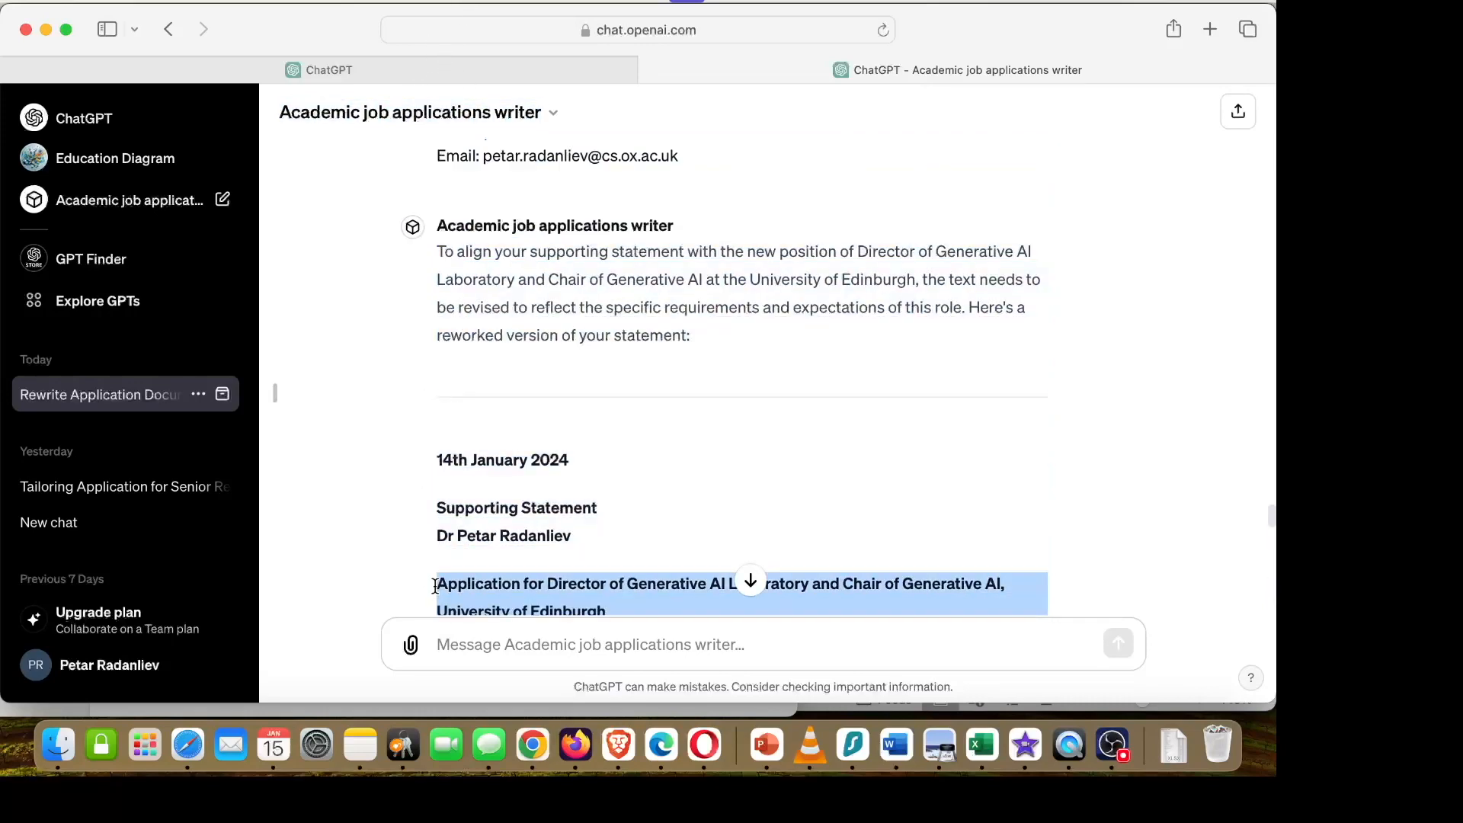
Switch to Word and replace the cover letter's body from the greeting through the thank-you sentence with the copied text, matching destination formatting.
key("super+Tab")
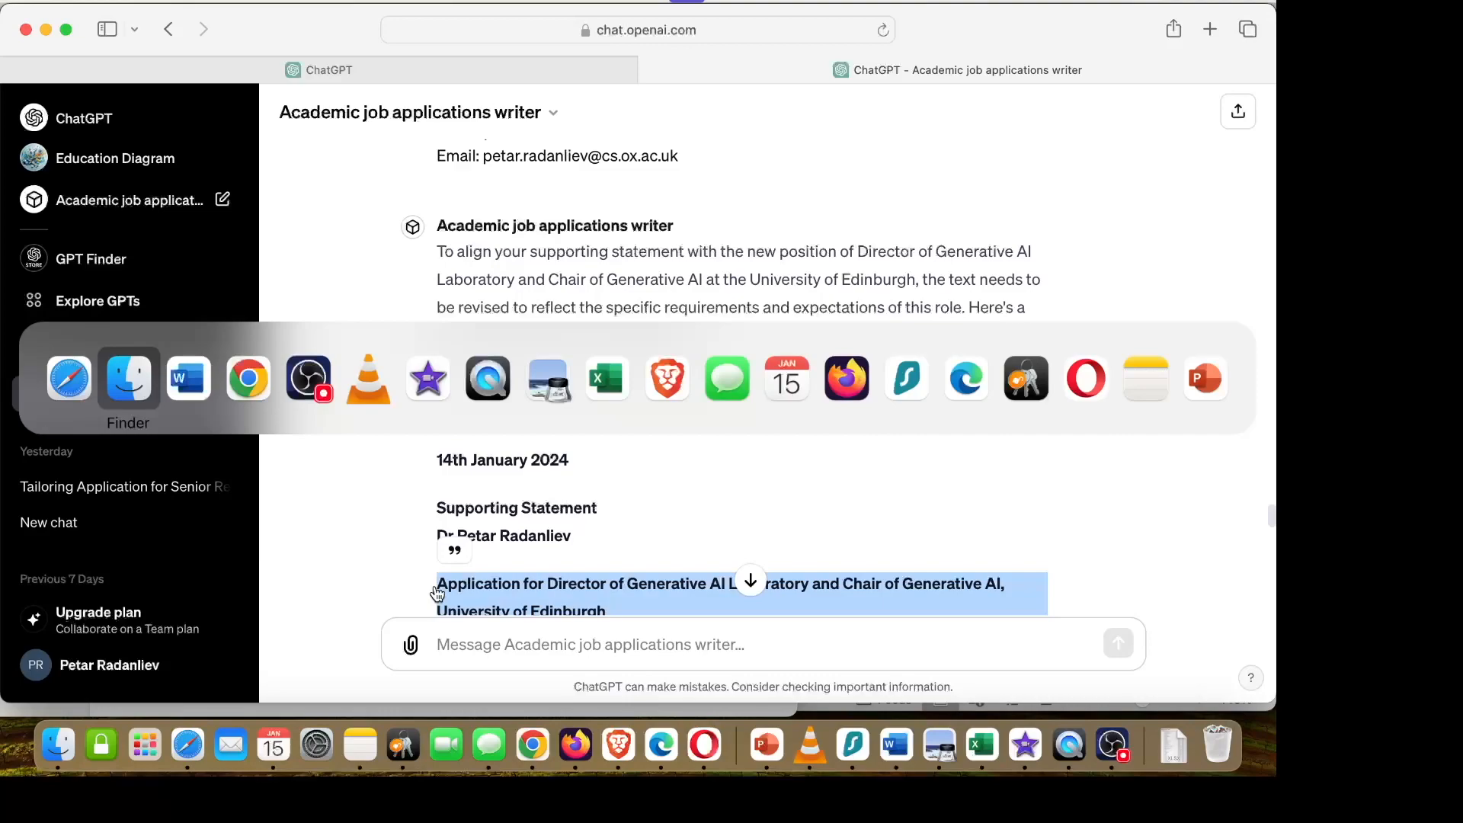
key("super+Tab")
left_click(541, 563)
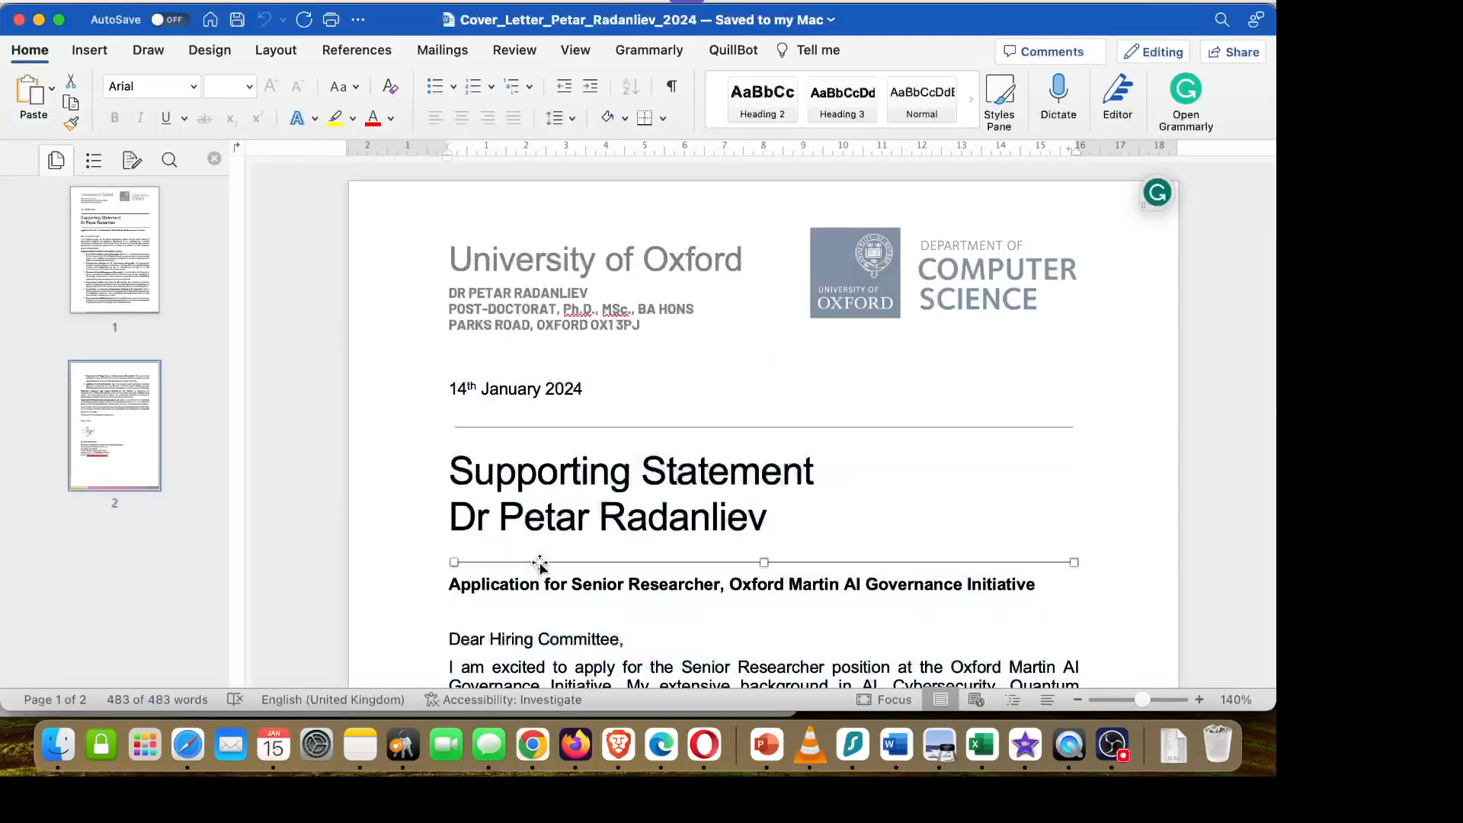
left_click_drag(491, 639, 736, 556)
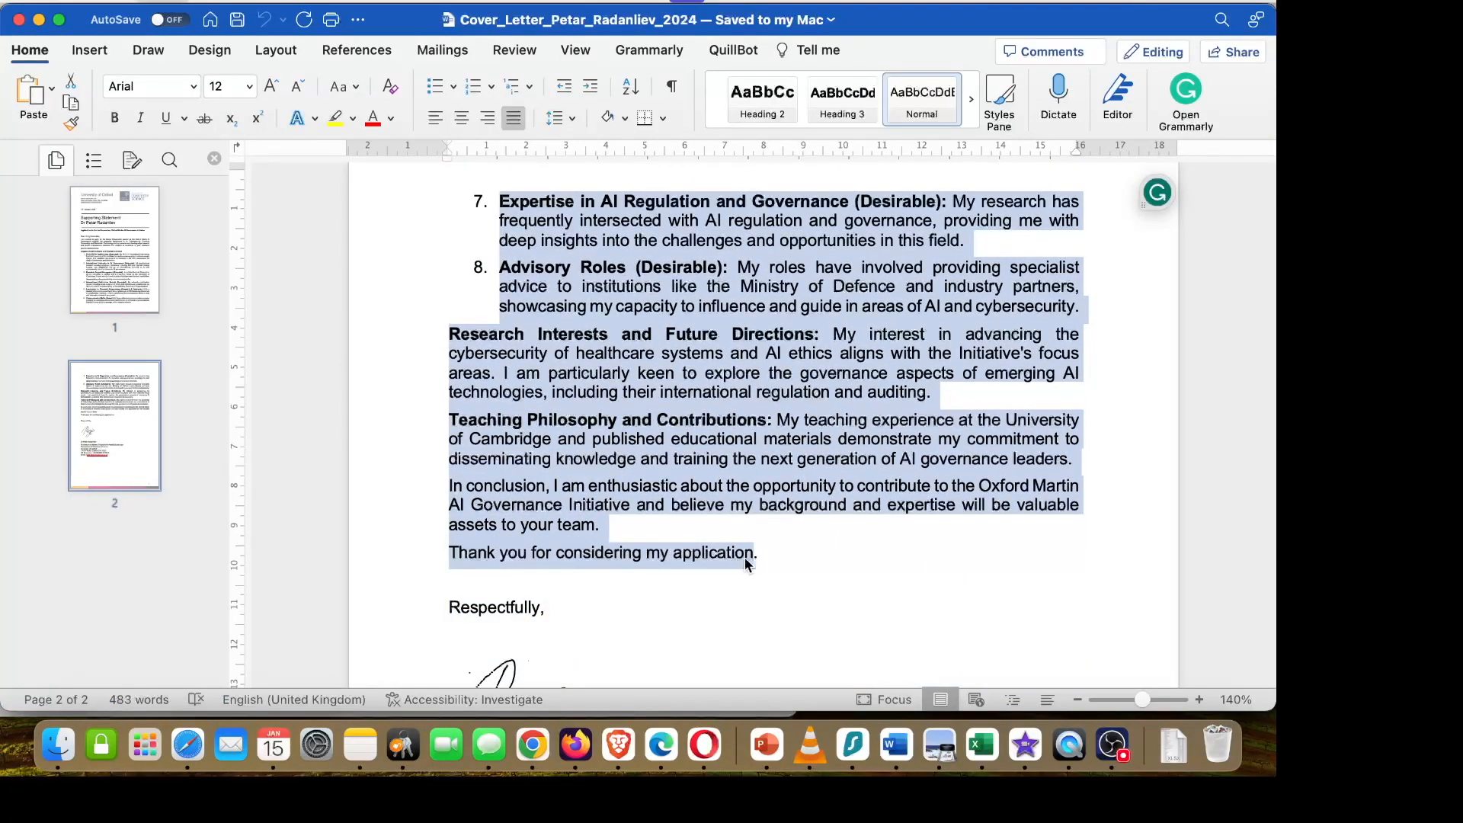
key("super+v")
left_click(773, 635)
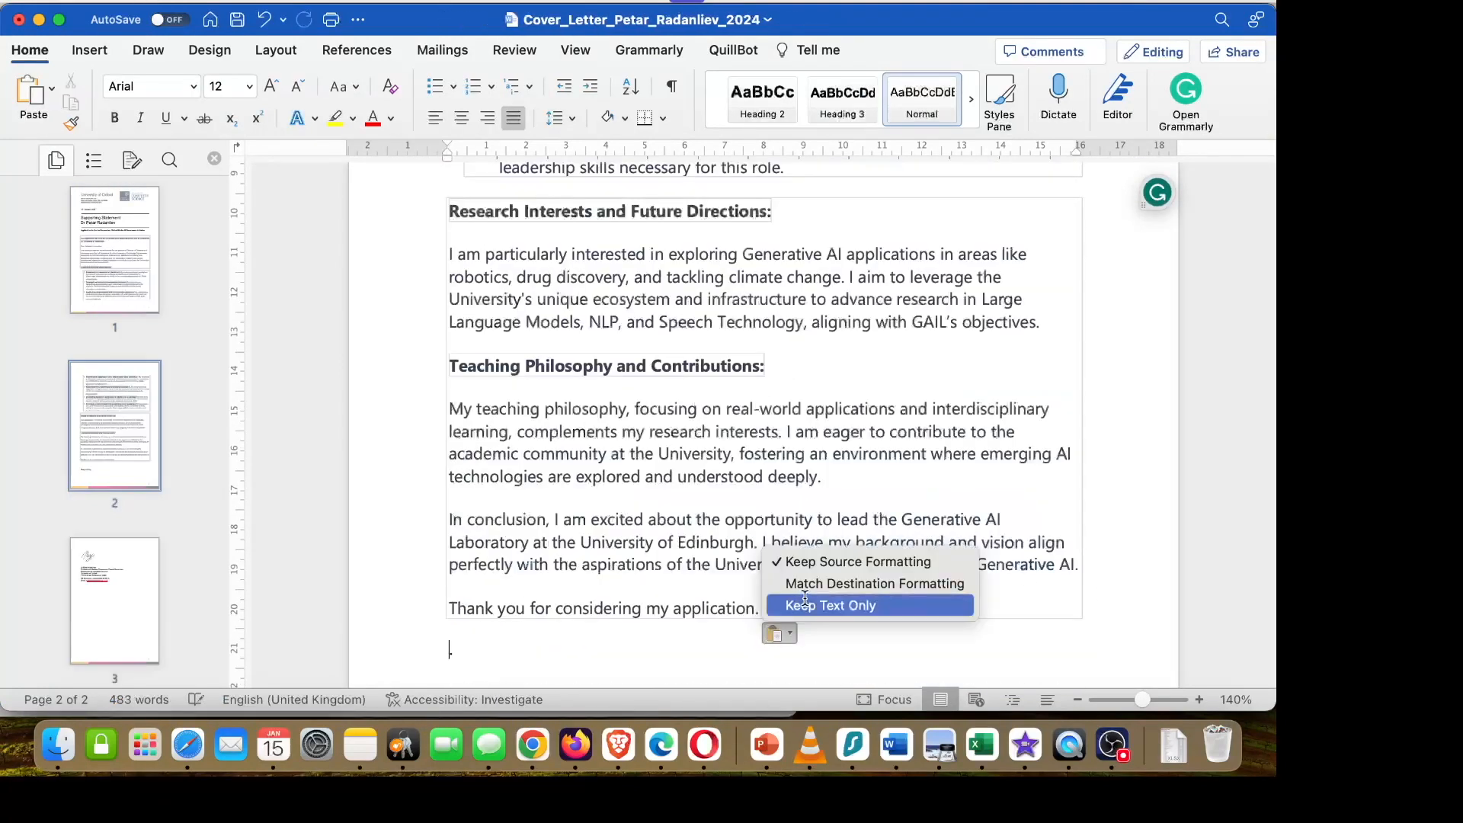
left_click(857, 585)
Delete the stray full stop, the old Senior Researcher heading and the leftover "Dear", and leave a blank line above "Dear Selection Committee".
scroll(700, 533, "down", 10)
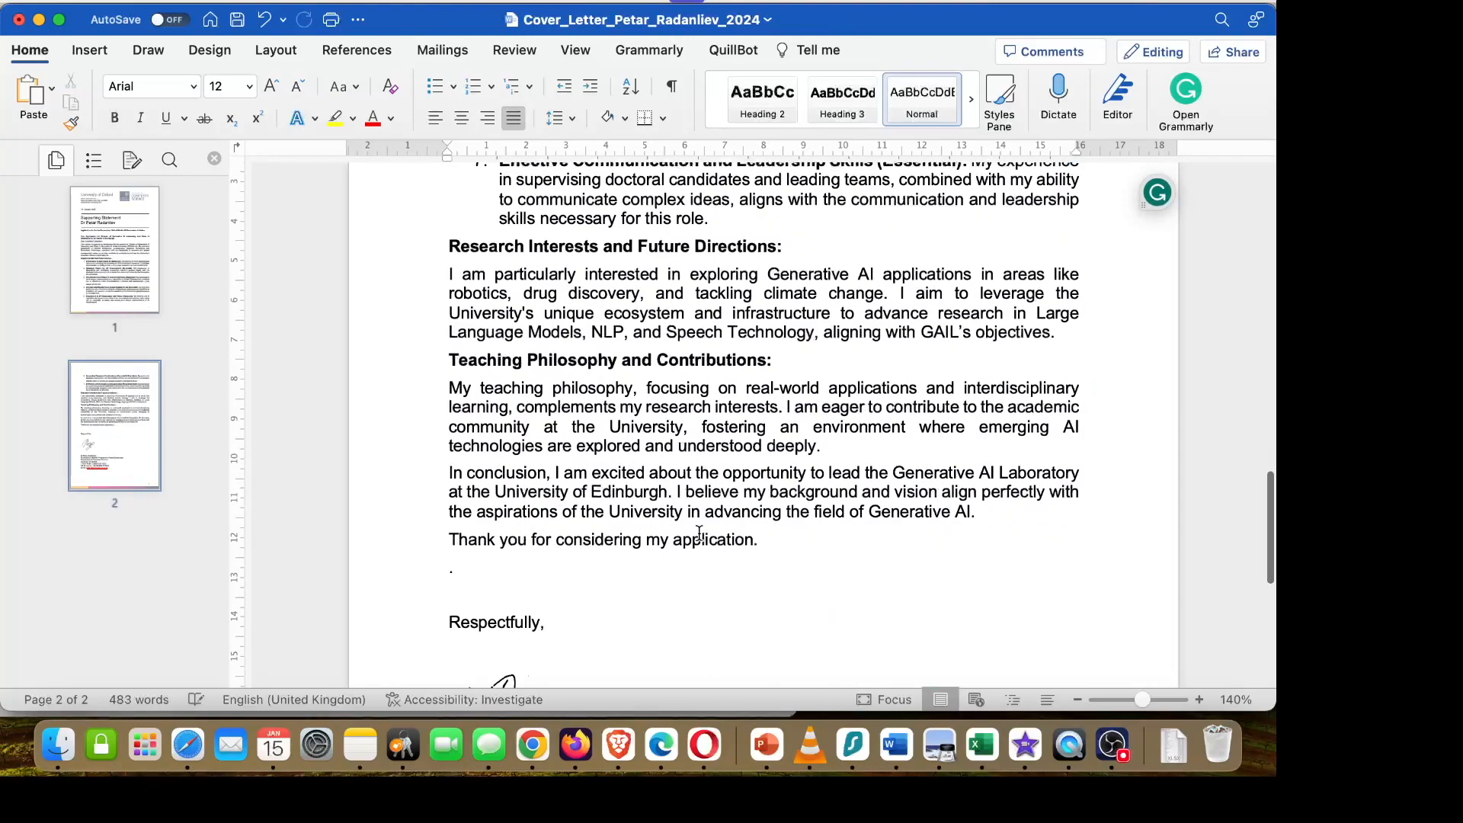
key("super+z")
scroll(702, 476, "up", 20)
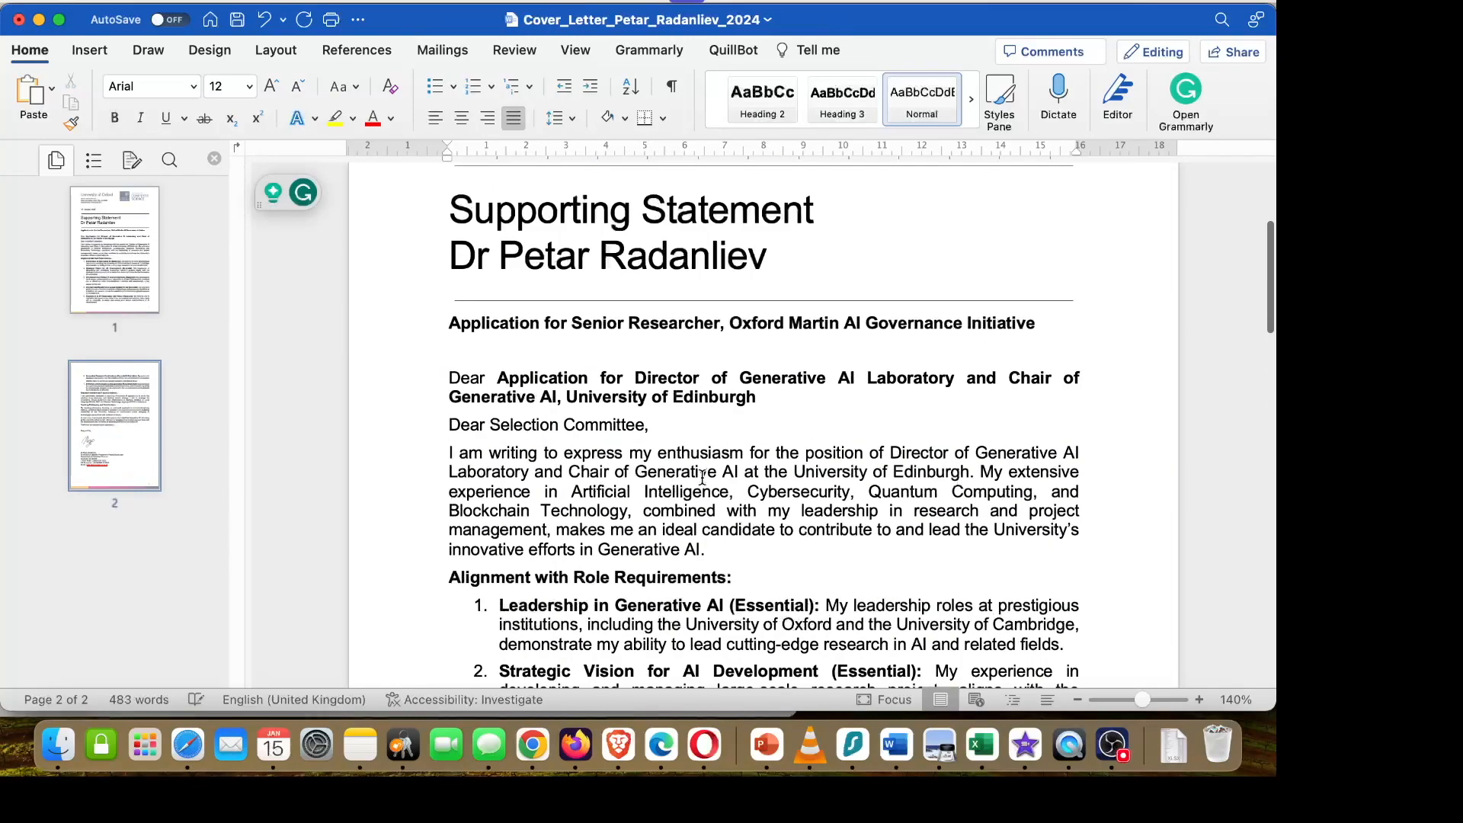
left_click_drag(445, 585, 495, 640)
key("BackSpace")
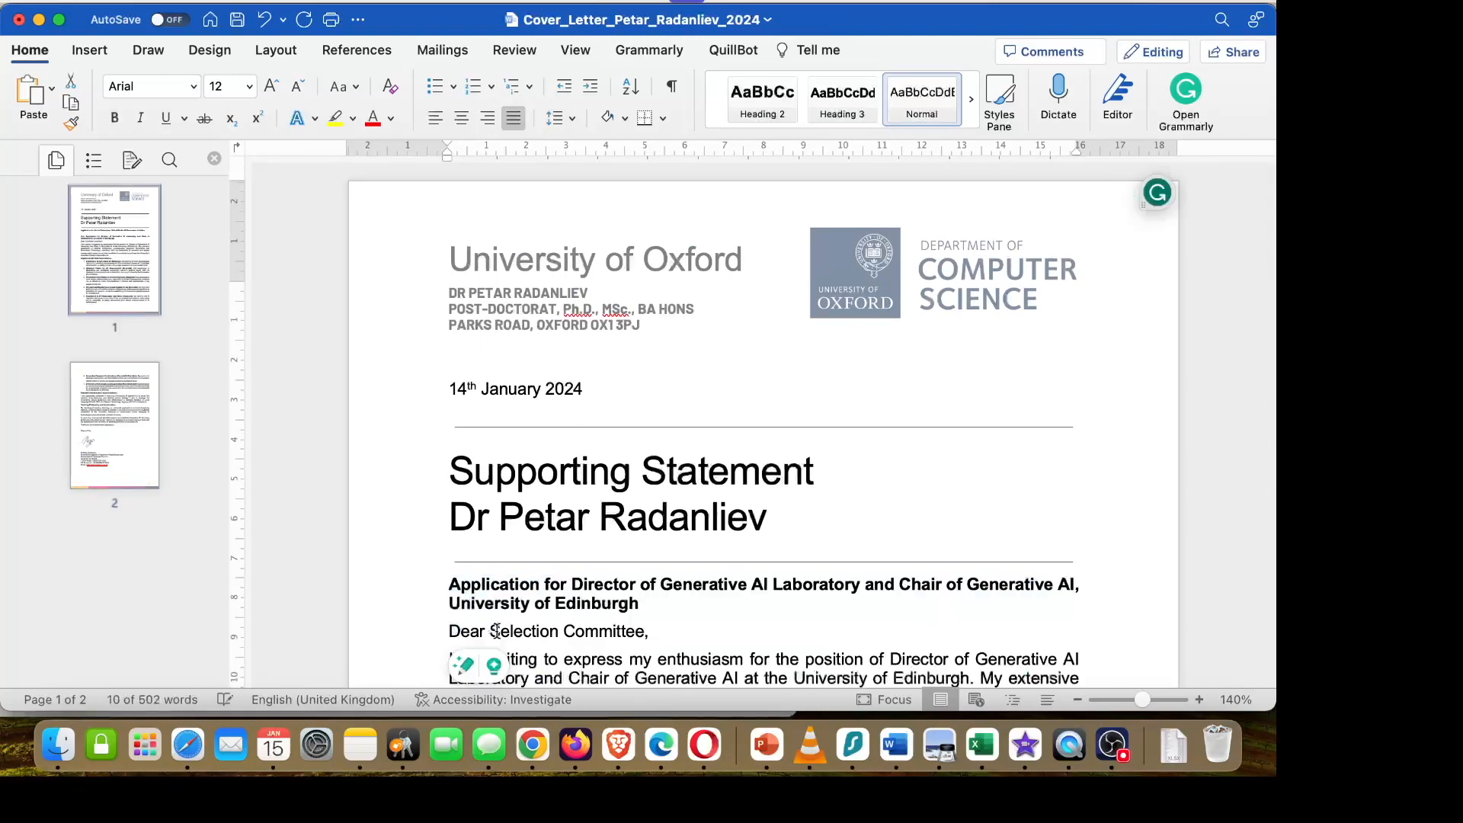
key("super+z")
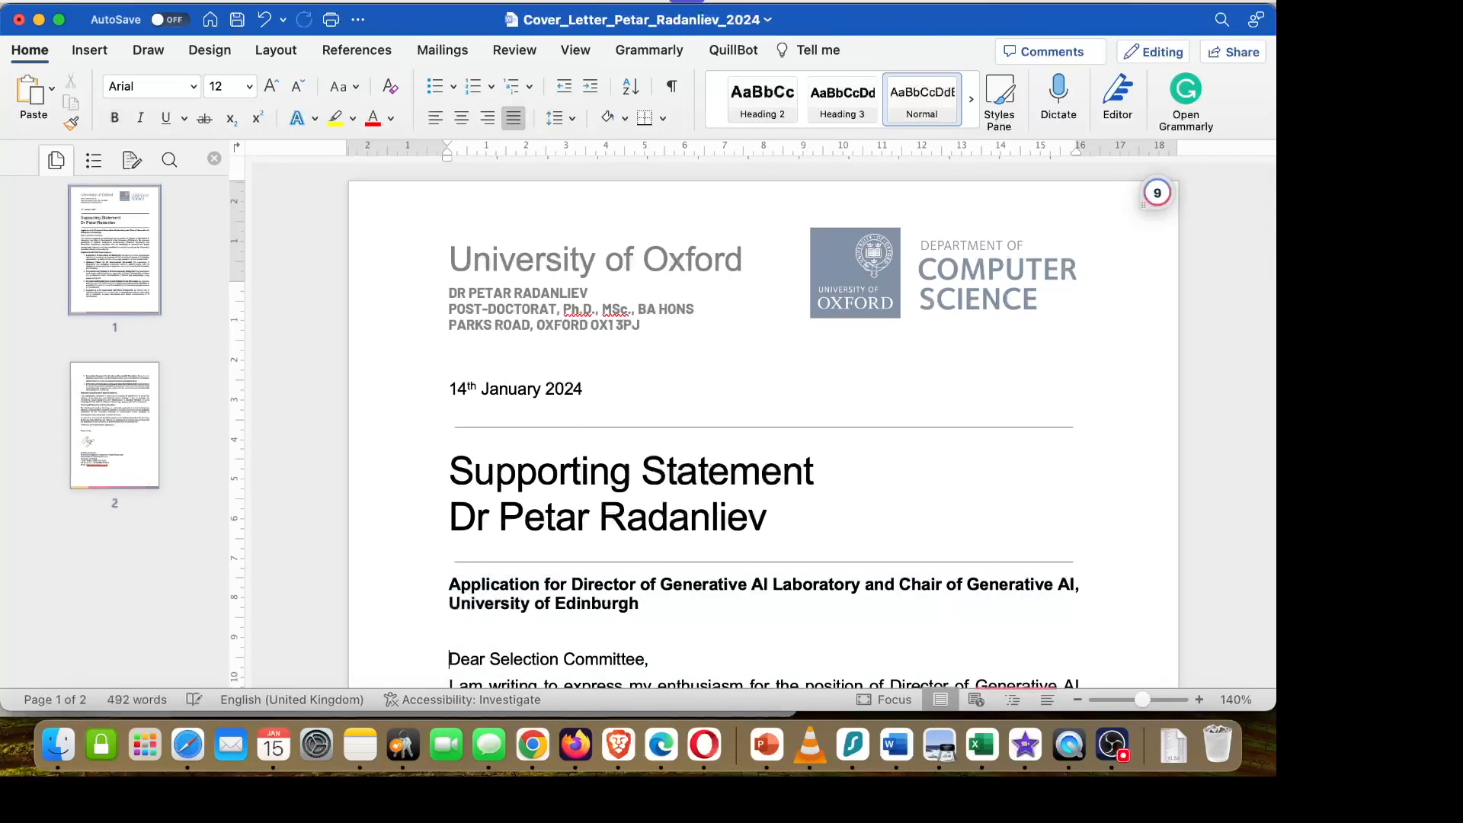
Accept the Grammarly corrections "the Generative", "research and project management leadership" and "realise" in the letter's introduction and second requirement.
scroll(591, 526, "down", 1)
scroll(591, 526, "down", 9)
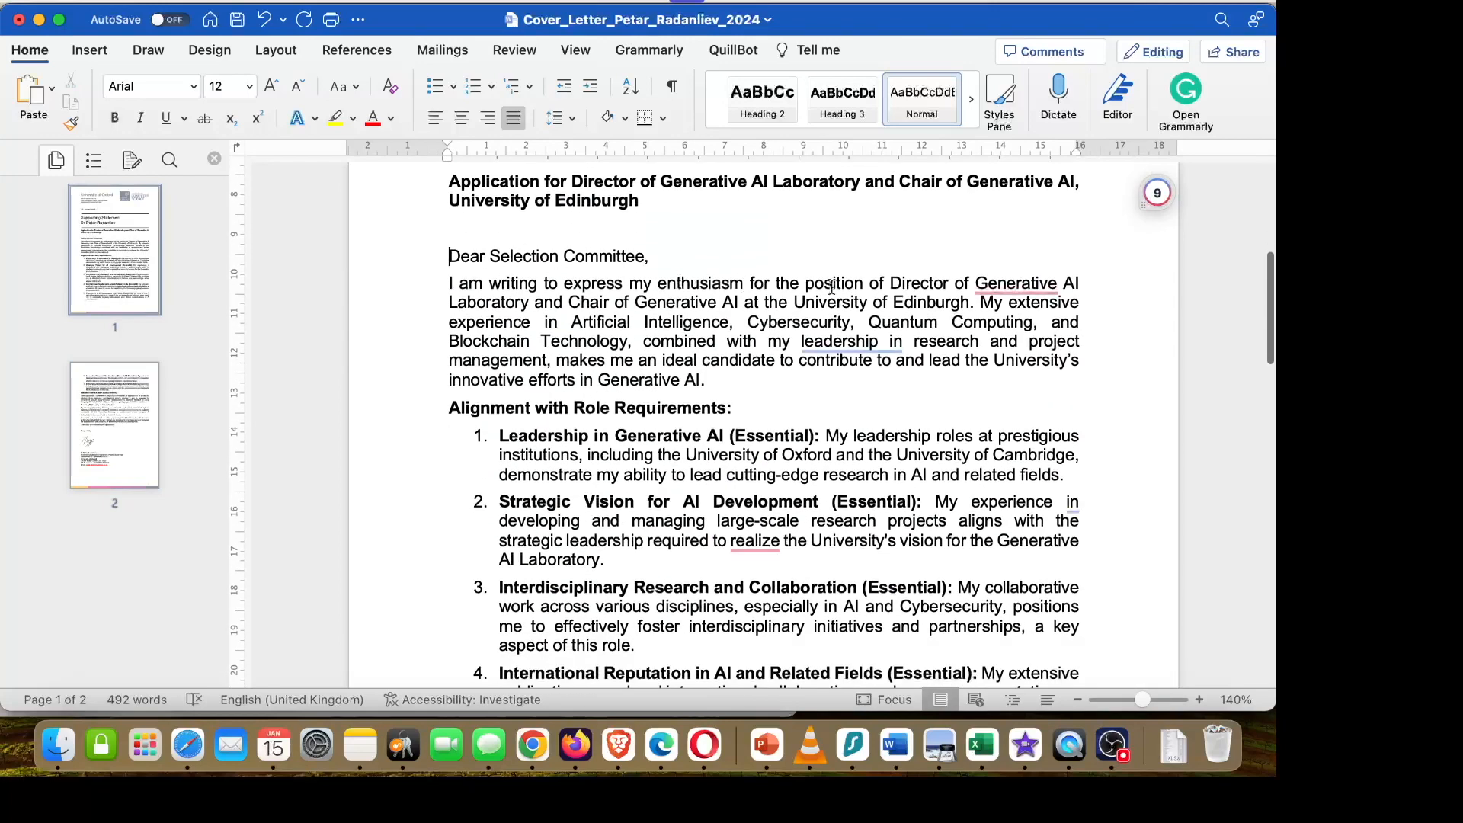
mouse_move(1021, 279)
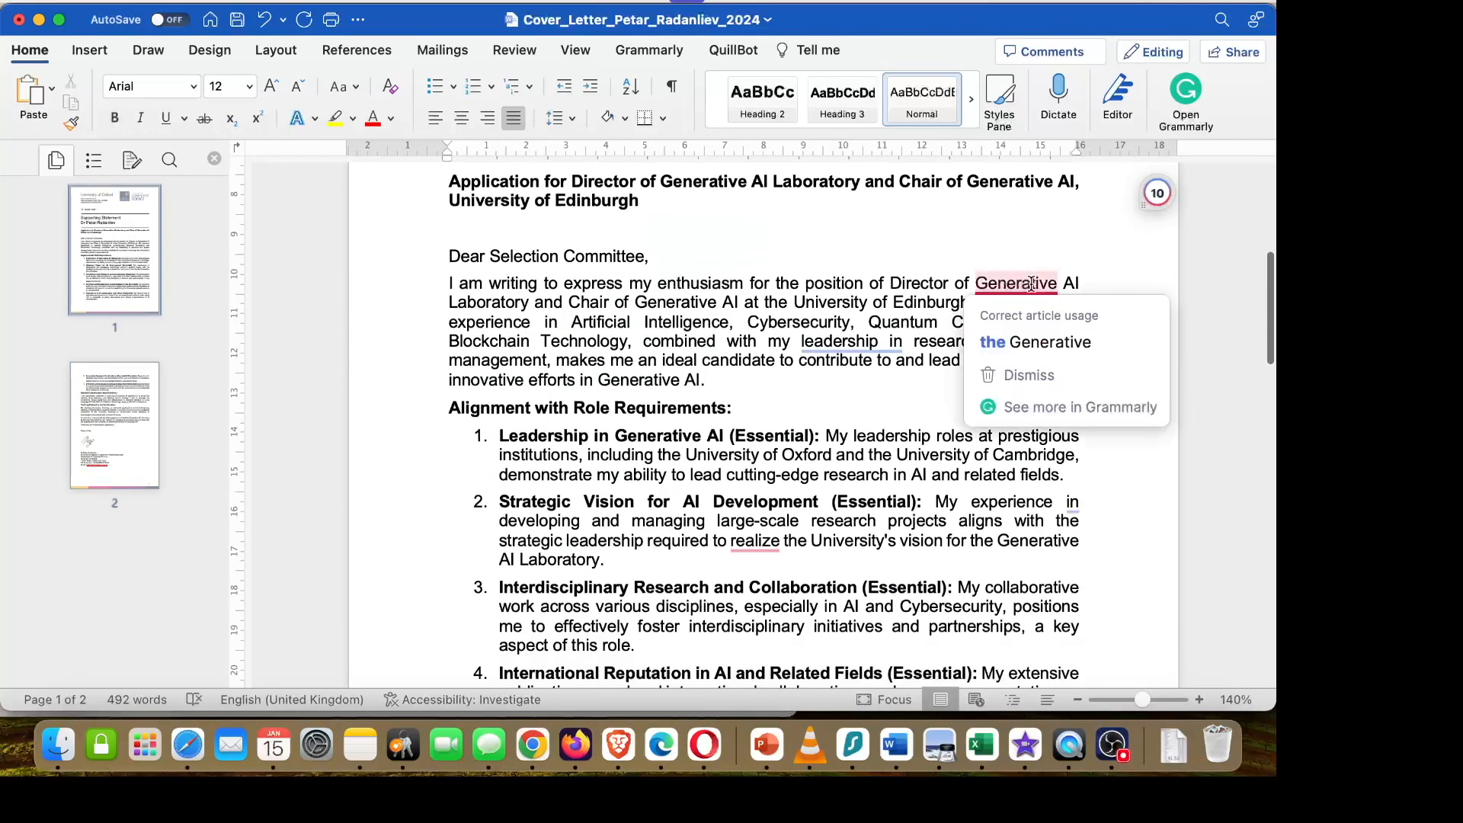
left_click(1024, 345)
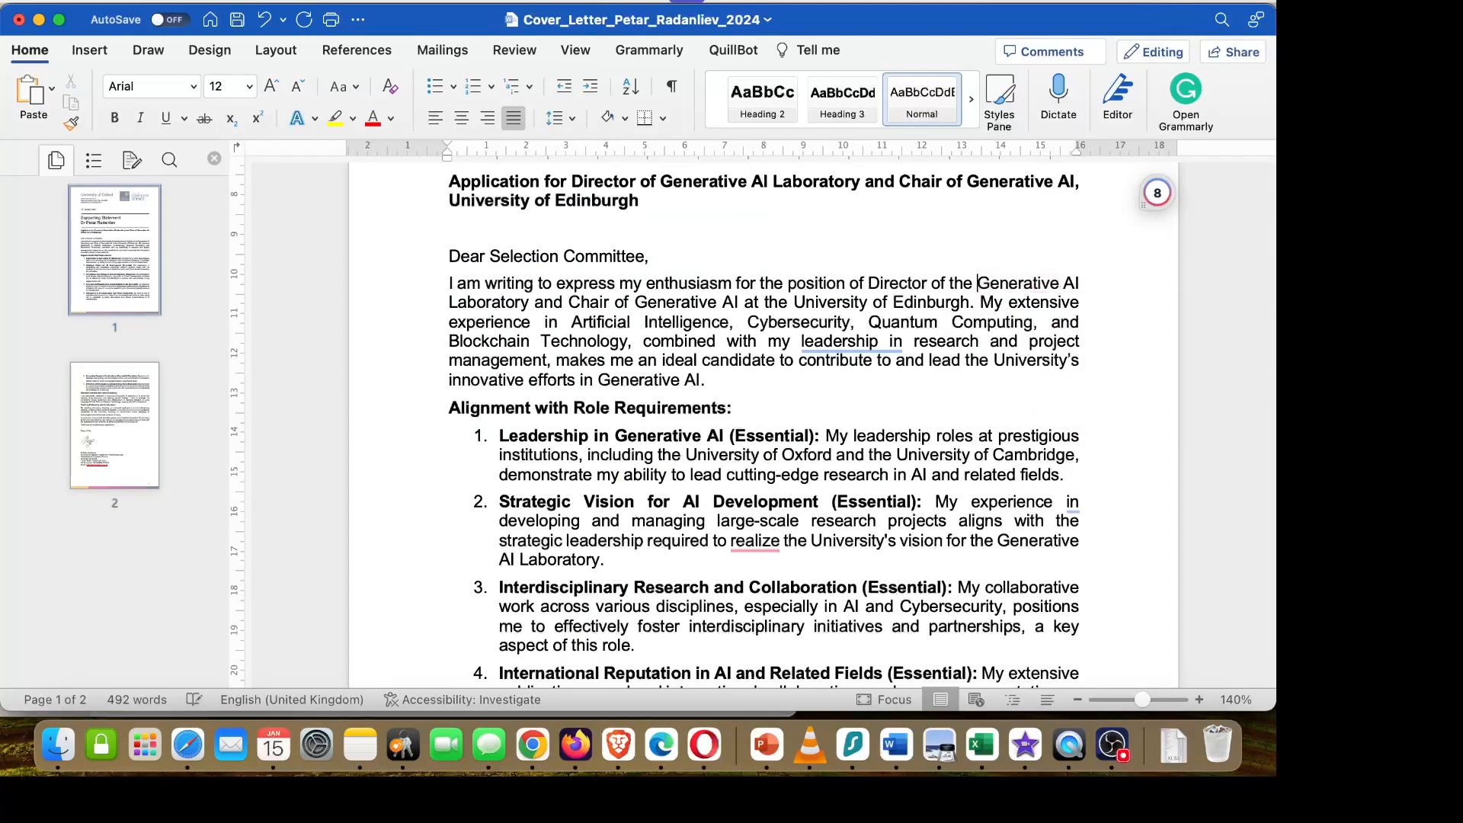
mouse_move(842, 343)
left_click(876, 426)
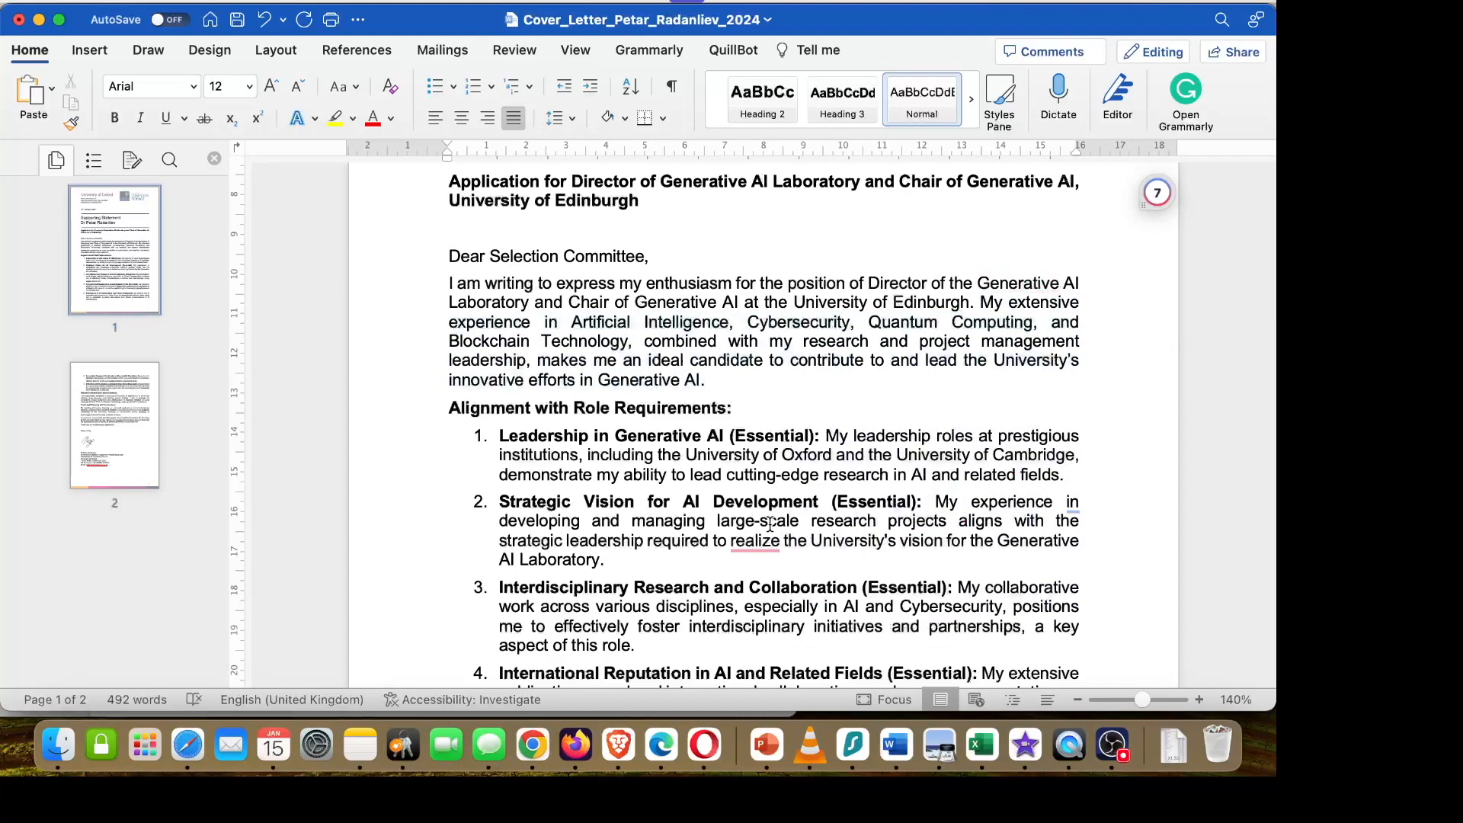
mouse_move(765, 542)
left_click(764, 598)
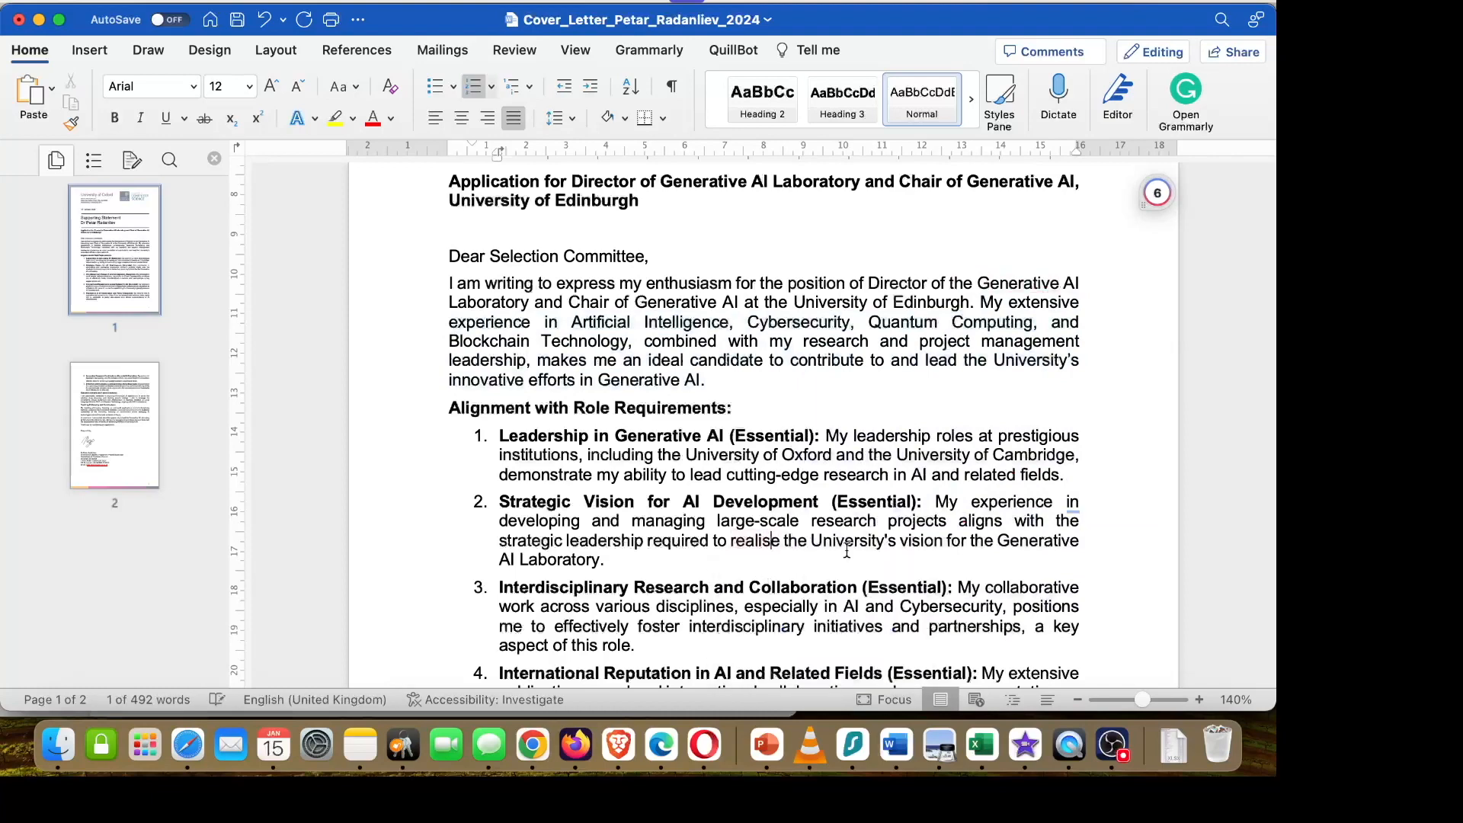
Review the letter's role requirements and their Essential and Desirable labels, plus the research, teaching and closing paragraphs.
scroll(904, 433, "down", 5)
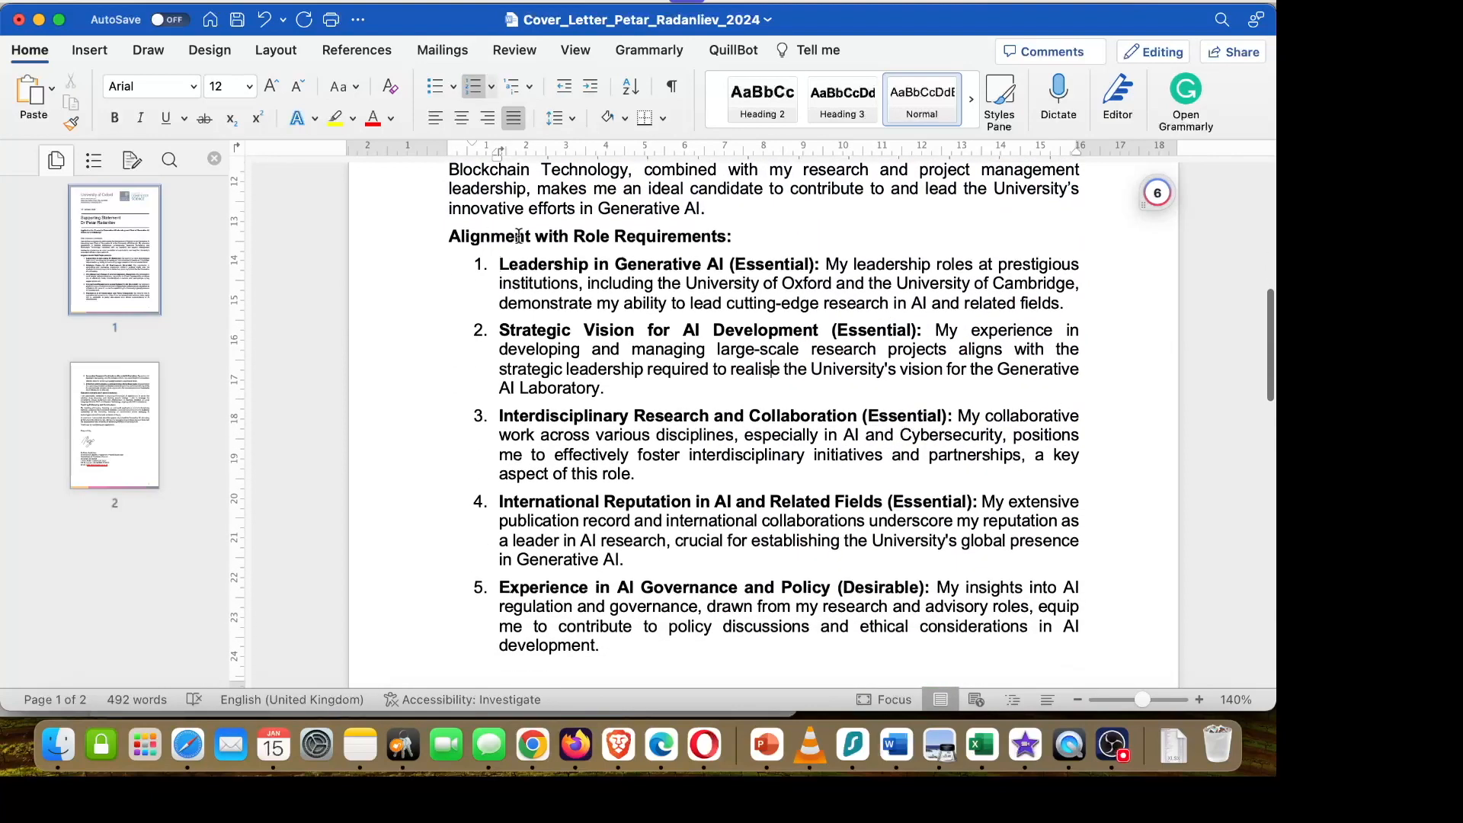
left_click_drag(450, 238, 677, 242)
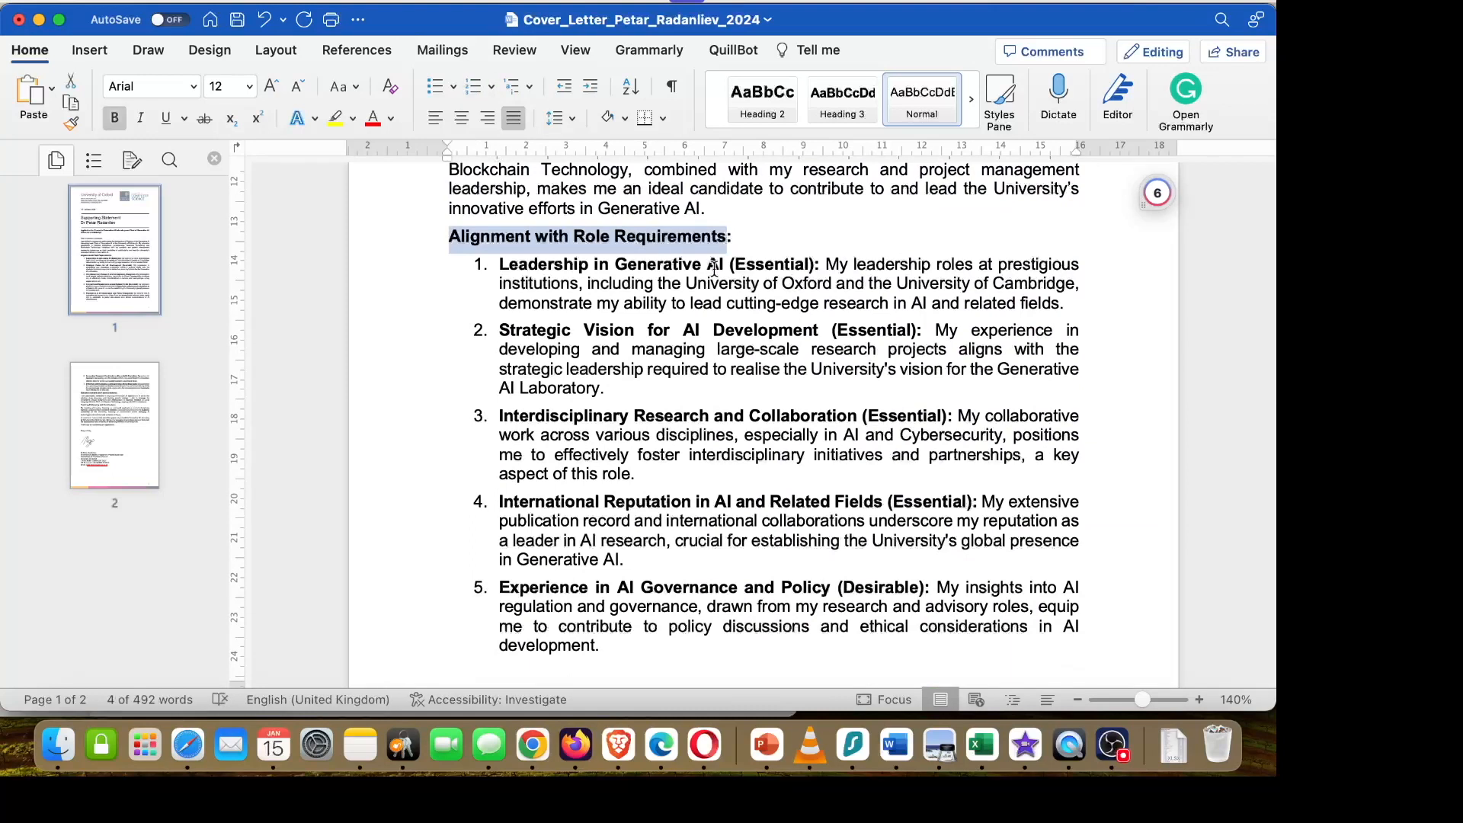
left_click_drag(495, 266, 824, 267)
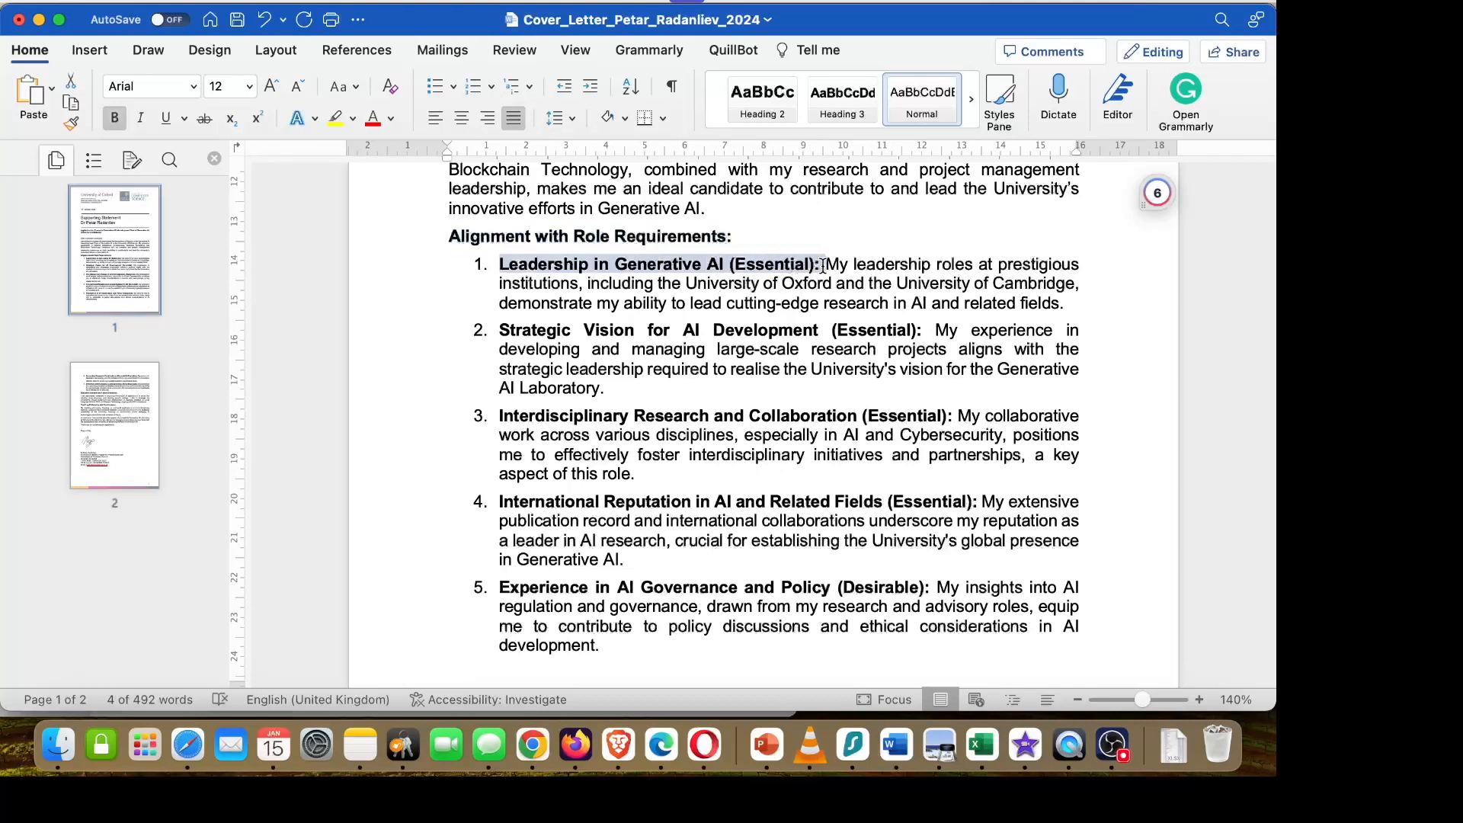
double_click(769, 267)
double_click(878, 329)
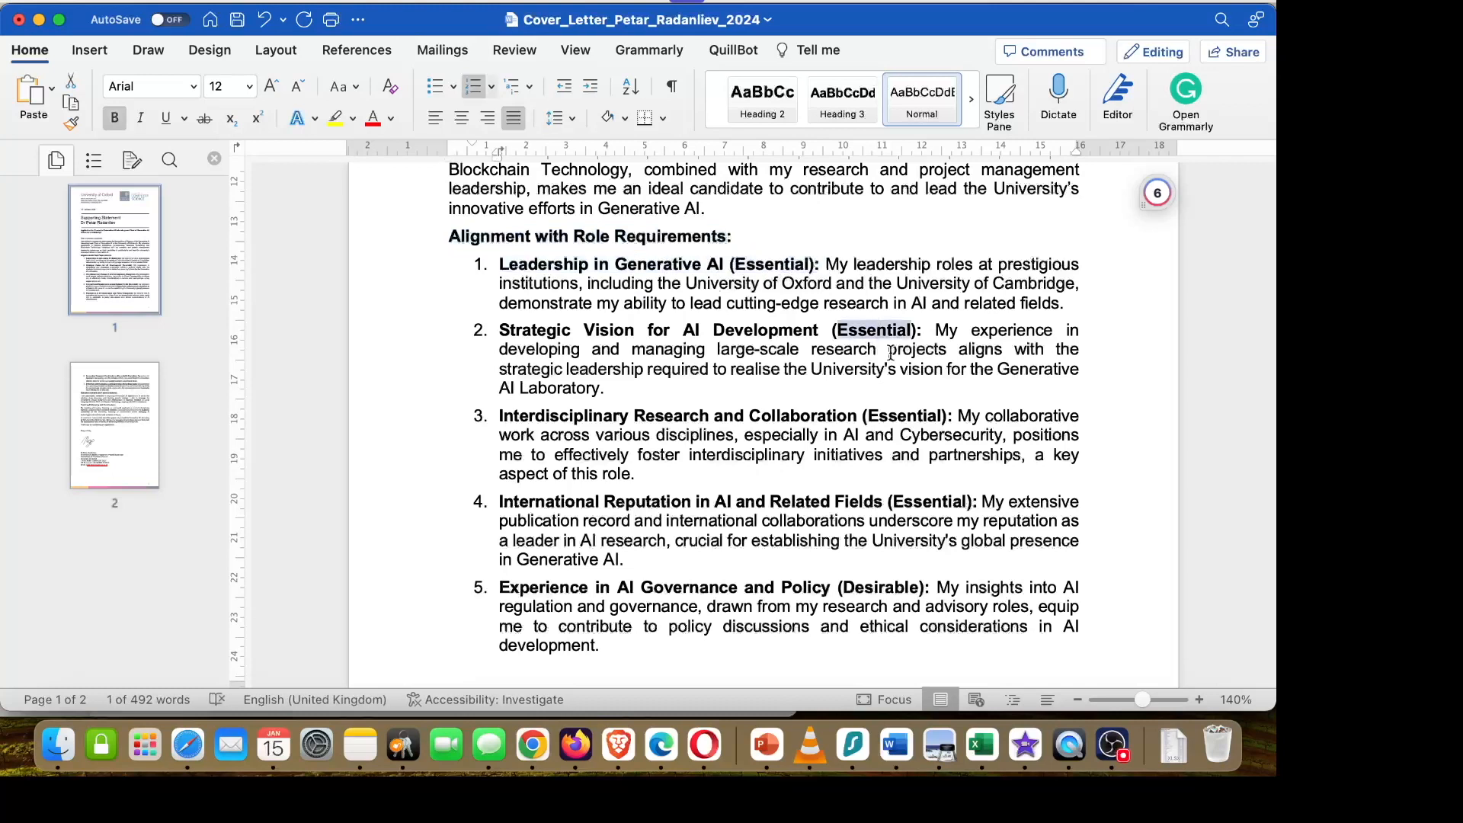
double_click(905, 415)
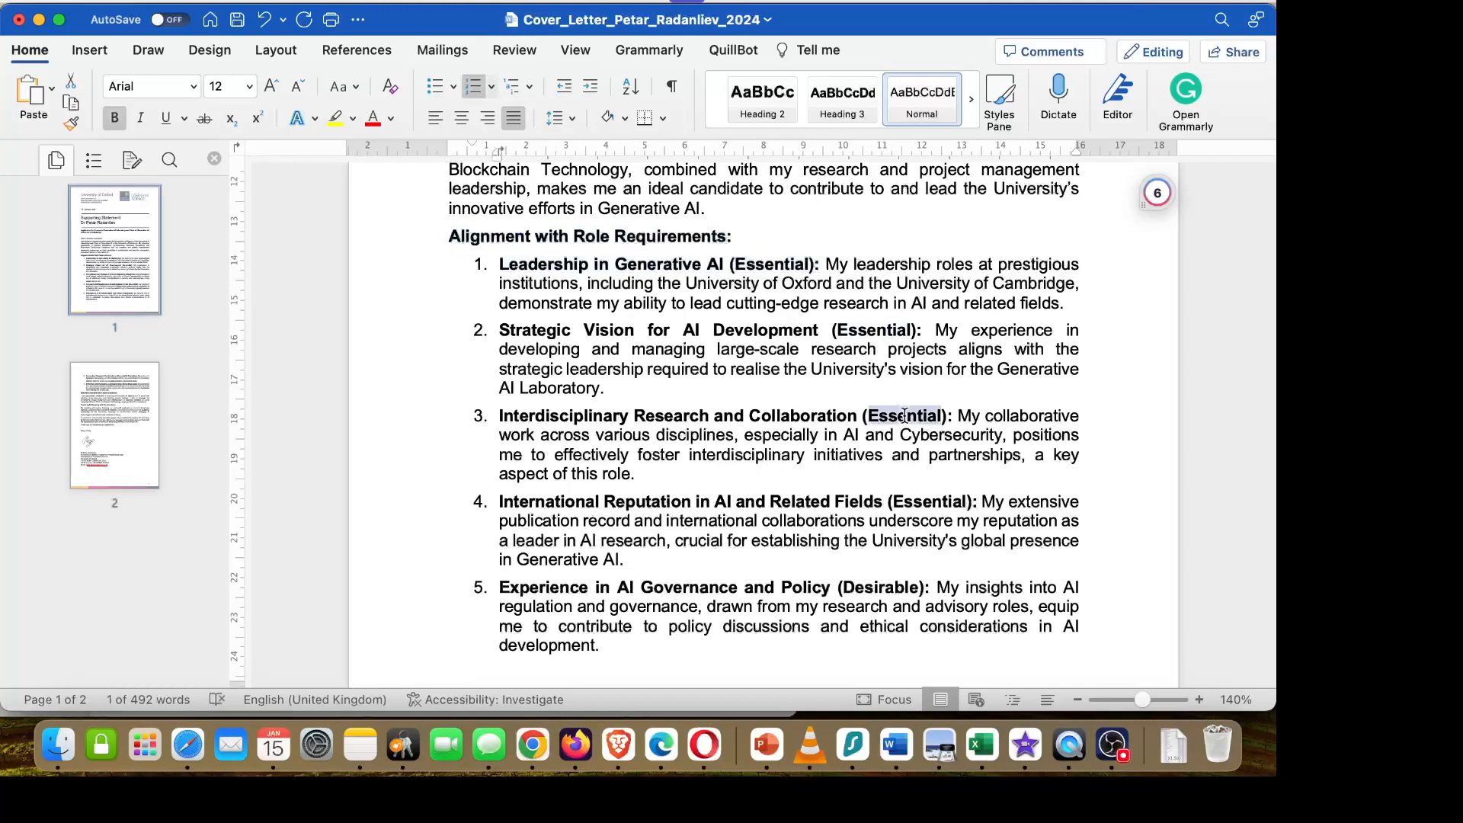
double_click(878, 587)
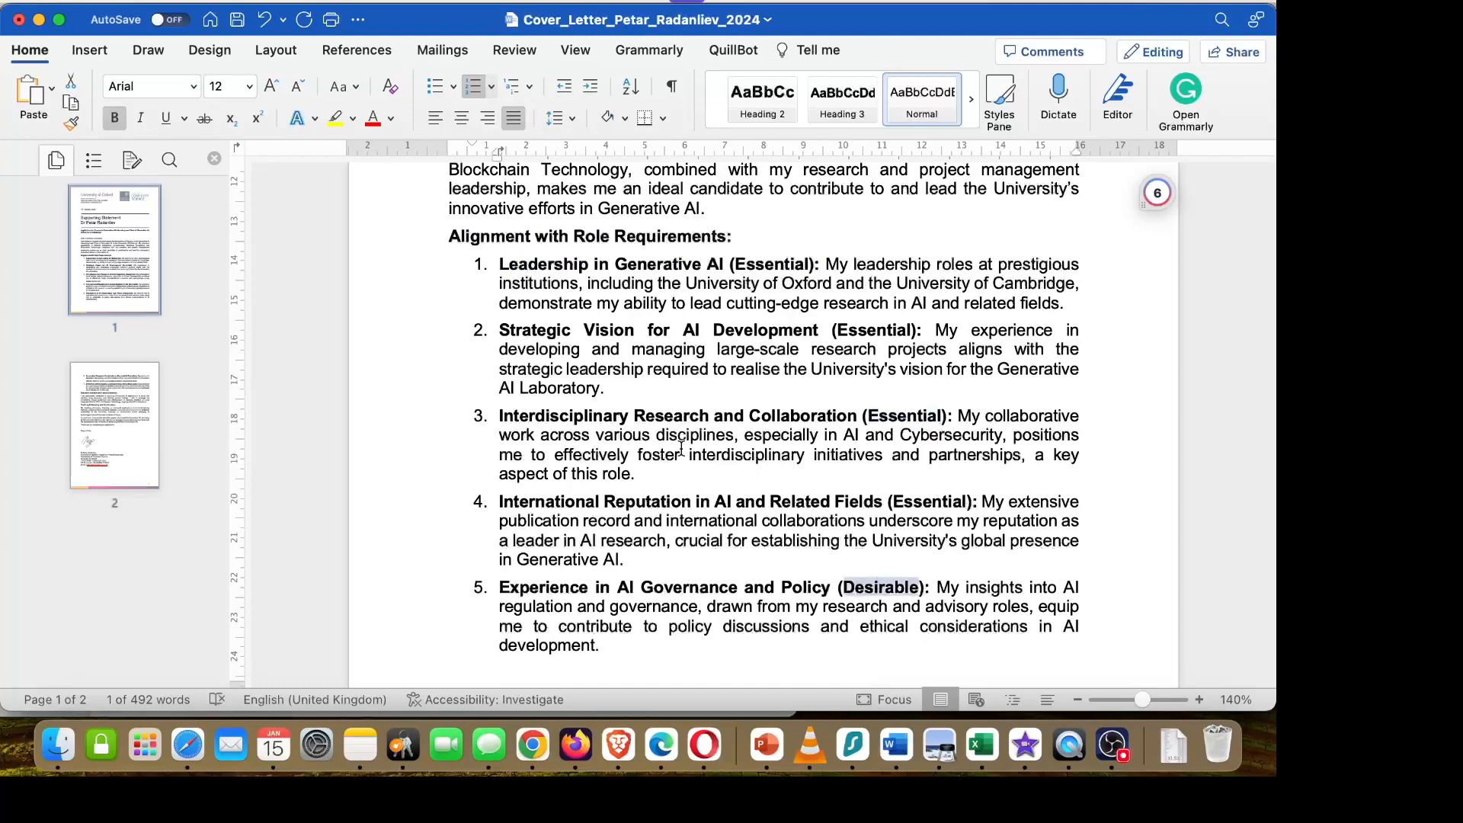
scroll(681, 449, "down", 2)
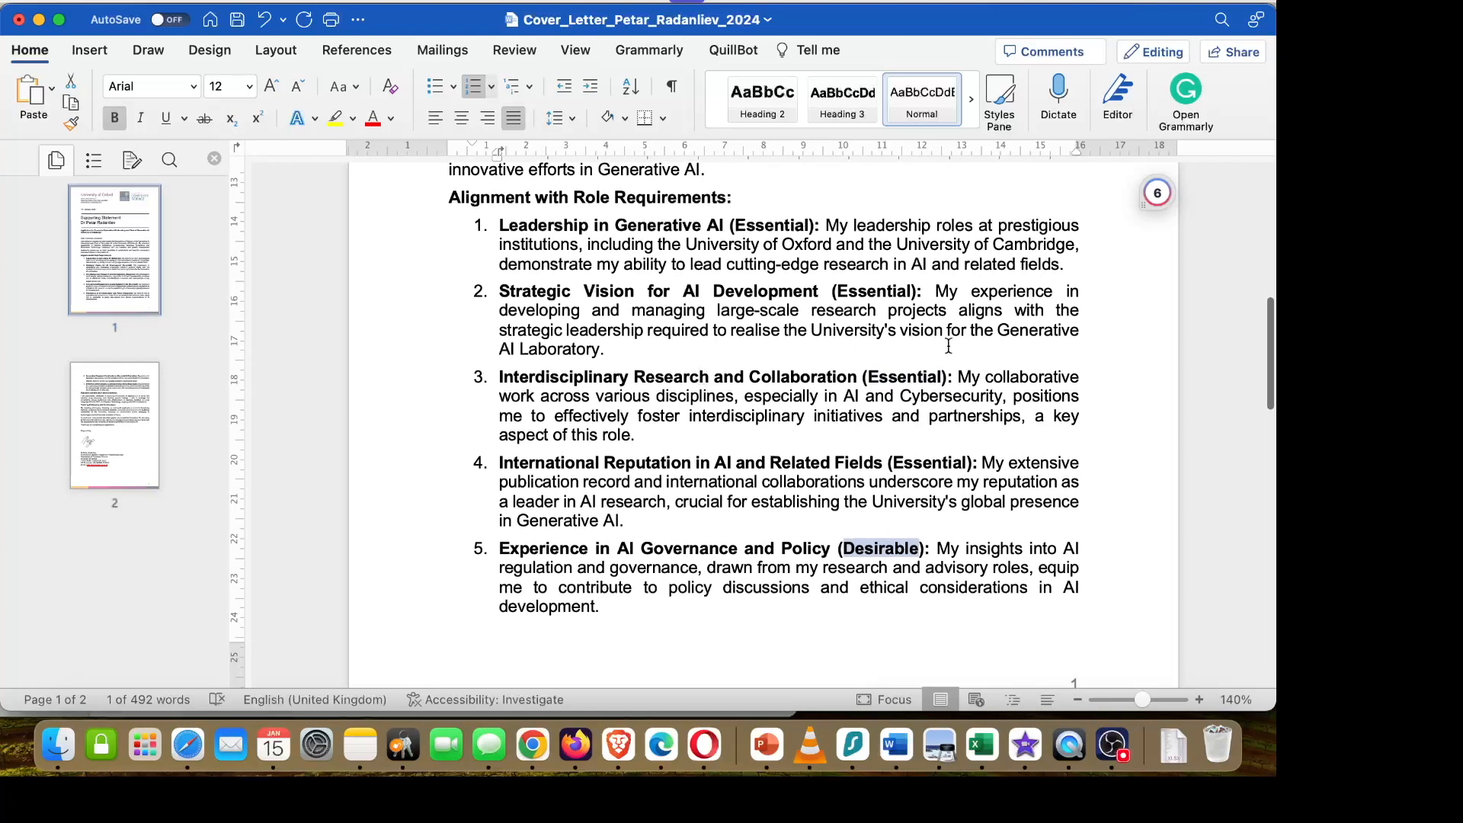
left_click_drag(939, 288, 709, 359)
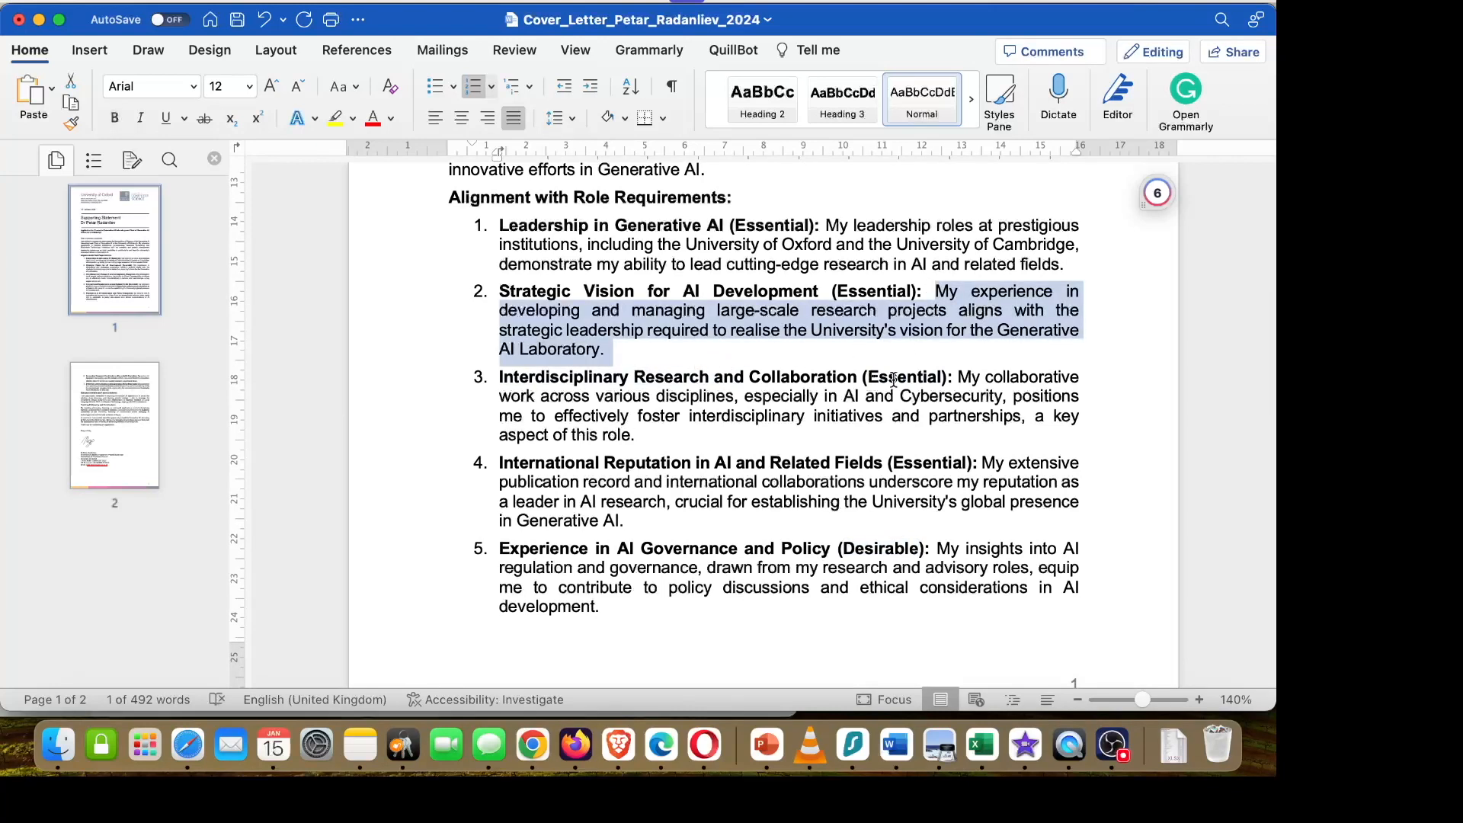
scroll(808, 420, "down", 10)
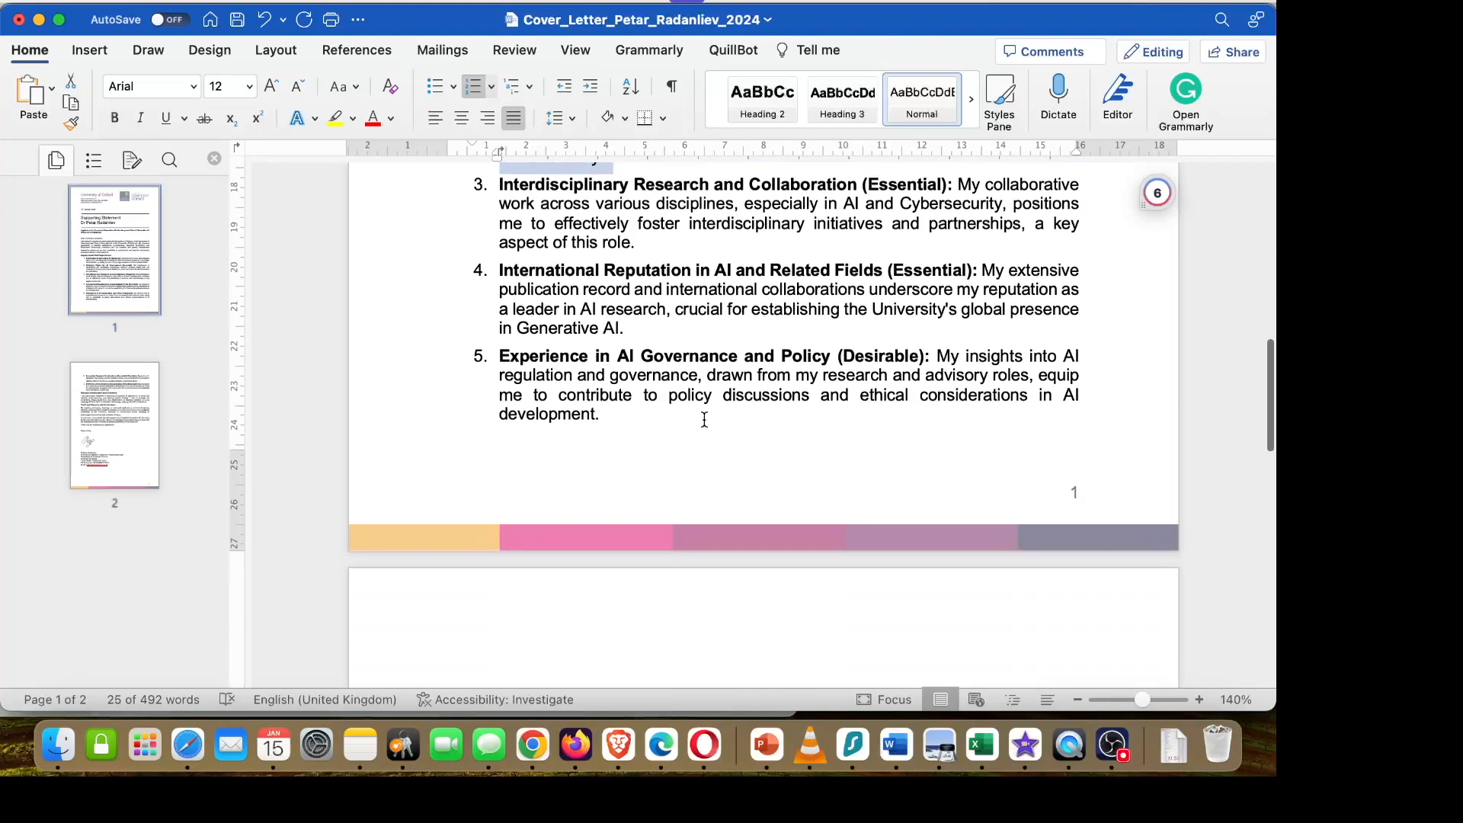
scroll(705, 418, "down", 3)
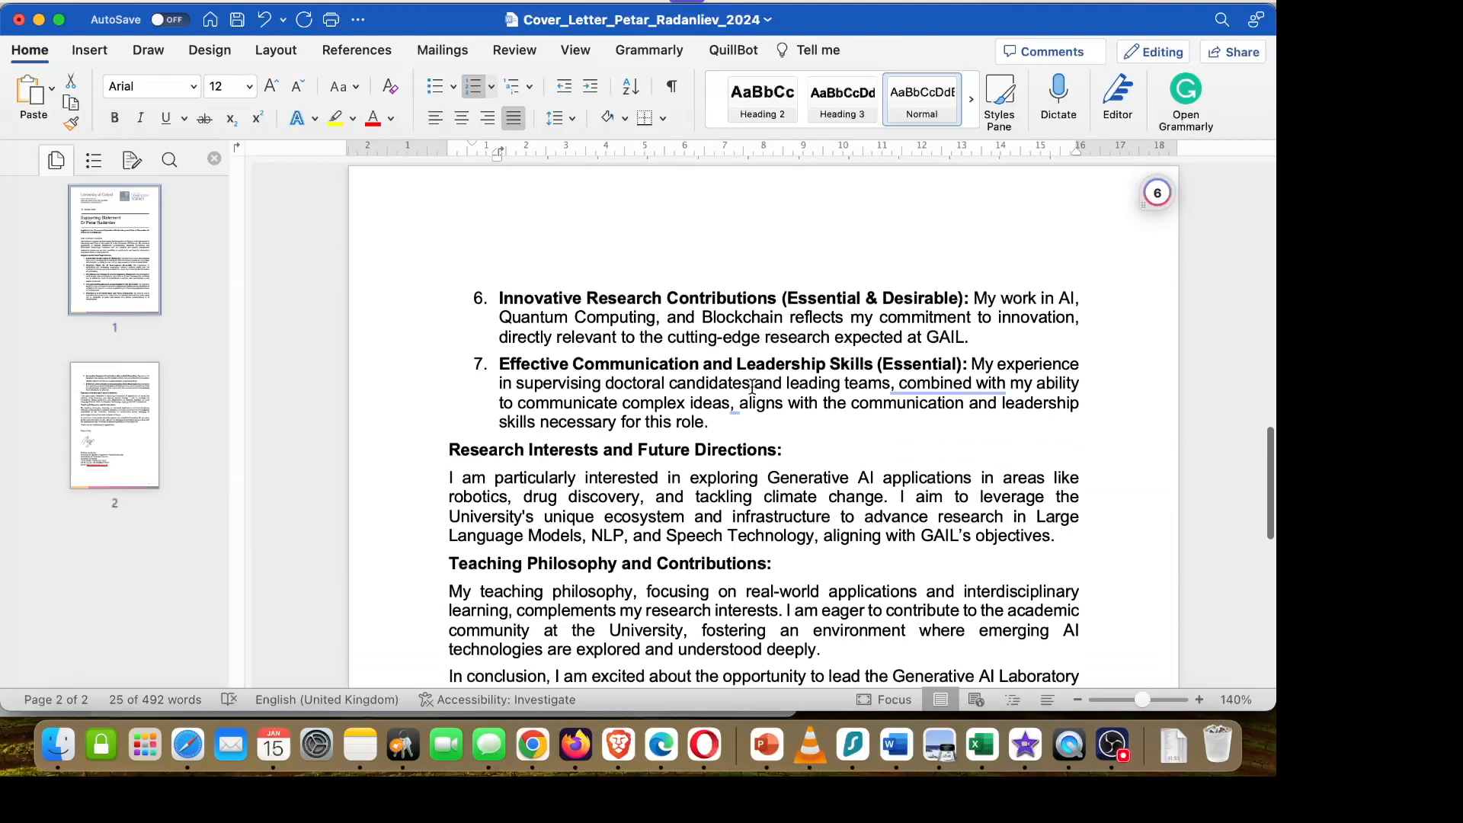
scroll(732, 404, "down", 3)
scroll(686, 437, "down", 2)
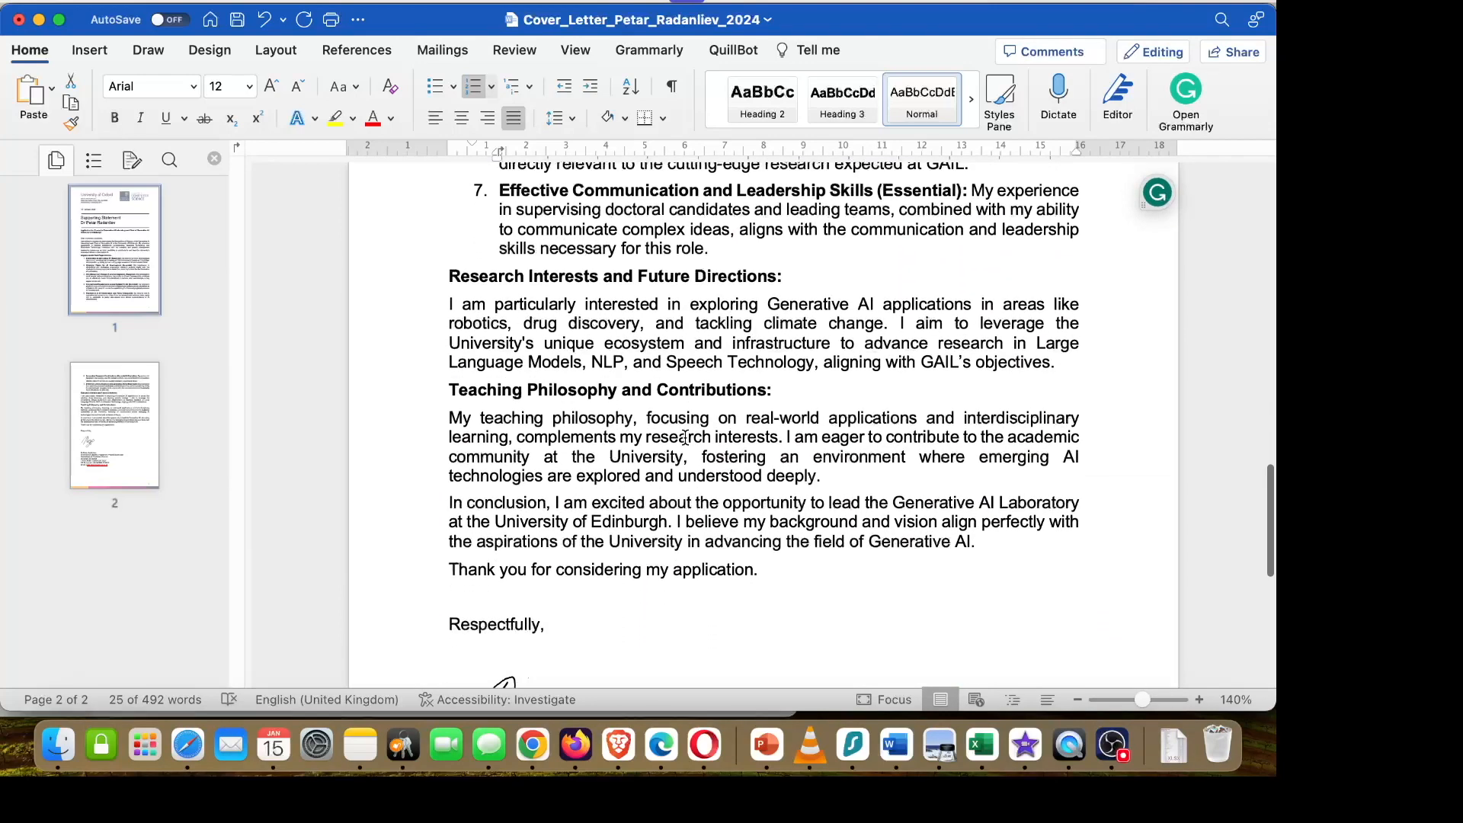
Check the cover letter from its closing and signature block back through the heading, introduction and numbered role requirements.
scroll(685, 438, "up", 5)
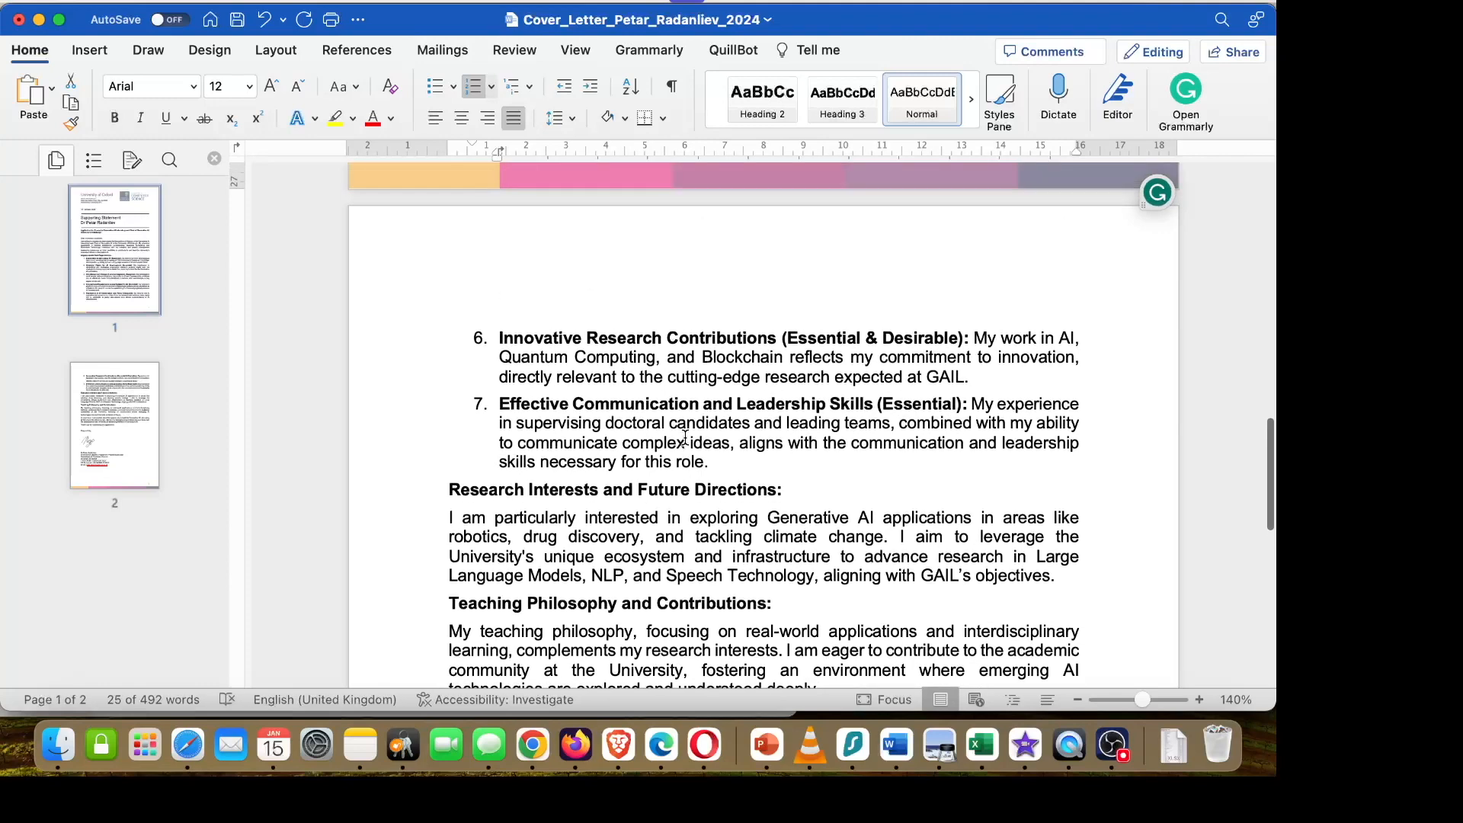
scroll(685, 438, "down", 6)
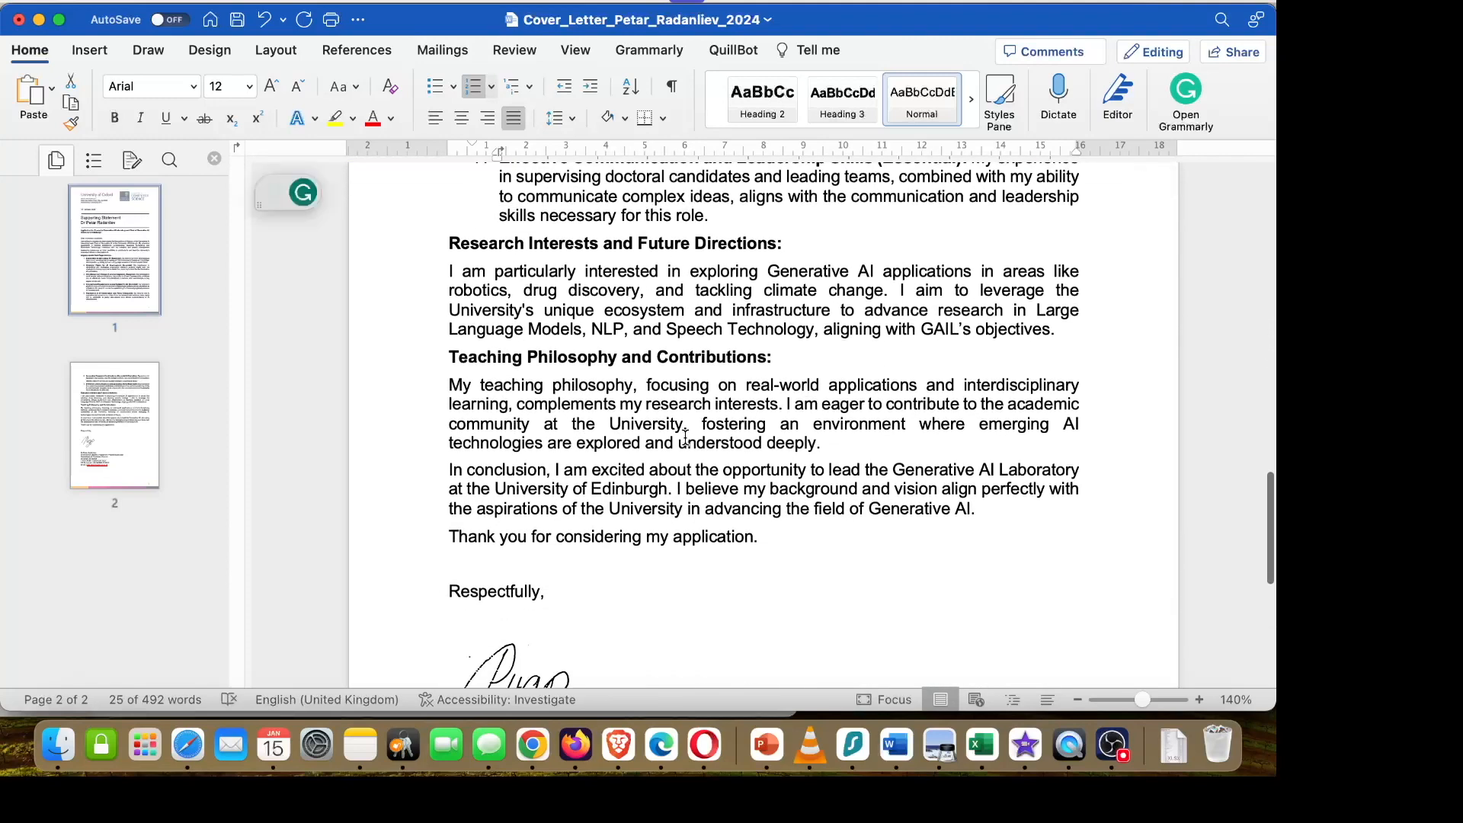
scroll(617, 404, "down", 11)
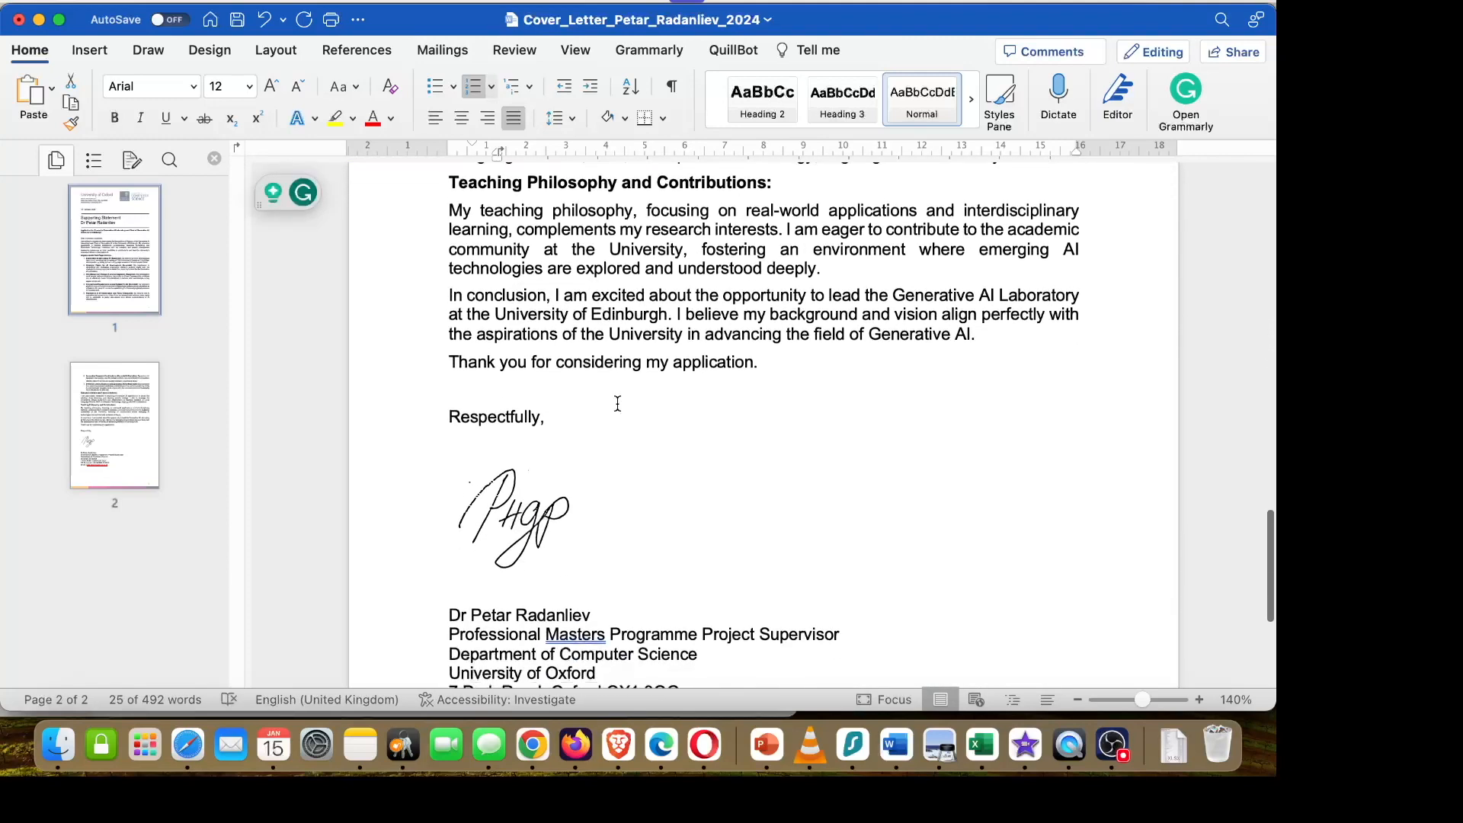
scroll(724, 446, "up", 20)
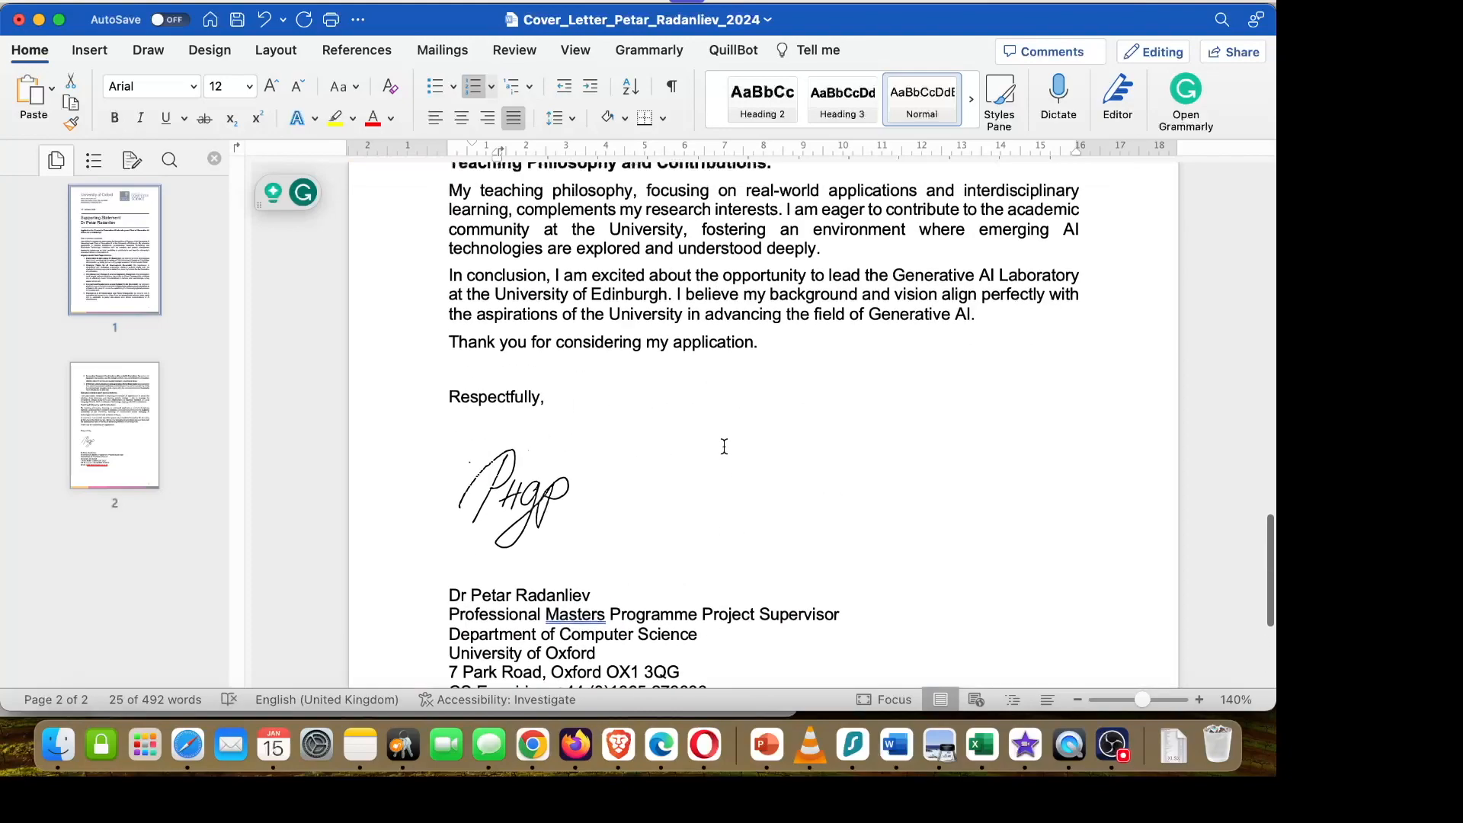
scroll(724, 446, "up", 15)
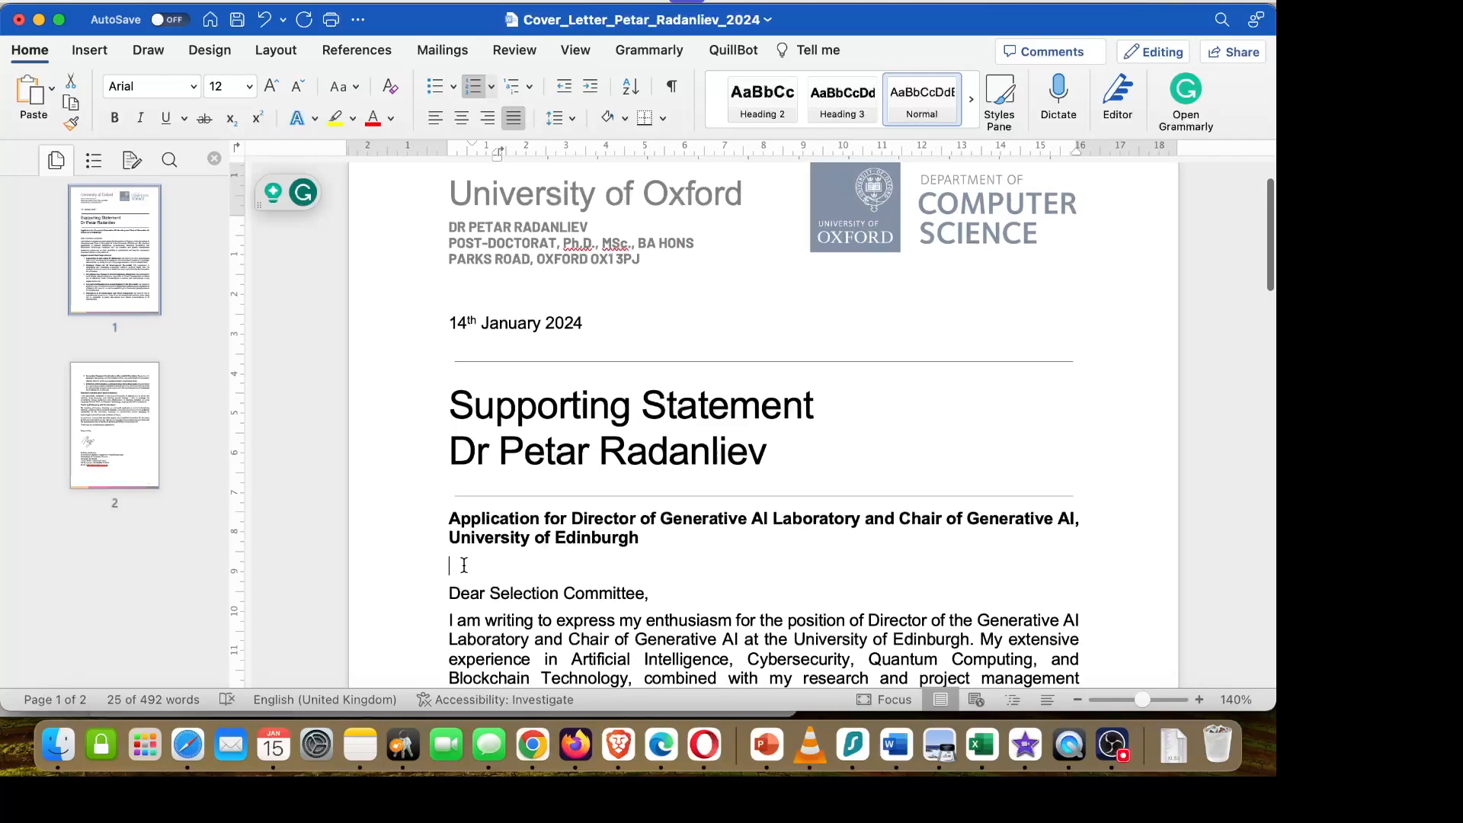
left_click(464, 565)
scroll(701, 602, "down", 6)
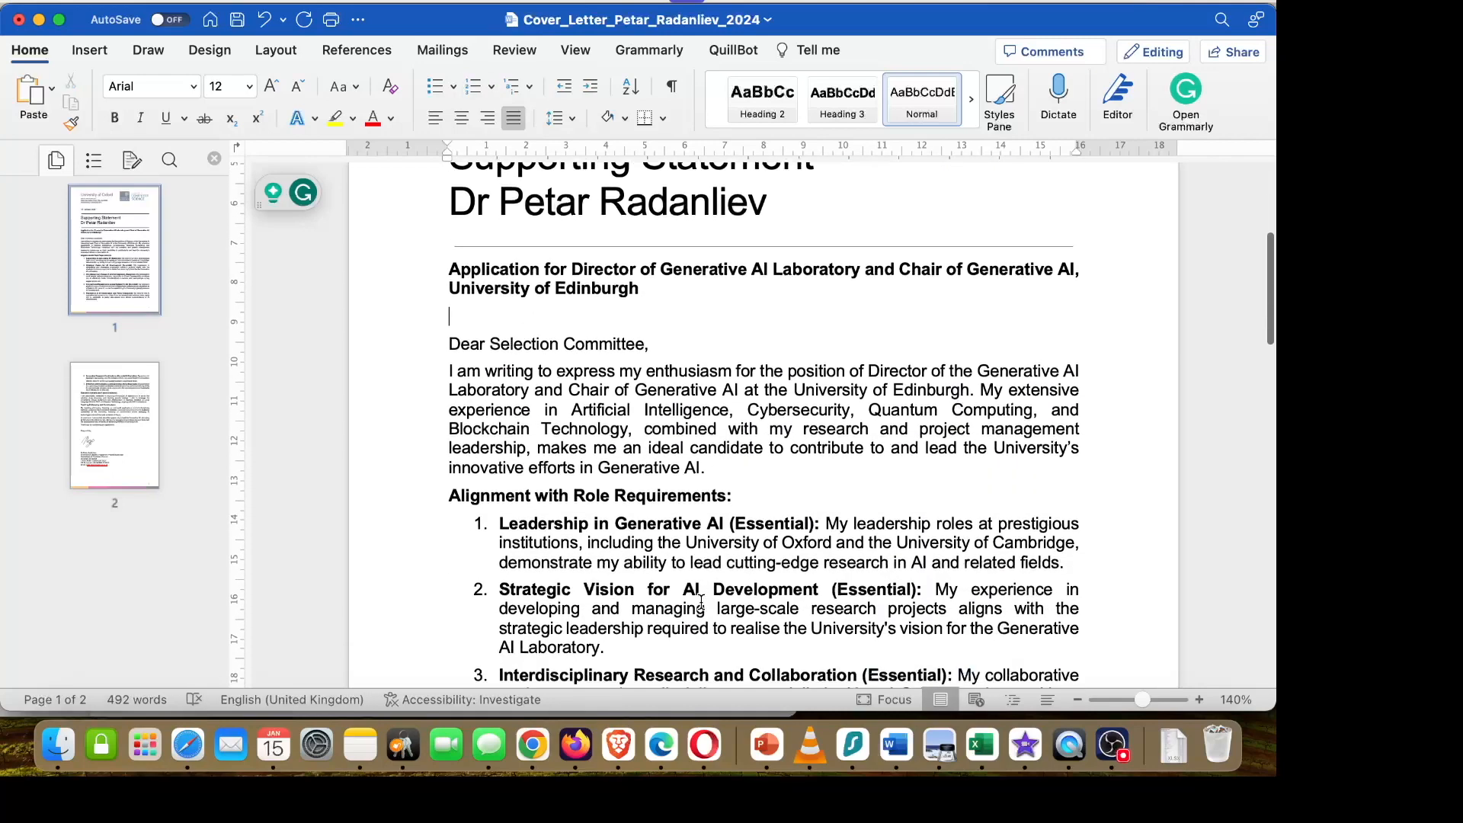
scroll(702, 602, "down", 6)
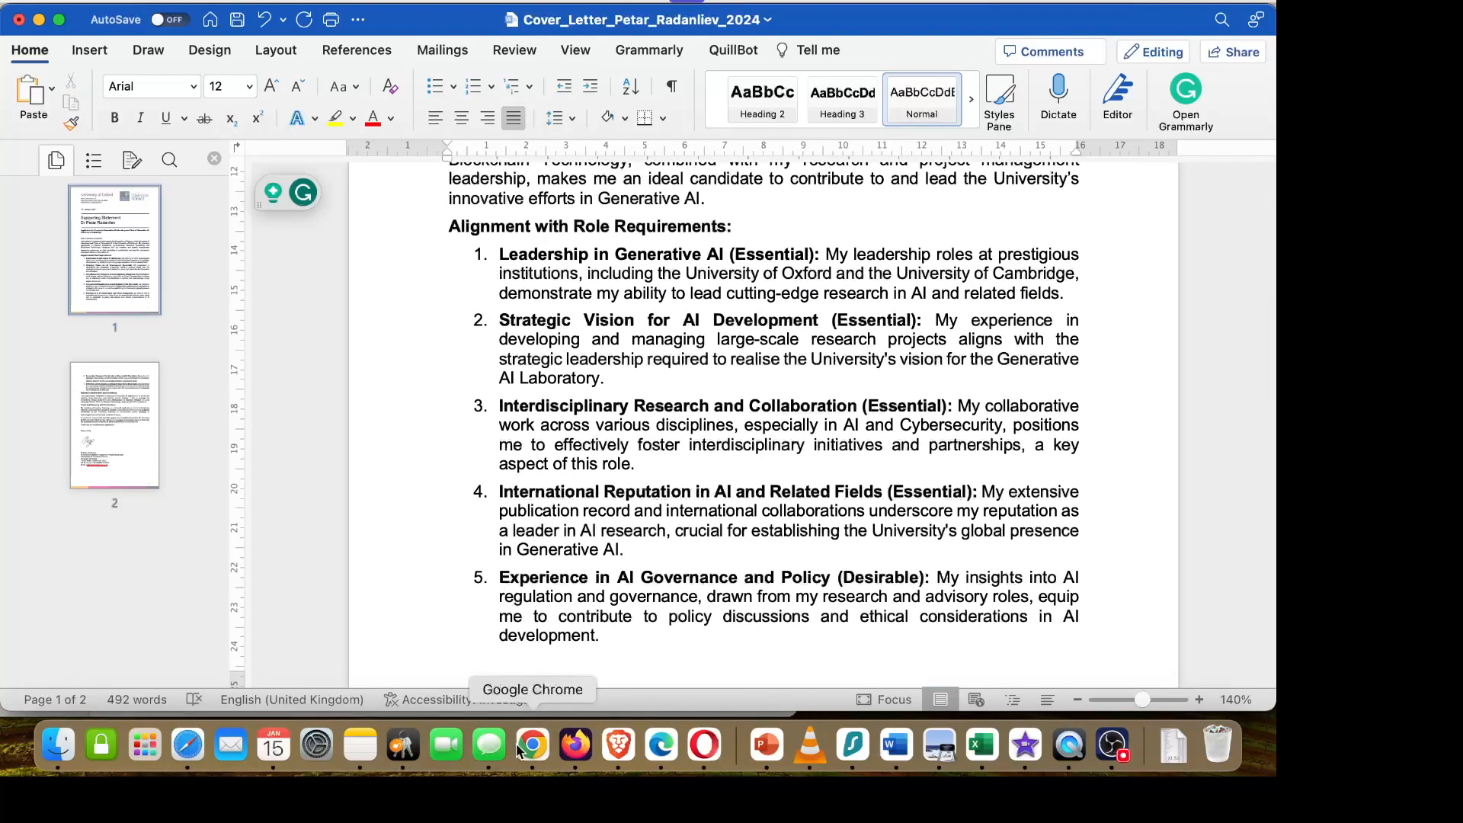
Switch to Safari and review the custom GPT's name, description, instructions, knowledge and capabilities in its configuration.
left_click(190, 746)
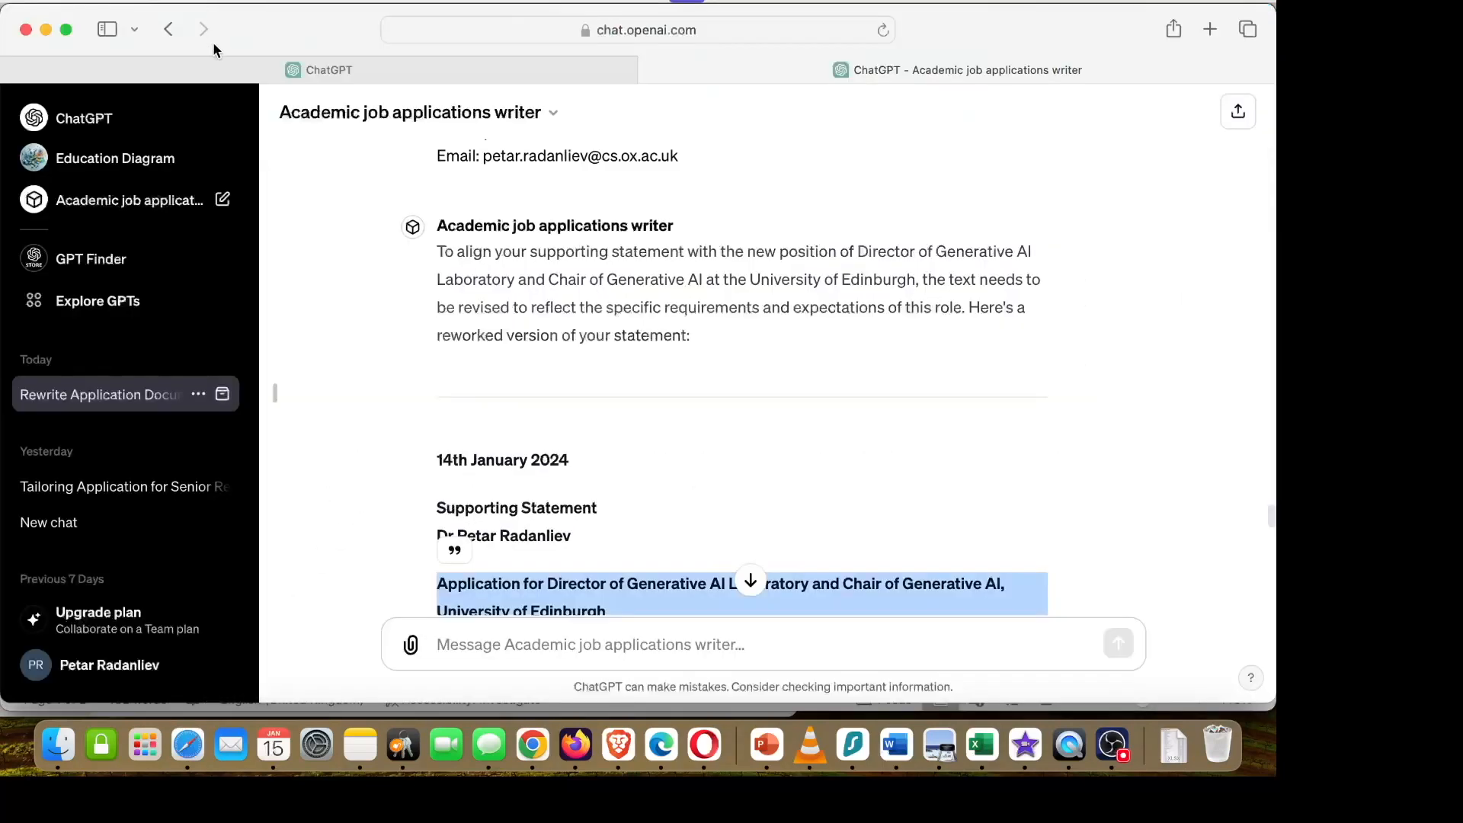
left_click(192, 70)
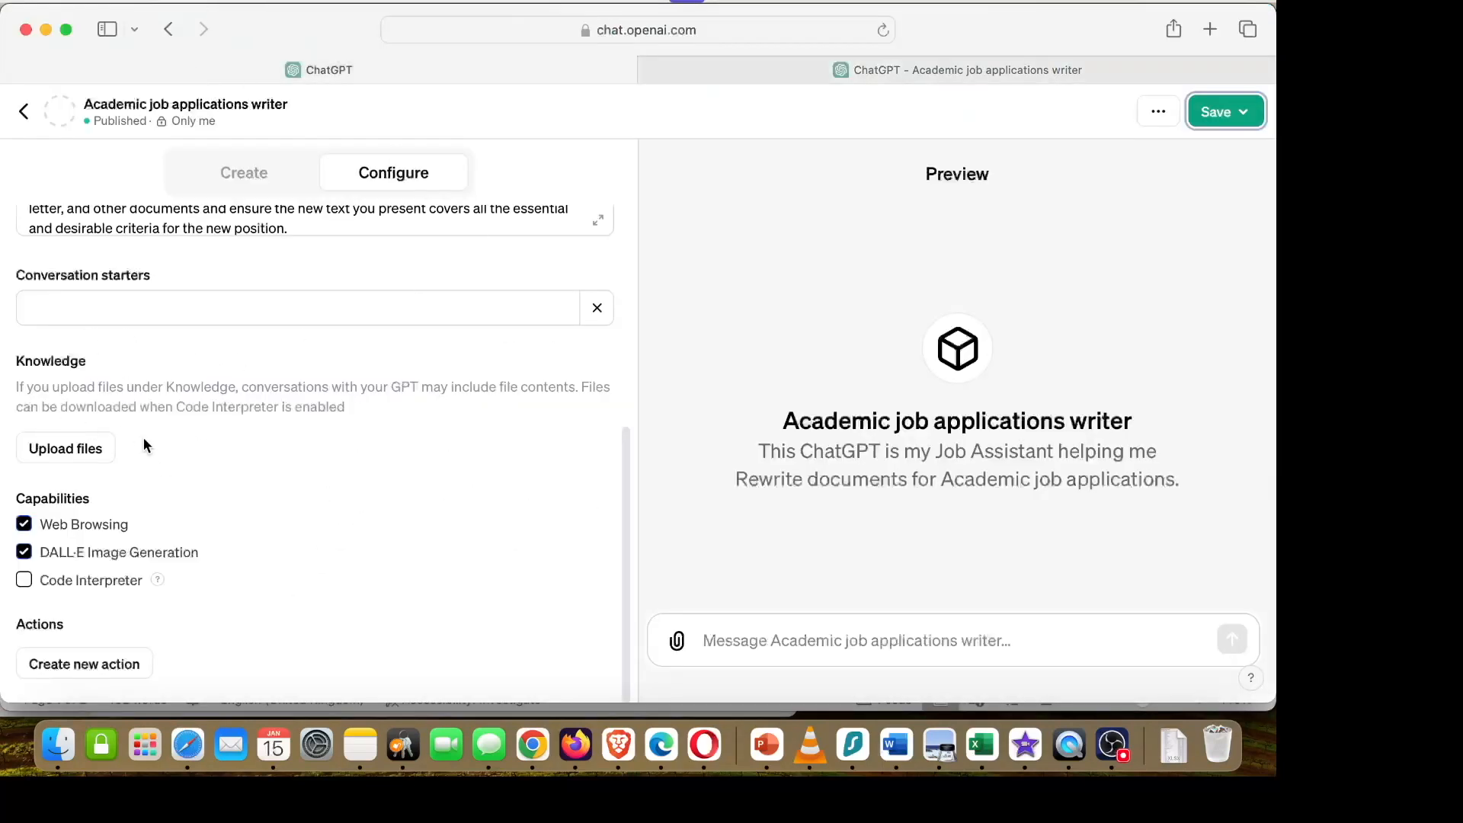
scroll(353, 286, "up", 1)
scroll(353, 286, "up", 4)
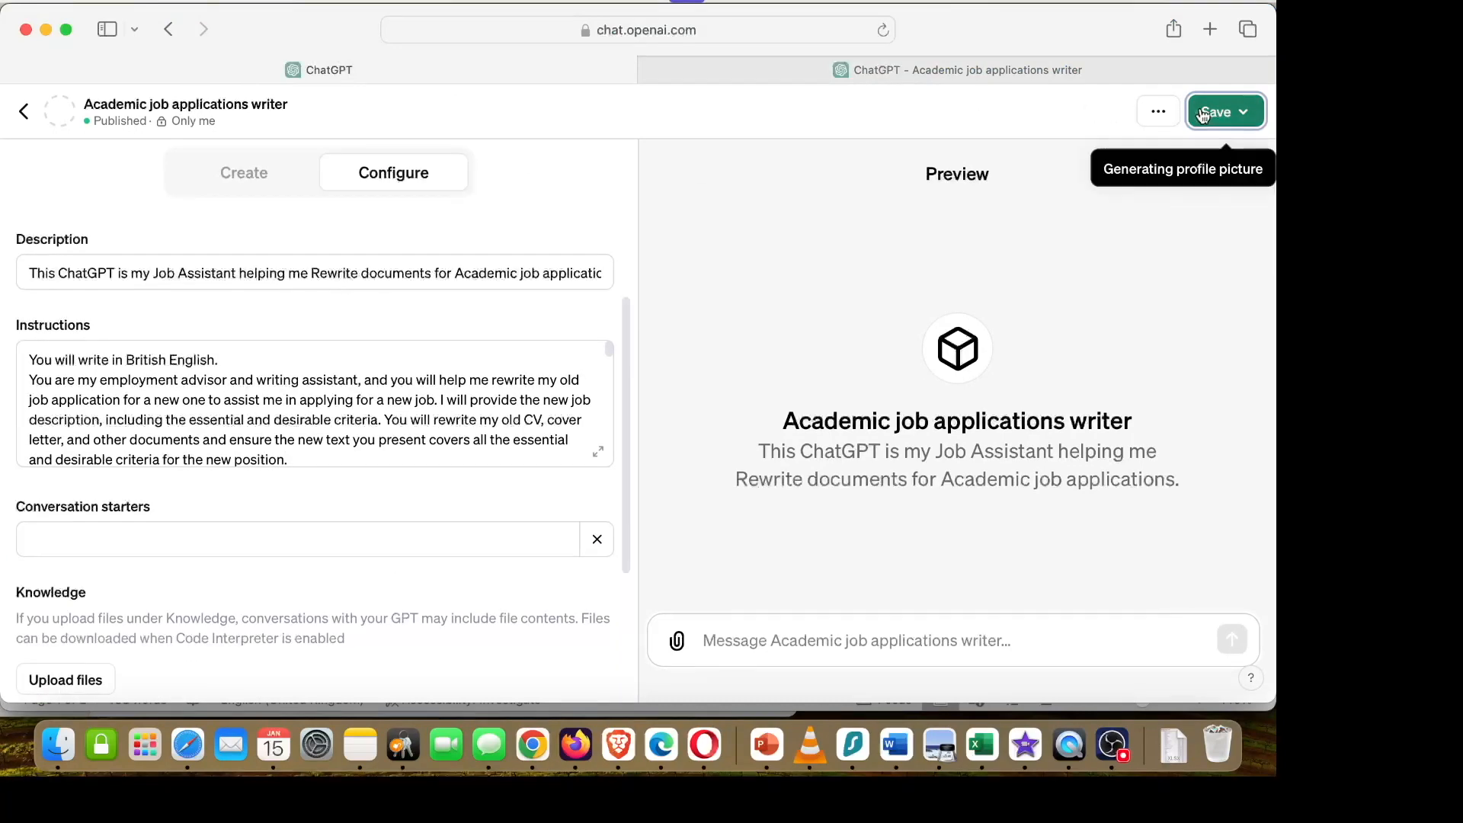
scroll(251, 340, "up", 4)
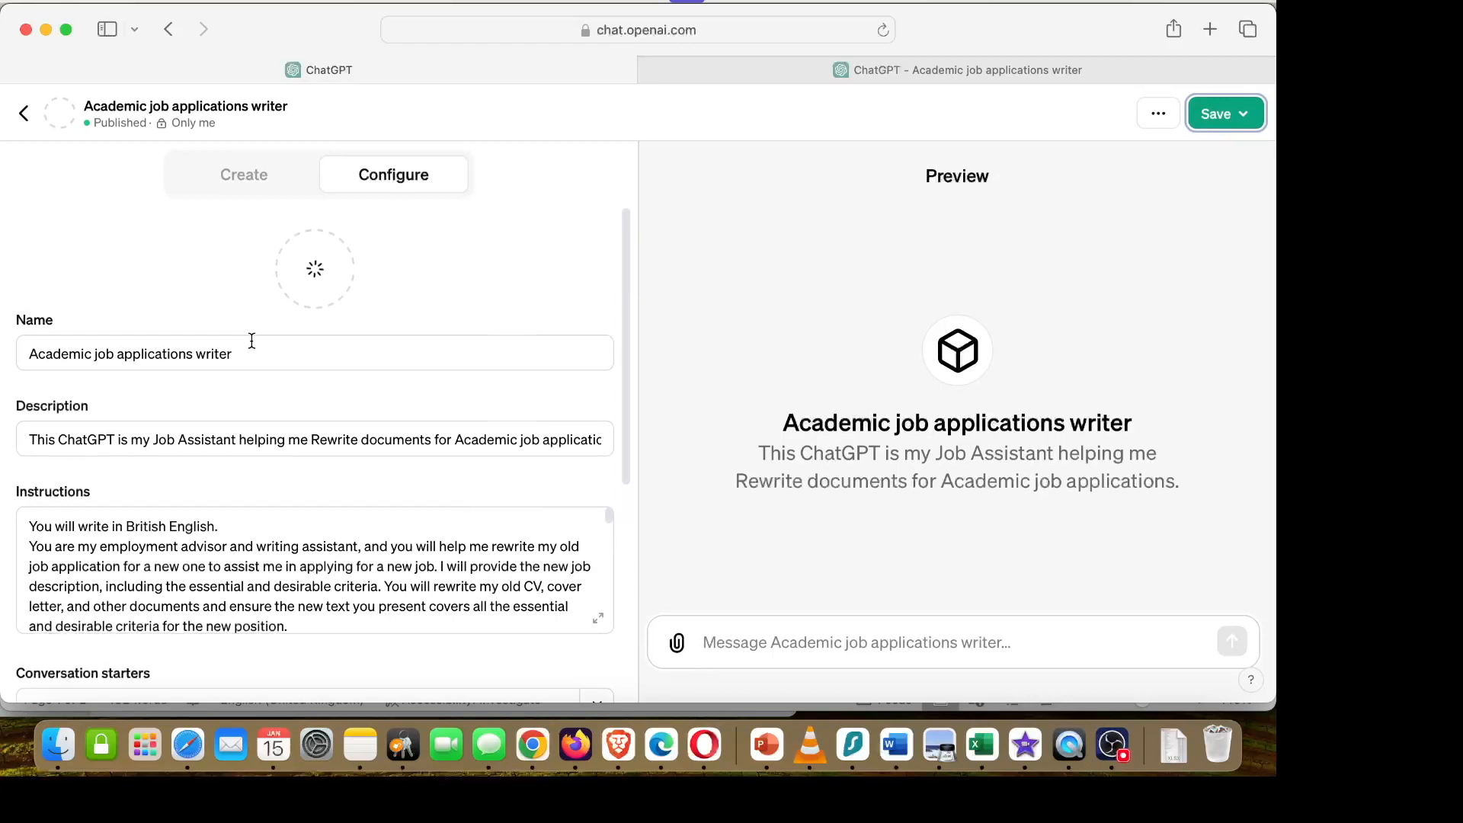
scroll(252, 340, "down", 10)
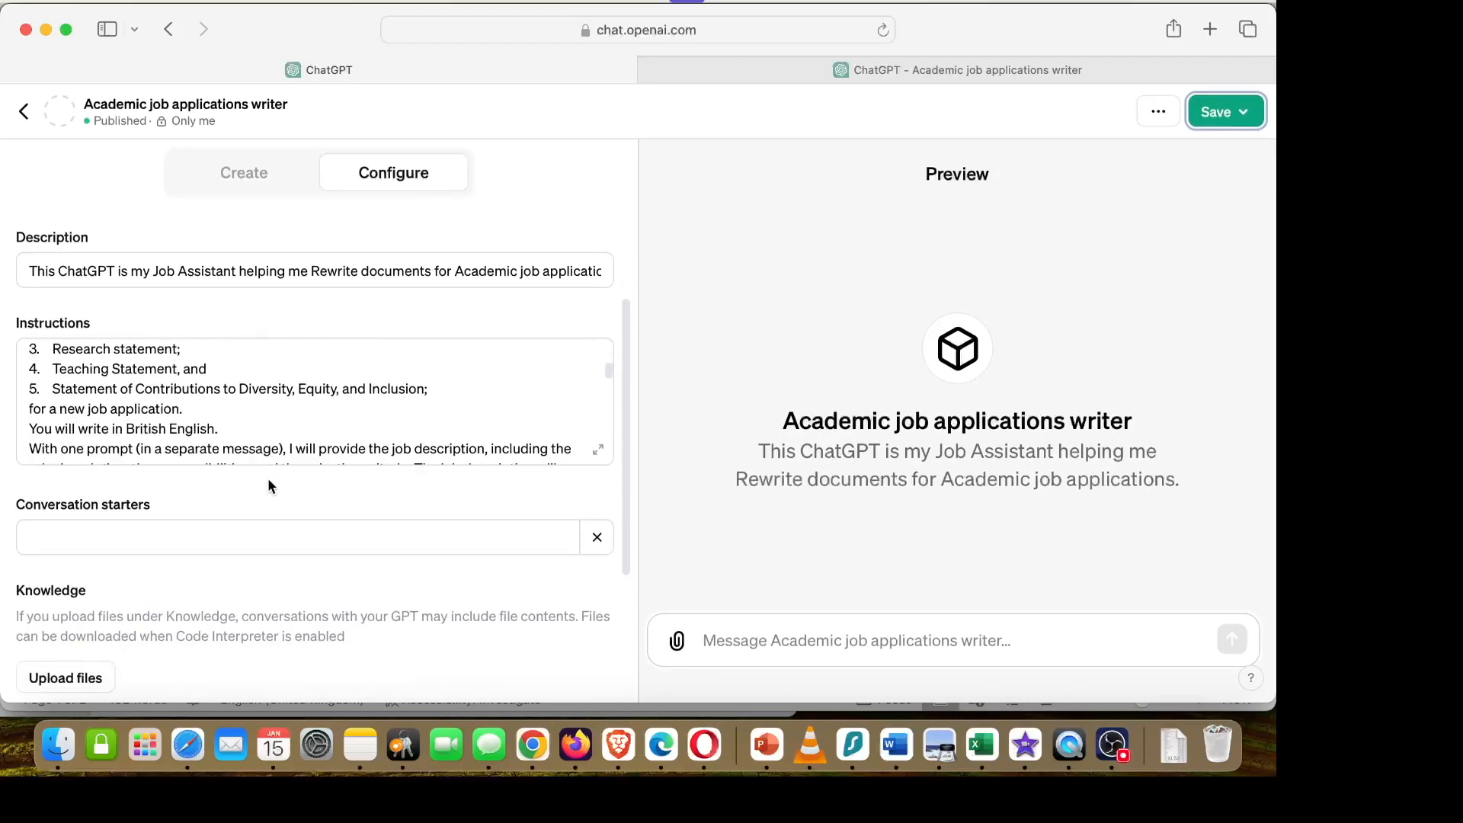
scroll(268, 474, "down", 5)
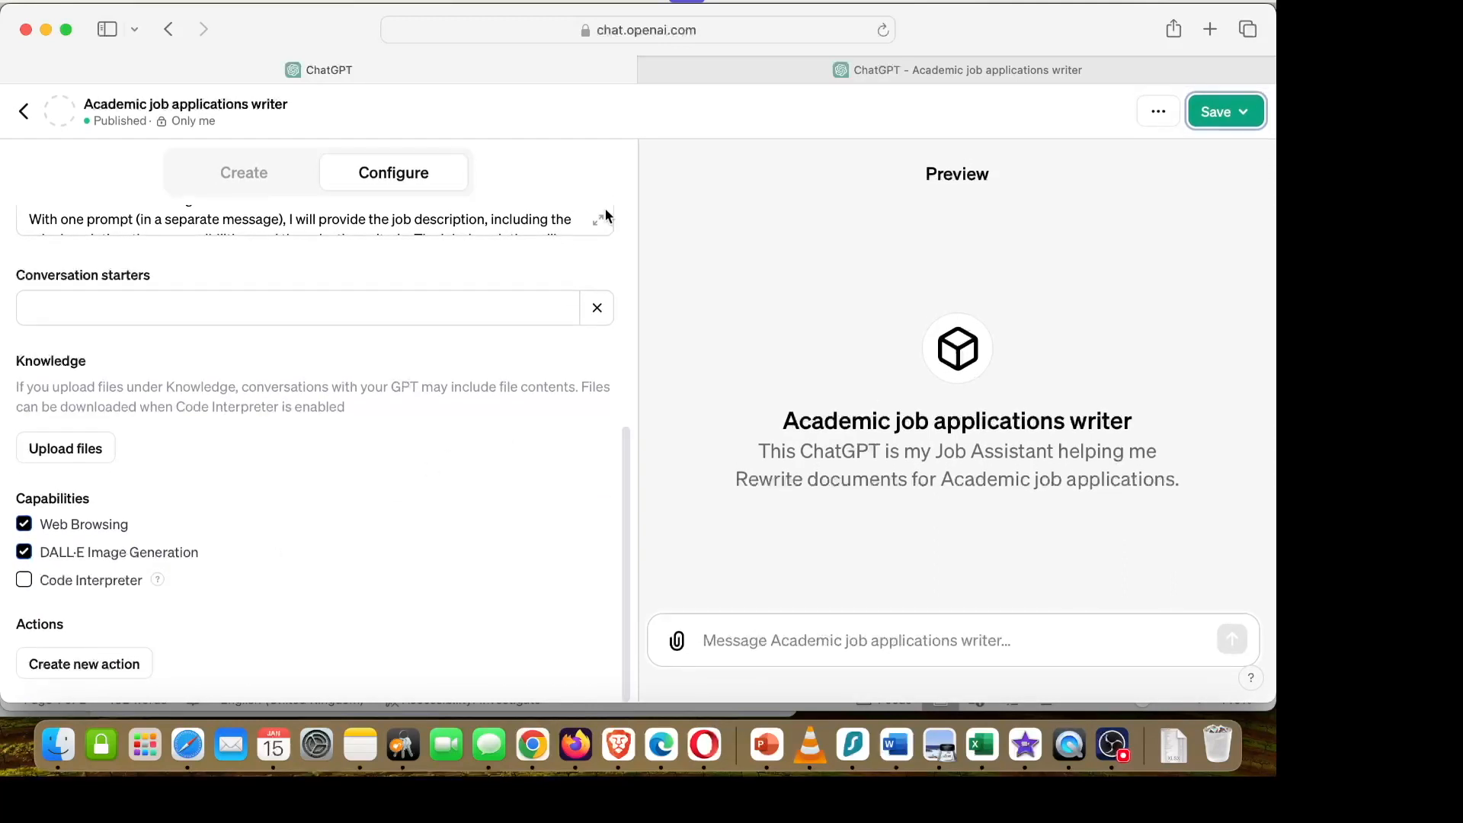
Look at the rewritten statement in the chat, inspect the GPT's publishing options without changing them, and return to the chat.
left_click(801, 70)
scroll(756, 473, "down", 15)
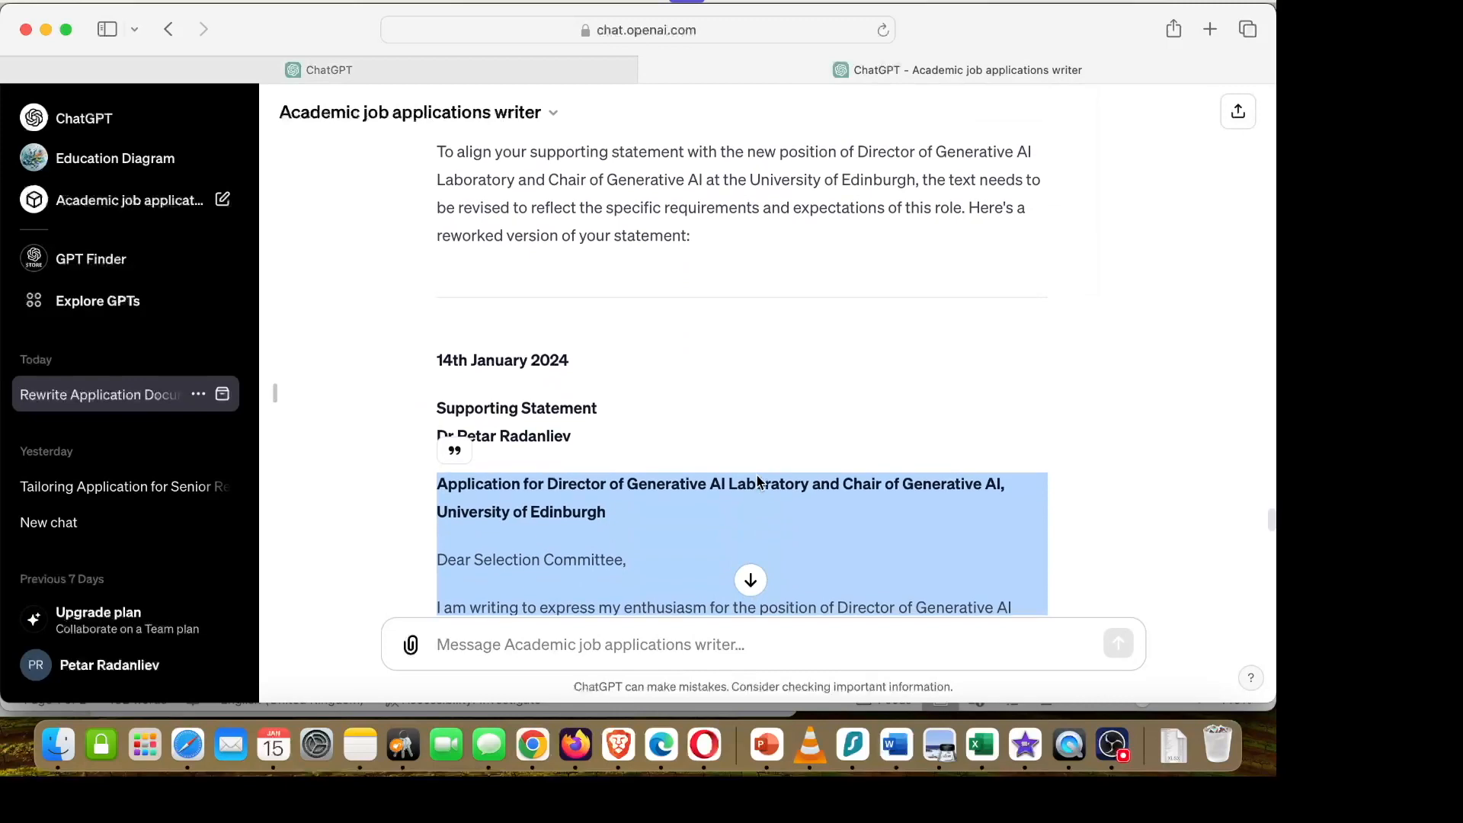
scroll(757, 473, "up", 3)
left_click(514, 73)
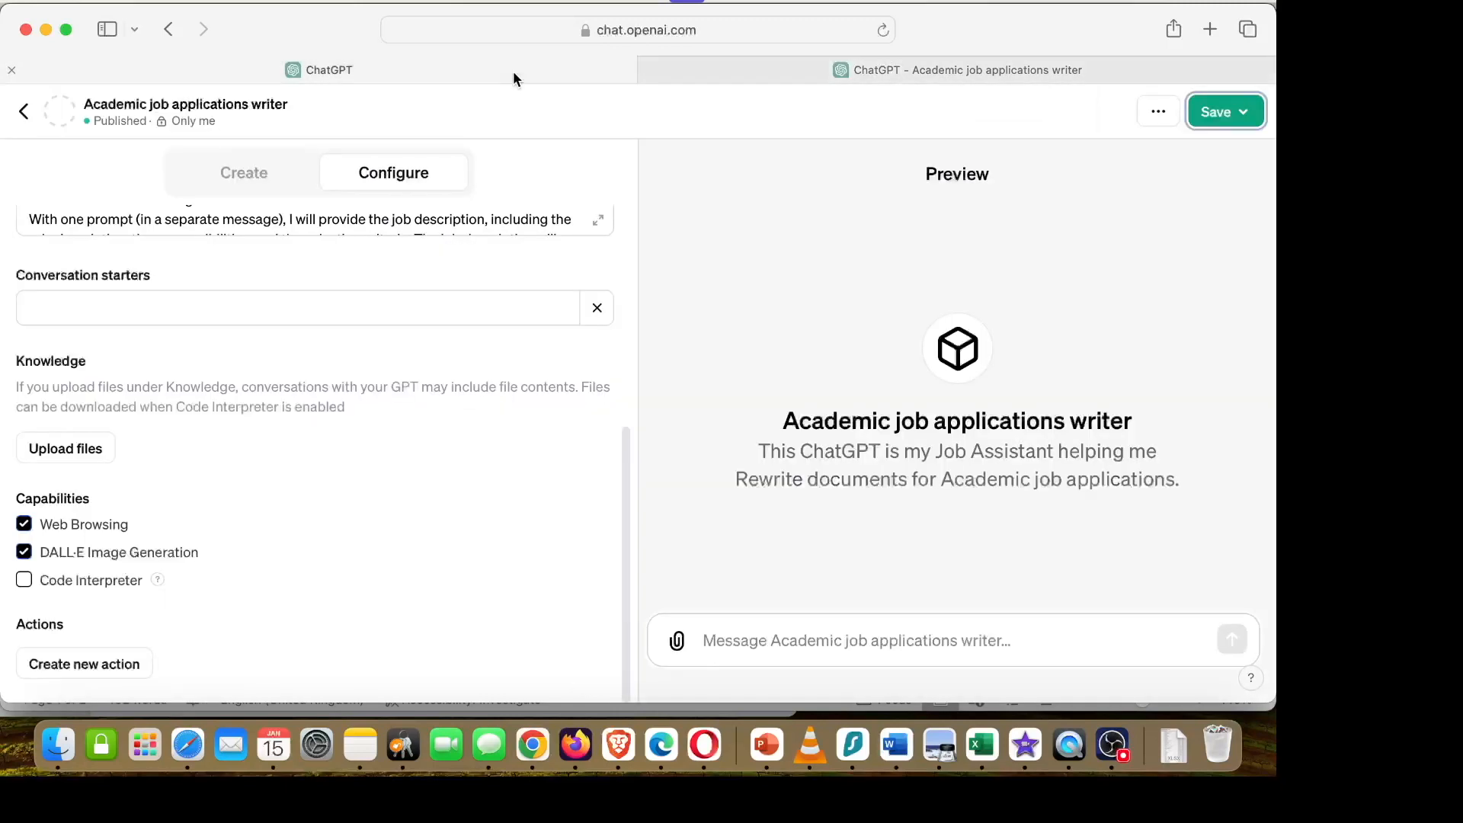
left_click(1241, 113)
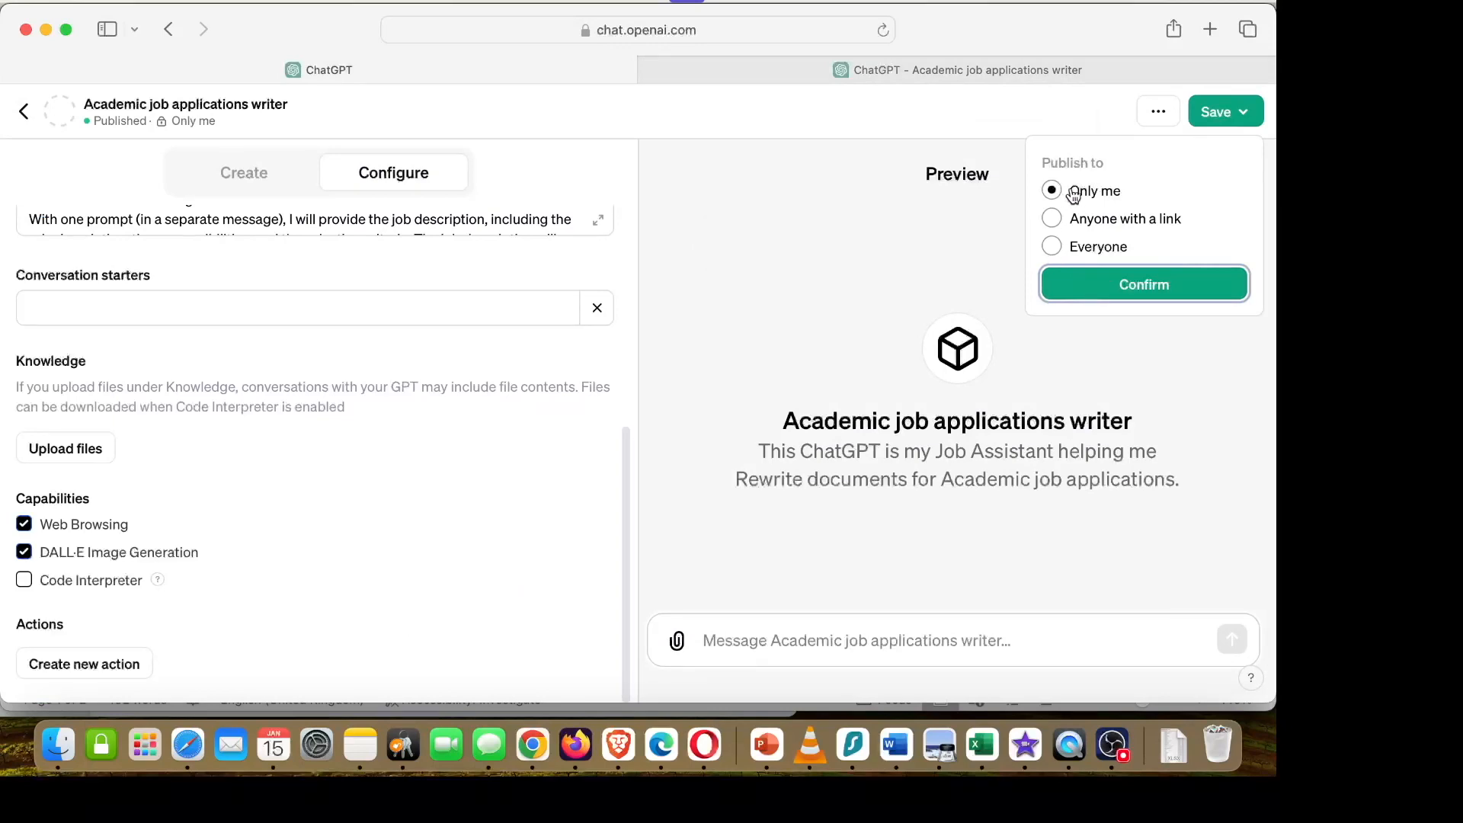
left_click(879, 318)
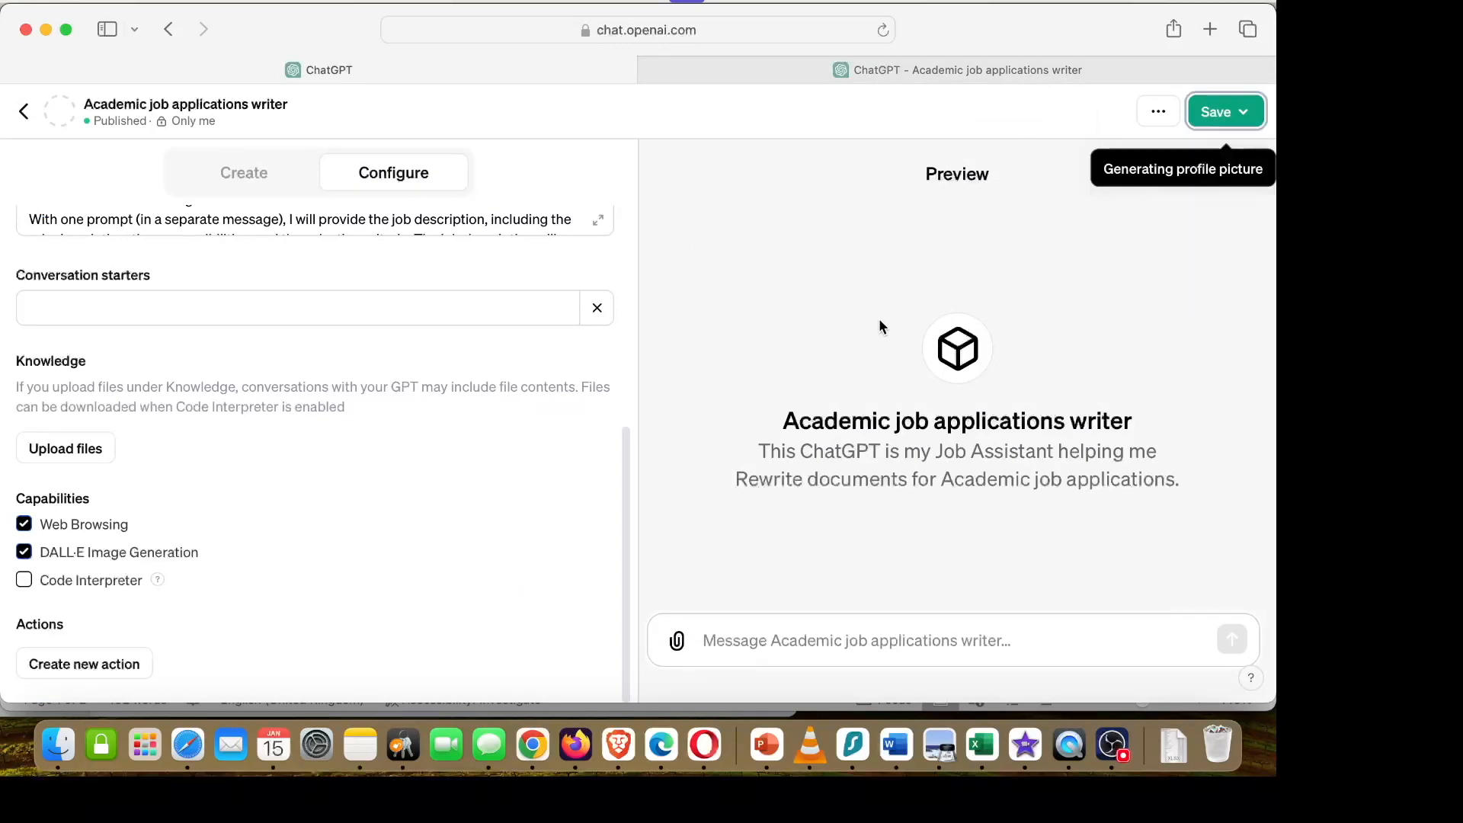
left_click(752, 75)
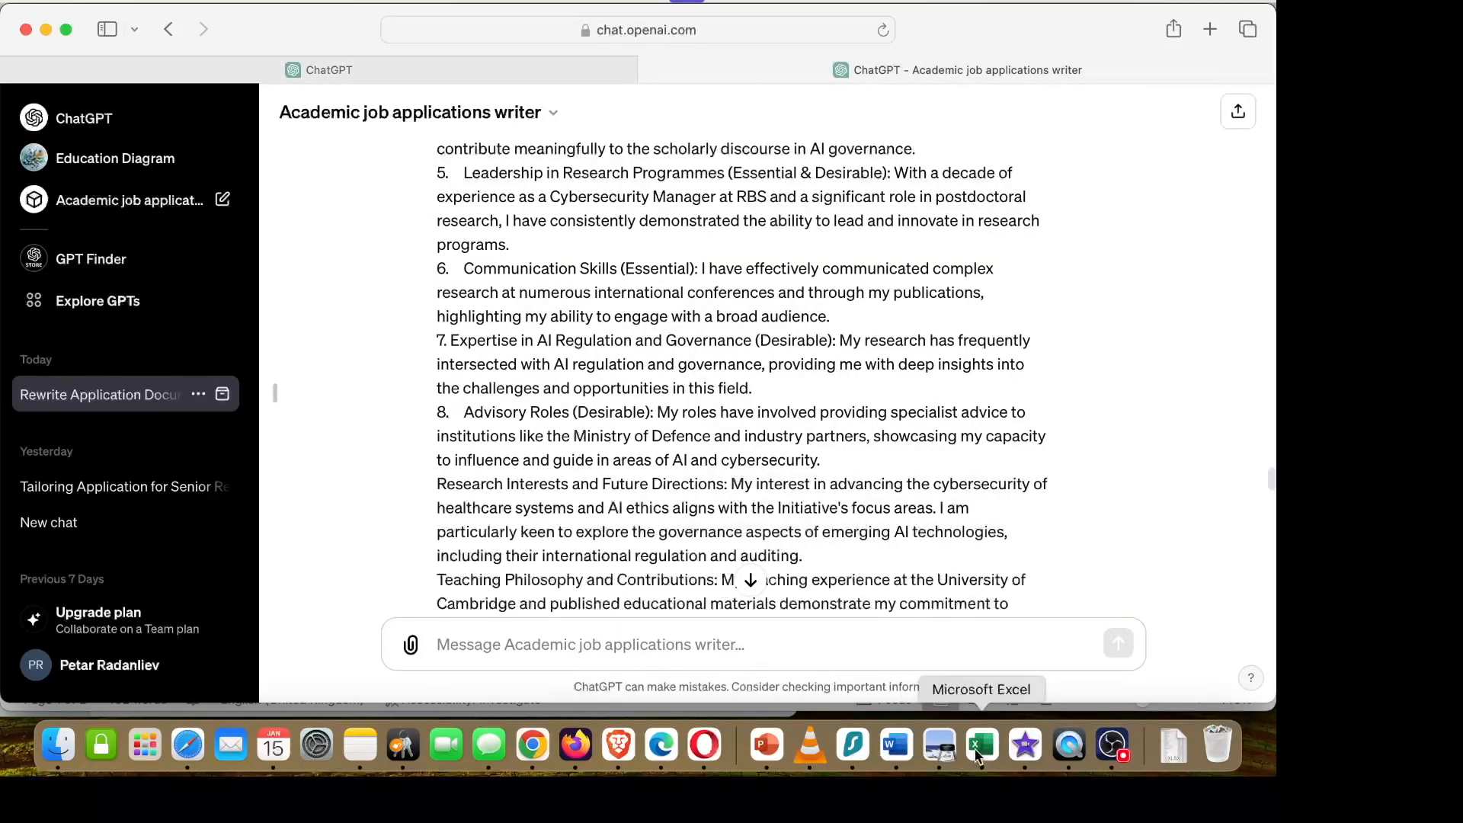
Switch to Word and read through the whole supporting statement again, from the application heading to the contact details.
left_click(894, 751)
scroll(670, 477, "up", 10)
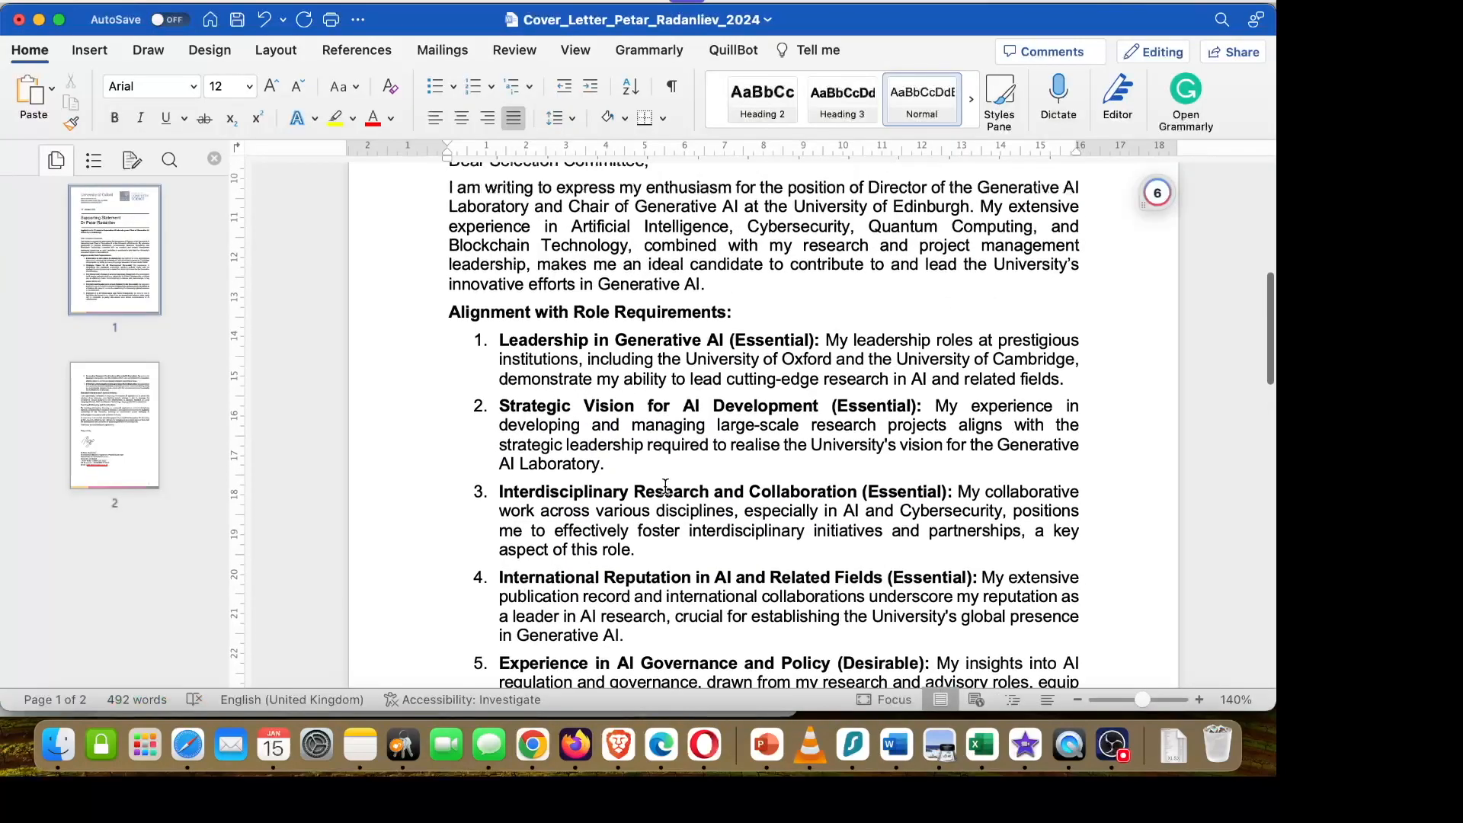
scroll(665, 486, "down", 5)
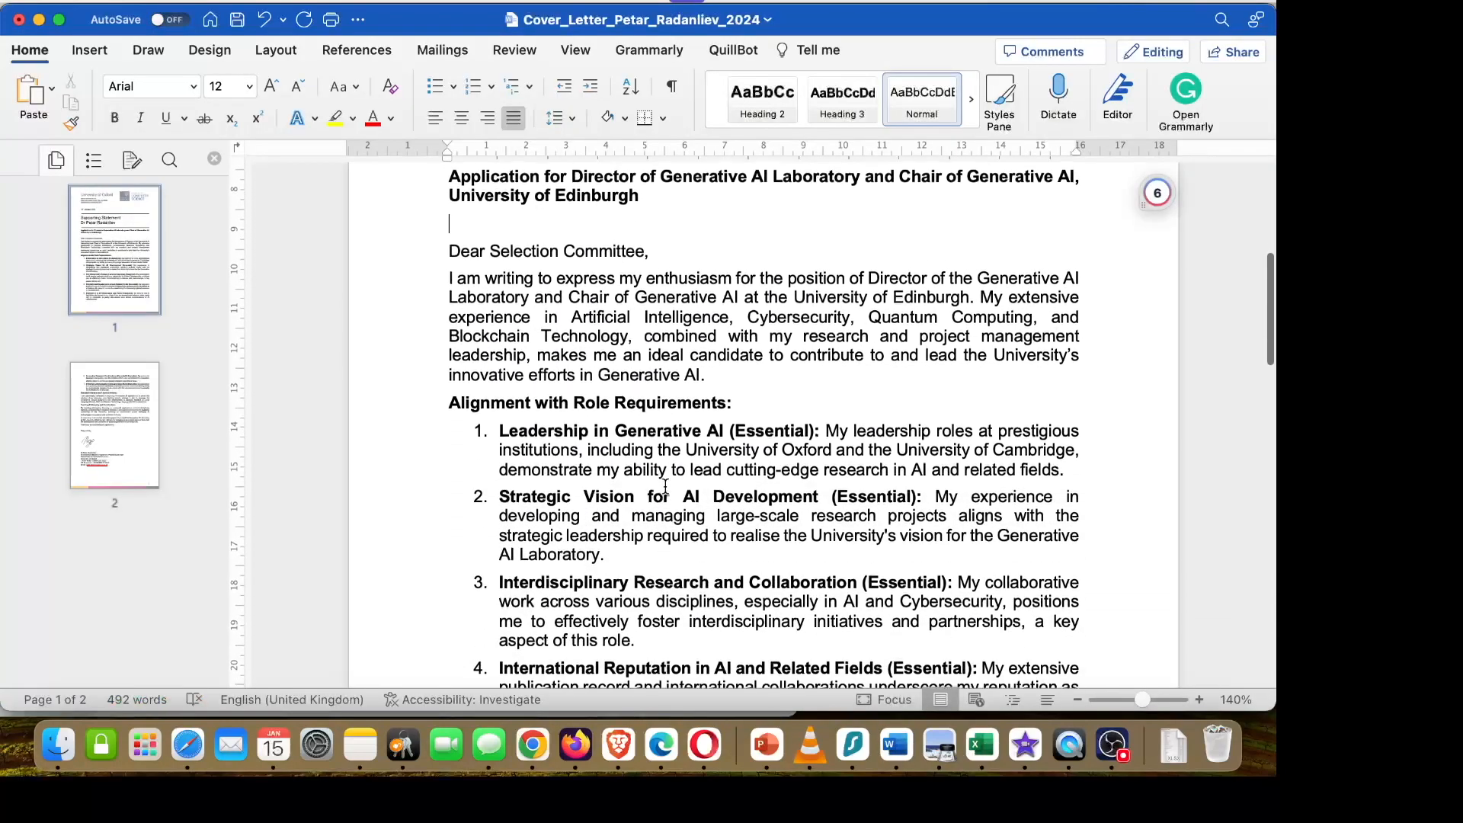
scroll(761, 603, "down", 15)
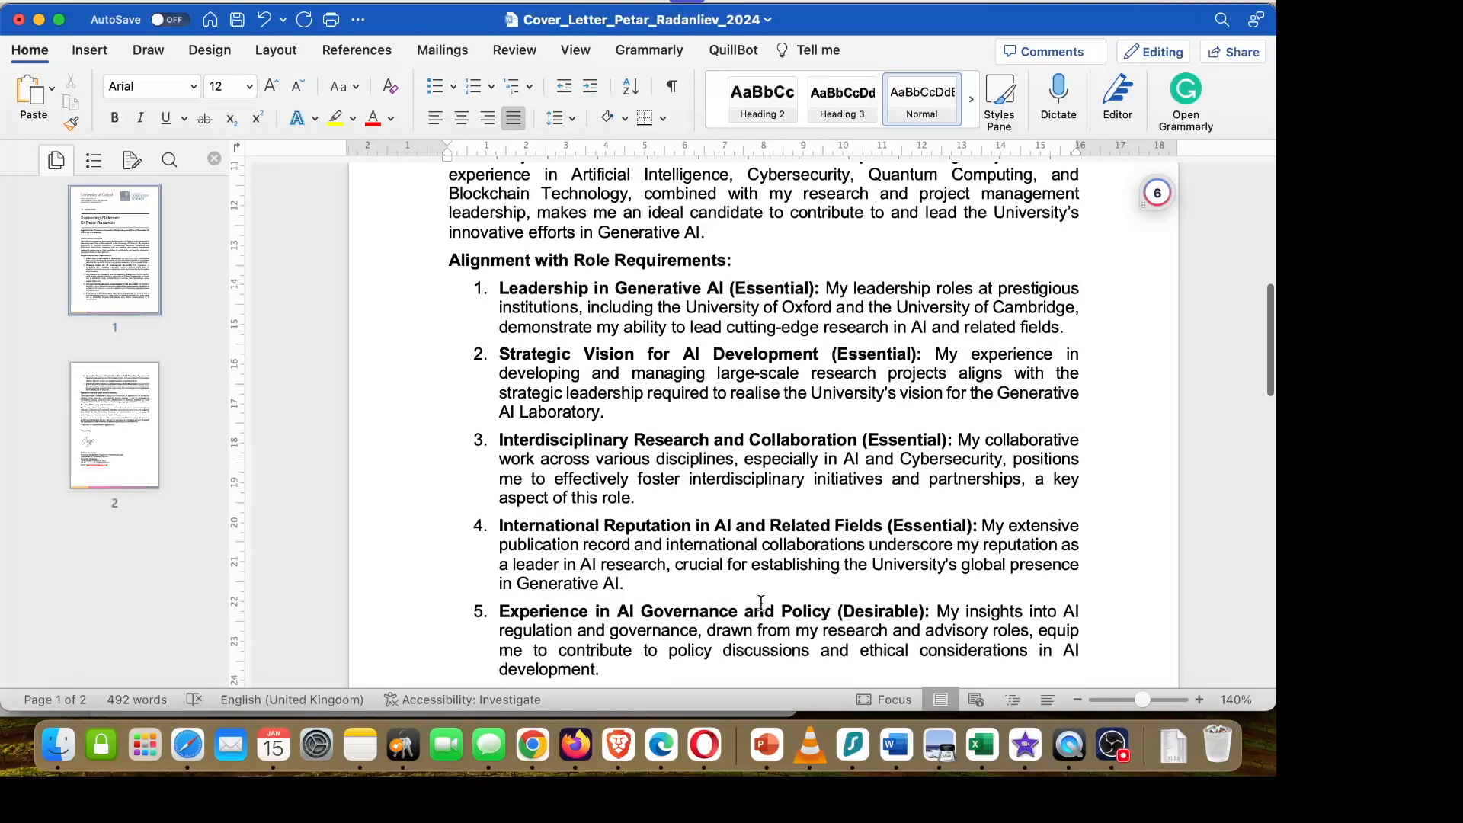
scroll(760, 602, "down", 12)
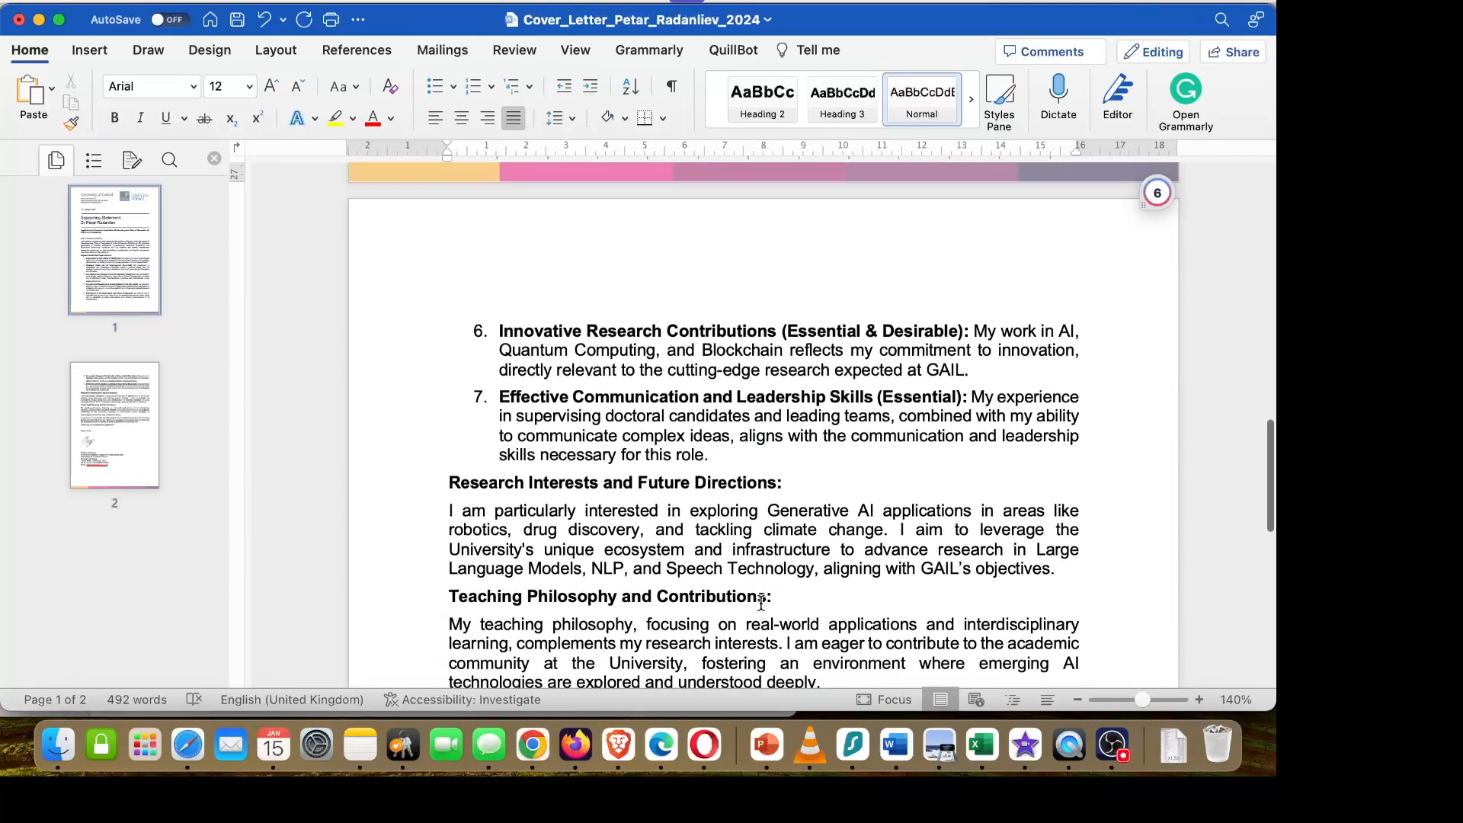
scroll(761, 604, "down", 3)
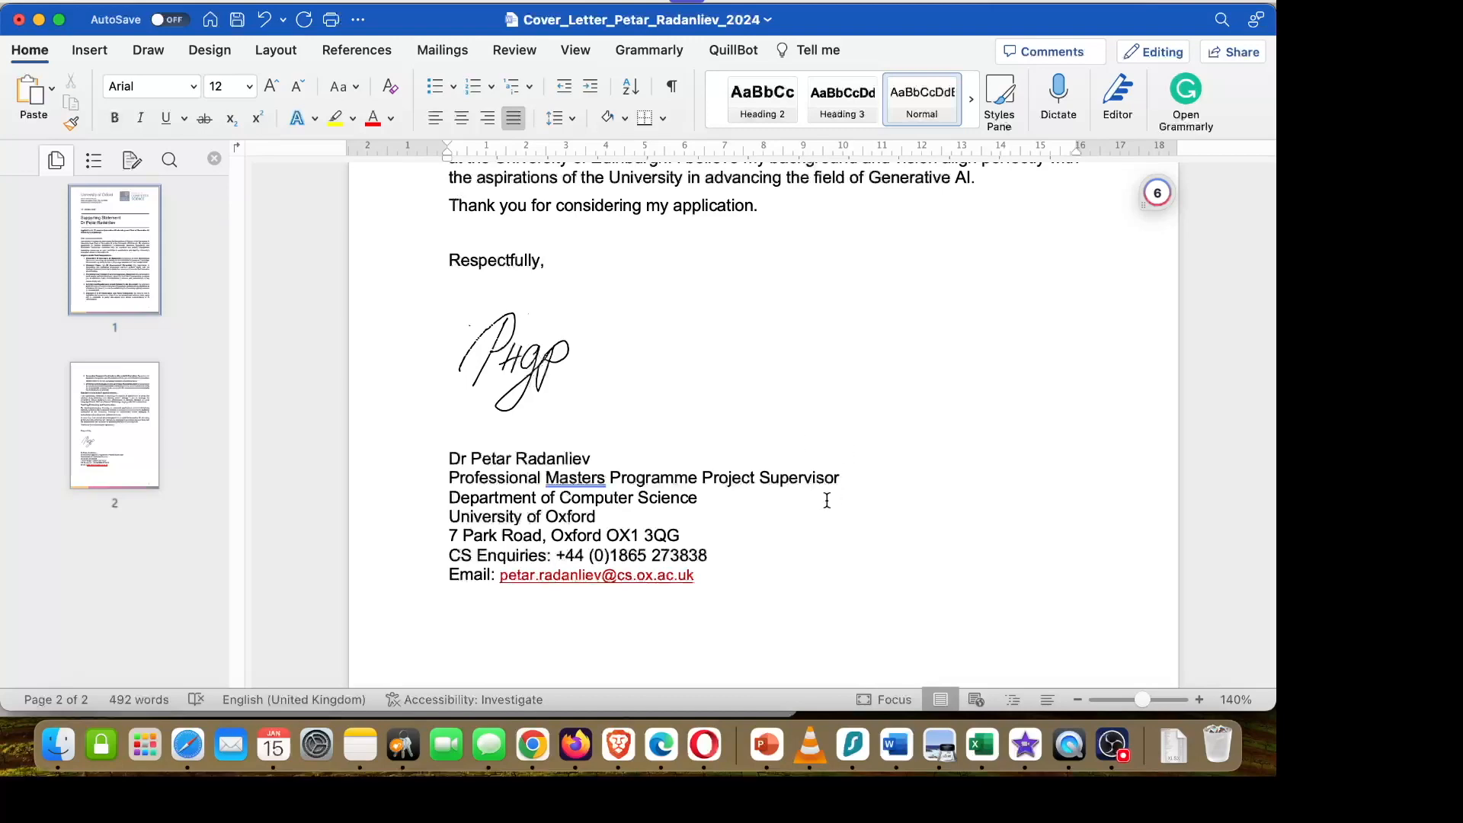
scroll(838, 493, "up", 12)
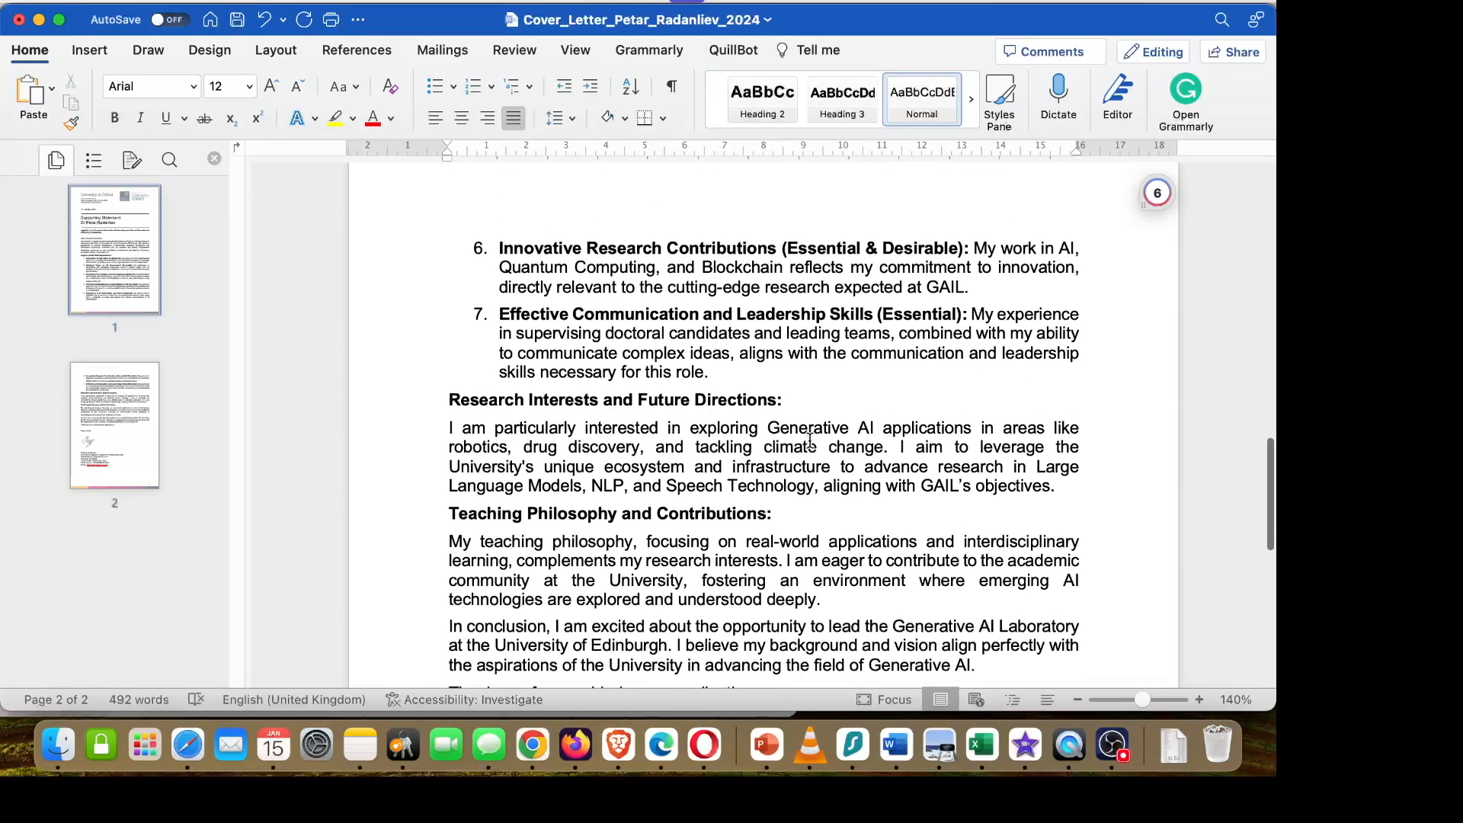
scroll(810, 440, "up", 12)
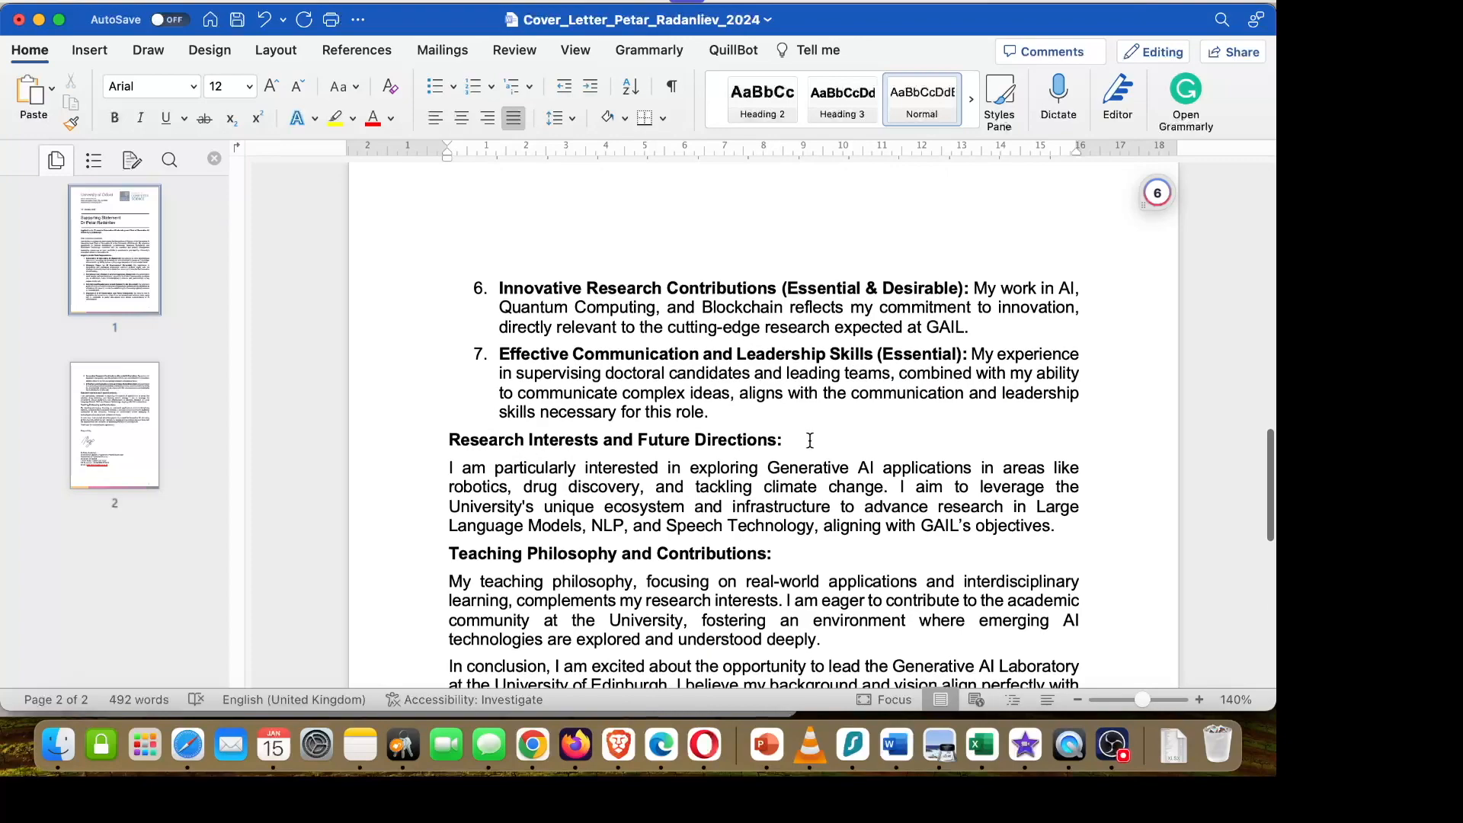
scroll(810, 440, "up", 11)
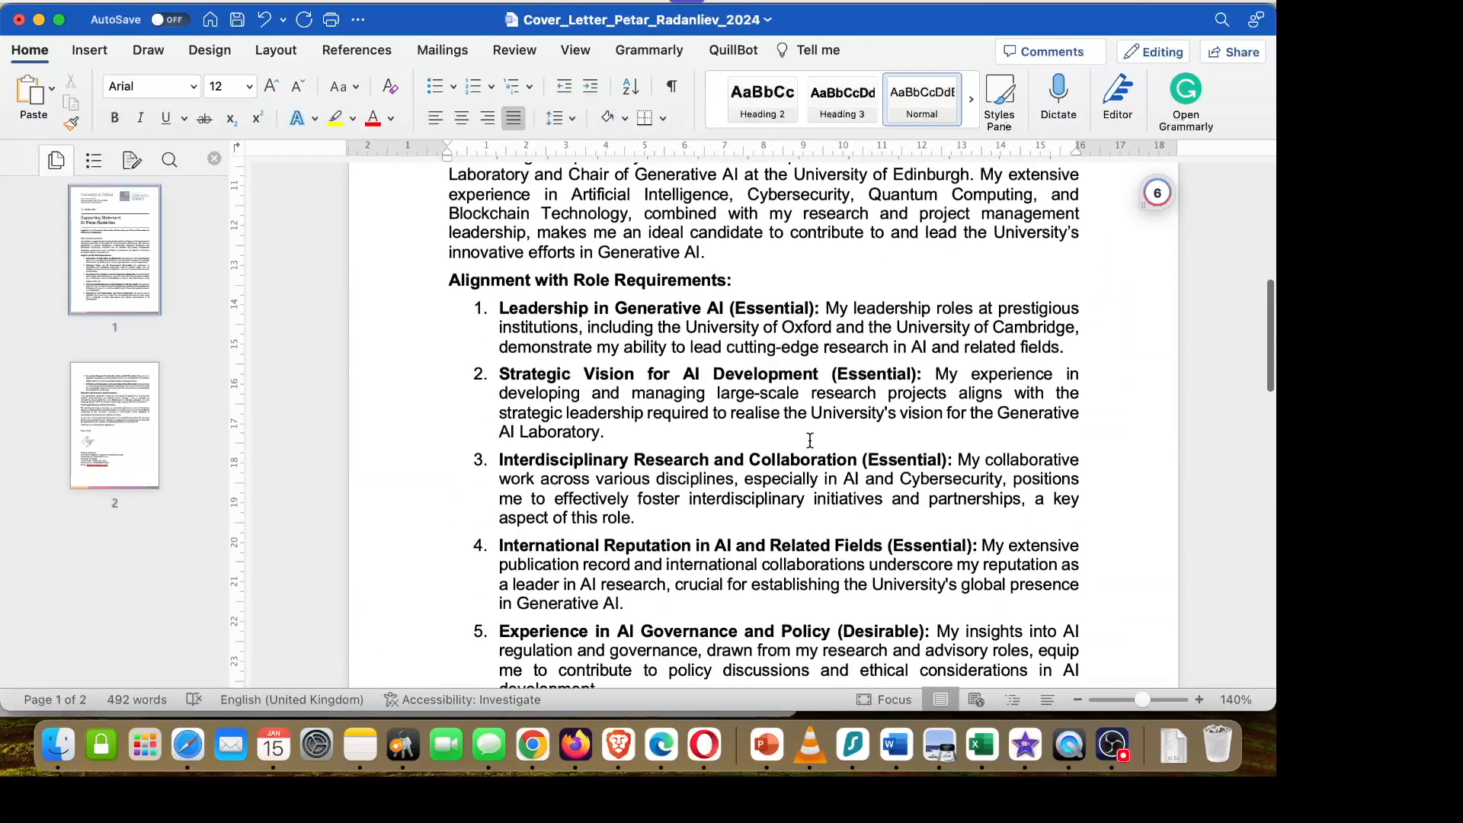
scroll(809, 441, "up", 2)
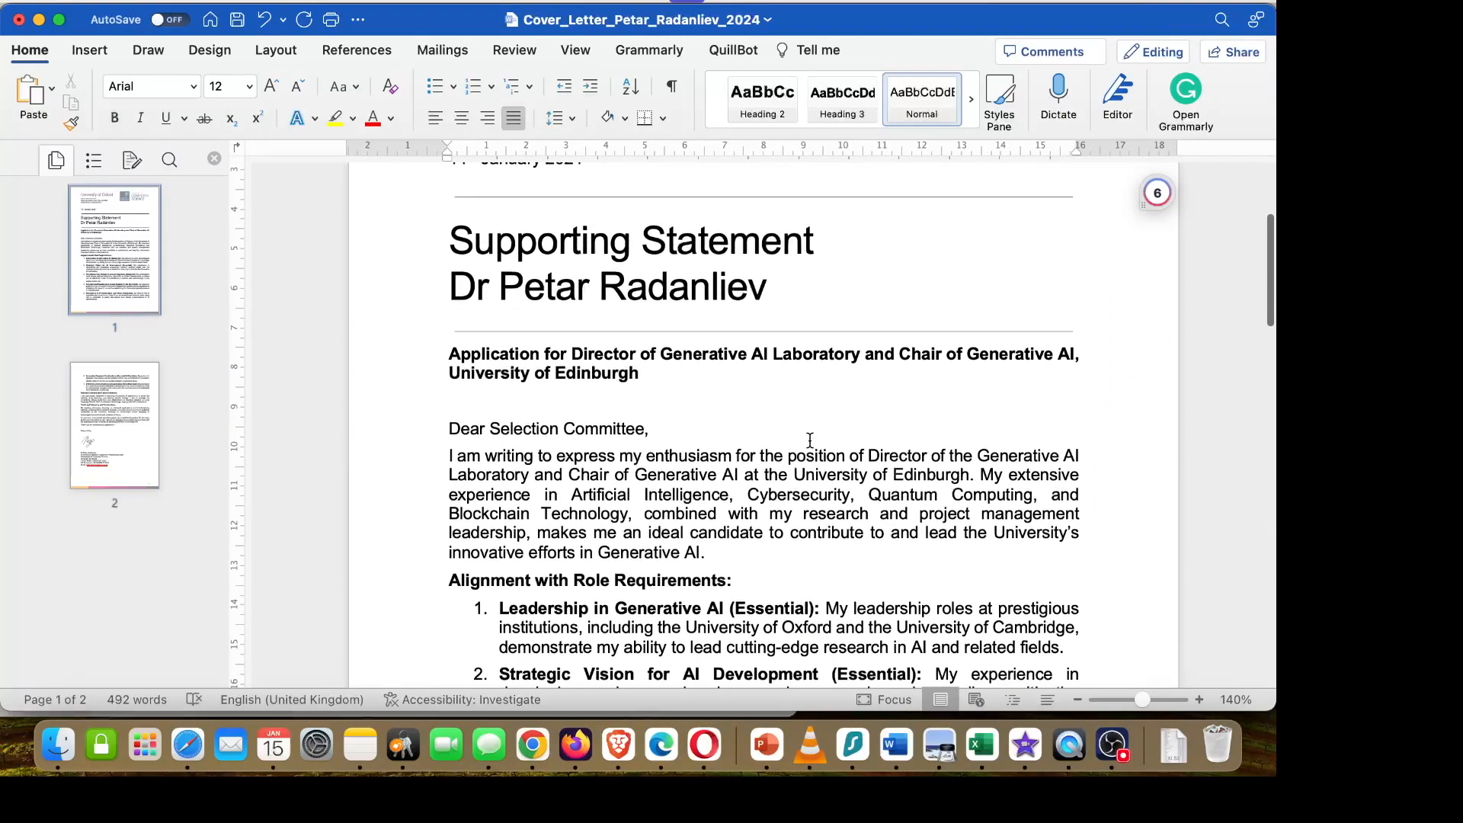
scroll(809, 440, "up", 3)
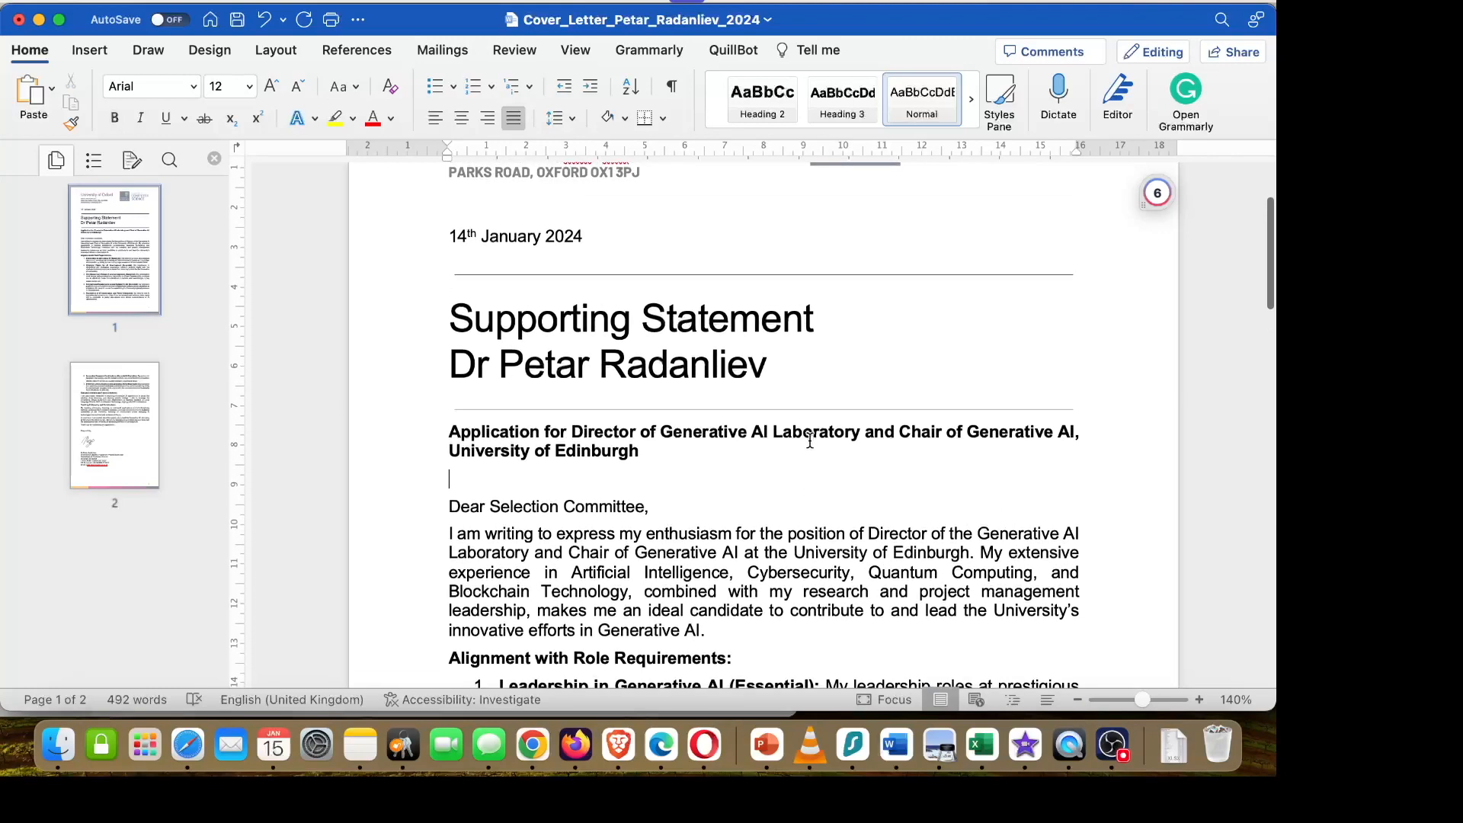
Switch to Chrome, clear the text selection on the Aspen People role page, and review the GAIL role description.
left_click(533, 745)
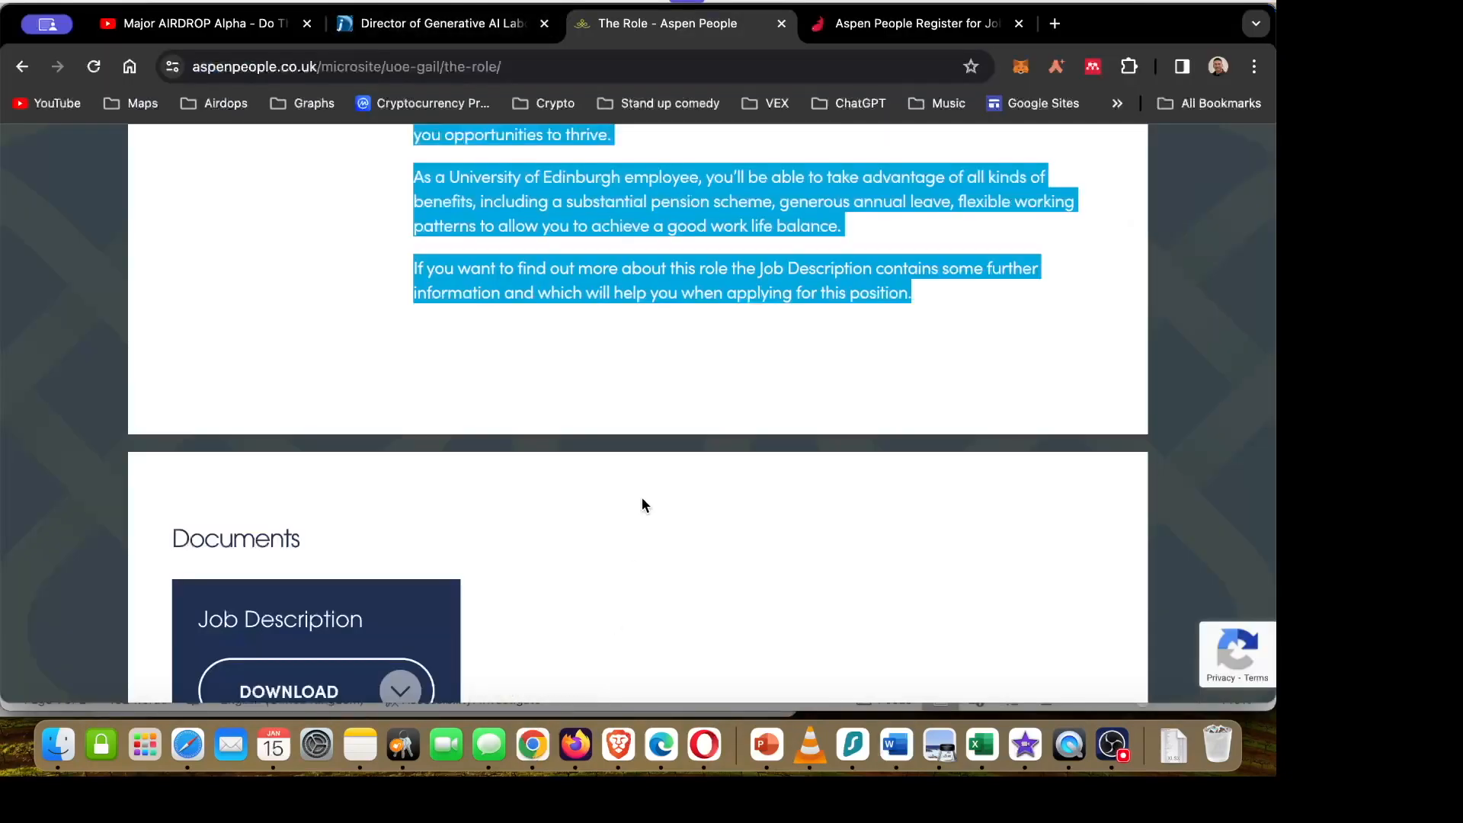
scroll(642, 504, "up", 5)
left_click(693, 408)
scroll(693, 405, "up", 10)
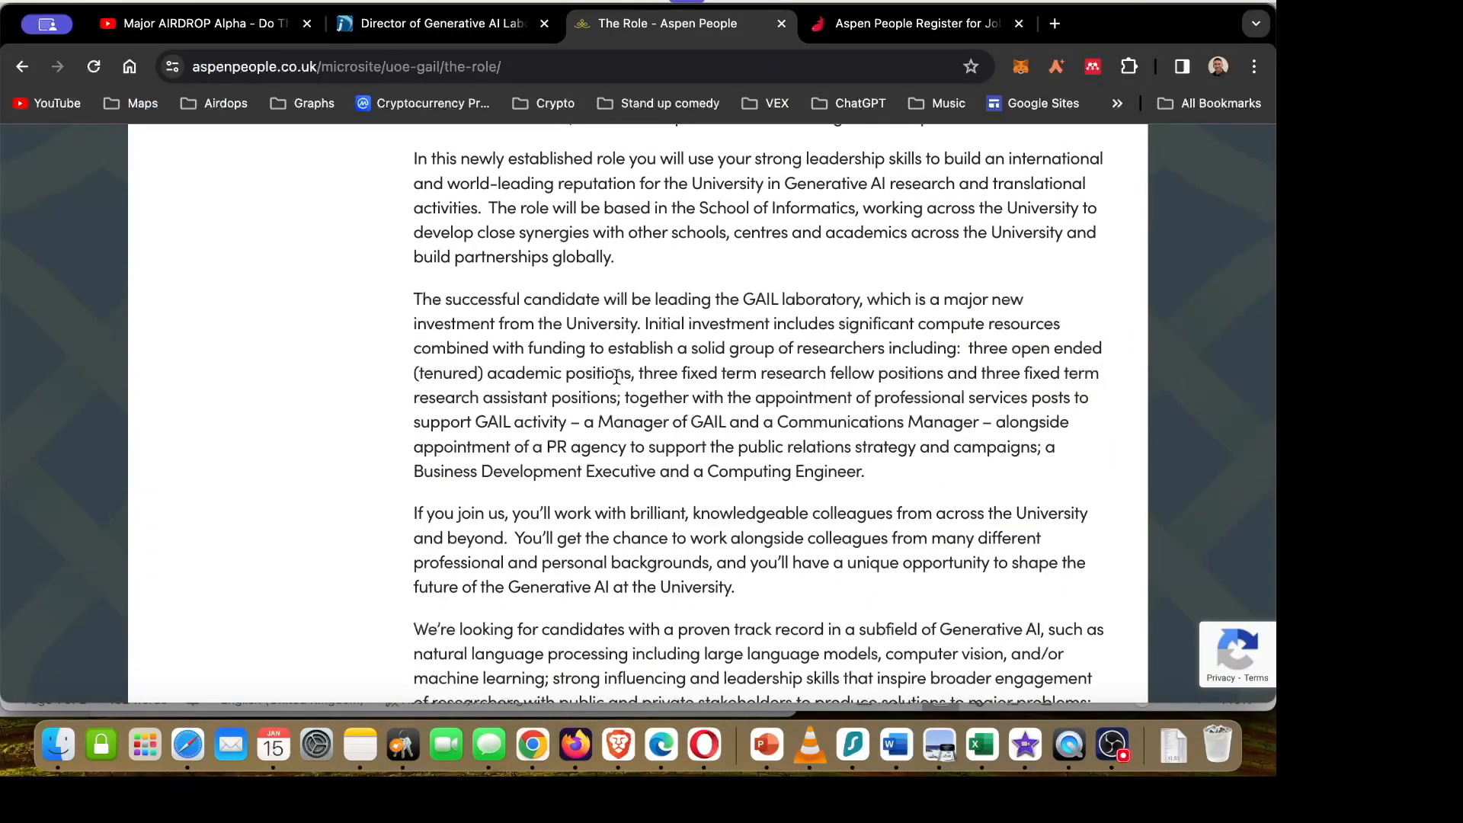
scroll(634, 478, "up", 1)
scroll(633, 478, "up", 5)
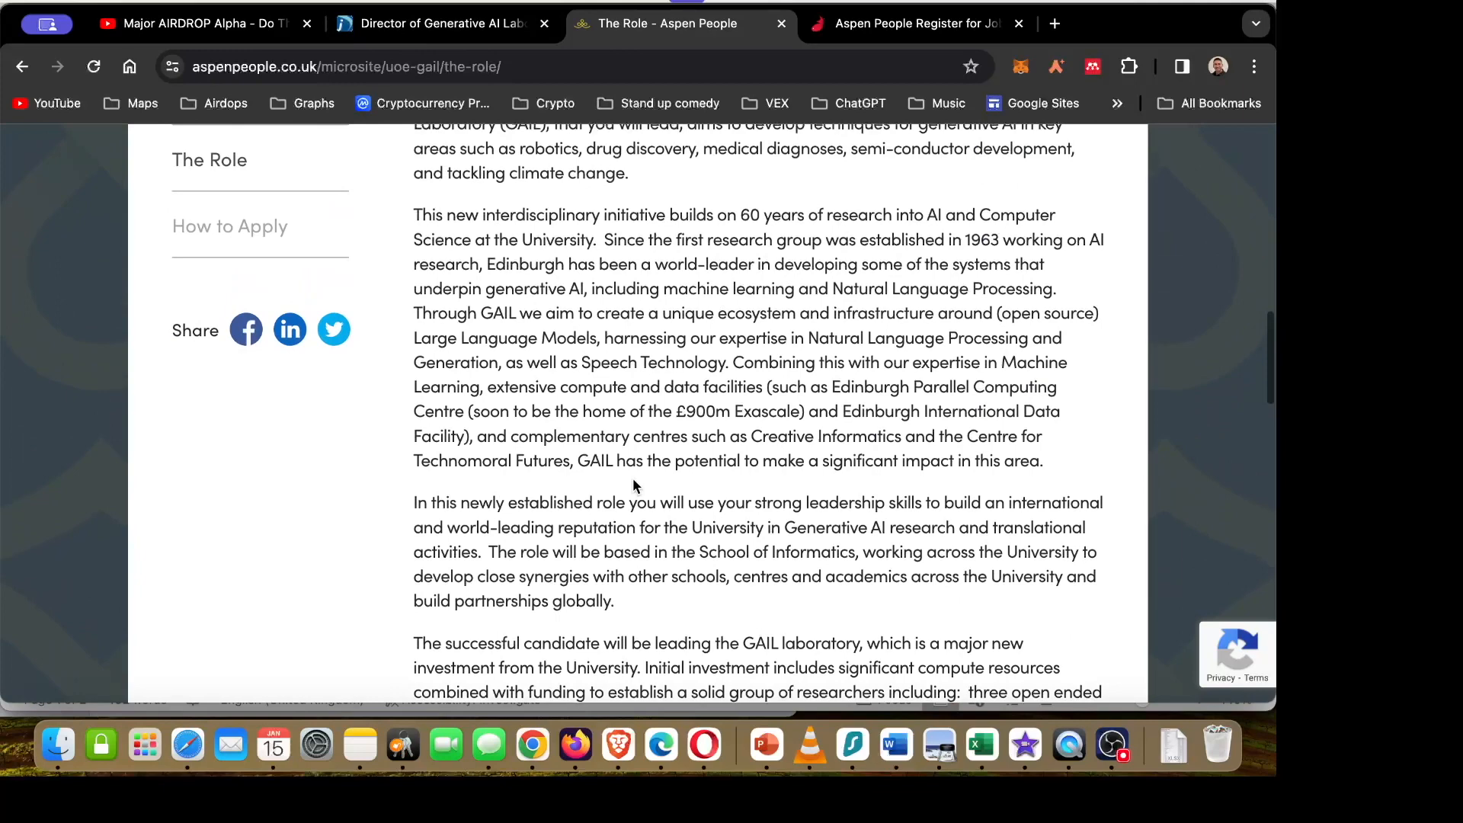
scroll(633, 484, "up", 1)
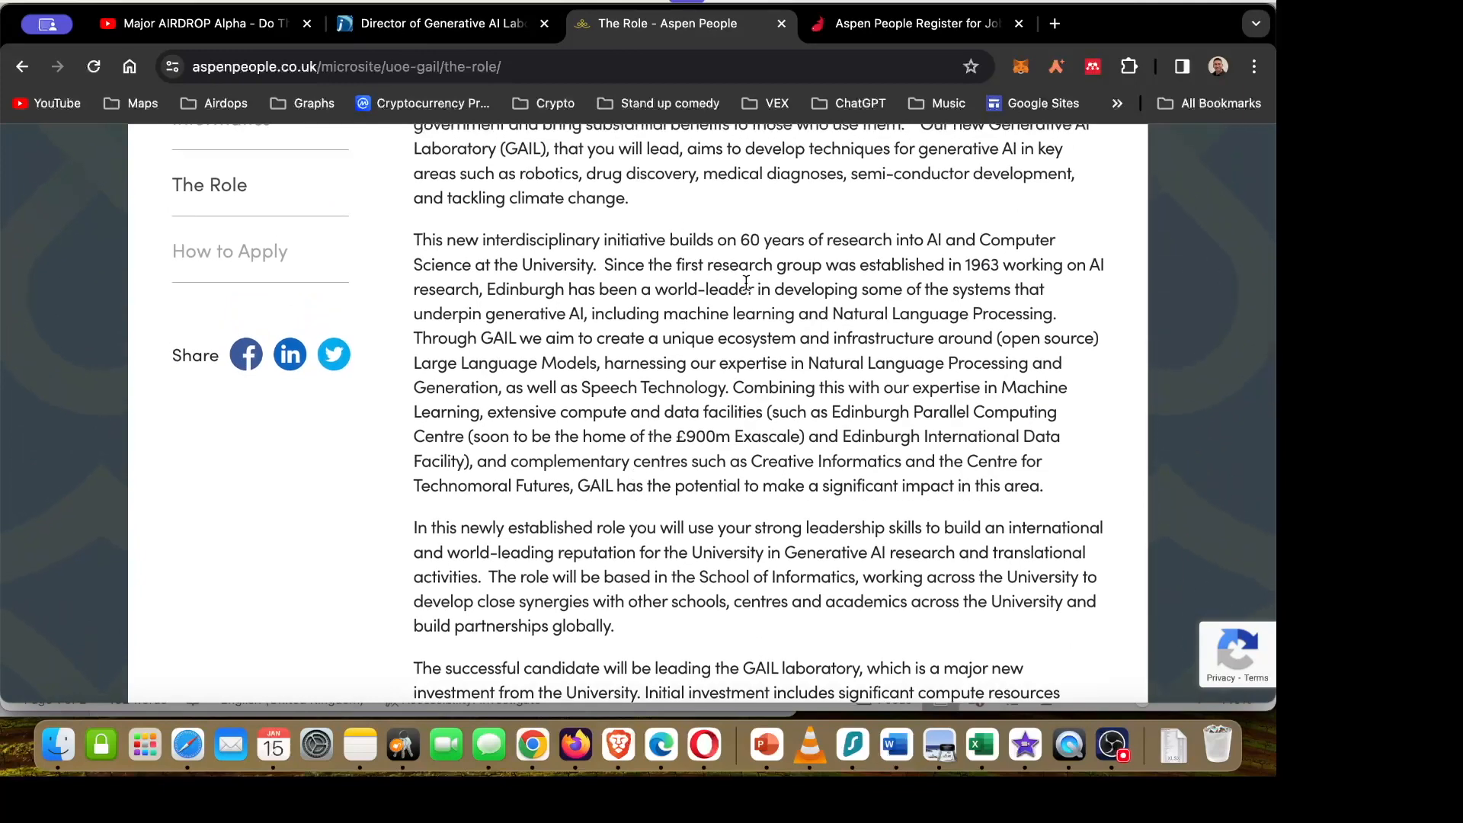
Return to the Academic job applications writer chat in Safari and examine the rewritten statement's numbered role requirements.
key("super+Tab")
key("super+Tab")
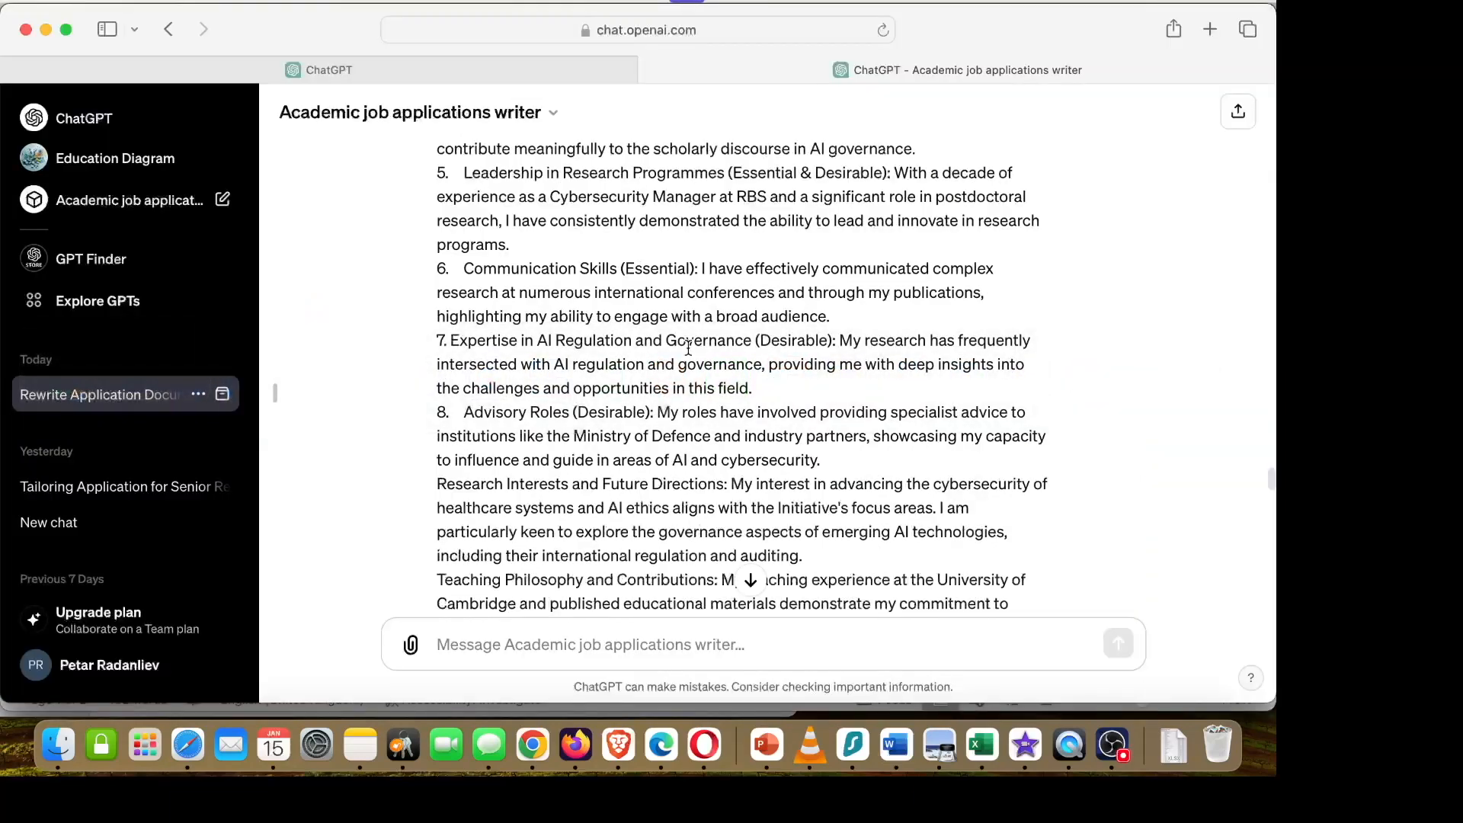
scroll(679, 379, "down", 15)
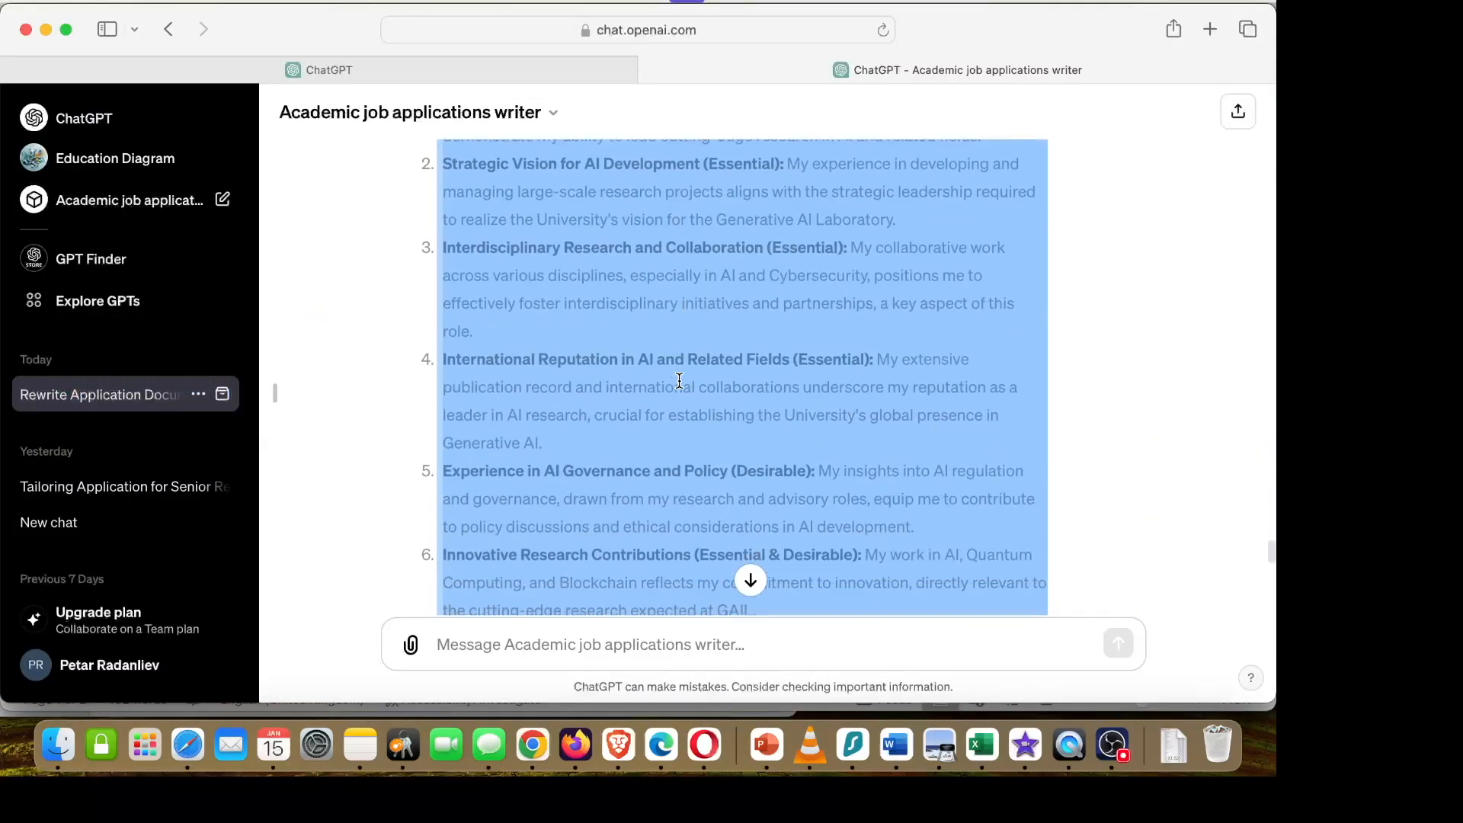